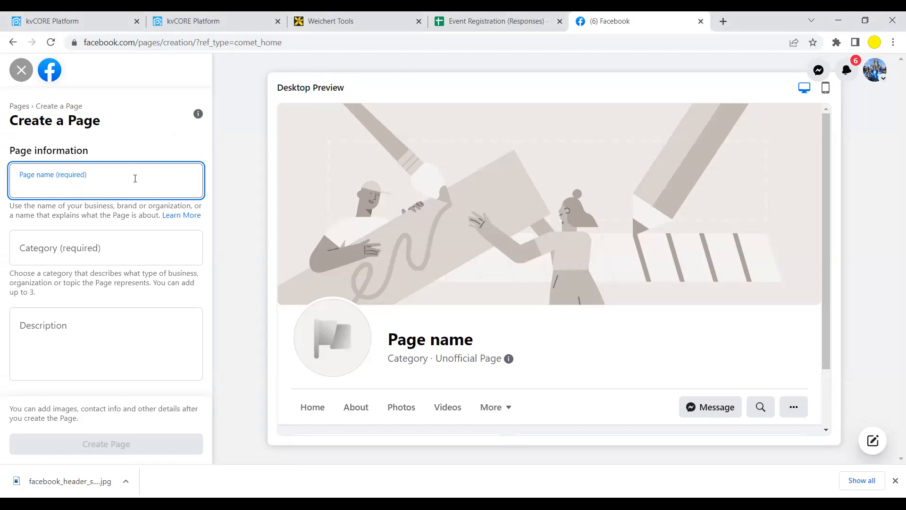
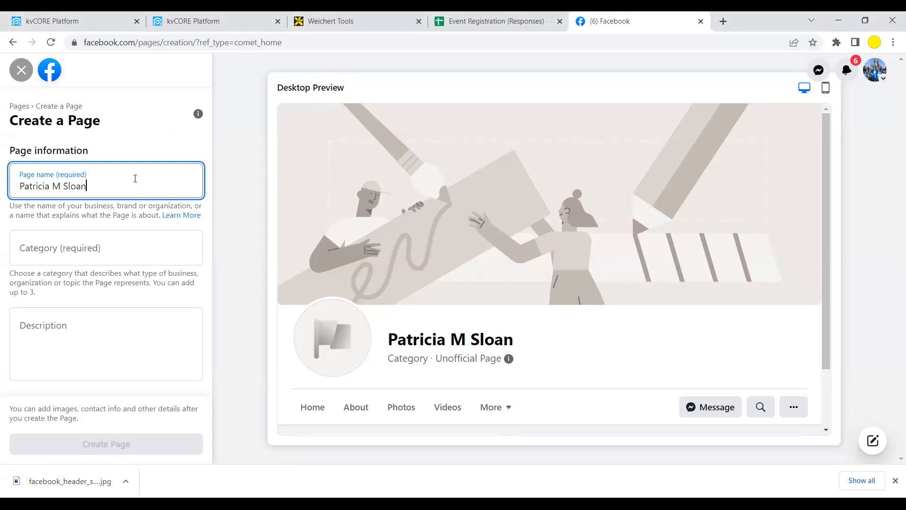
- Enter the realtor's full name followed by 'Realtor for the Jersey Shore' as the Page name
type(",")
key("BackSpace")
type("Realtor fo")
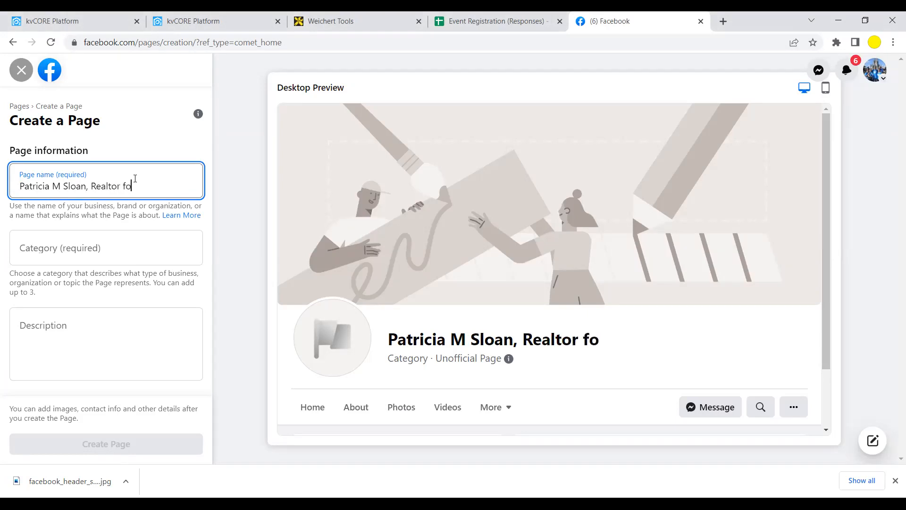
type("r the Jer")
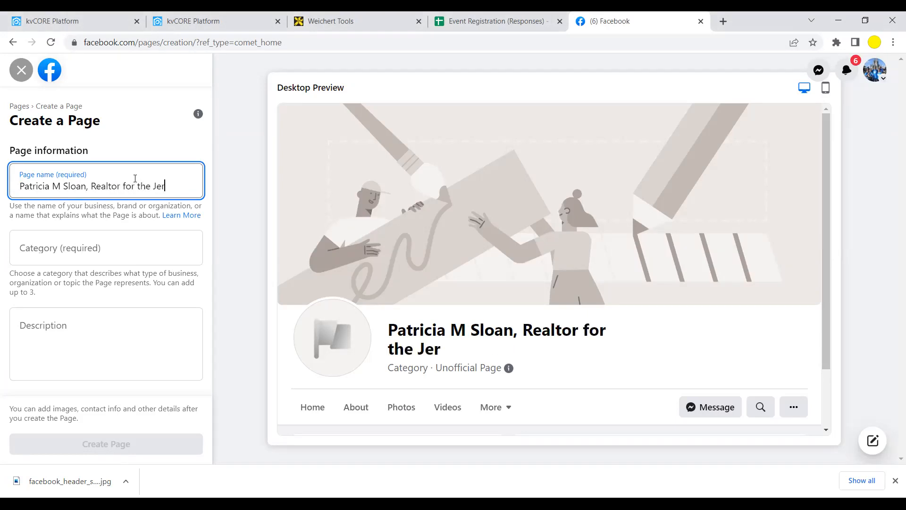
type("sey Shore")
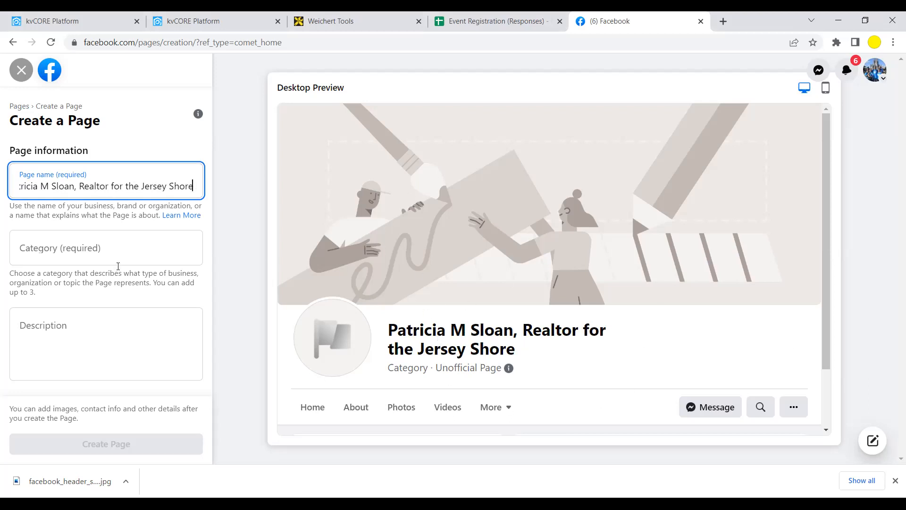
- Search 'real' in the Category field and choose Real Estate Agent as the Page category
left_click(150, 243)
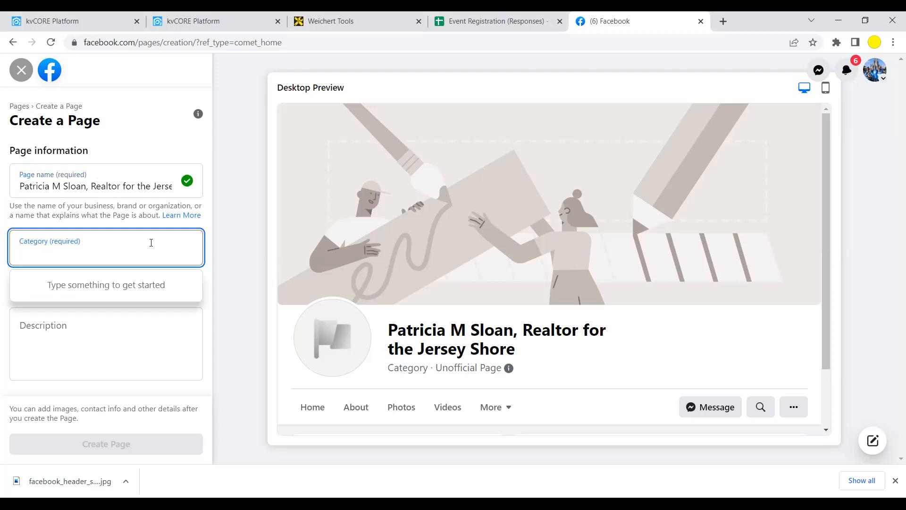
type("real")
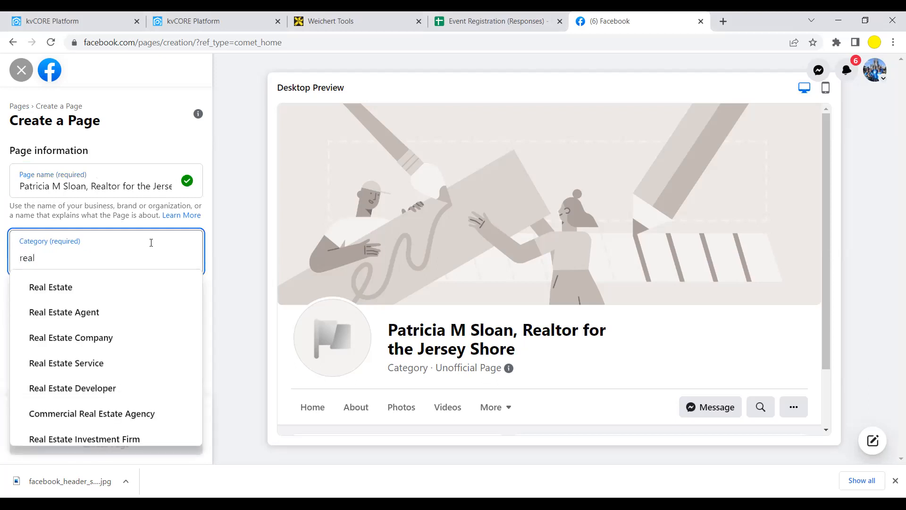
left_click(53, 313)
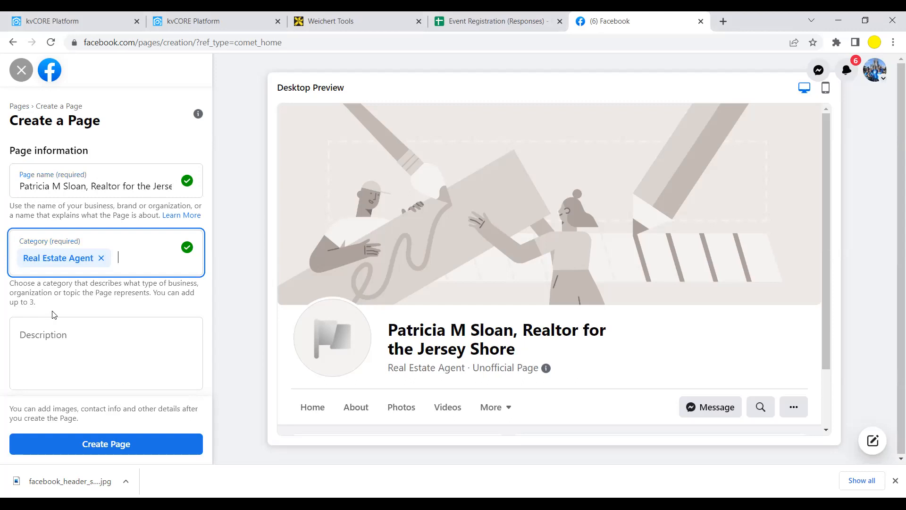
left_click(80, 336)
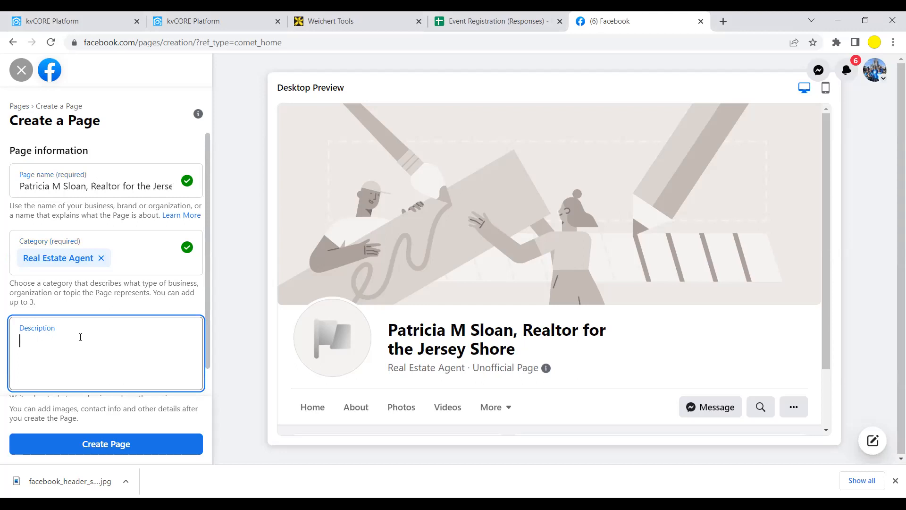
- Write the two-line bio about serving Monmouth and Ocean Counties, ending 'Your Real Estate Dreams come true!', and create the Page
type("Full Time realtor servicing Monmouth and Ocean Counties.")
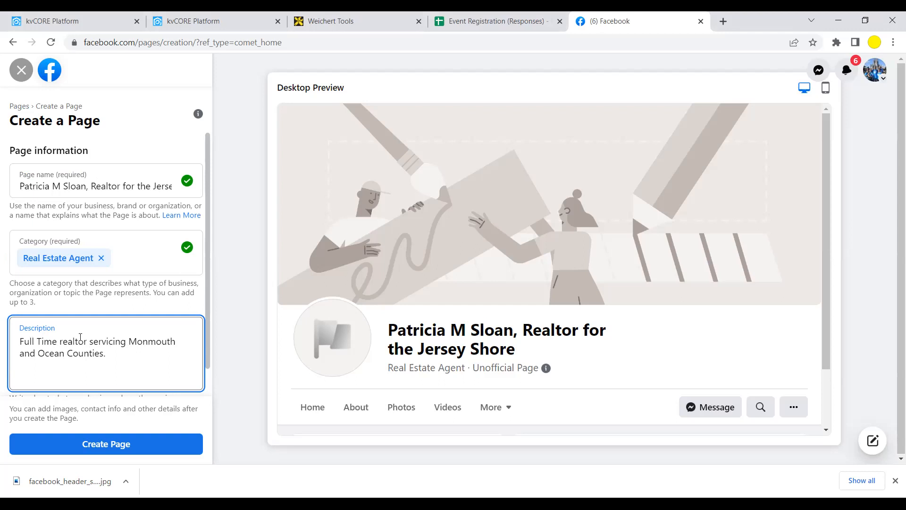
key("Return")
type("I love working in real estate")
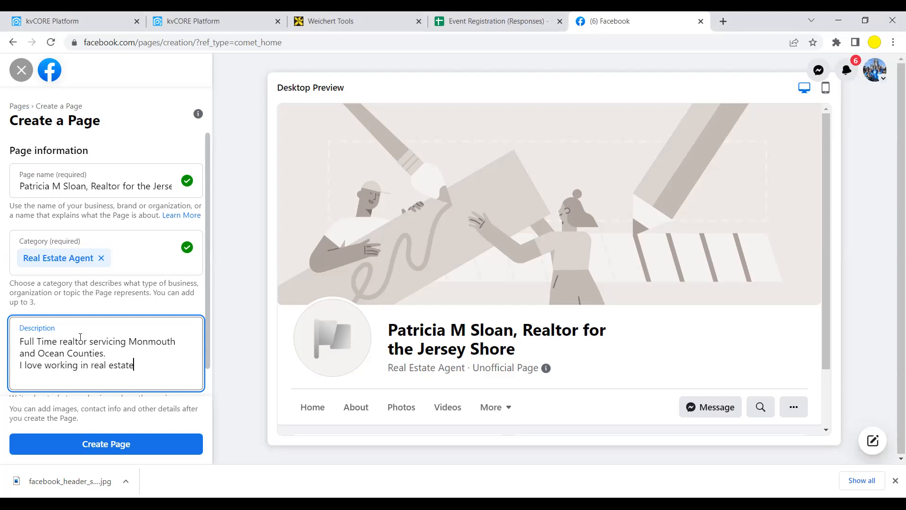
type(" and my job is to make you")
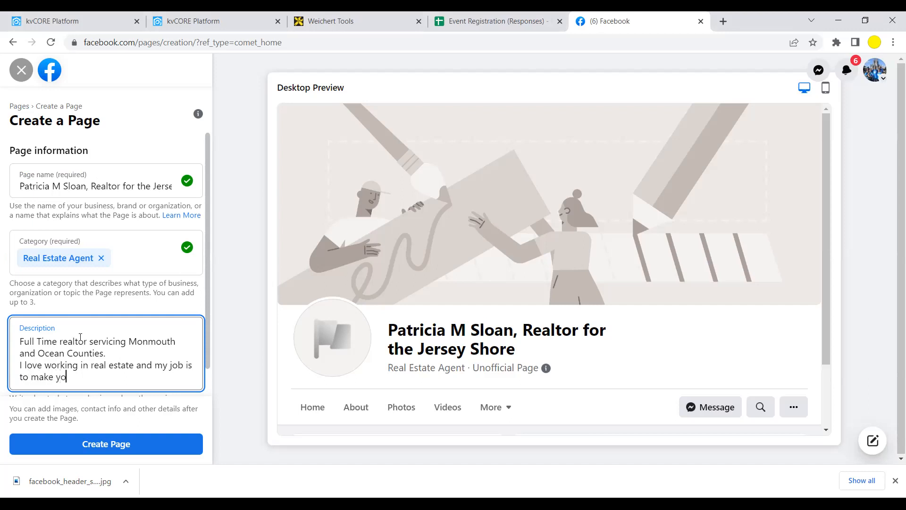
key("BackSpace")
key("BackSpace")
key("BackSpace")
type("Your Real Estate Dreams")
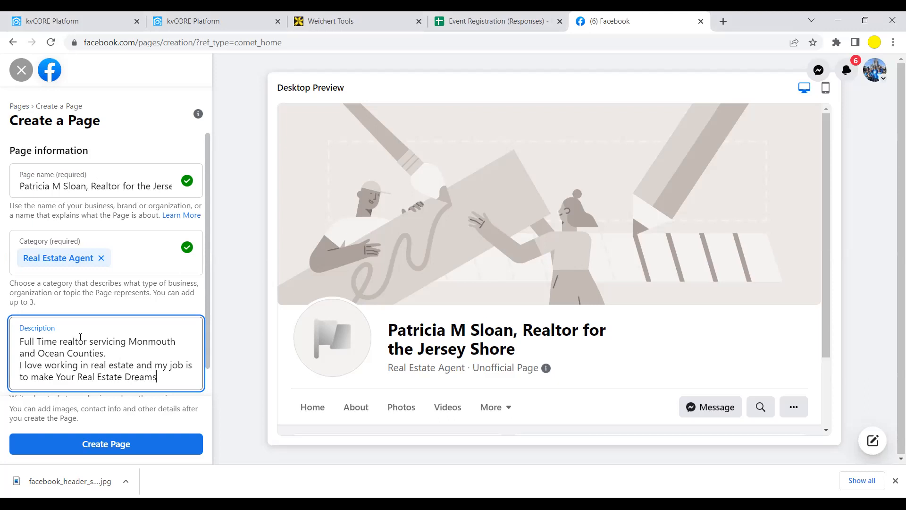
type(" come true!")
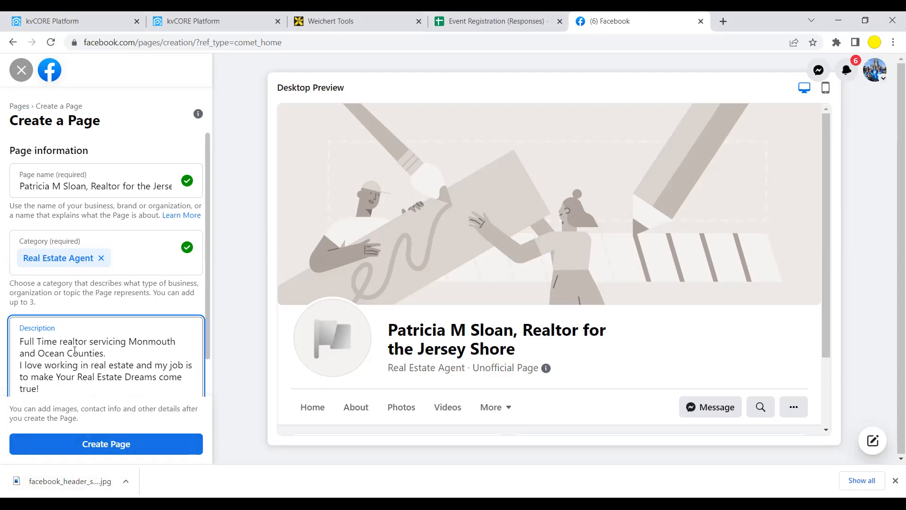
left_click(101, 445)
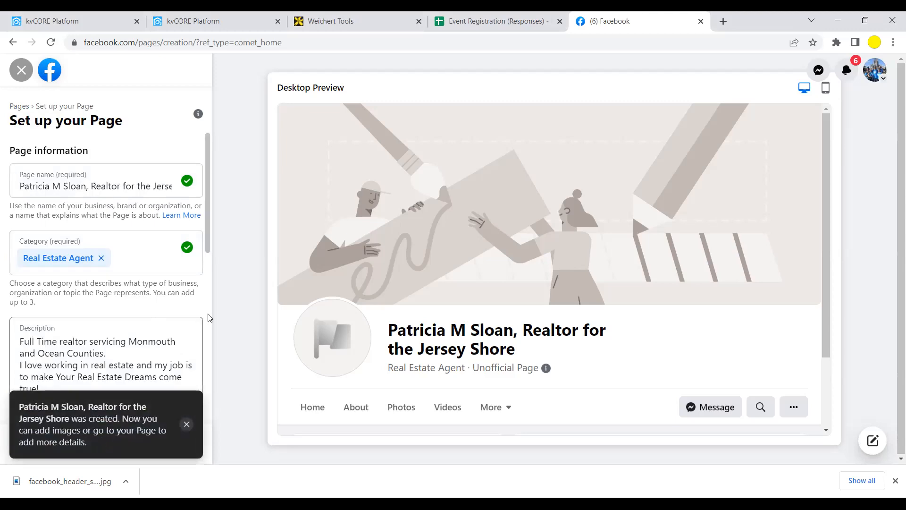
- Upload the realtor's headshot from the Pictures folder as the profile picture
left_click_drag(207, 209, 206, 308)
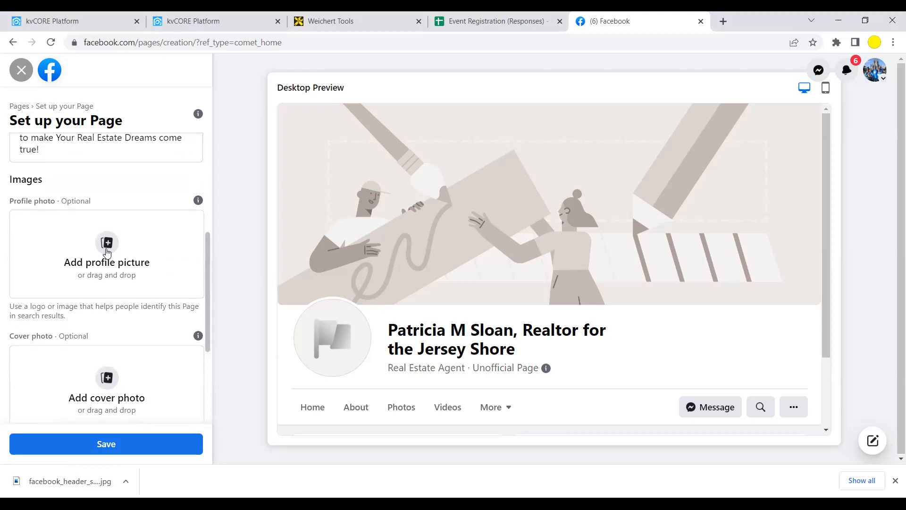
left_click(106, 253)
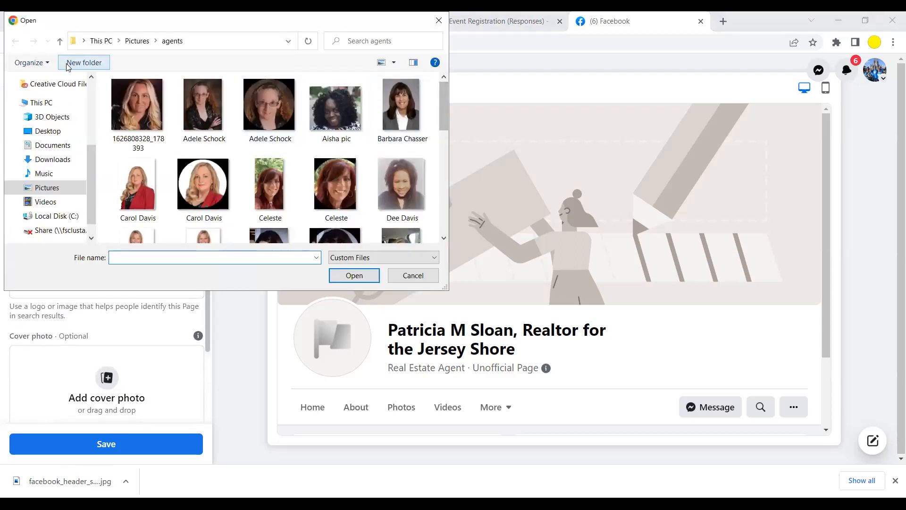
left_click(136, 41)
left_click_drag(445, 107, 442, 212)
left_click(132, 119)
left_click(342, 274)
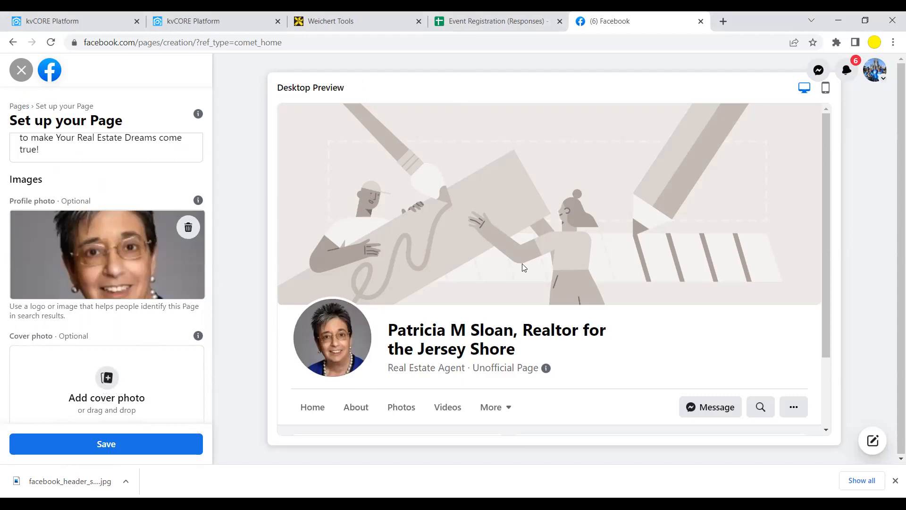
- Upload facebook_header_suburbs_realtors from Downloads as the cover photo and save the Page
left_click(107, 379)
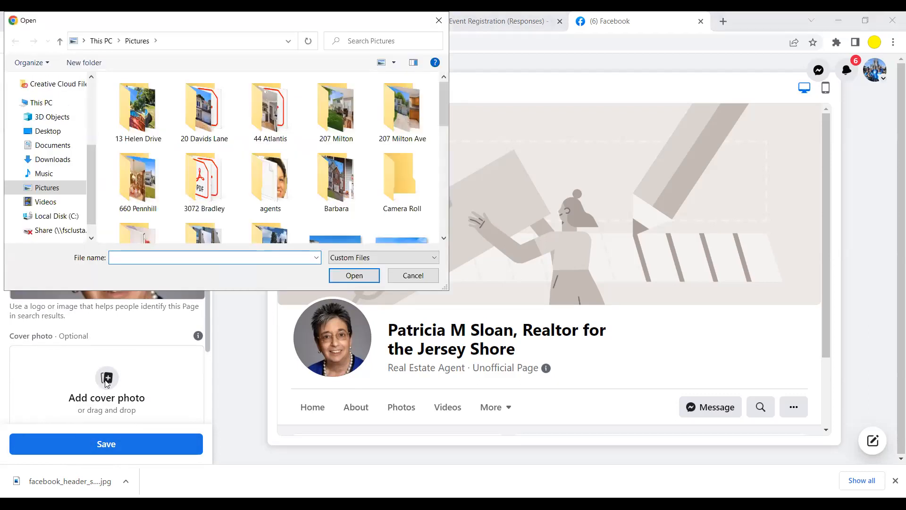
left_click(58, 160)
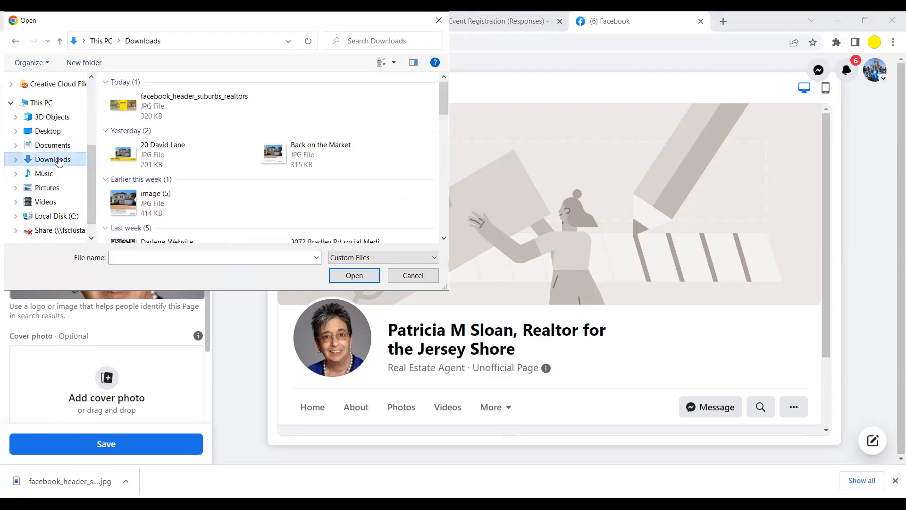
left_click(130, 103)
left_click(354, 275)
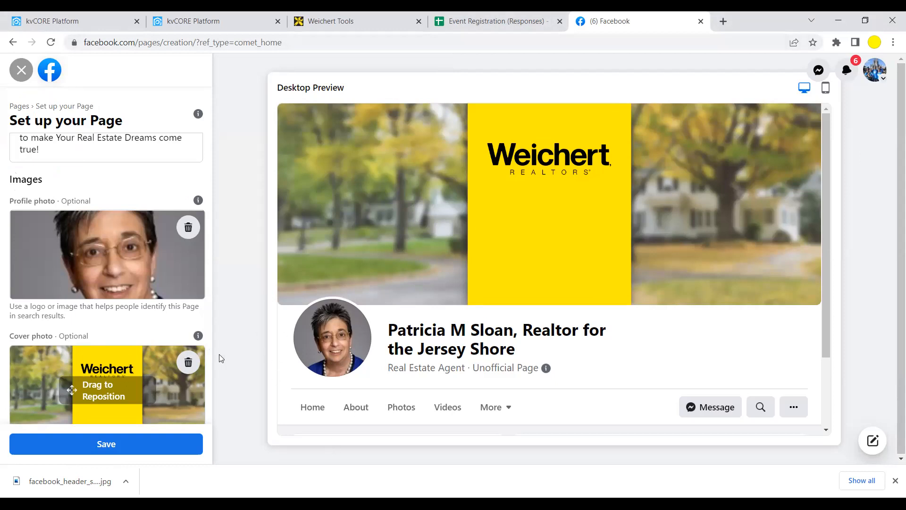
left_click(105, 448)
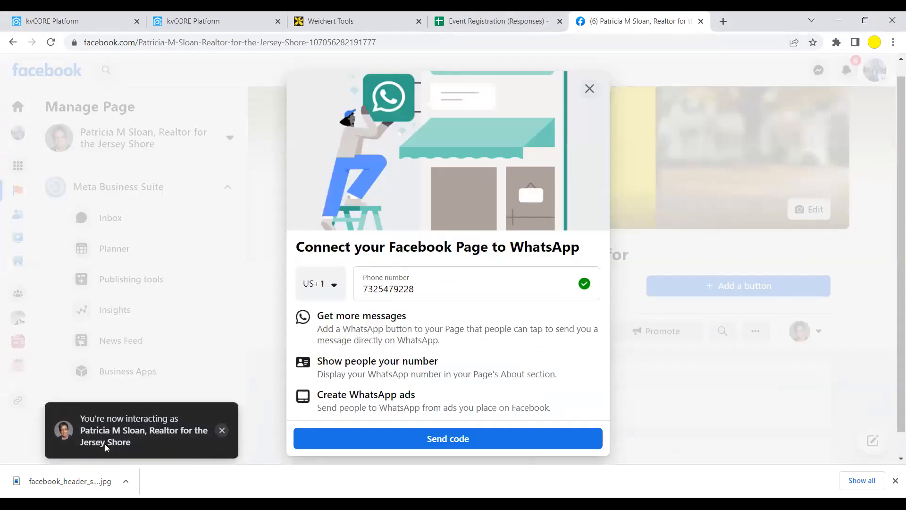
- Dismiss the WhatsApp connection prompt without connecting and scroll down to the About card
left_click(590, 91)
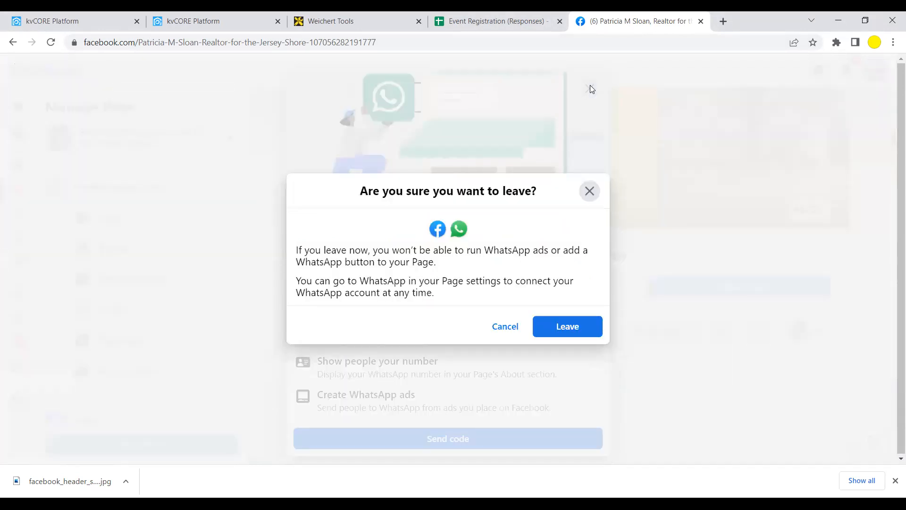
left_click(568, 327)
scroll(574, 330, "down", 1)
scroll(573, 327, "down", 5)
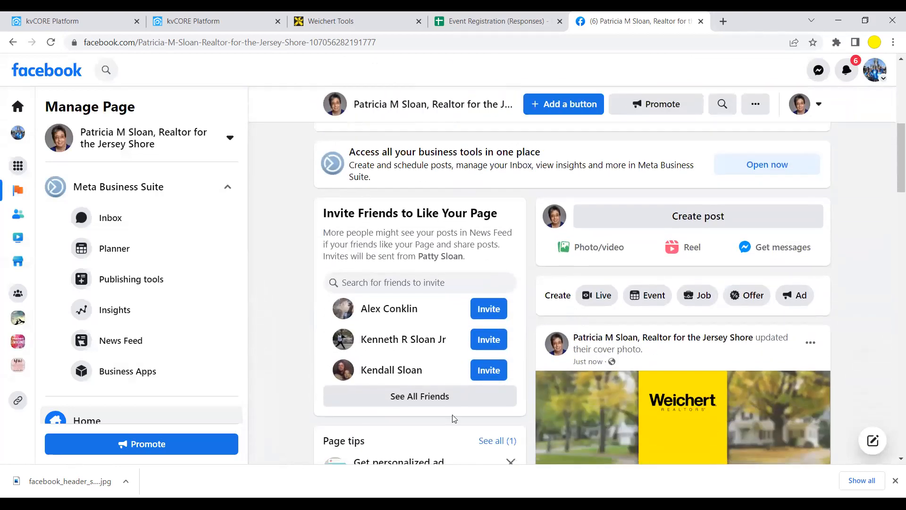
scroll(399, 253, "down", 2)
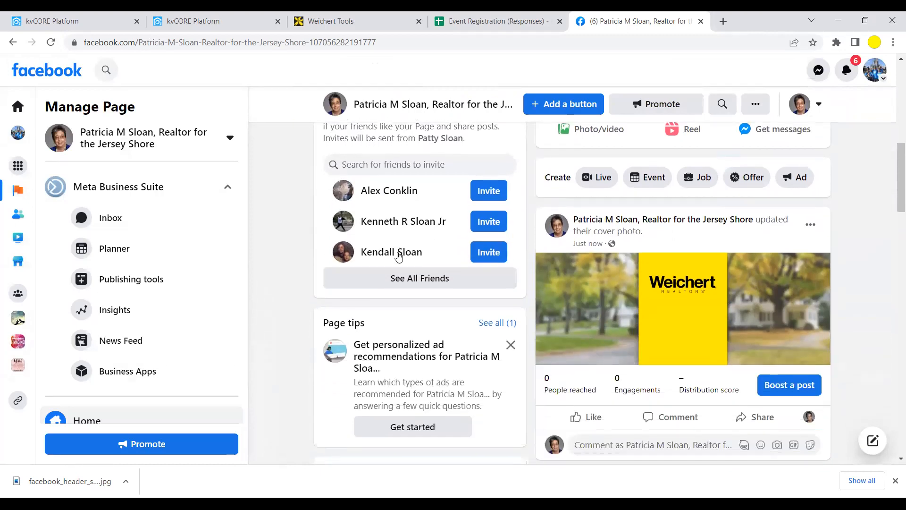
scroll(398, 255, "down", 1)
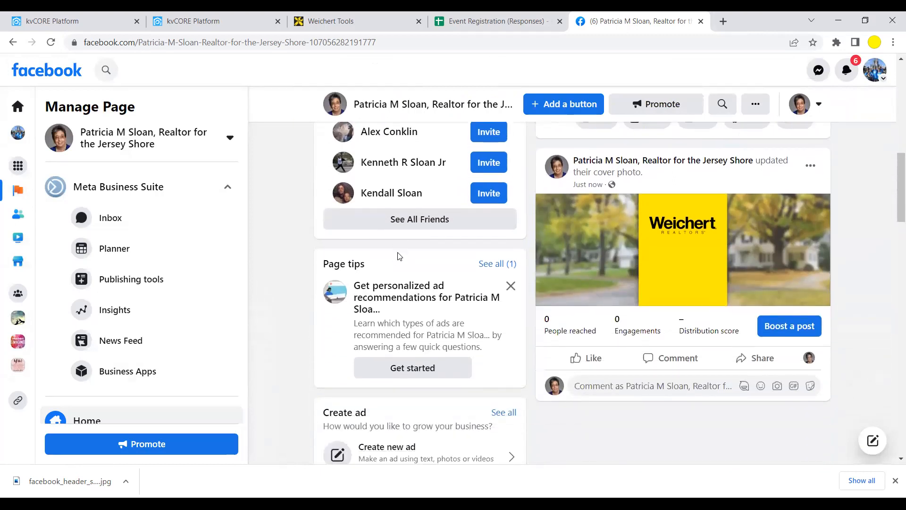
scroll(399, 255, "down", 2)
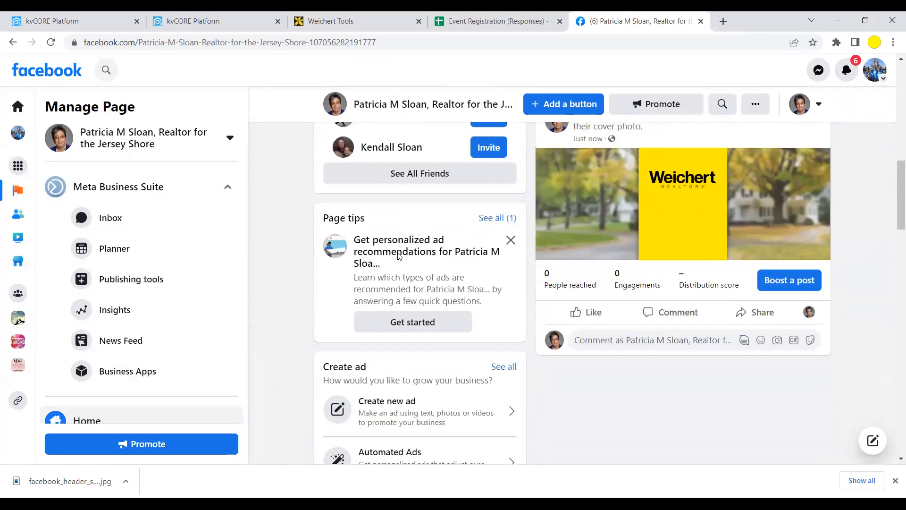
scroll(398, 255, "down", 3)
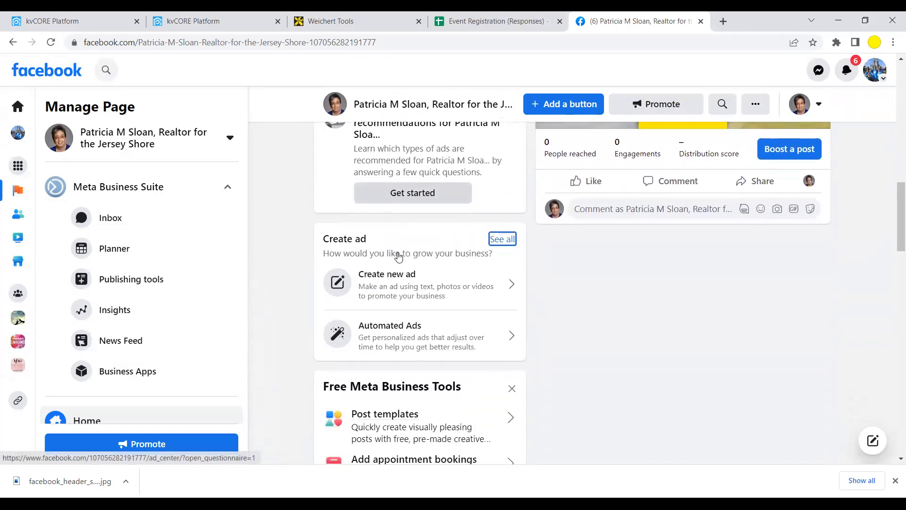
scroll(398, 255, "down", 4)
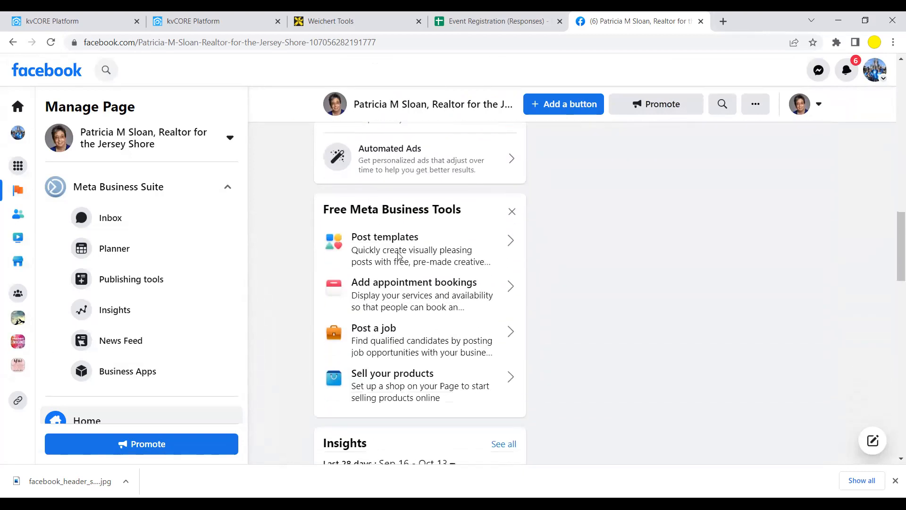
scroll(398, 256, "down", 2)
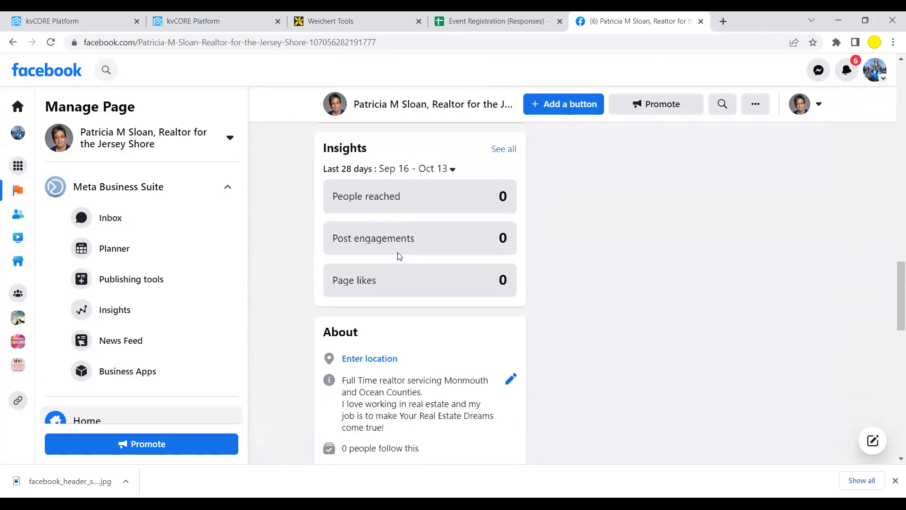
scroll(398, 256, "down", 1)
scroll(399, 256, "down", 1)
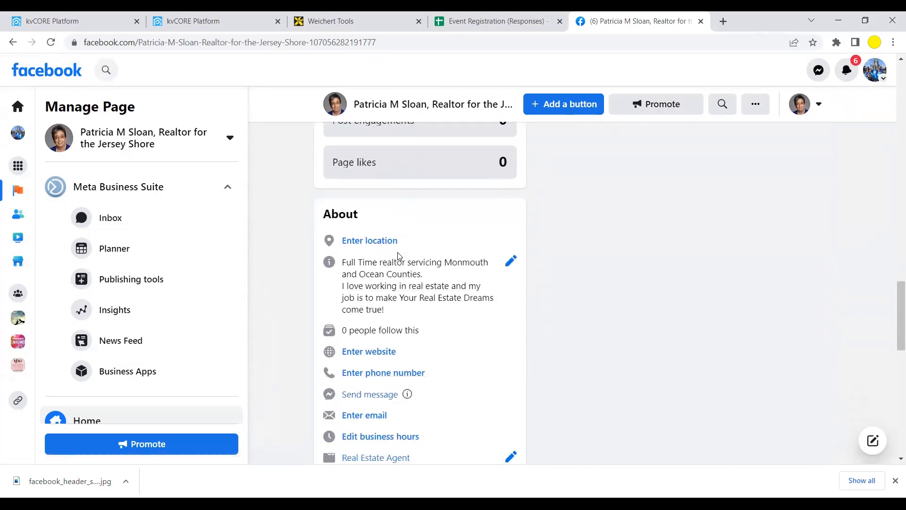
scroll(399, 256, "down", 1)
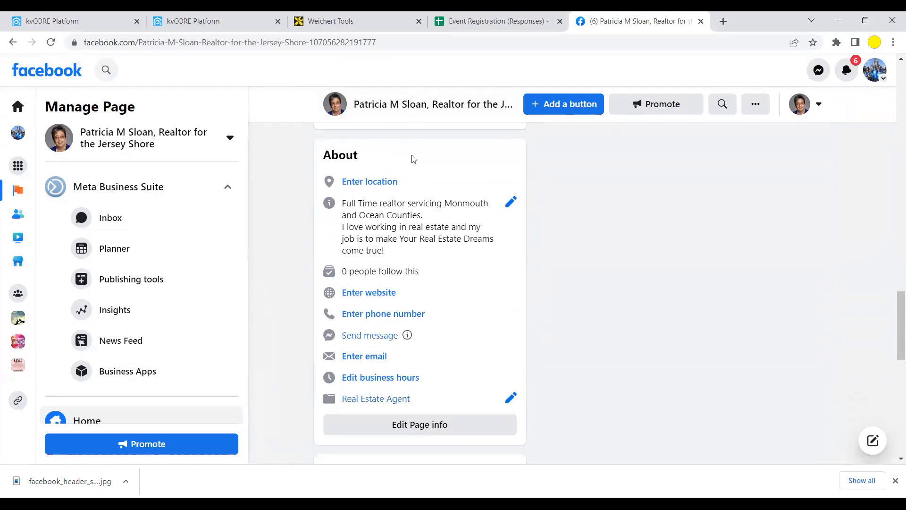
- Enter the business street address, Howell, NJ as the city, and the ZIP code as the Page location
left_click(366, 184)
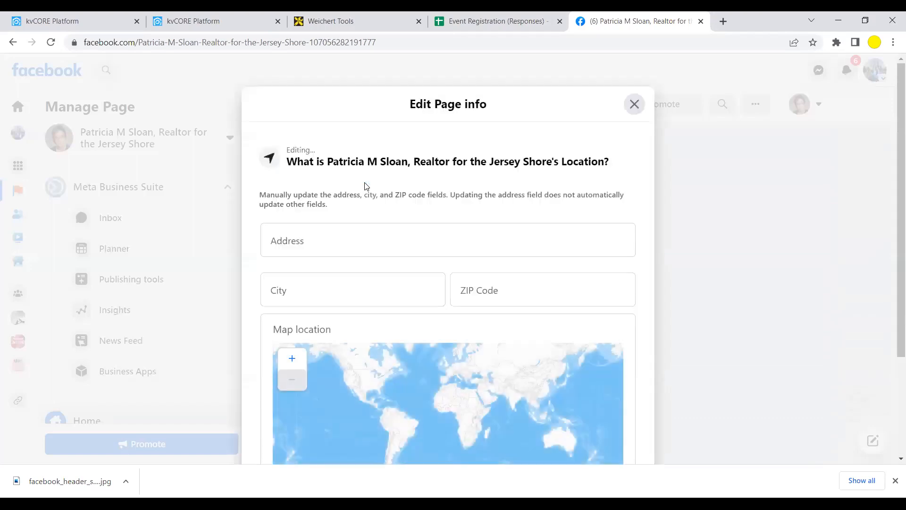
left_click(347, 236)
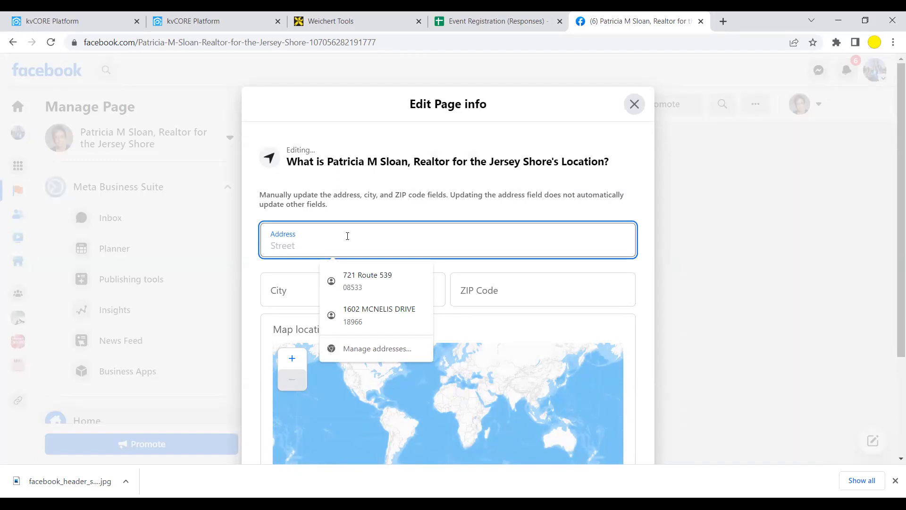
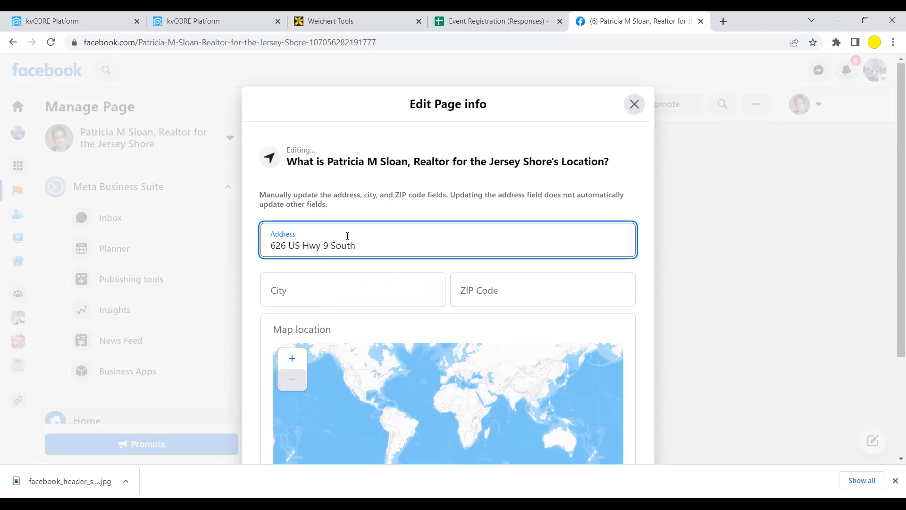
key("Tab")
type("Howell")
key("Tab")
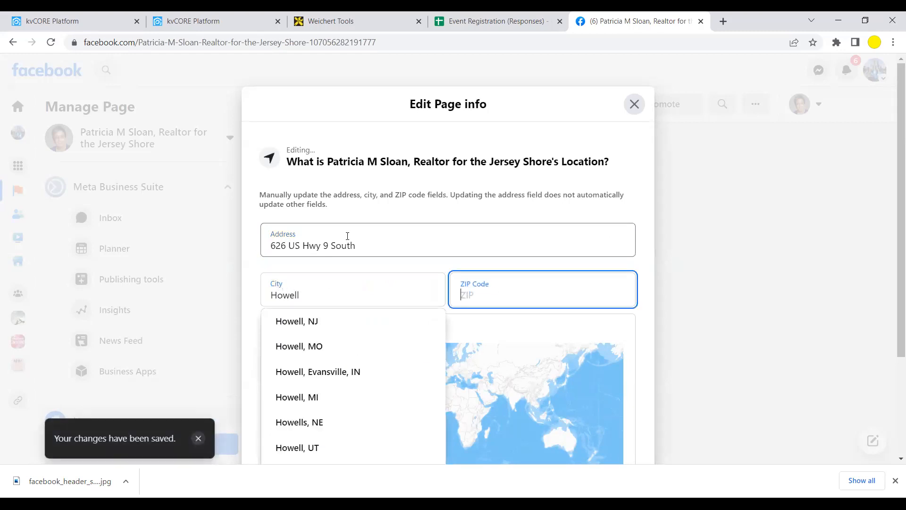
left_click(296, 321)
left_click(500, 304)
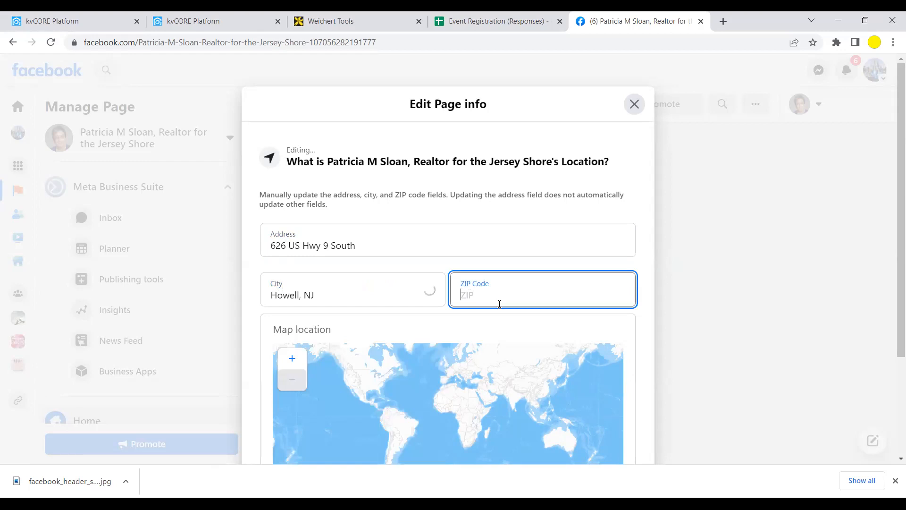
type("07728")
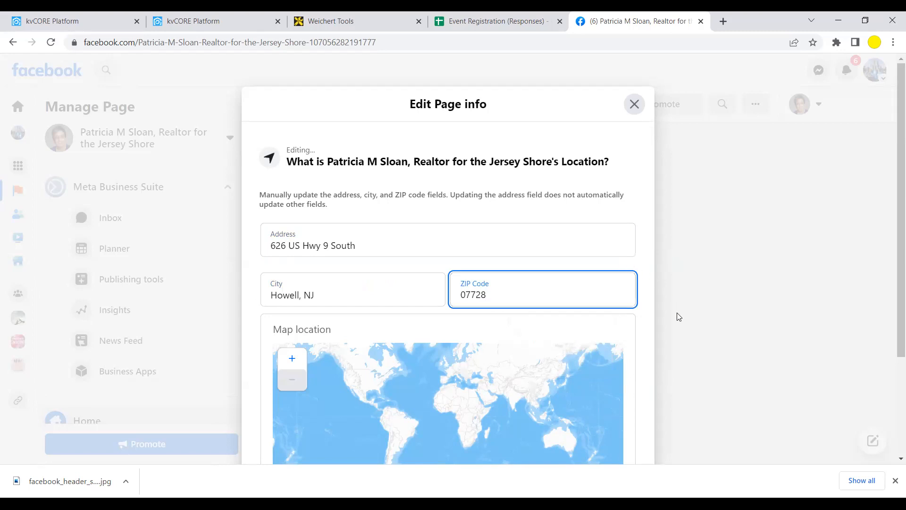
left_click(655, 347)
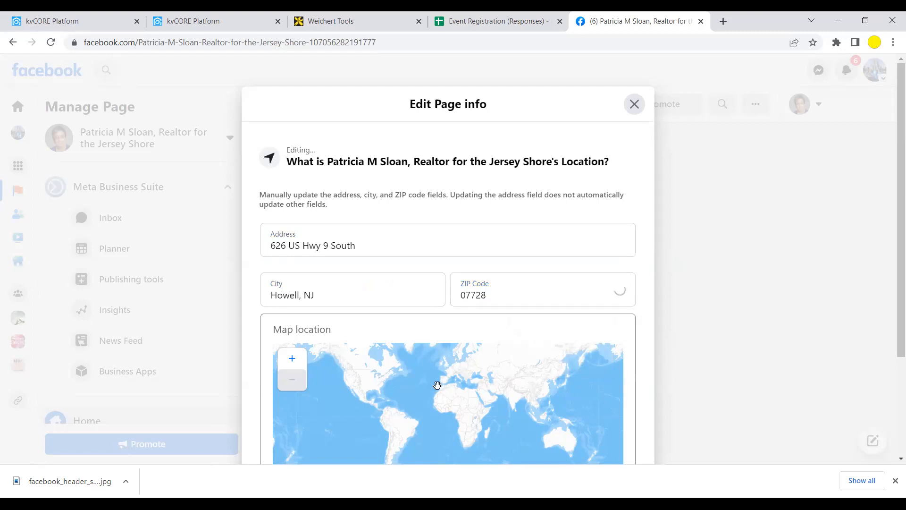
scroll(437, 385, "up", 2)
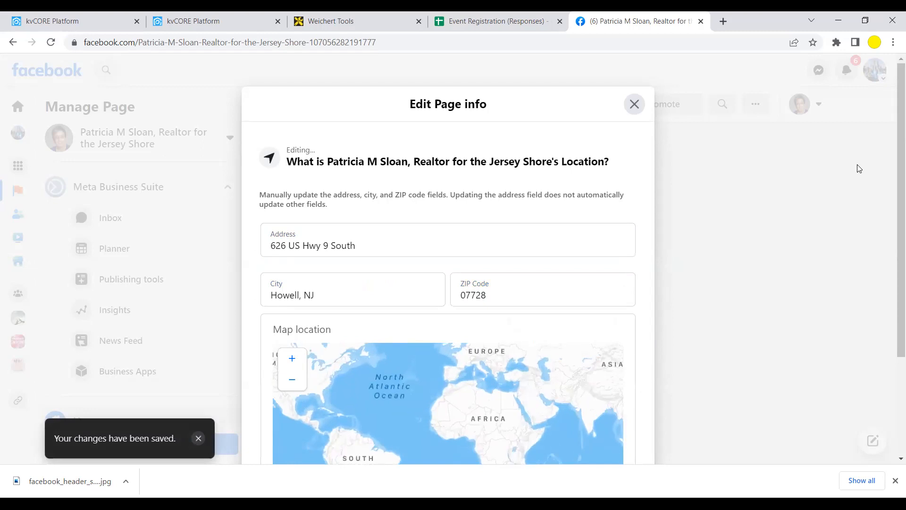
scroll(894, 135, "down", 3)
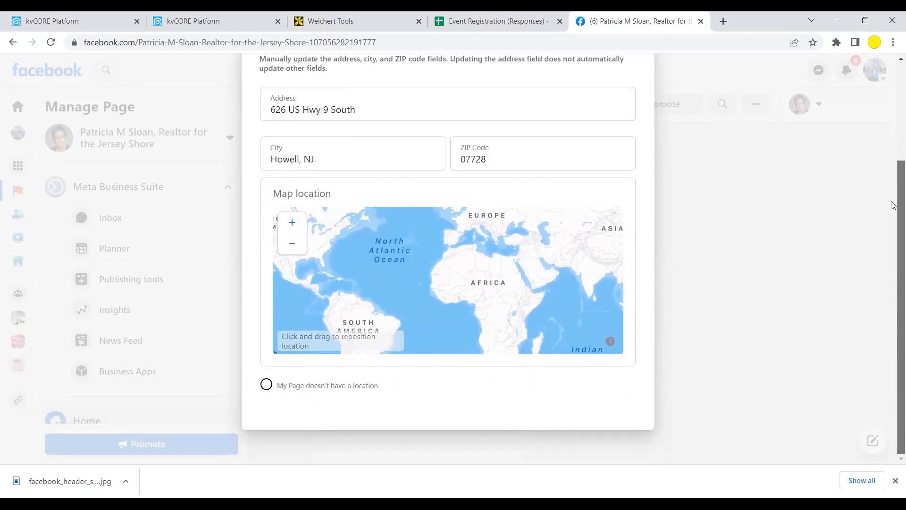
mouse_move(375, 246)
left_mouse_down()
mouse_move(410, 259)
mouse_move(442, 323)
mouse_move(378, 234)
mouse_move(299, 176)
mouse_move(255, 170)
mouse_move(298, 203)
mouse_move(375, 214)
mouse_move(385, 236)
left_mouse_up()
- Replace the location's ZIP code with the corrected value and pan the map to North America
left_click(495, 160)
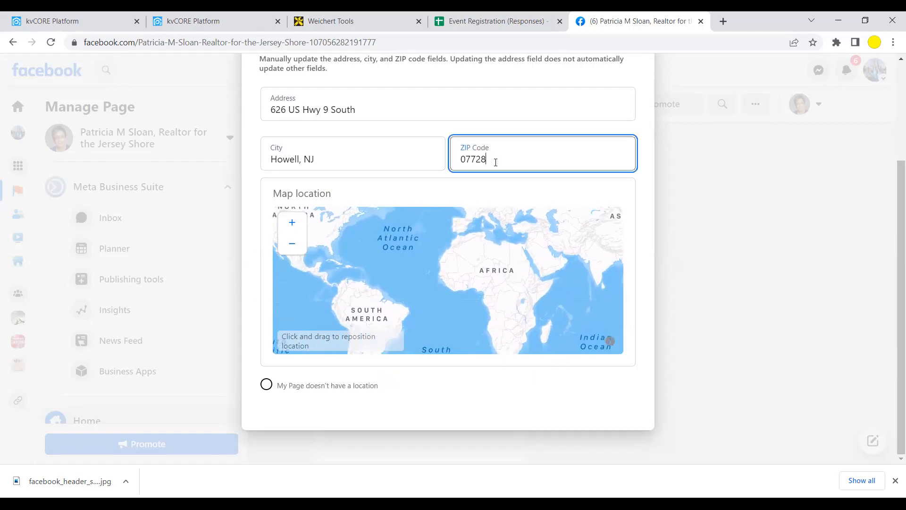
left_click(496, 187)
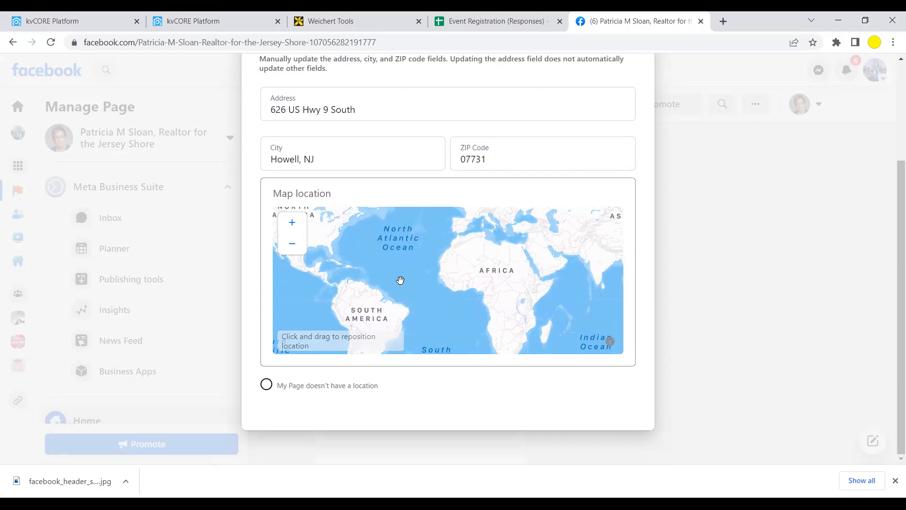
left_click(291, 244)
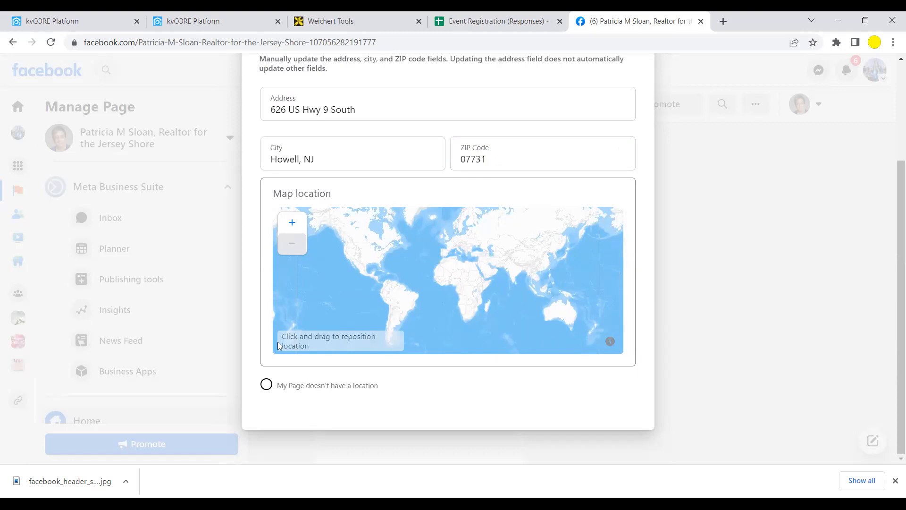
left_click(292, 226)
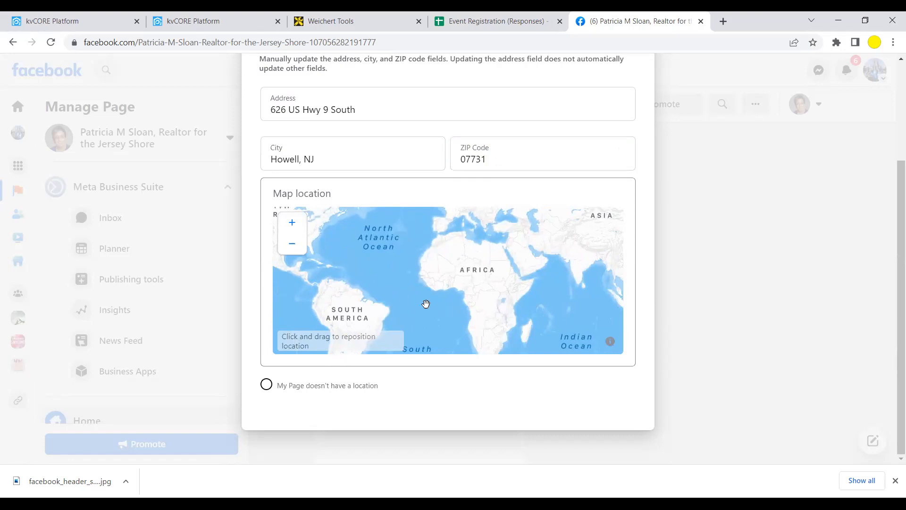
left_click_drag(403, 258, 477, 285)
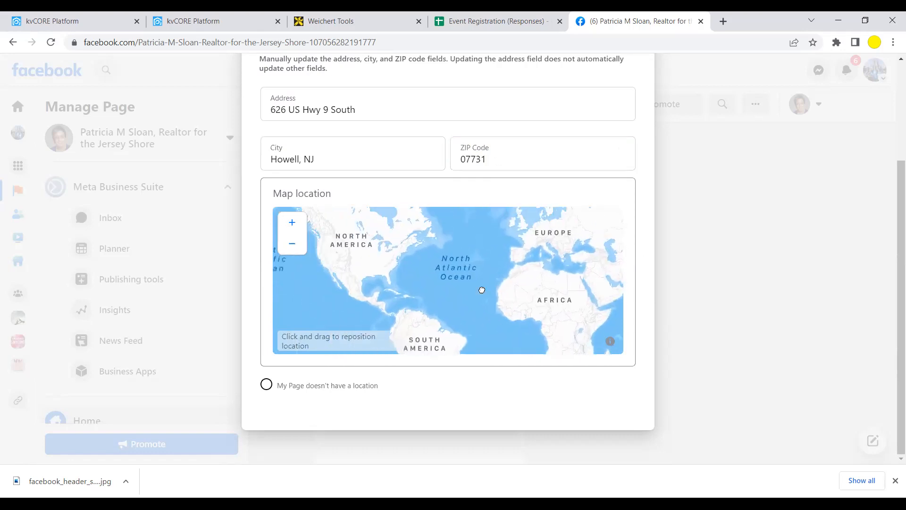
- Zoom the map out to the northeast coast and drag the location pin onto New Jersey
left_click(395, 260)
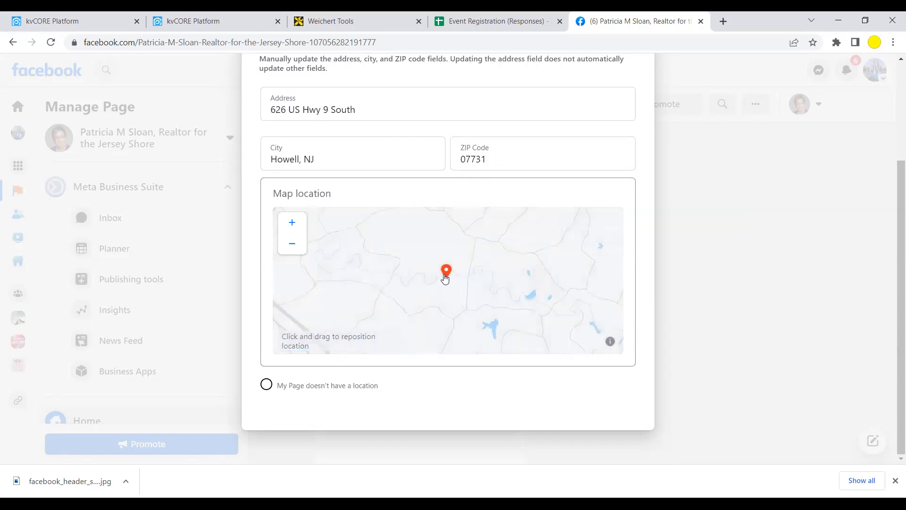
left_click(299, 246)
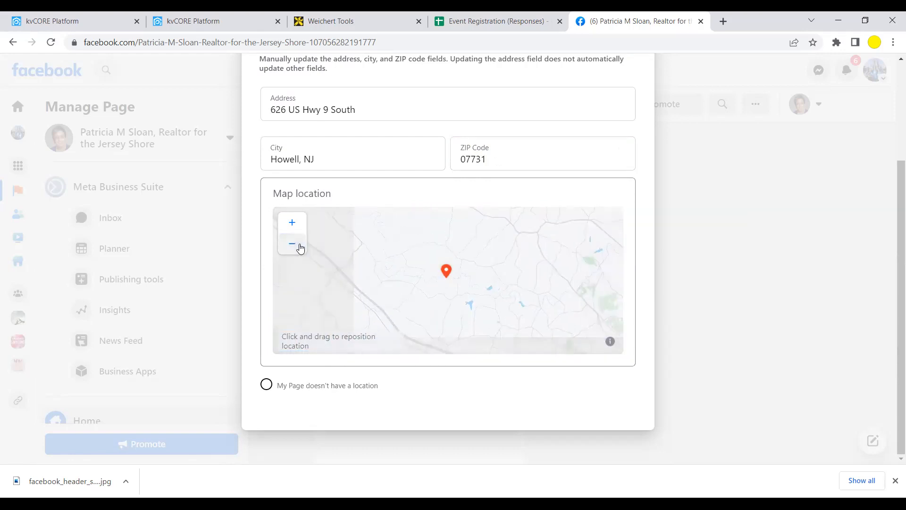
left_click(292, 244)
left_click(300, 248)
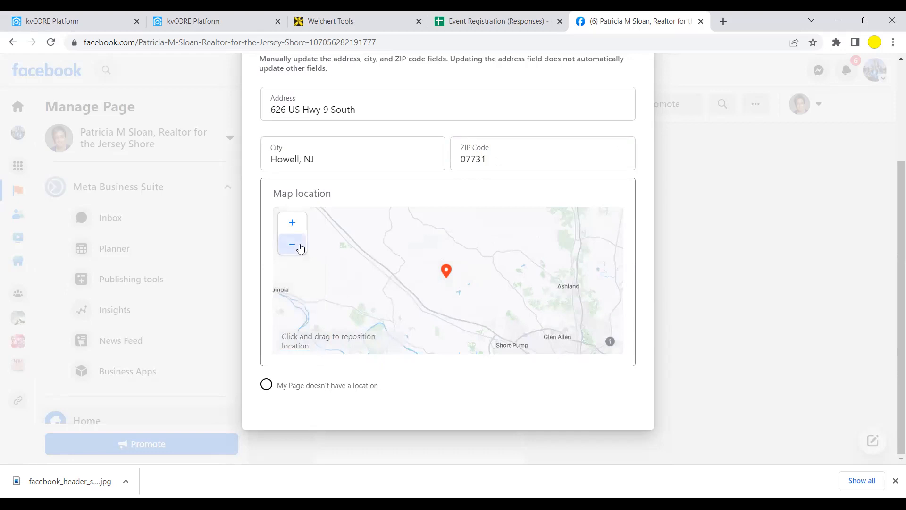
left_click(300, 248)
left_click(300, 248)
left_click(300, 248)
left_click(300, 248)
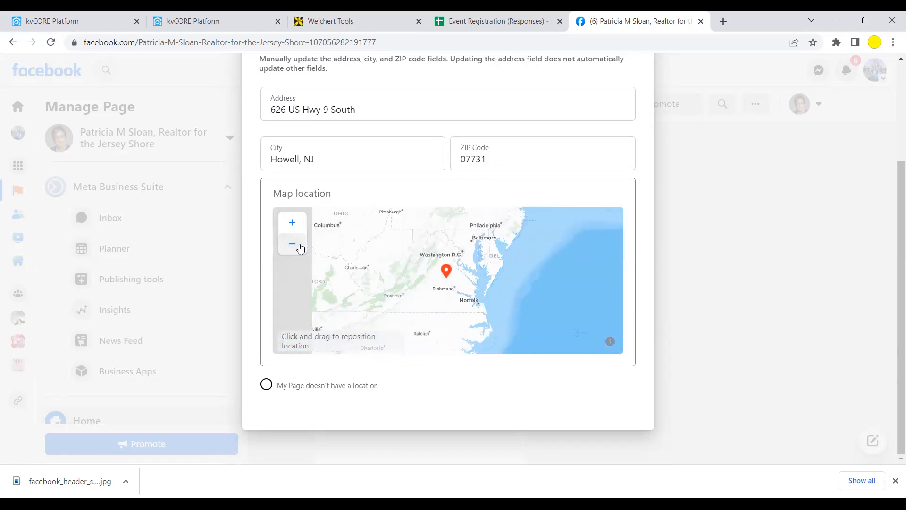
left_click_drag(528, 247, 483, 285)
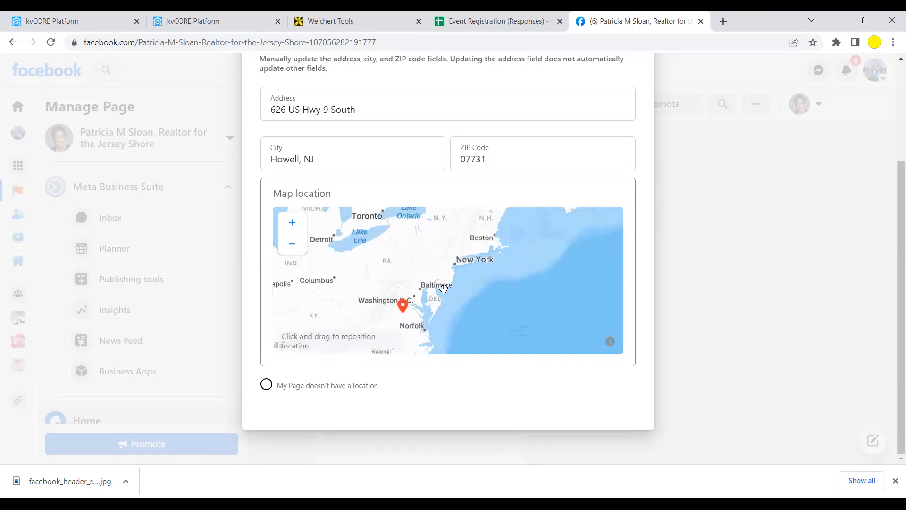
left_click_drag(404, 304, 447, 268)
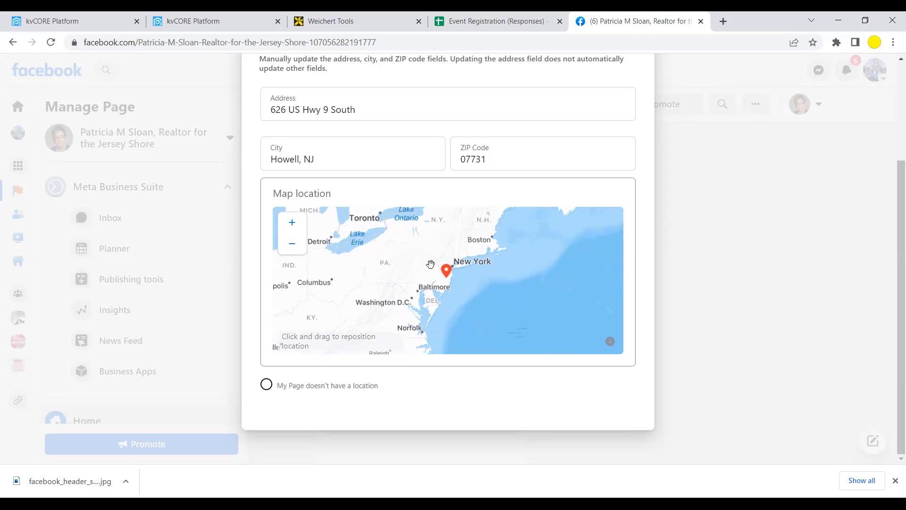
- Zoom in, position the pin just north of Howell, then close the location editor
left_click(293, 224)
left_click(293, 224)
left_click(293, 224)
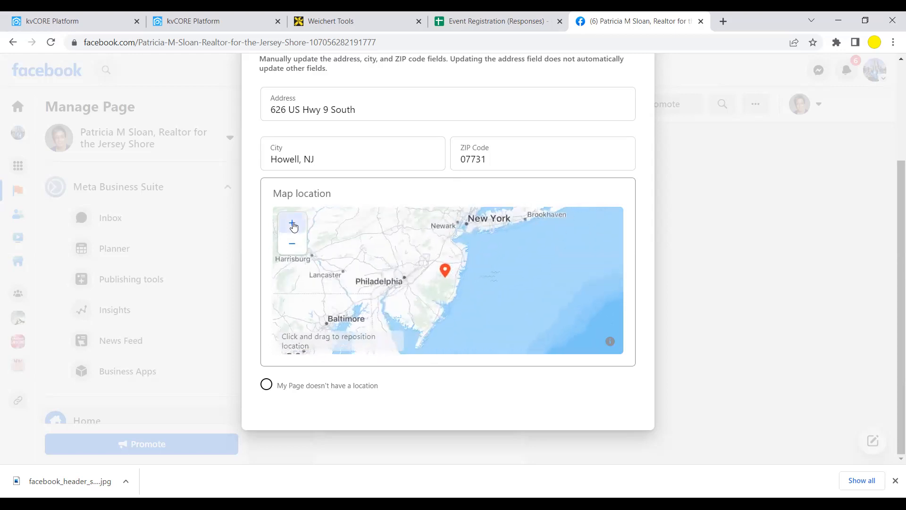
left_click_drag(447, 270, 448, 226)
left_click(292, 225)
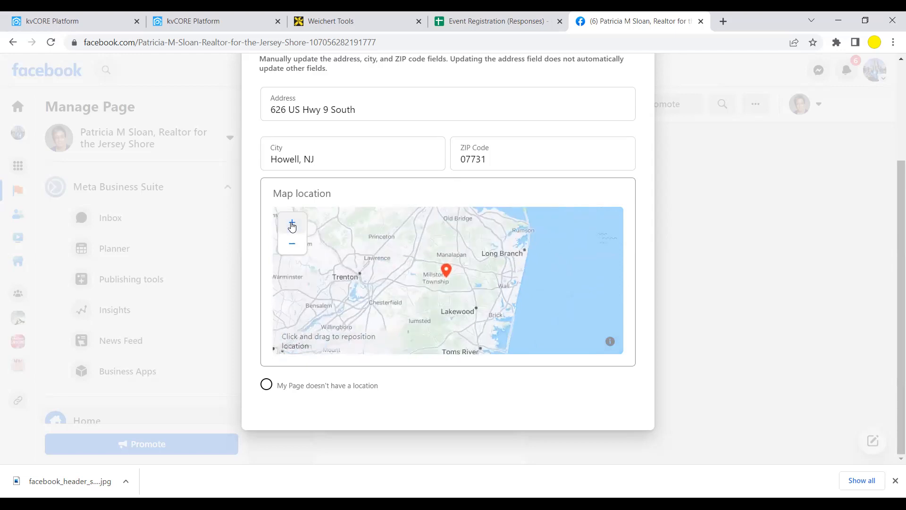
left_click(293, 224)
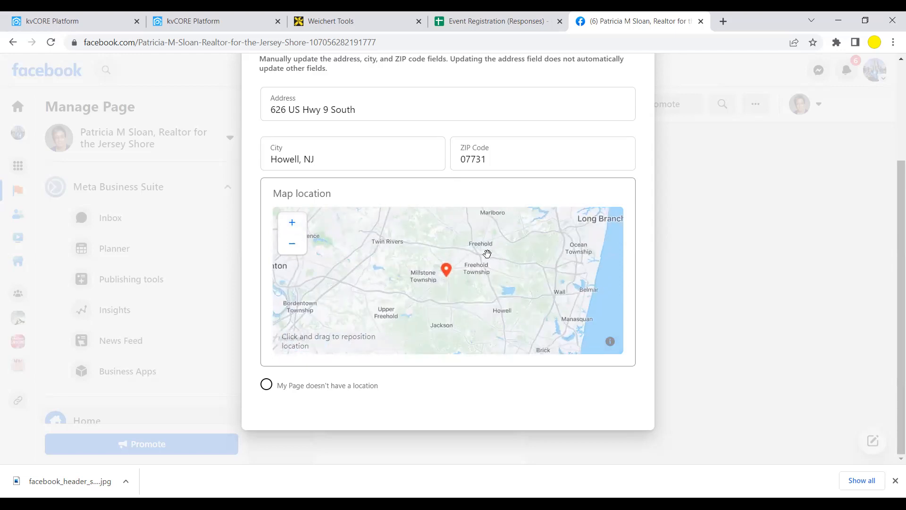
left_click_drag(452, 270, 495, 291)
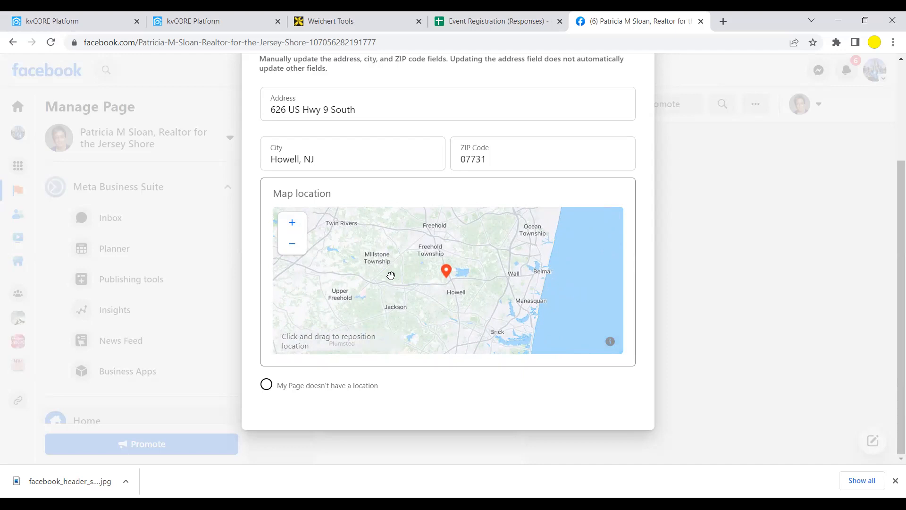
left_click(294, 247)
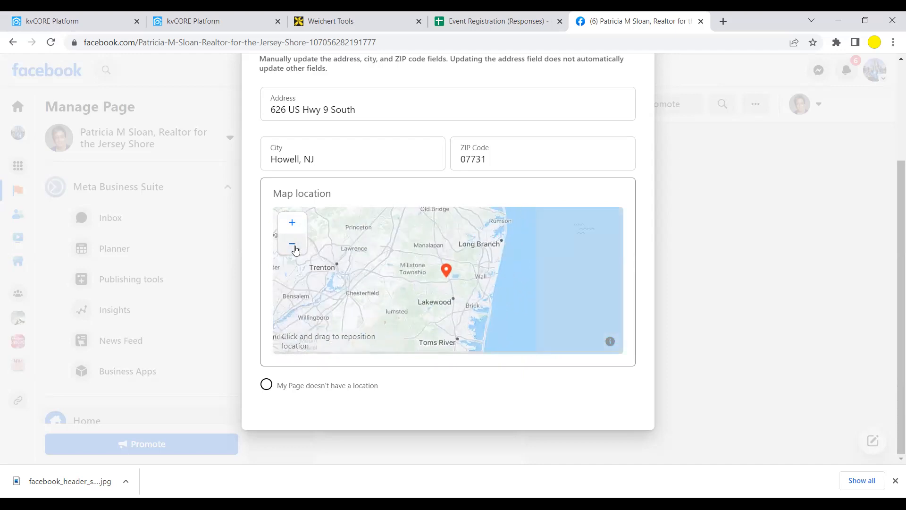
left_click(294, 246)
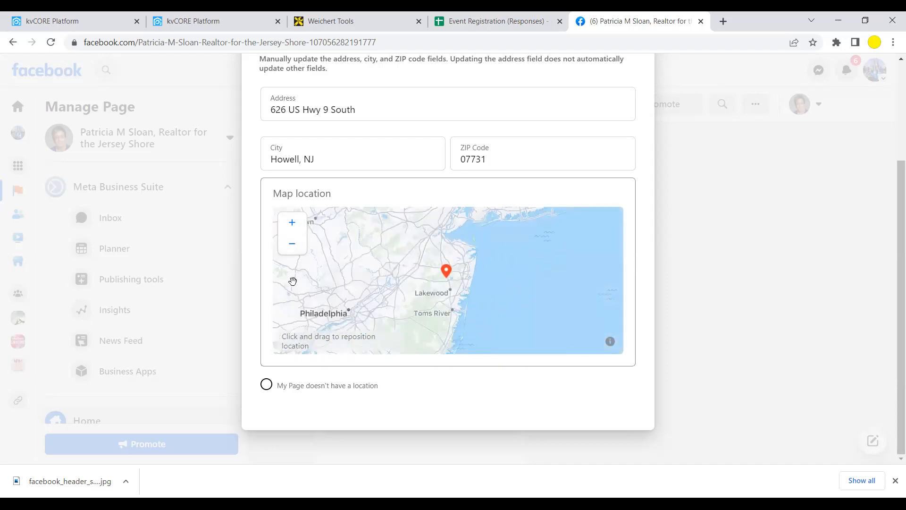
left_click_drag(333, 299, 350, 268)
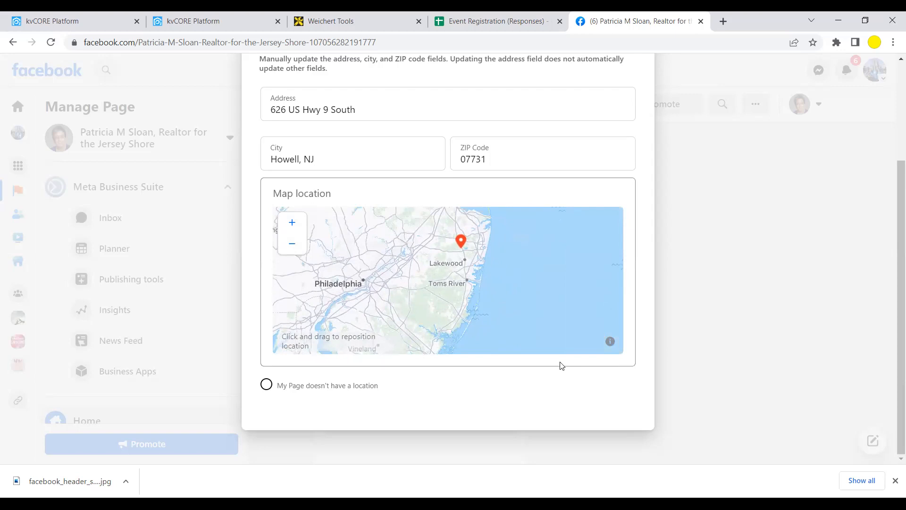
scroll(746, 314, "up", 3)
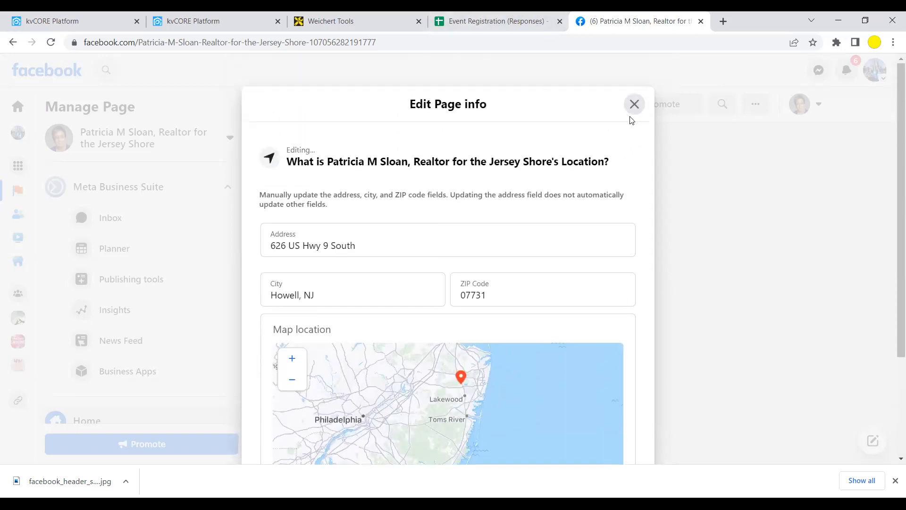
left_click(634, 104)
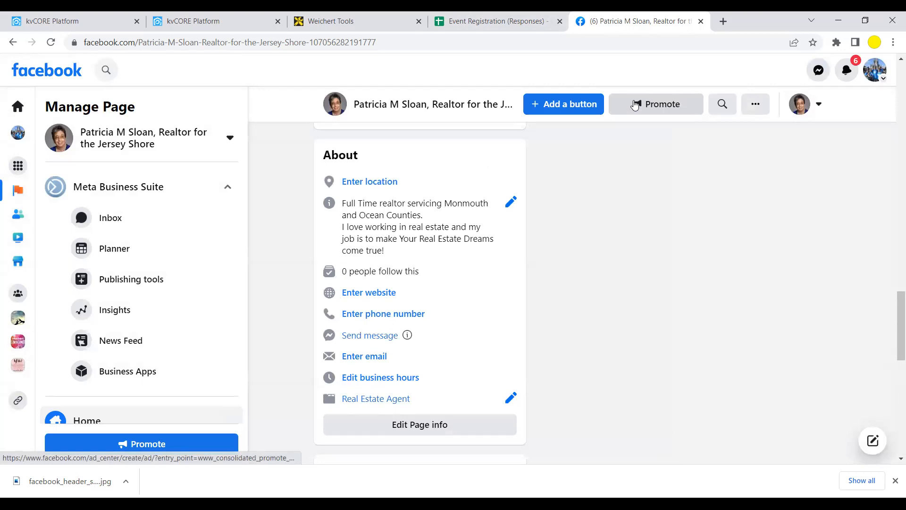
- Reload the Page and scroll to About to confirm the new address and map
left_click(52, 43)
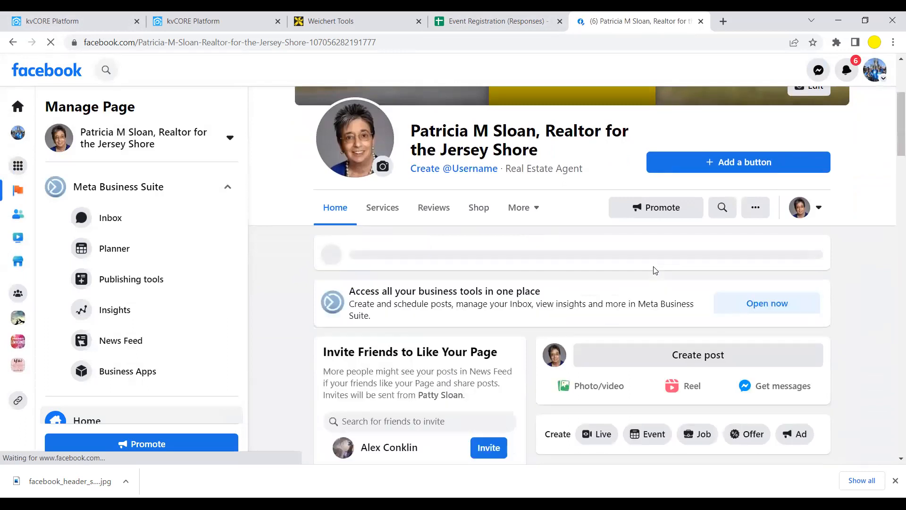
scroll(655, 270, "down", 5)
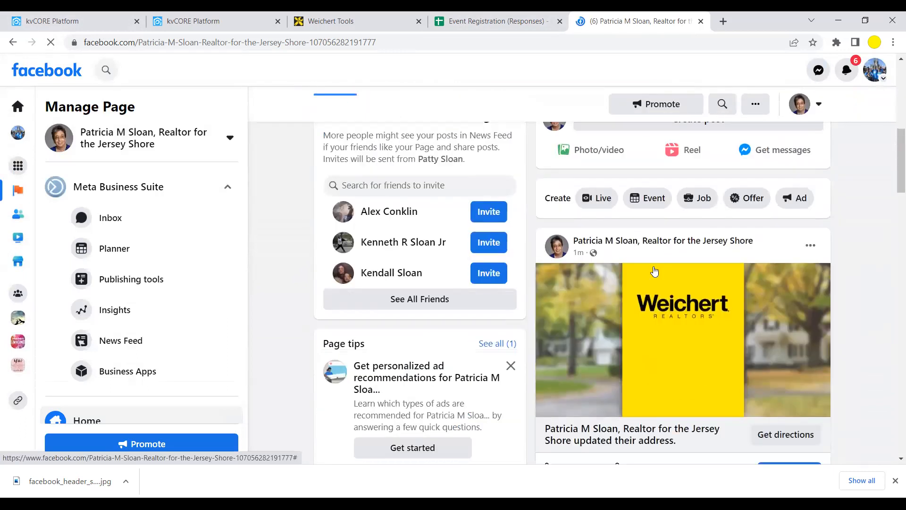
scroll(654, 270, "down", 5)
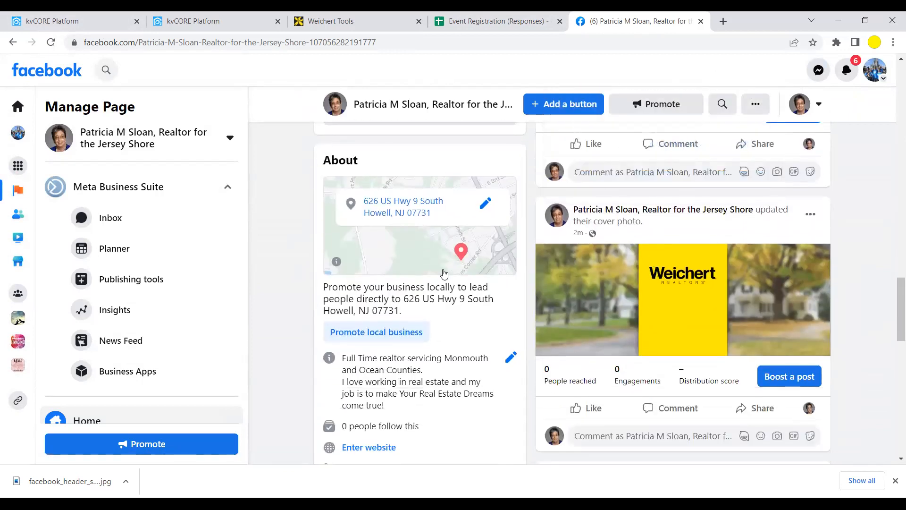
scroll(459, 287, "down", 5)
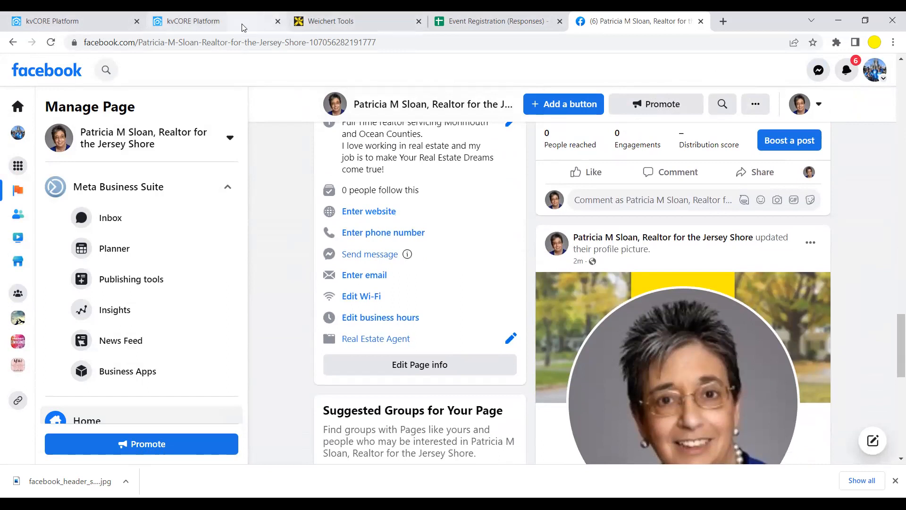
- Open the agent's Weichert website from the kvCORE account menu and copy its web address
left_click(226, 21)
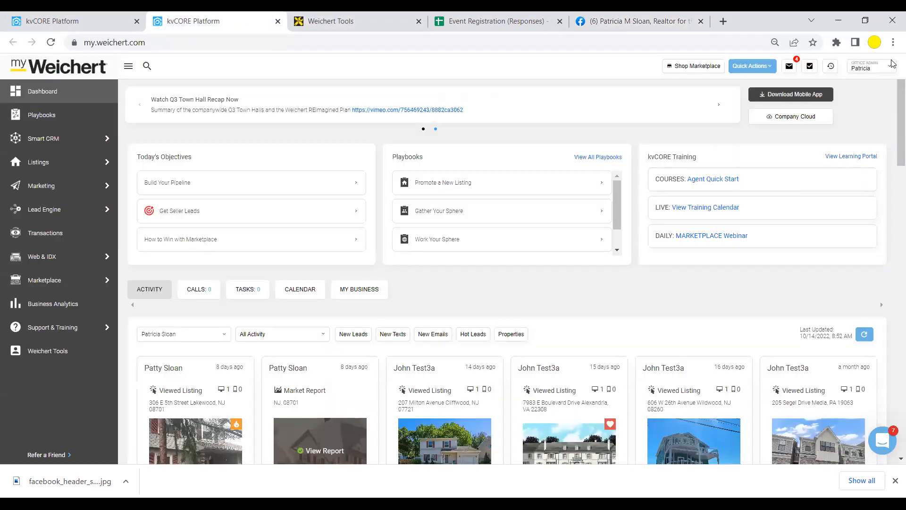
left_click(865, 67)
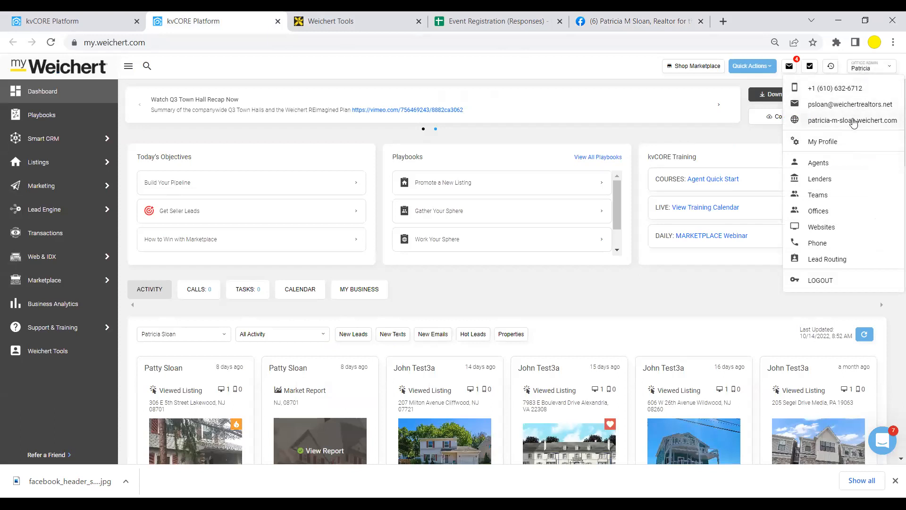
left_click(853, 121)
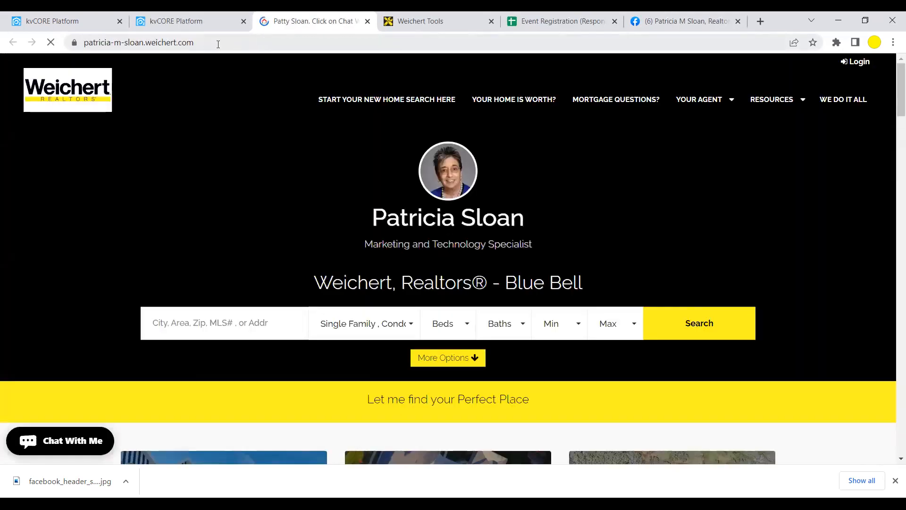
left_click_drag(219, 44, 81, 43)
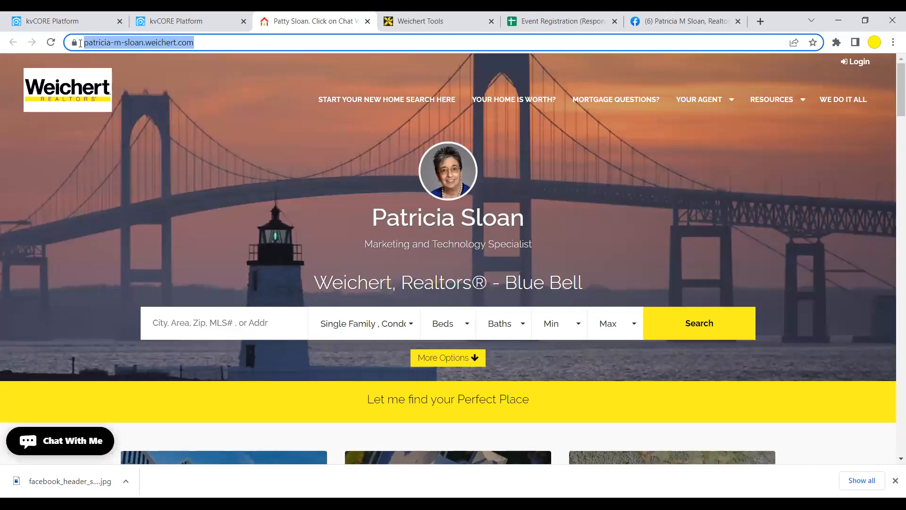
right_click(115, 42)
left_click(145, 107)
- Paste the copied Weichert website address into the Facebook Page's Website field and save it
left_click(663, 23)
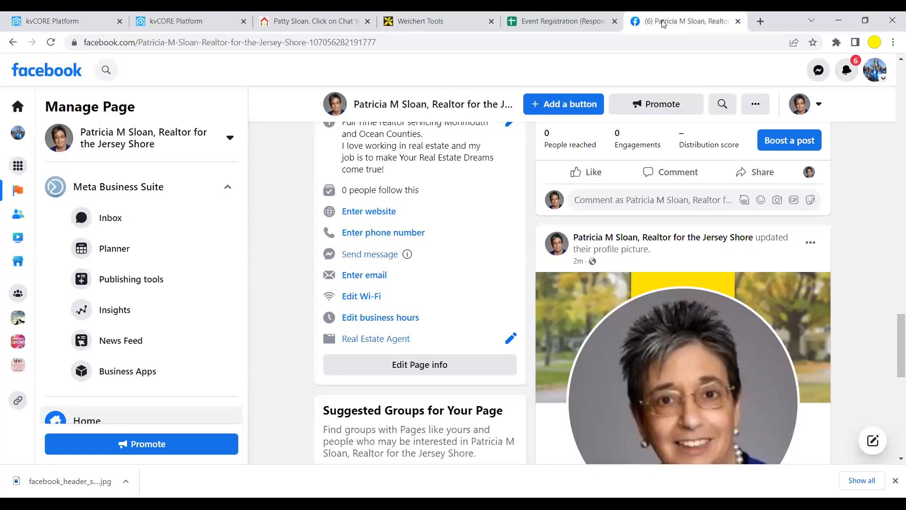
left_click(362, 214)
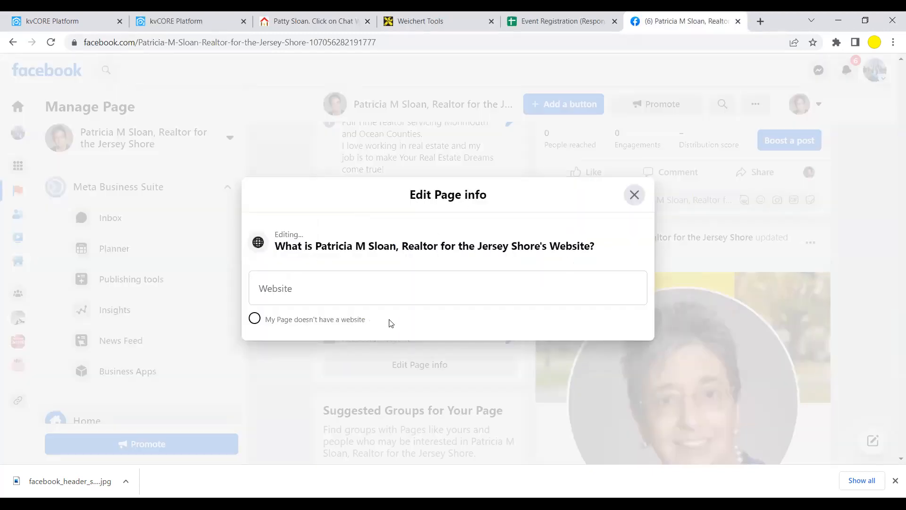
left_click(304, 289)
right_click(303, 287)
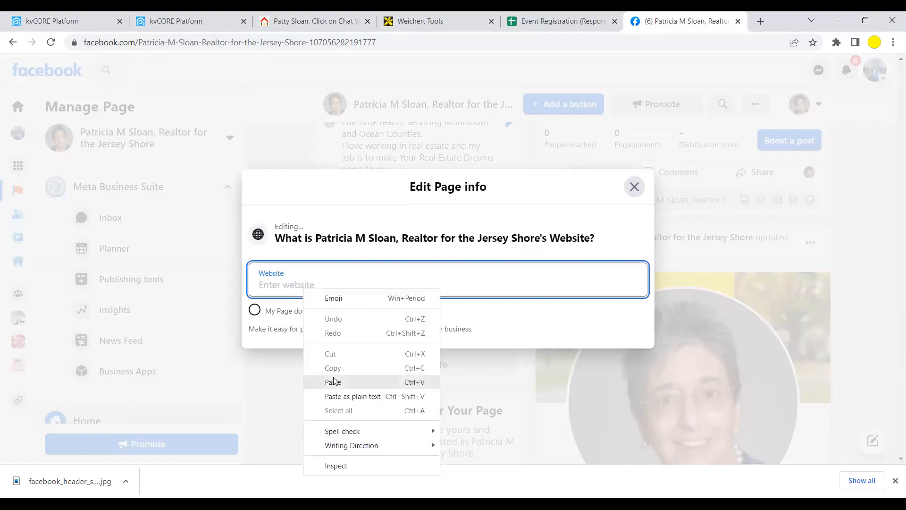
left_click(260, 280)
right_click(261, 281)
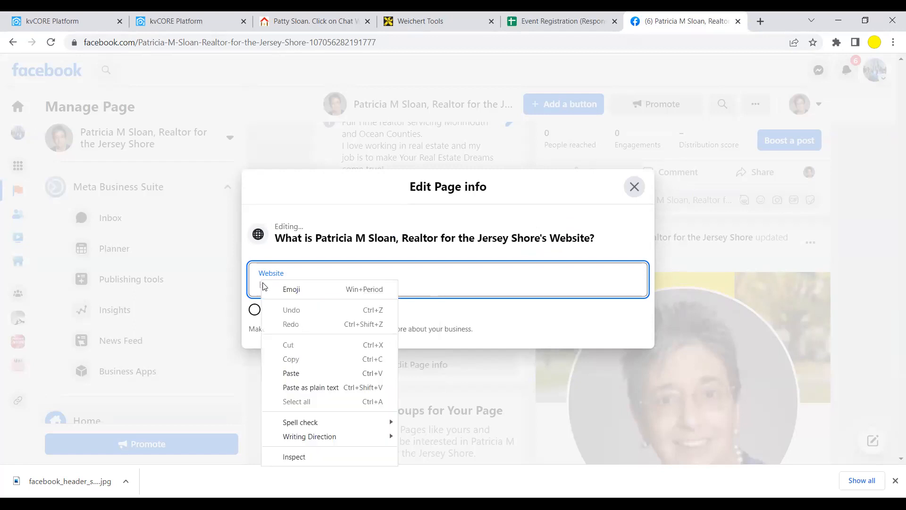
left_click(286, 374)
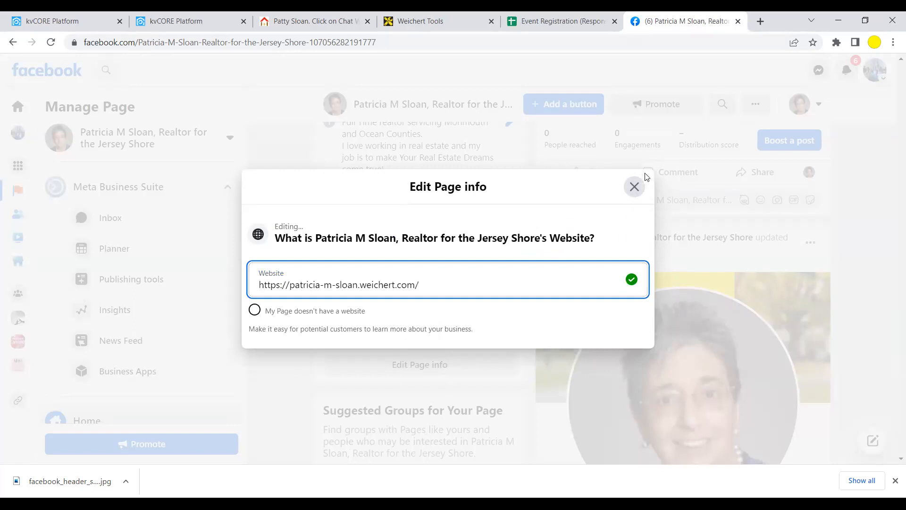
left_click(635, 187)
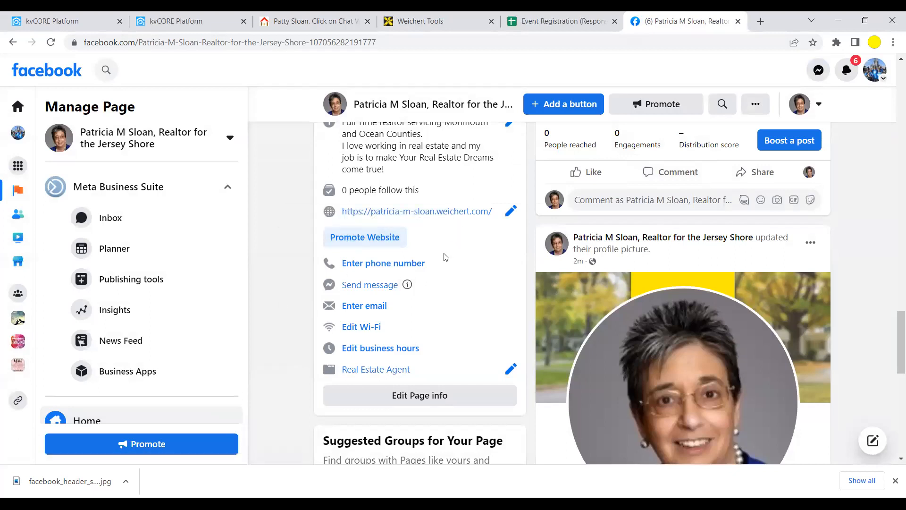
left_click(376, 266)
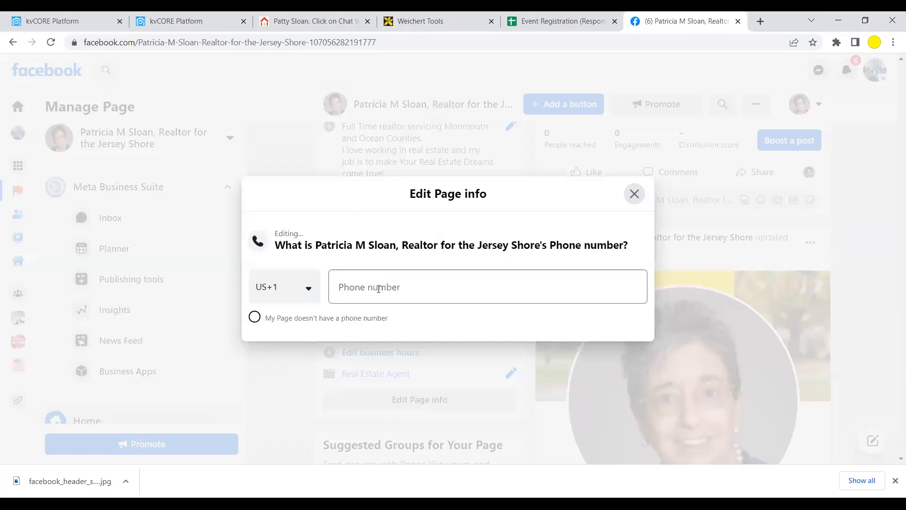
- Enter the realtor's business phone number under the US +1 code, formatted with dashes
left_click(379, 289)
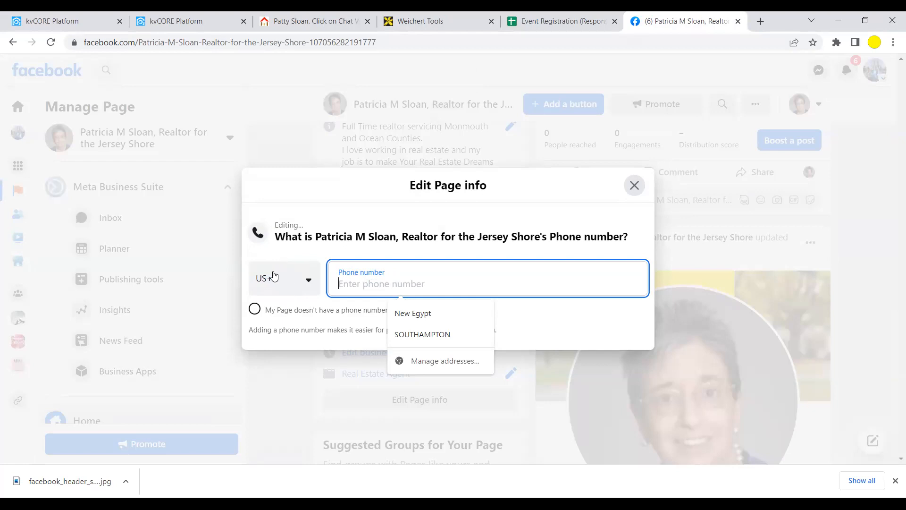
left_click(307, 282)
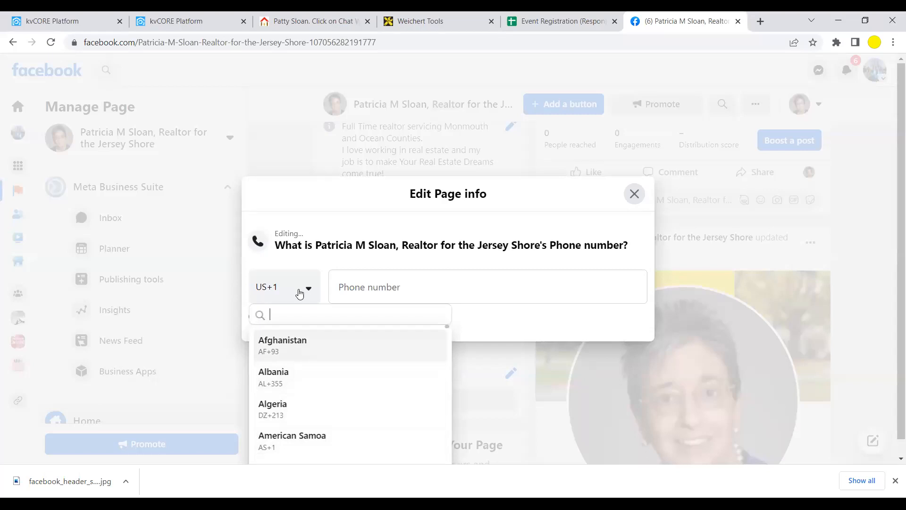
left_click(354, 287)
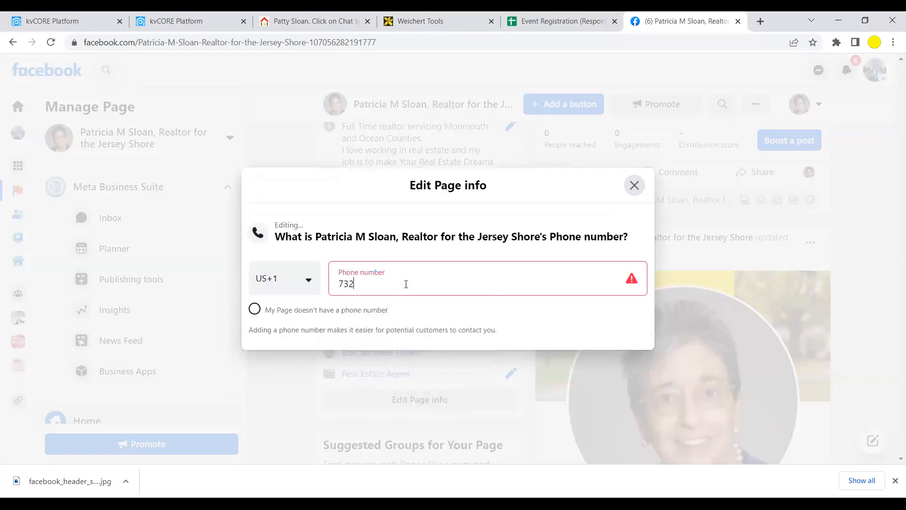
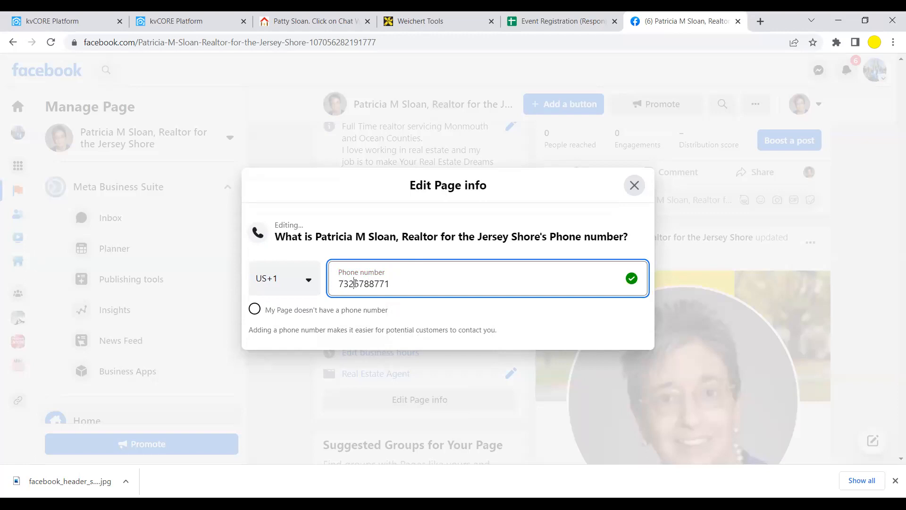
left_click(355, 283)
type("-")
left_click(373, 283)
type("-")
- Save the phone number and close the Edit Page info dialog
left_click(635, 185)
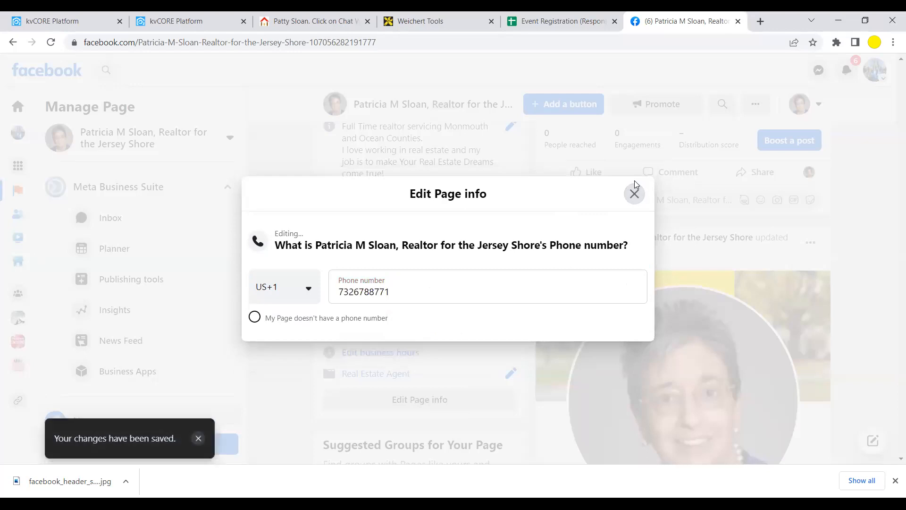
left_click(635, 194)
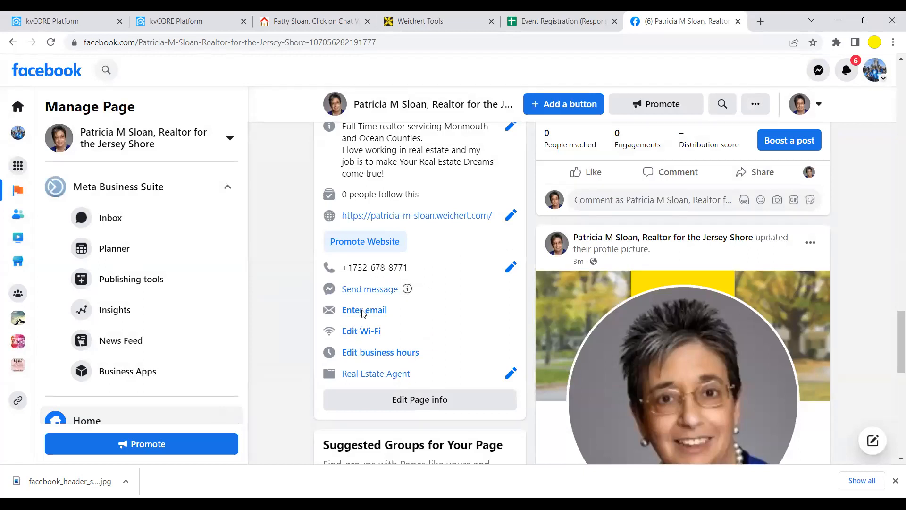
left_click(363, 311)
- Enter the realtor's Weichert business email address and save it to the Page
left_click(340, 287)
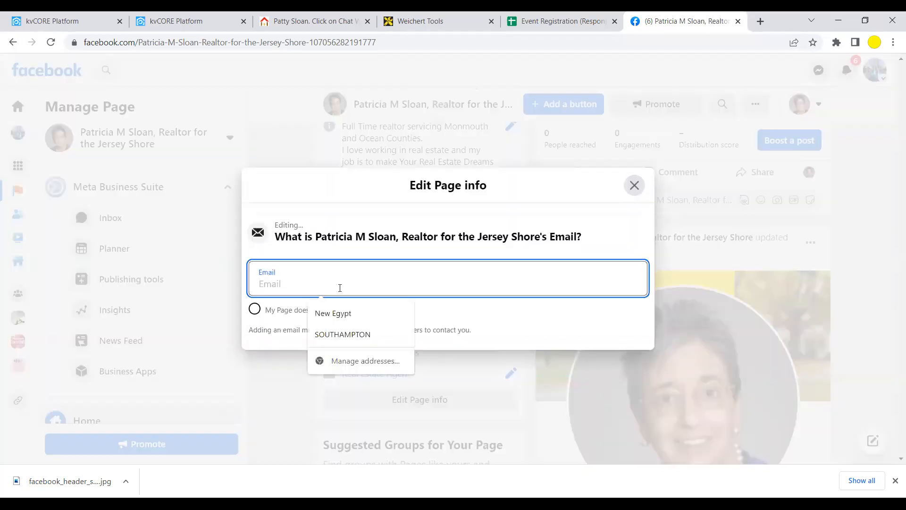
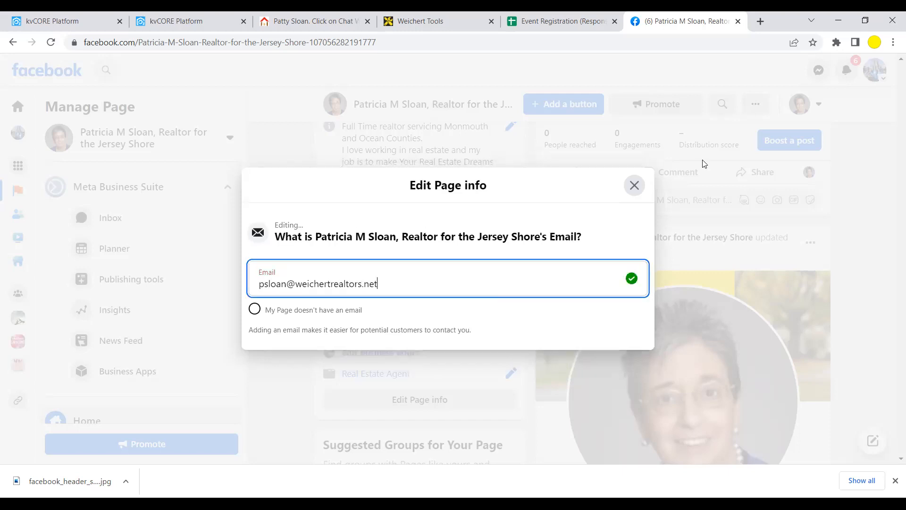
left_click(634, 185)
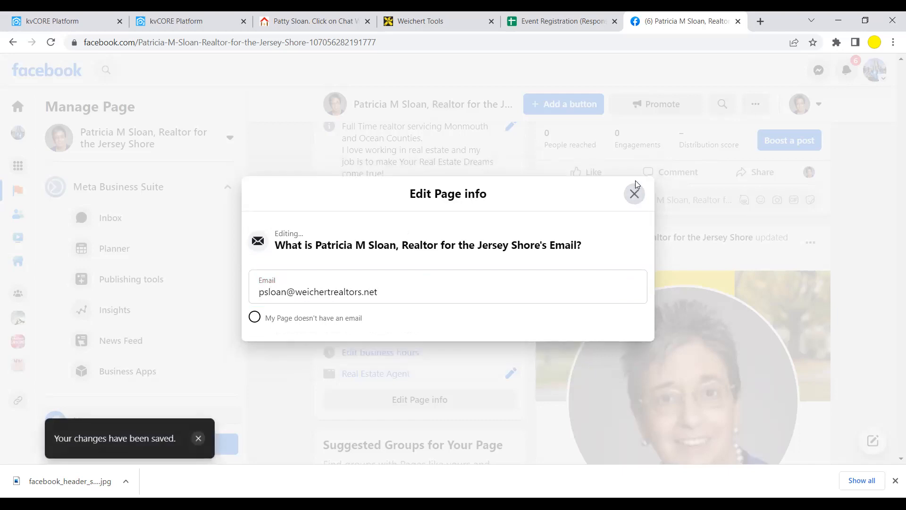
left_click(634, 192)
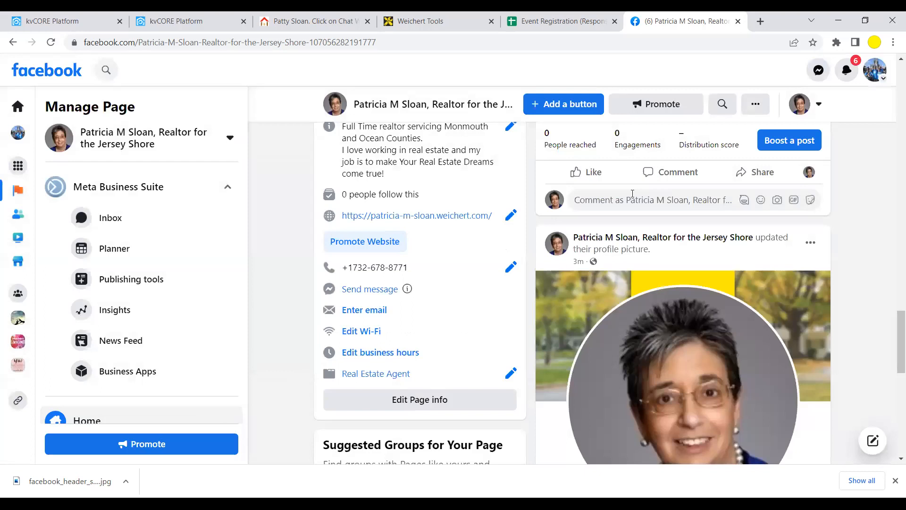
scroll(457, 316, "down", 1)
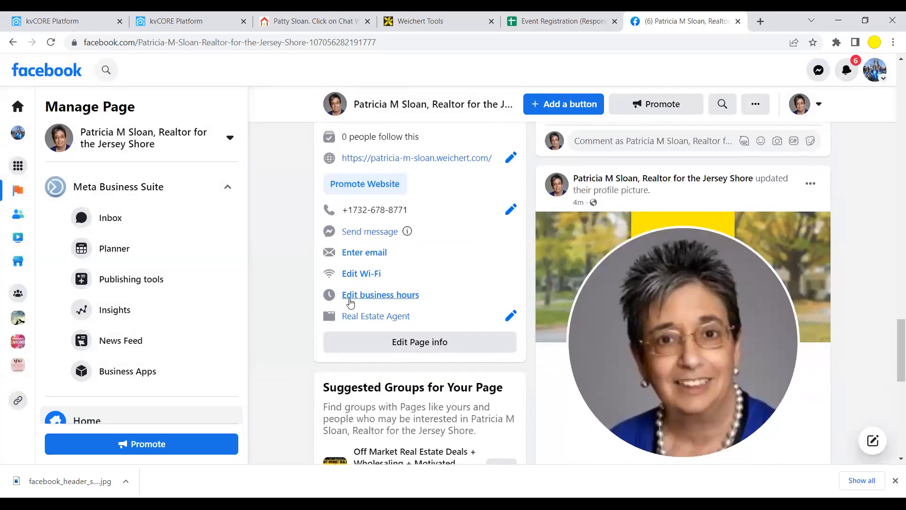
left_click(370, 298)
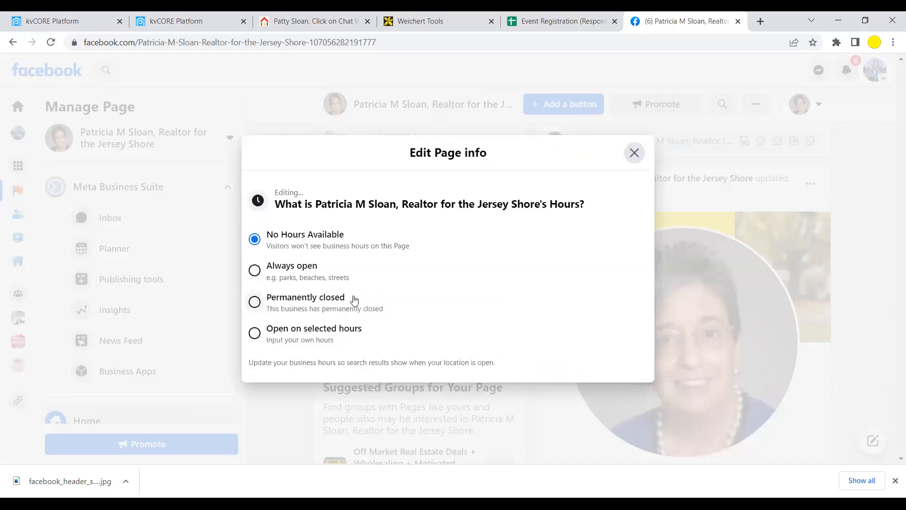
- Mark the Page's business hours as Always open and close the hours editor
left_click(255, 270)
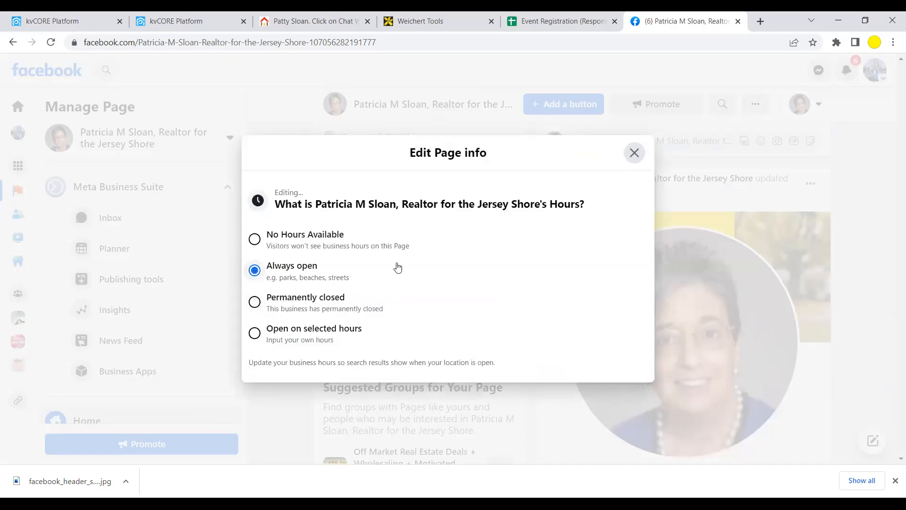
left_click(635, 155)
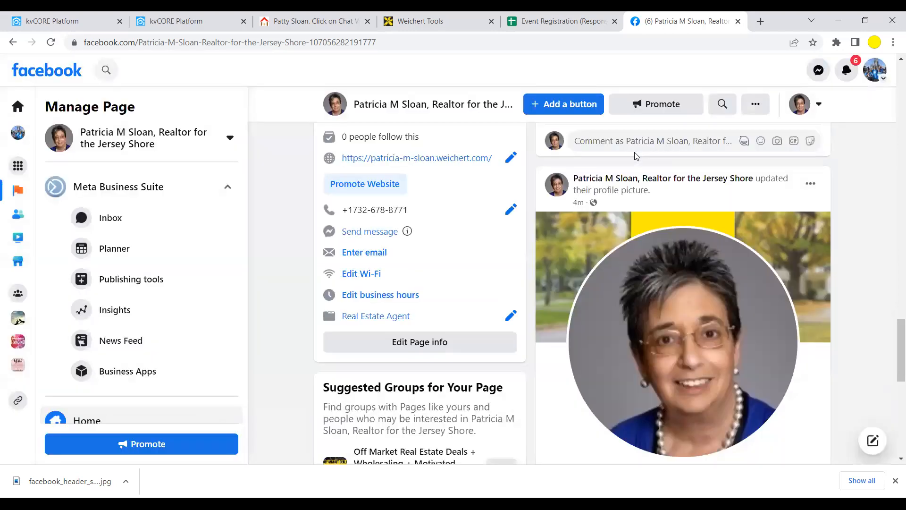
scroll(472, 262, "down", 1)
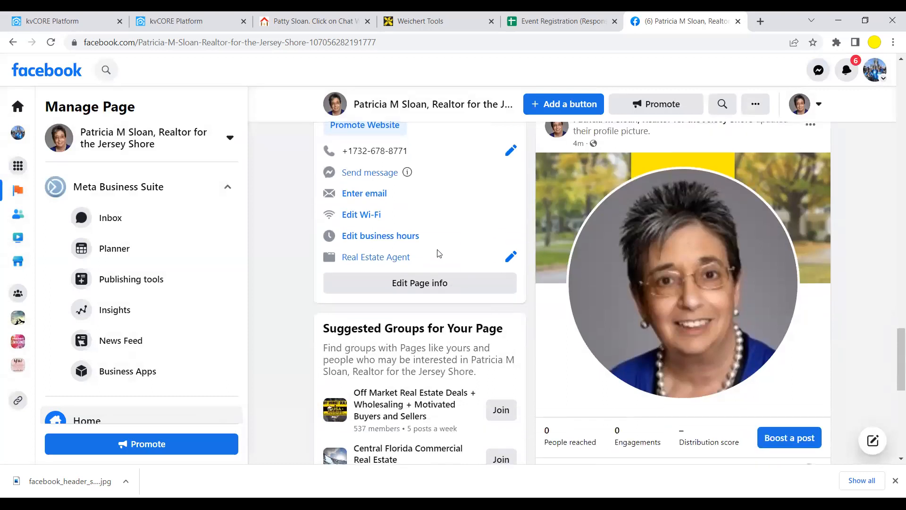
- Set the Page username to one ending in 'sellstheJerseyShore' and save it
left_click(409, 282)
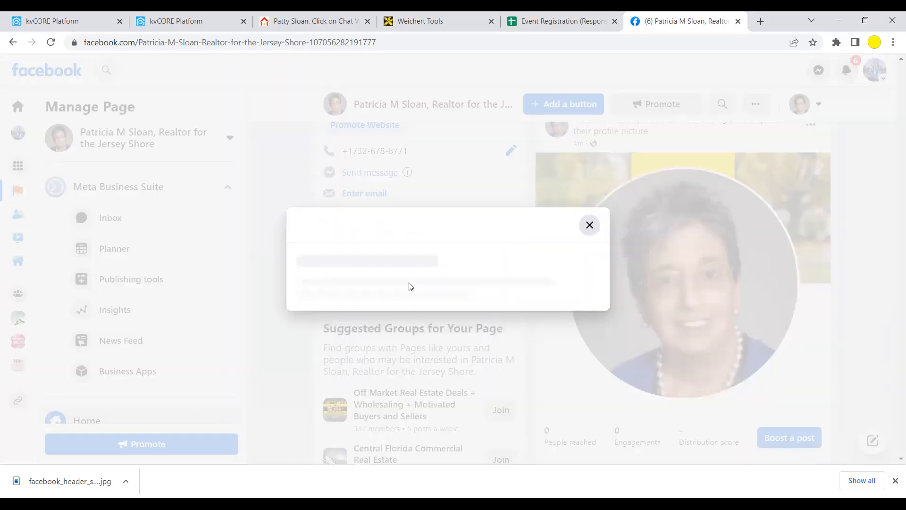
scroll(428, 272, "down", 1)
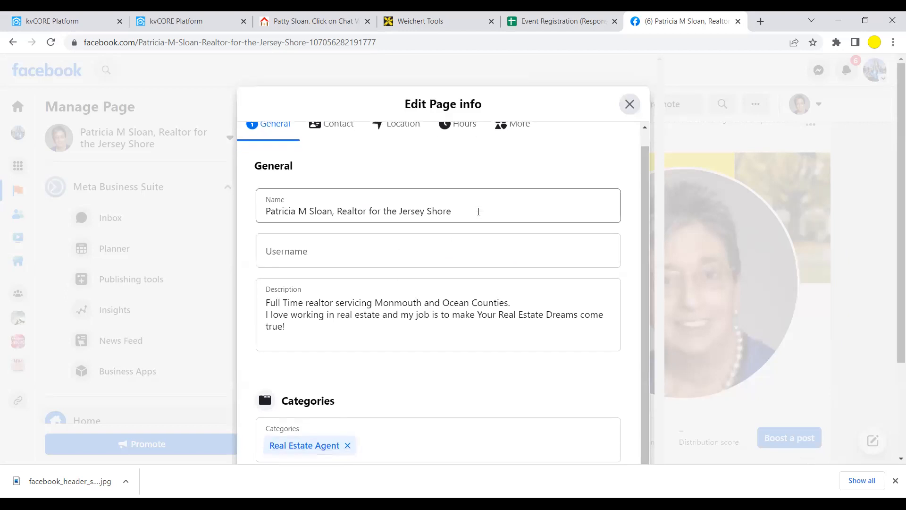
left_click(325, 252)
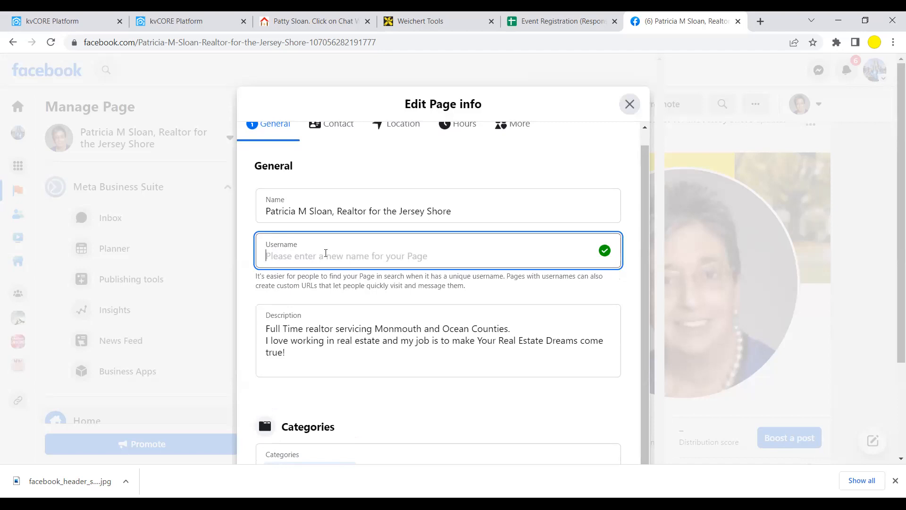
type("p")
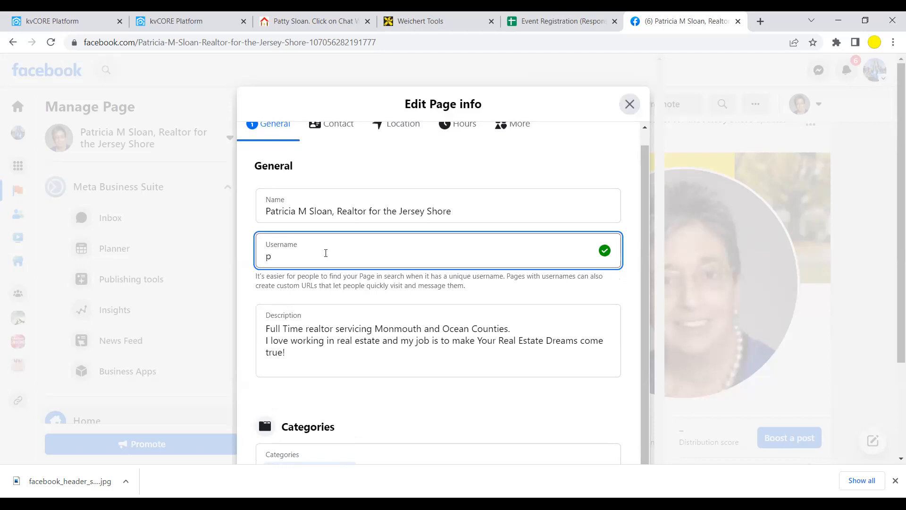
type("atty se")
key("BackSpace")
key("BackSpace")
type("sellstheJerseyShore")
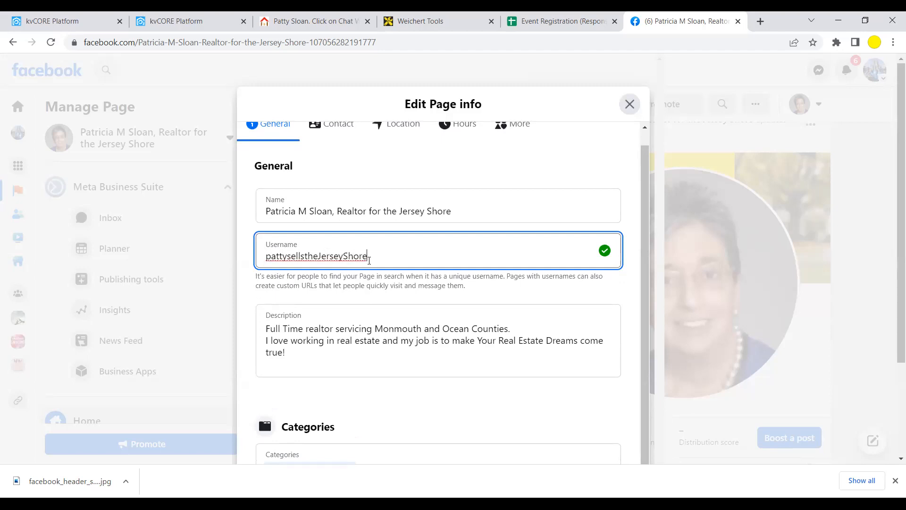
left_click(534, 294)
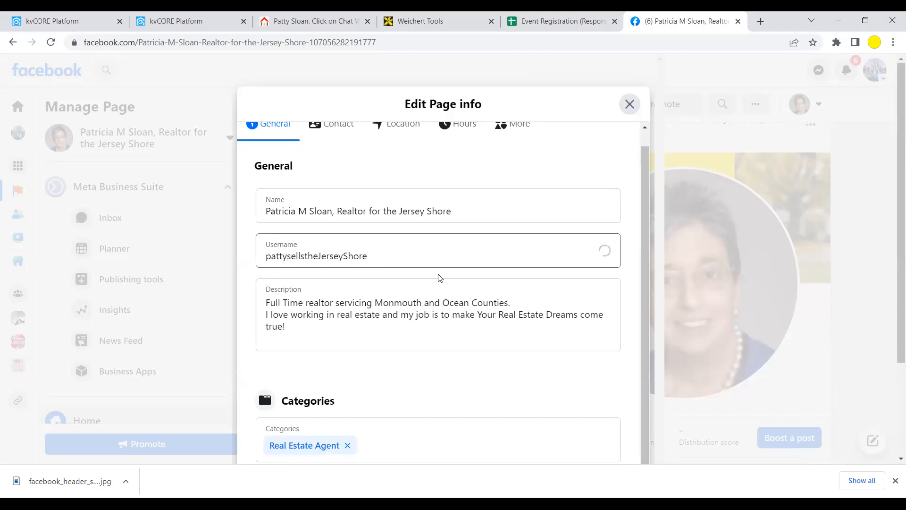
scroll(401, 315, "down", 2)
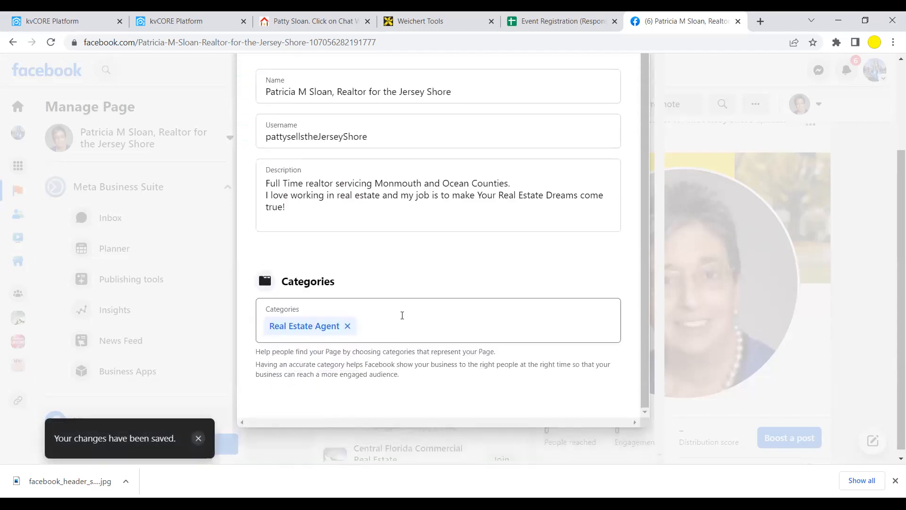
scroll(424, 313, "down", 1)
scroll(471, 289, "up", 1)
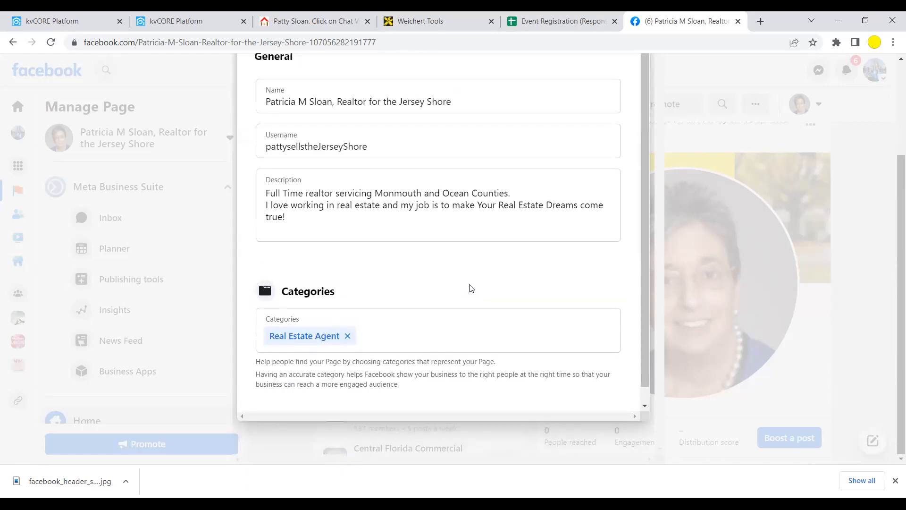
scroll(471, 289, "up", 3)
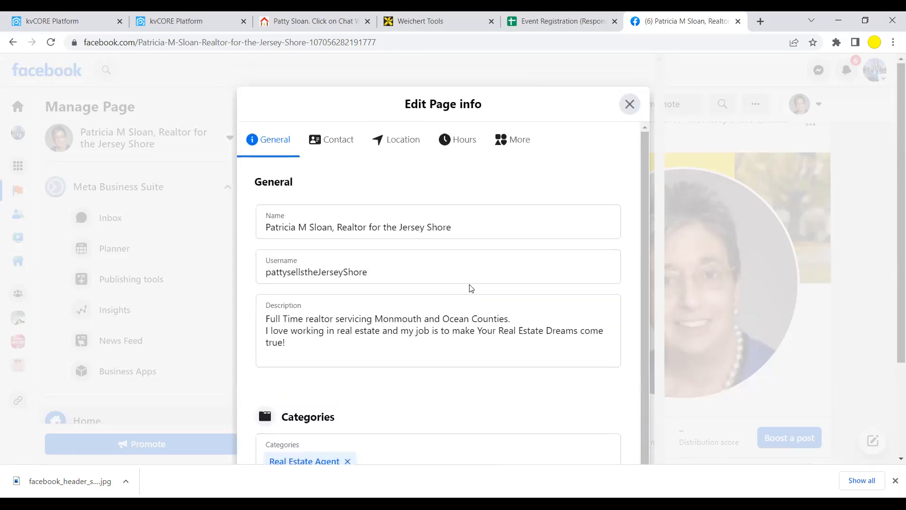
- Look over the Contact, Location and Hours sections of Edit Page info
left_click(335, 140)
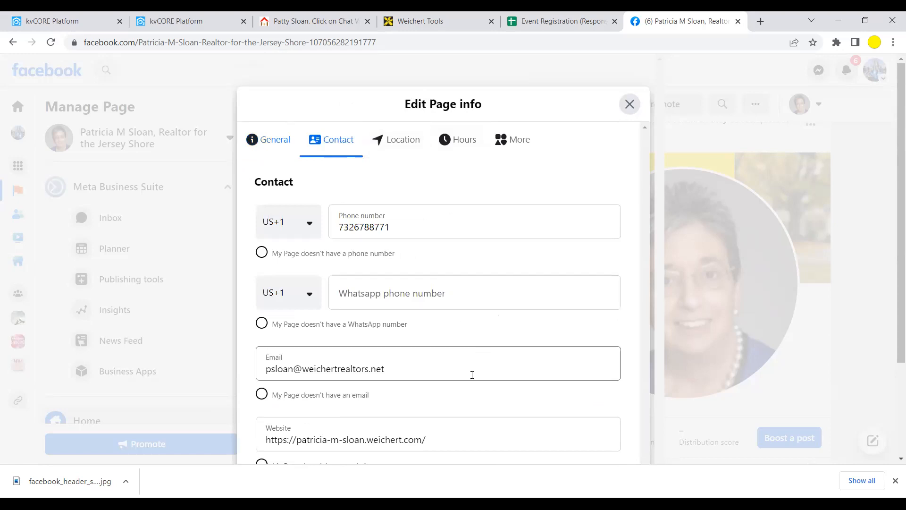
scroll(472, 376, "down", 1)
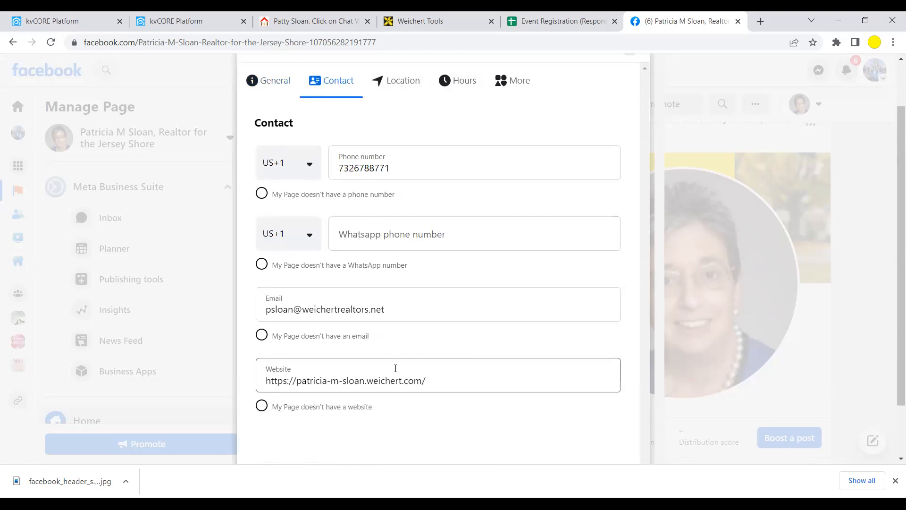
scroll(396, 369, "up", 1)
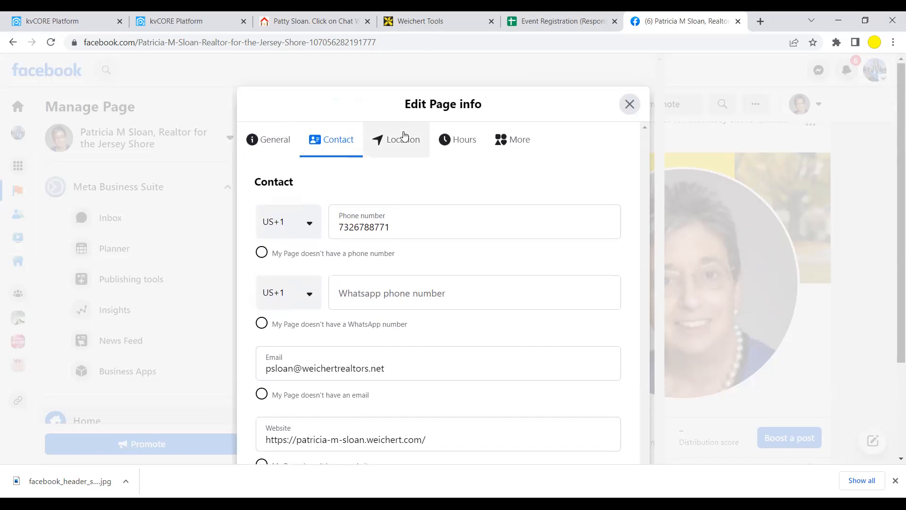
left_click(403, 144)
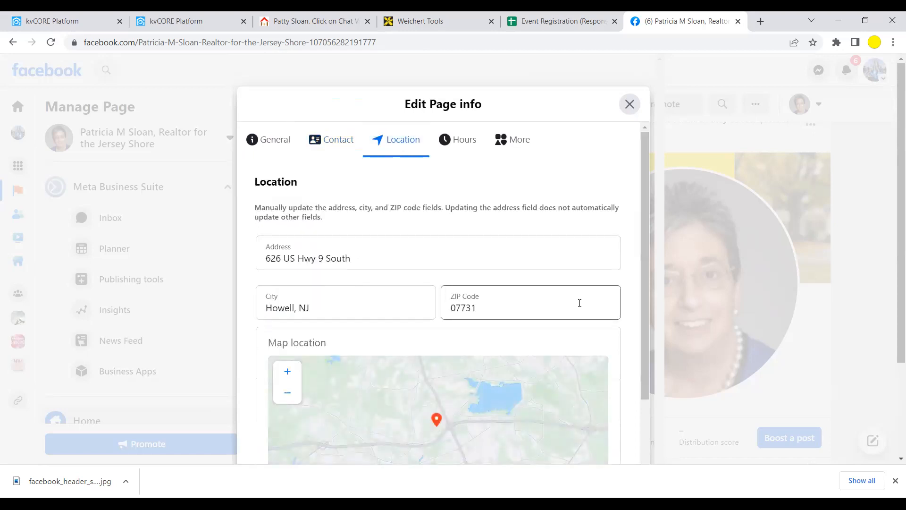
left_click(464, 140)
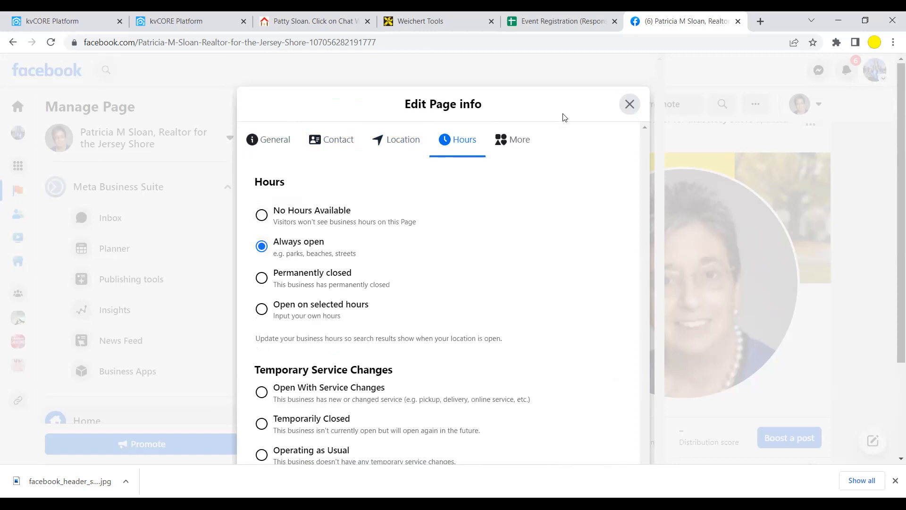
- Scroll through the More section's Privacy Policy, Impressum, Products and Additional Information fields
left_click(513, 142)
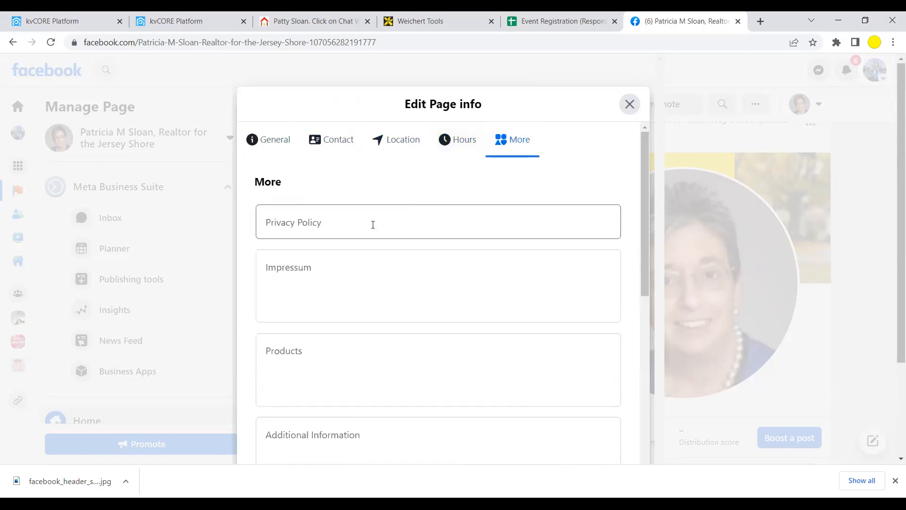
scroll(373, 226, "down", 6)
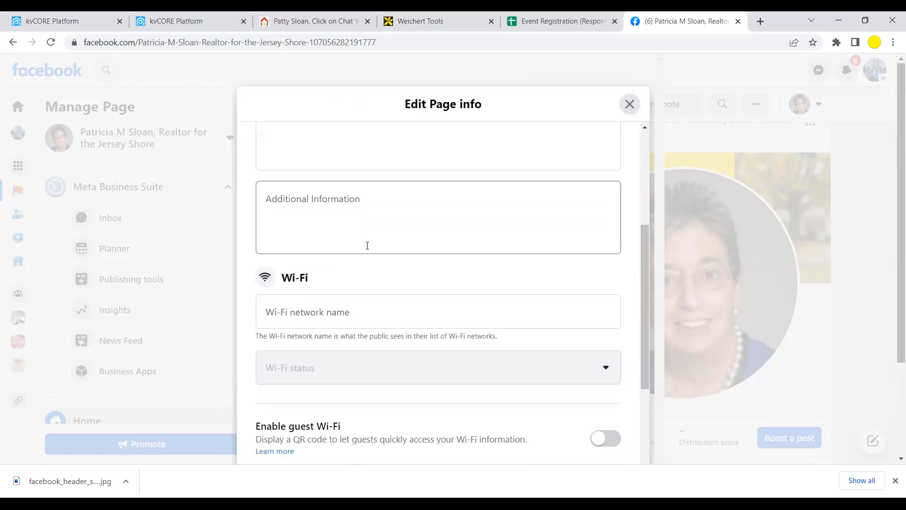
scroll(367, 246, "down", 4)
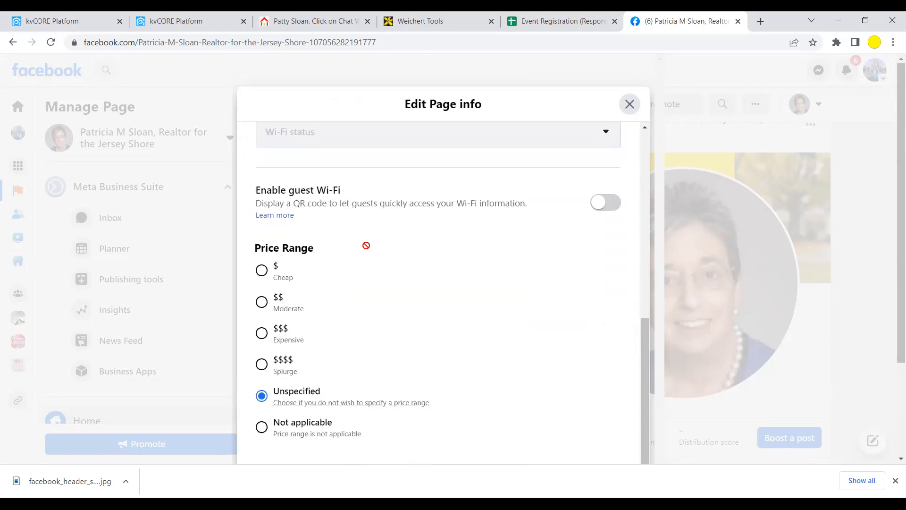
scroll(368, 249, "down", 1)
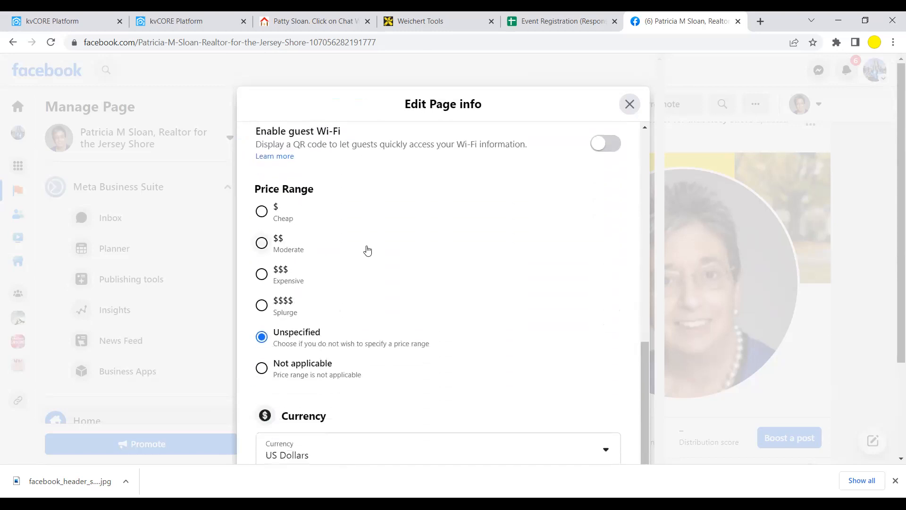
scroll(368, 251, "down", 1)
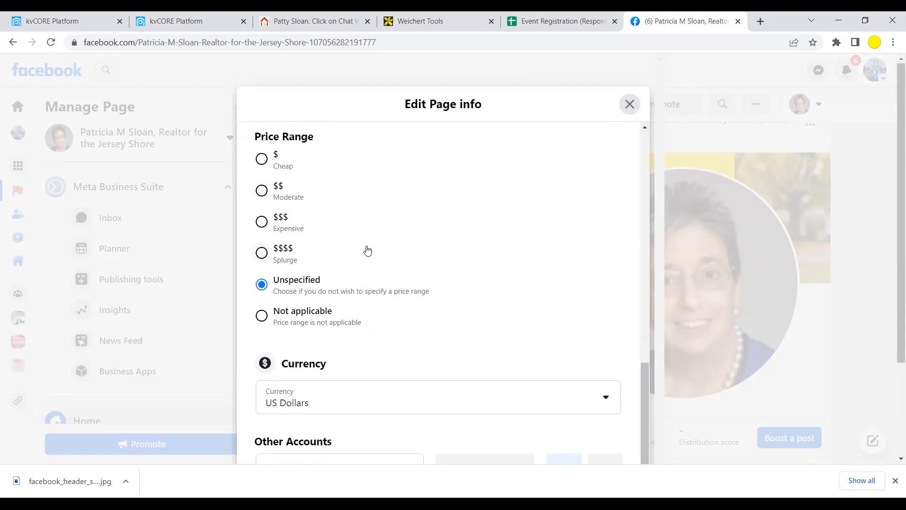
scroll(367, 251, "down", 2)
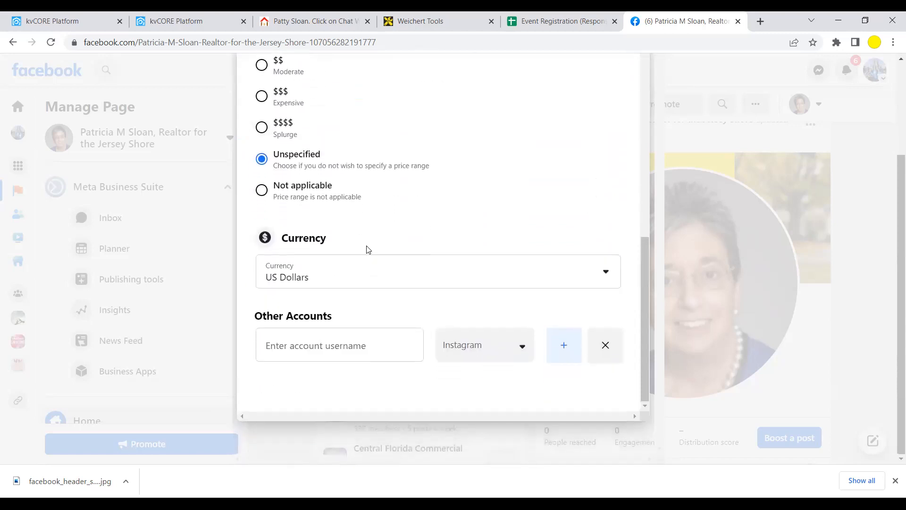
scroll(368, 249, "up", 8)
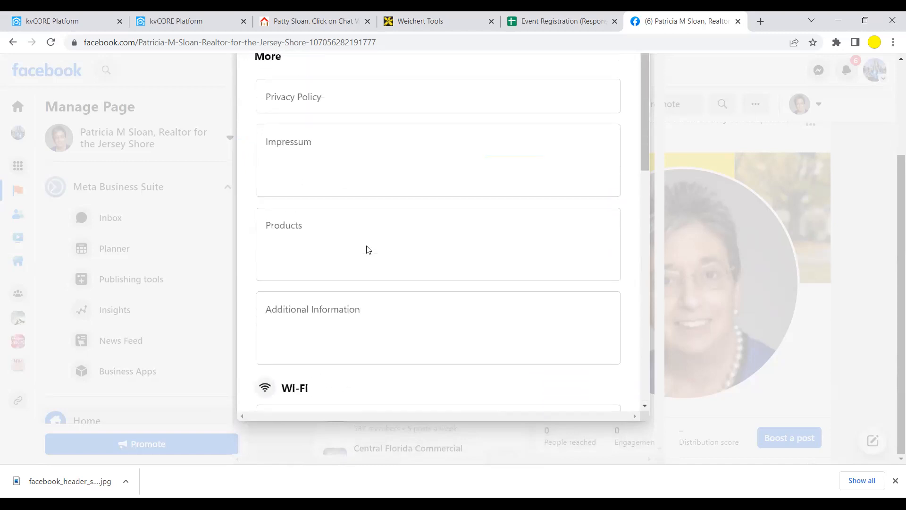
left_click_drag(892, 196, 894, 87)
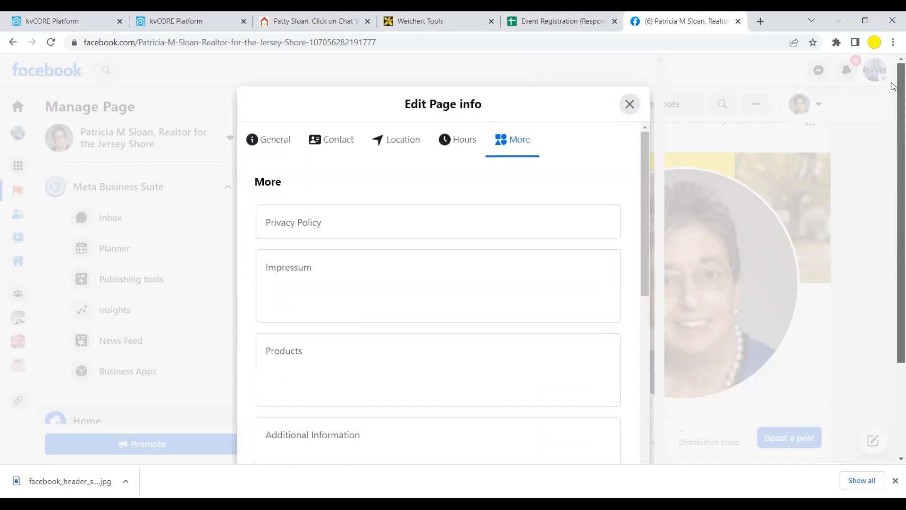
- Close Edit Page info and scroll back up to the Page's Invite Friends card
left_click(630, 105)
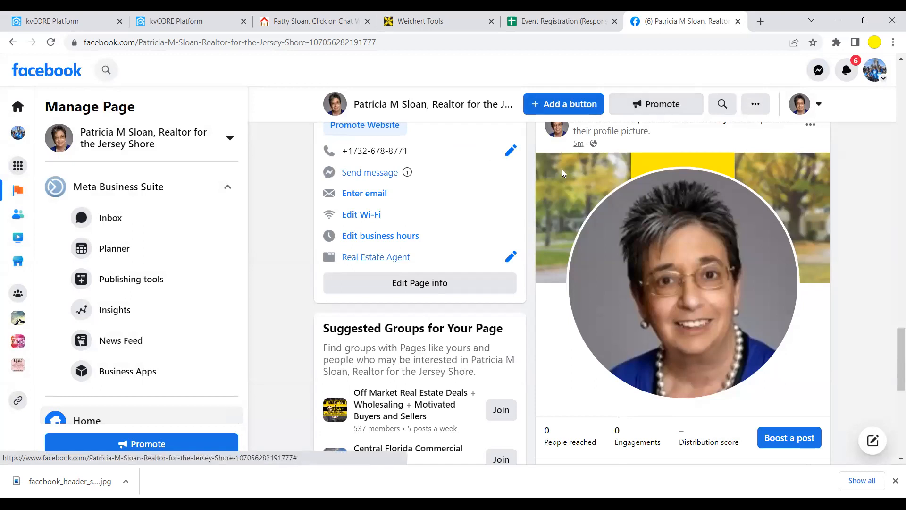
scroll(411, 282, "up", 3)
scroll(410, 281, "up", 7)
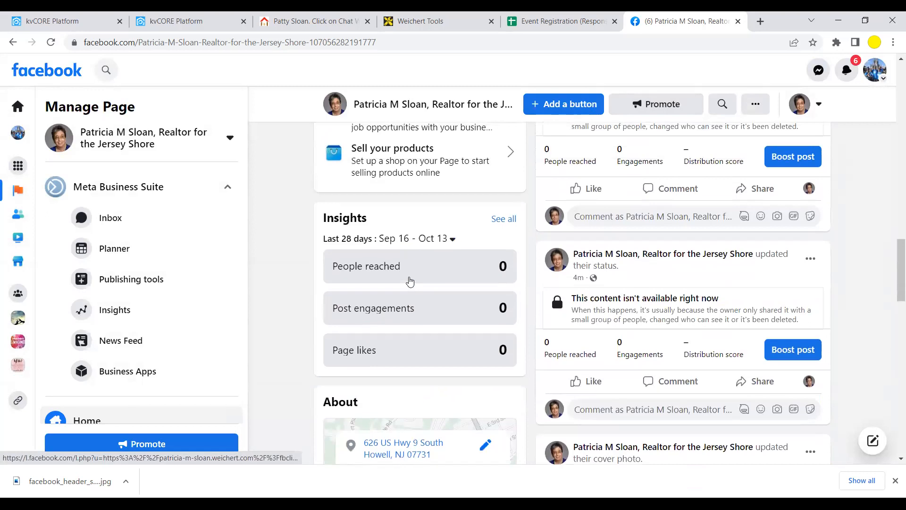
scroll(410, 281, "up", 10)
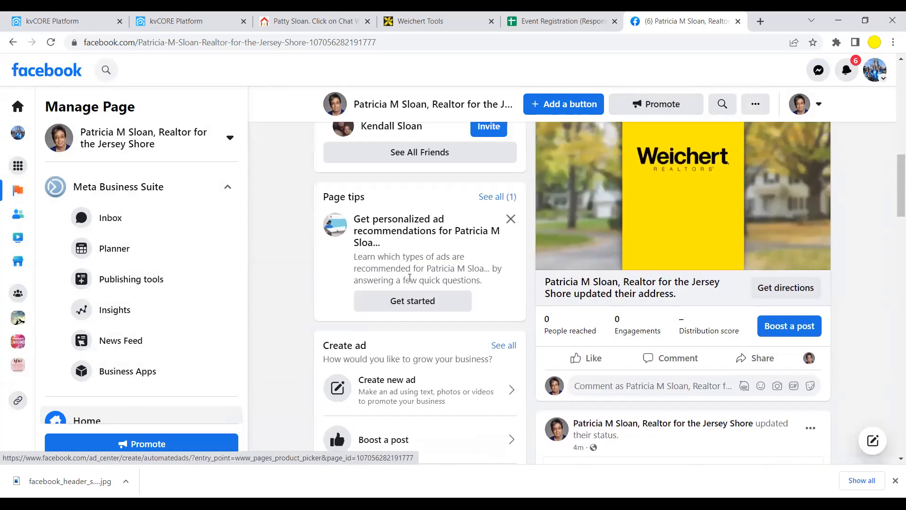
scroll(410, 281, "up", 4)
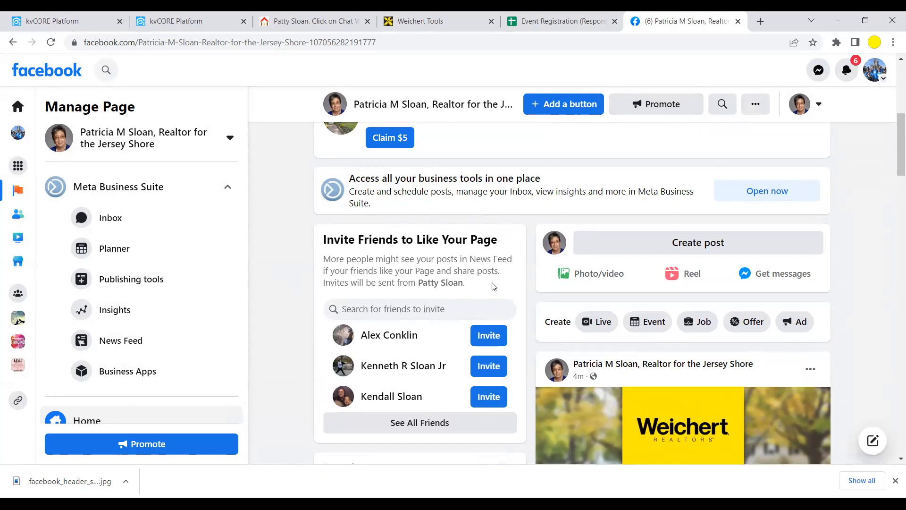
left_click(415, 426)
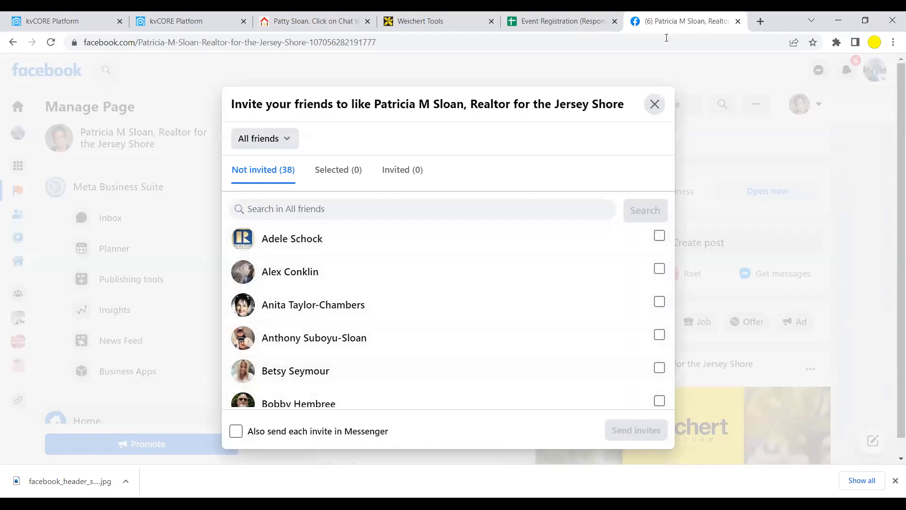
left_click(655, 104)
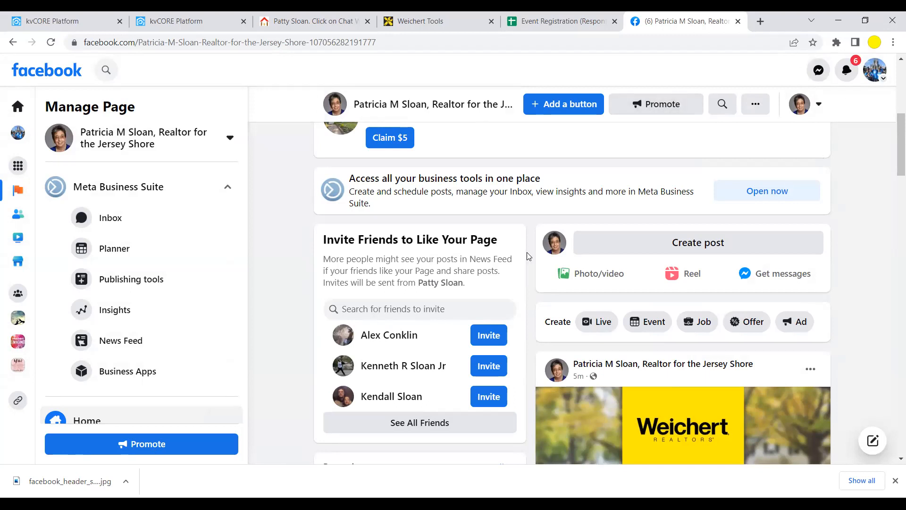
scroll(527, 251, "down", 4)
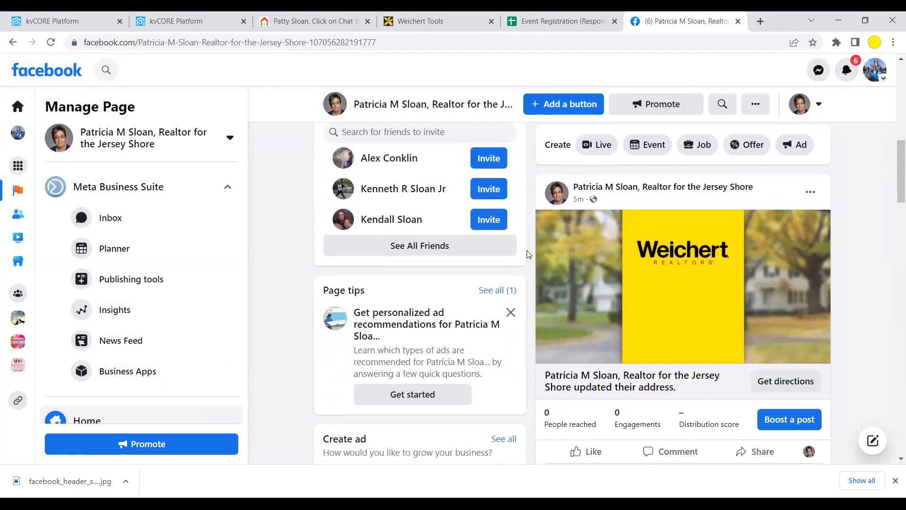
scroll(526, 254, "up", 1)
scroll(528, 254, "up", 1)
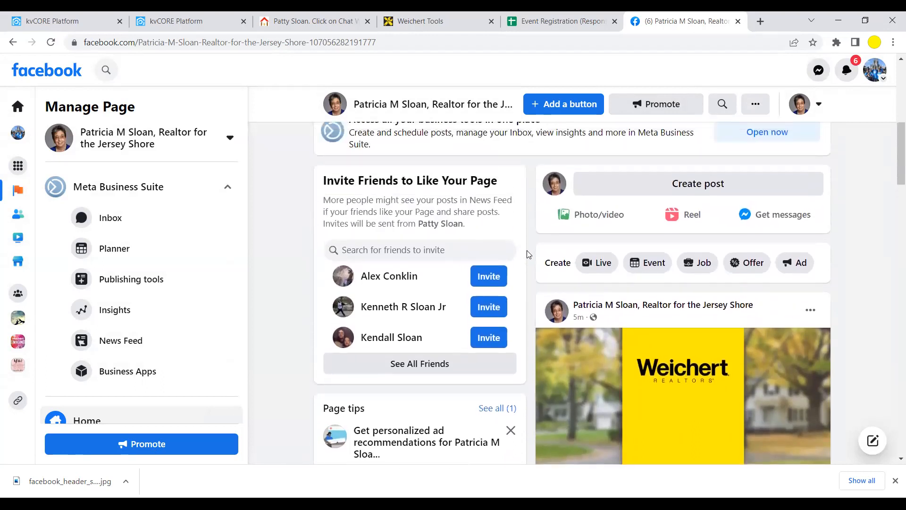
scroll(527, 254, "up", 1)
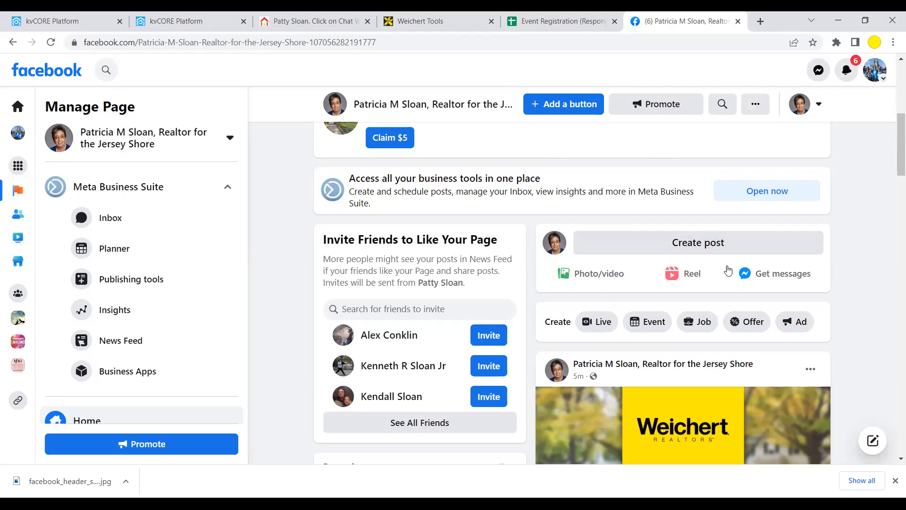
scroll(662, 306, "down", 3)
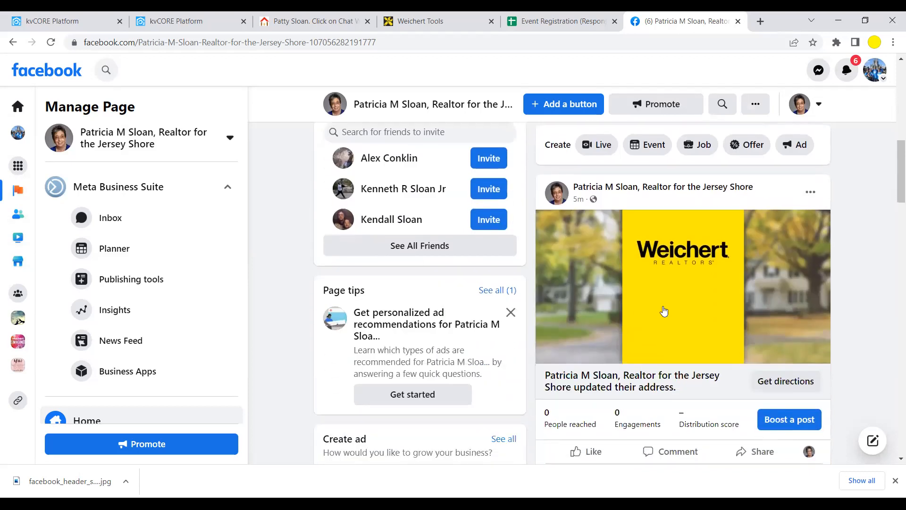
scroll(664, 310, "down", 2)
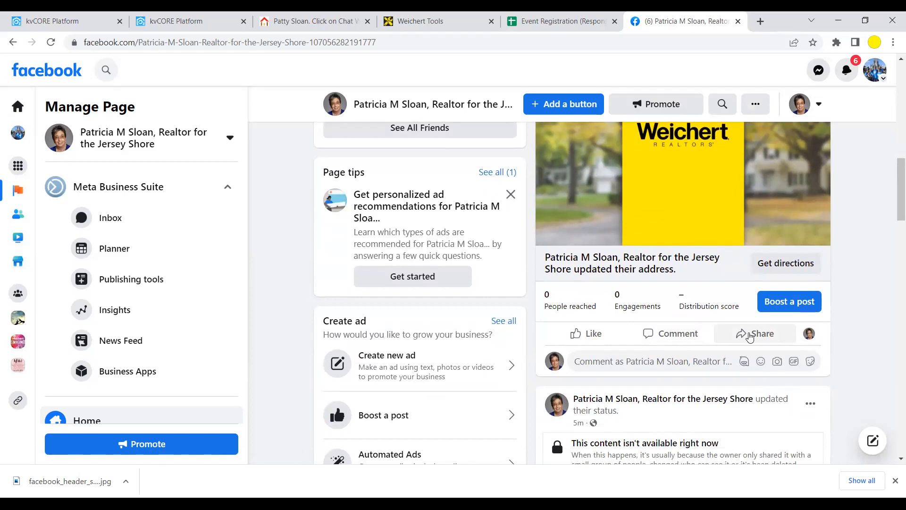
scroll(751, 337, "up", 4)
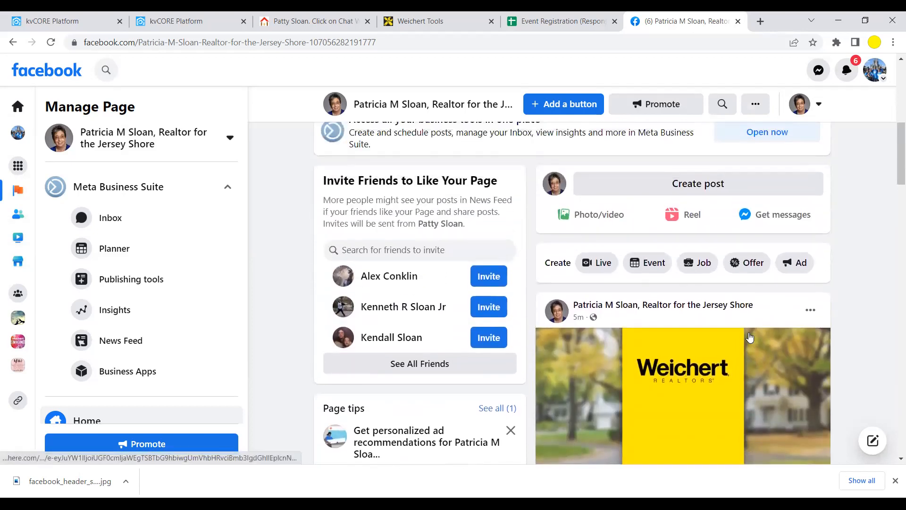
scroll(335, 250, "up", 2)
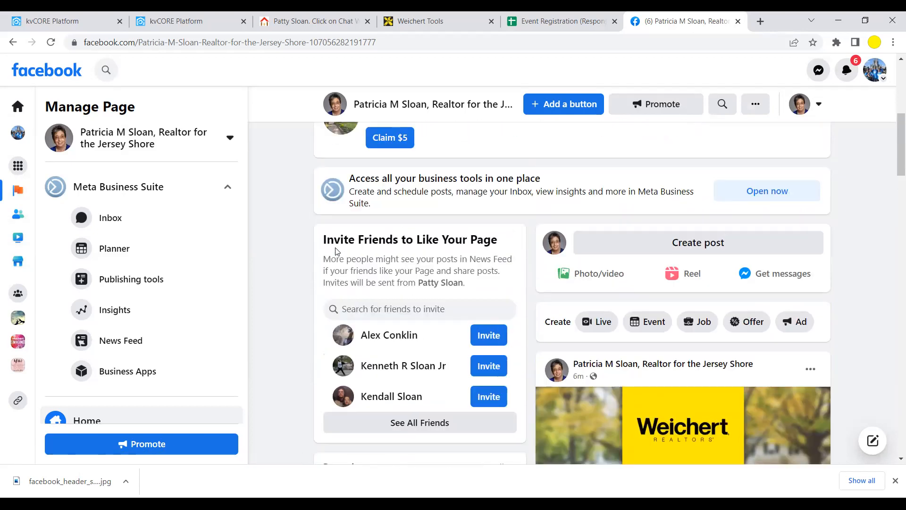
scroll(336, 250, "up", 2)
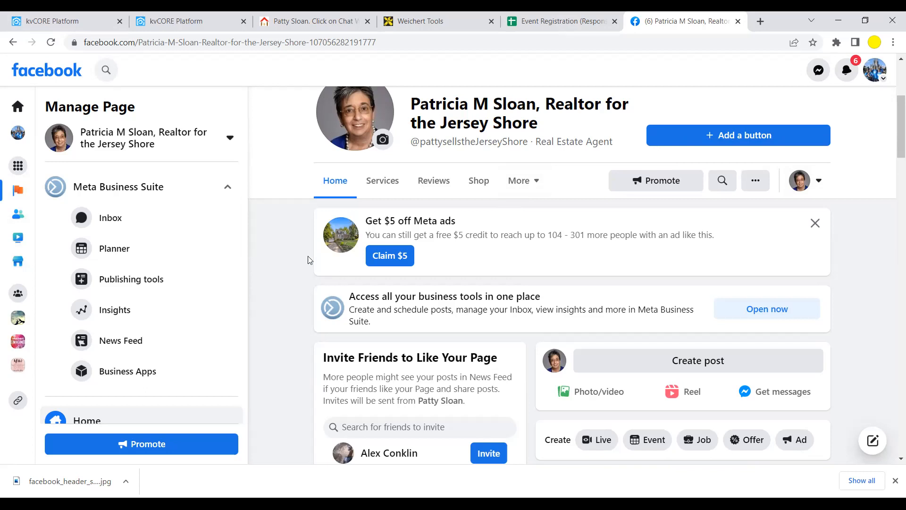
scroll(292, 257, "up", 5)
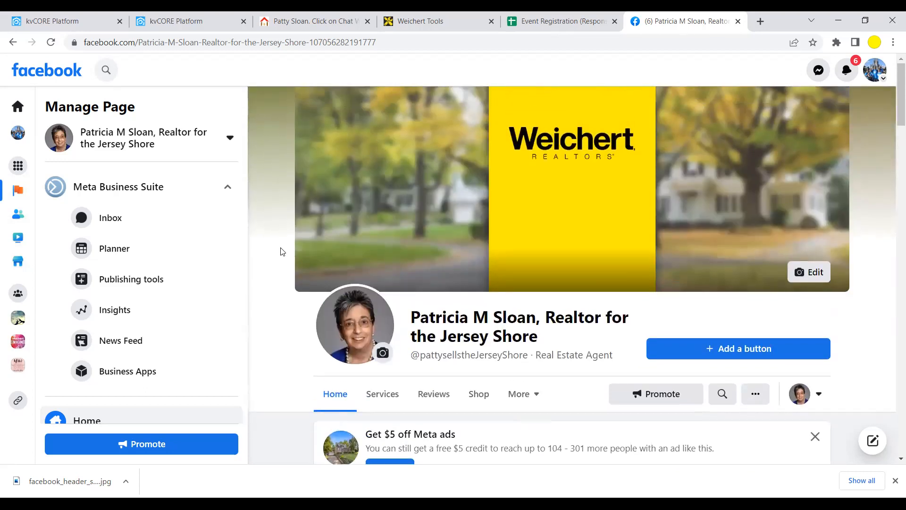
scroll(342, 193, "down", 4)
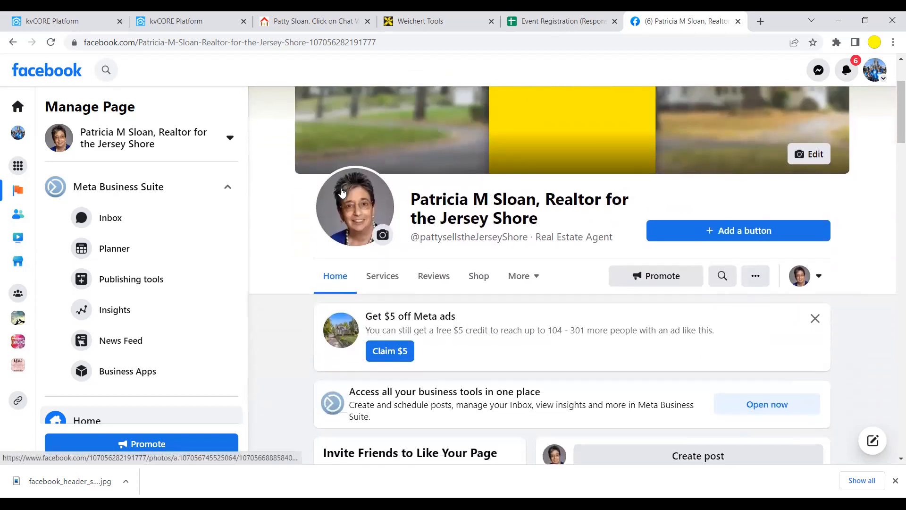
scroll(342, 193, "down", 1)
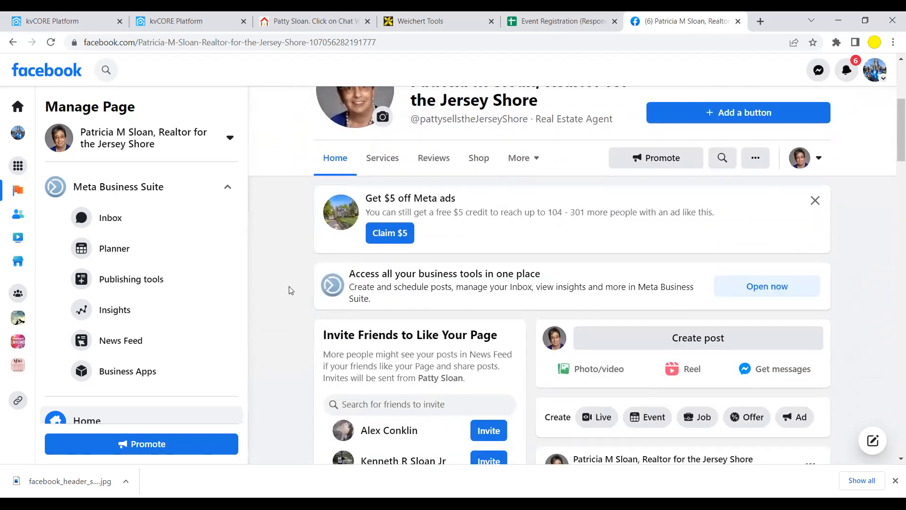
scroll(284, 298, "down", 3)
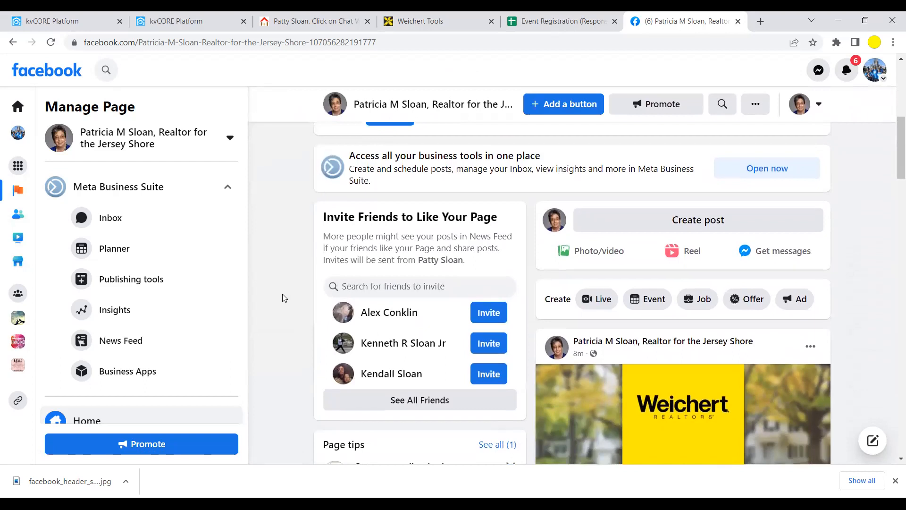
scroll(283, 297, "down", 1)
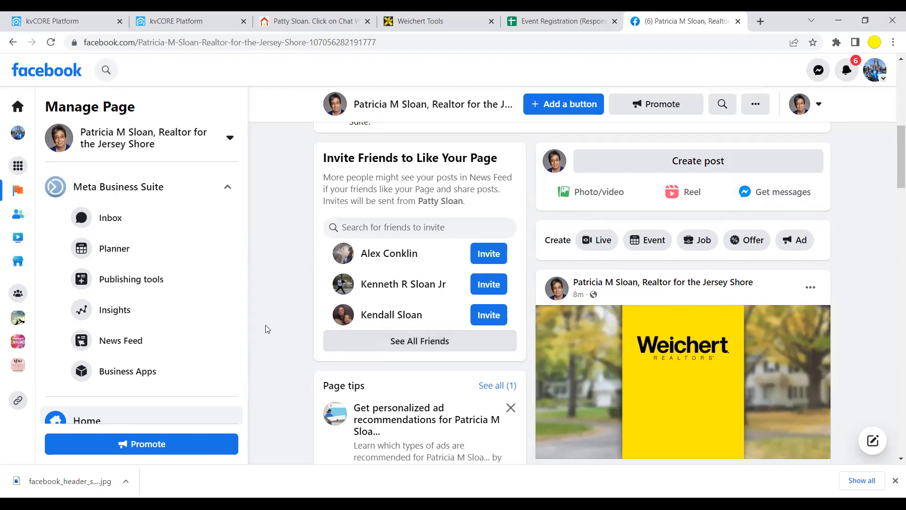
scroll(266, 325, "up", 1)
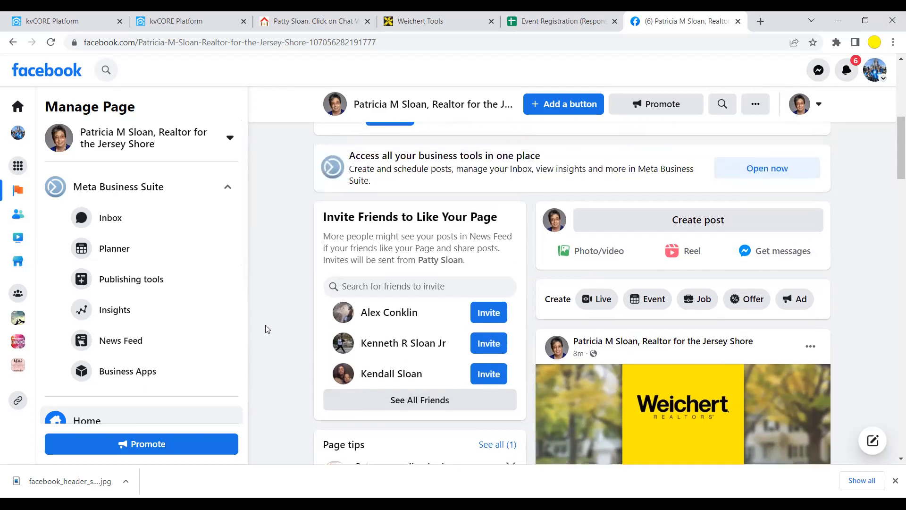
scroll(266, 326, "up", 1)
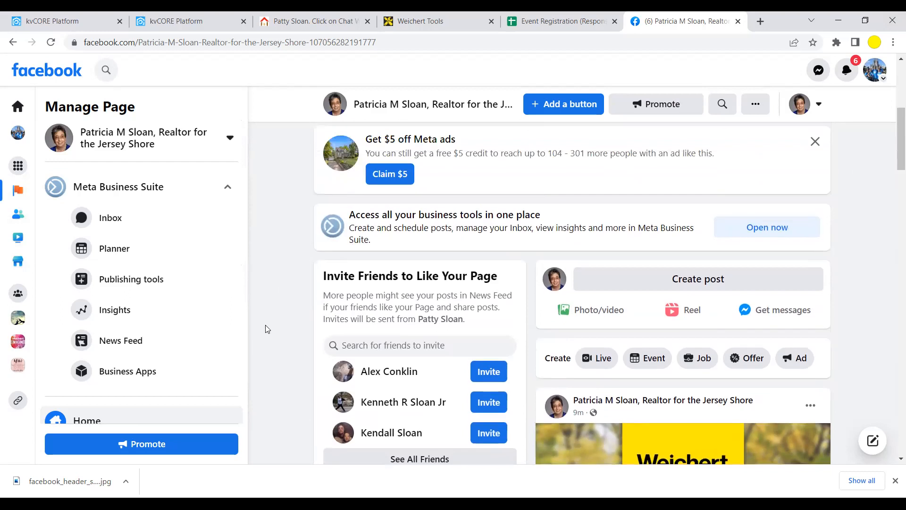
scroll(265, 329, "down", 2)
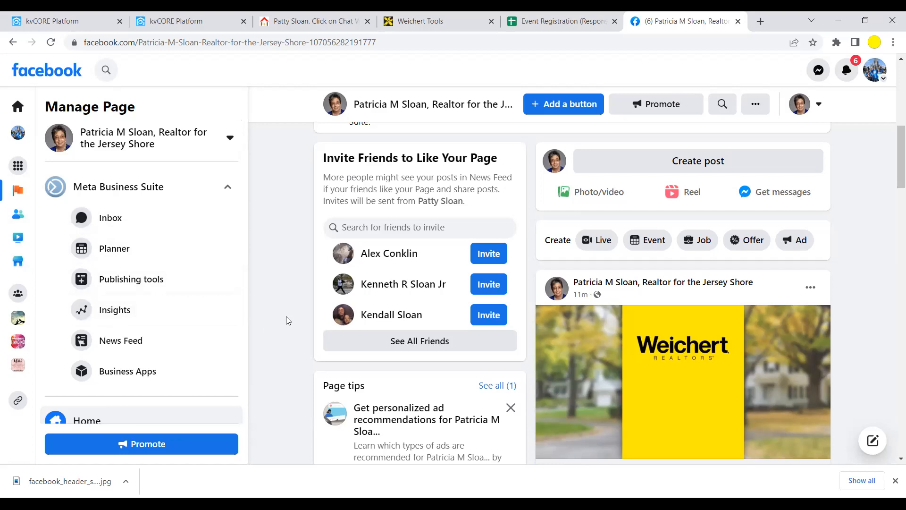
scroll(289, 279, "down", 1)
scroll(289, 279, "up", 1)
scroll(291, 296, "up", 3)
scroll(291, 296, "up", 1)
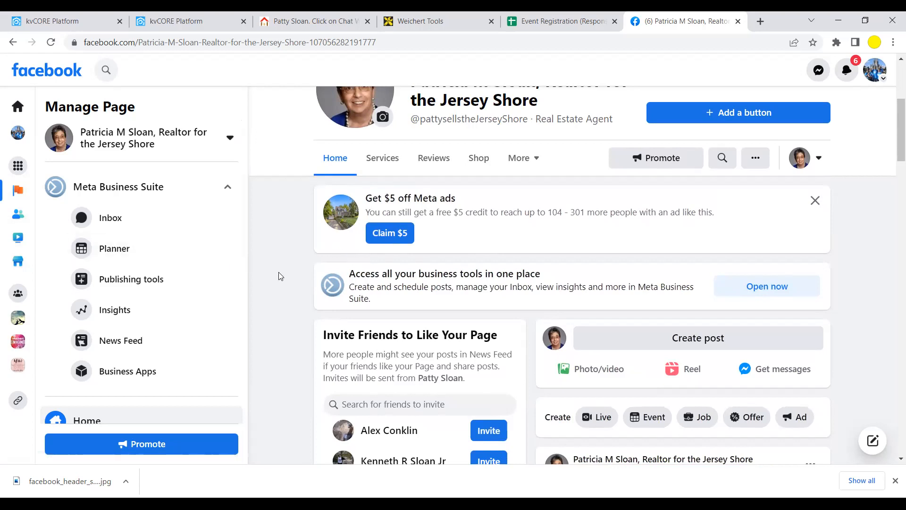
scroll(278, 276, "up", 5)
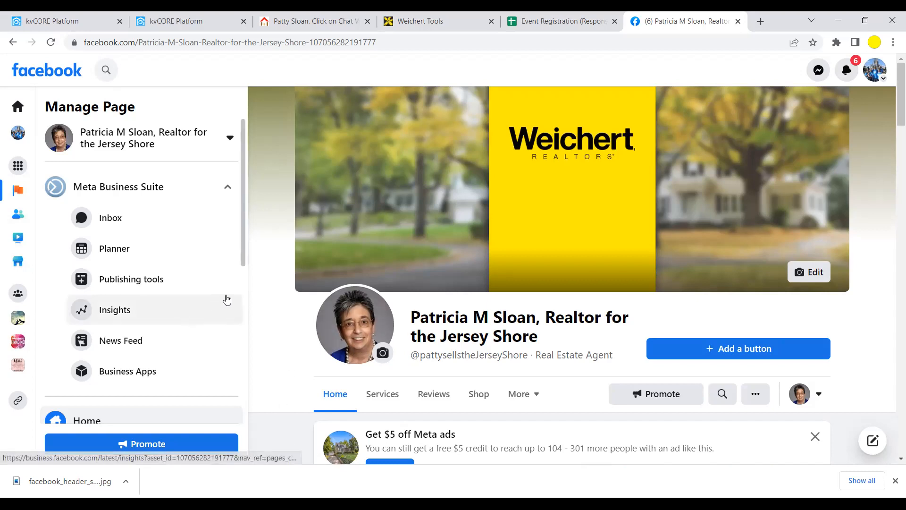
scroll(278, 320, "down", 1)
scroll(275, 316, "up", 1)
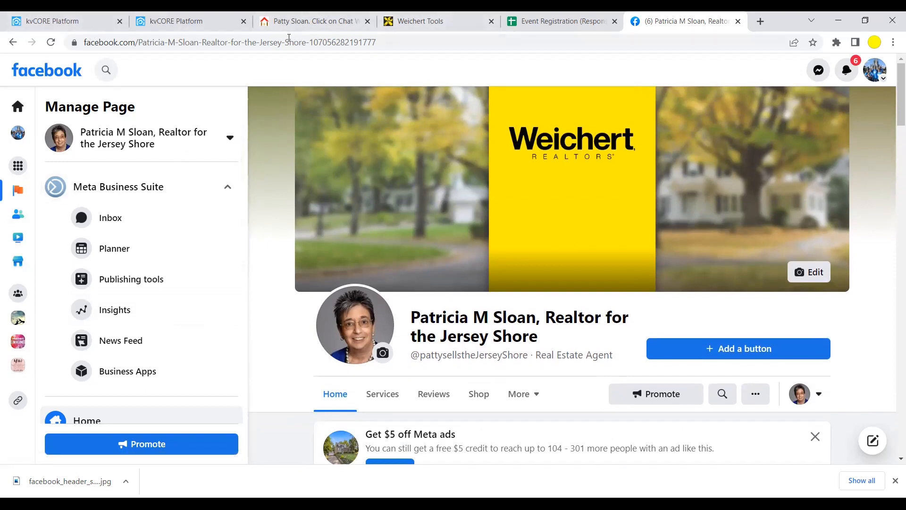
- Give the Facebook Page a final look, then bring up the myWeichert kvCORE dashboard
left_click(180, 21)
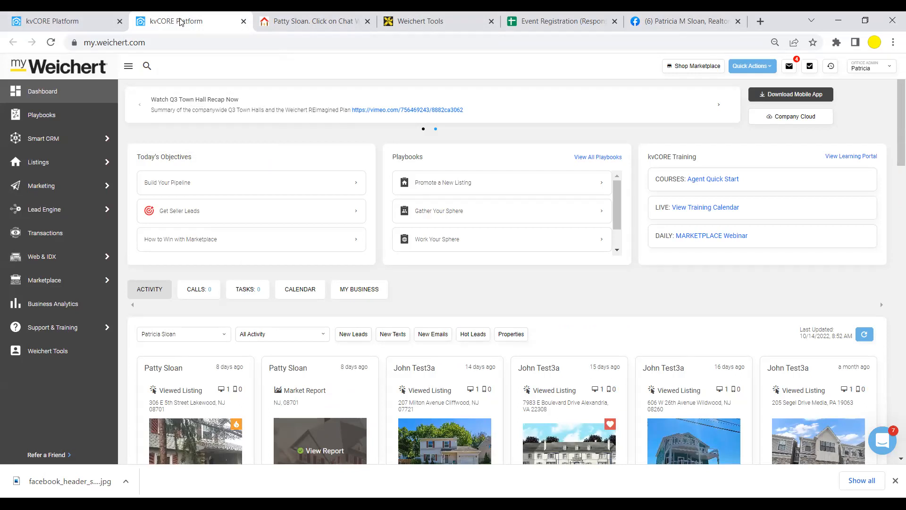
left_click(699, 24)
scroll(547, 347, "down", 8)
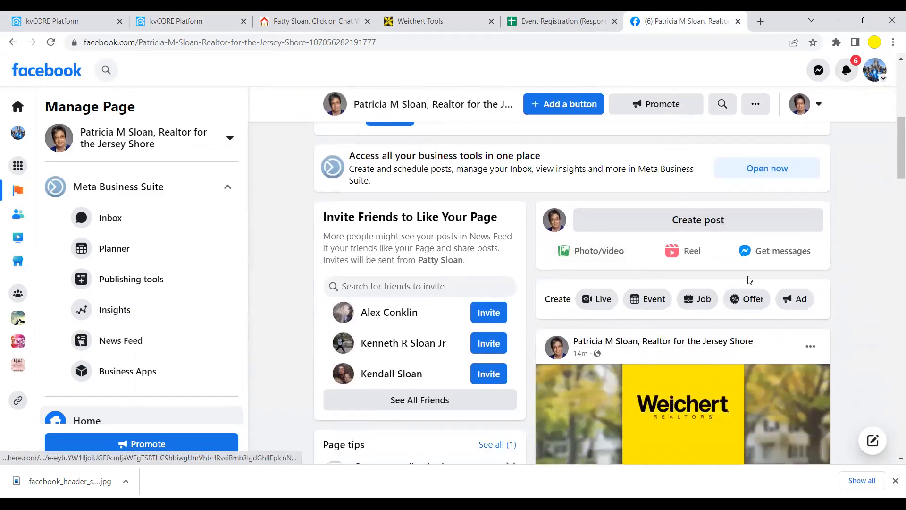
scroll(602, 305, "down", 1)
scroll(602, 304, "up", 9)
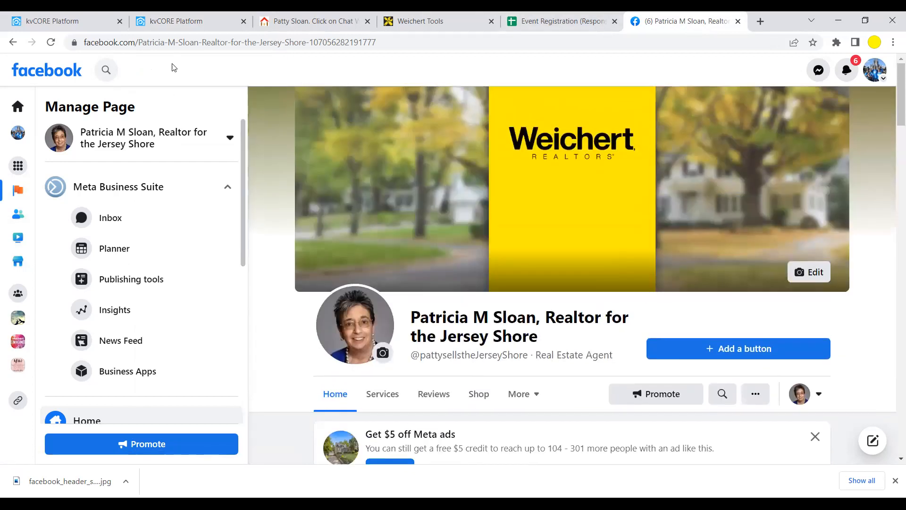
left_click(175, 22)
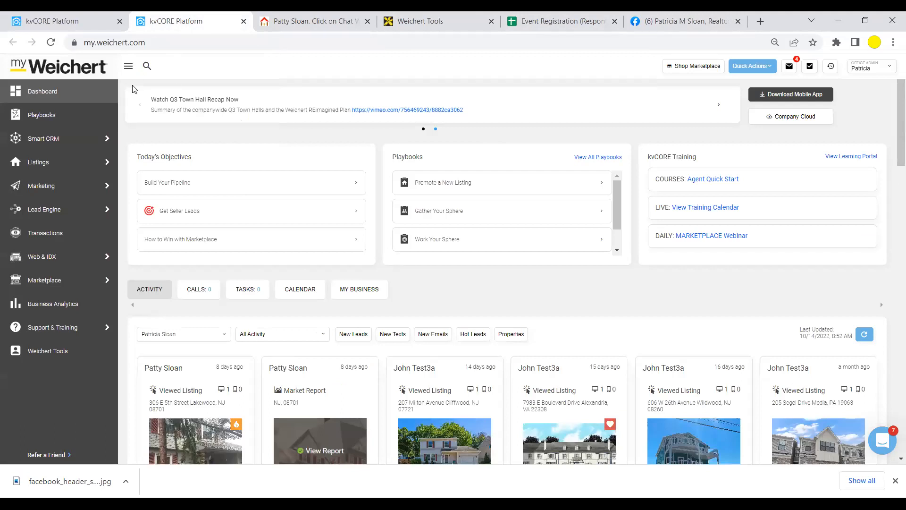
- Open CORE Listing Machine from the Marketing flyout in the kvCORE sidebar
mouse_move(70, 189)
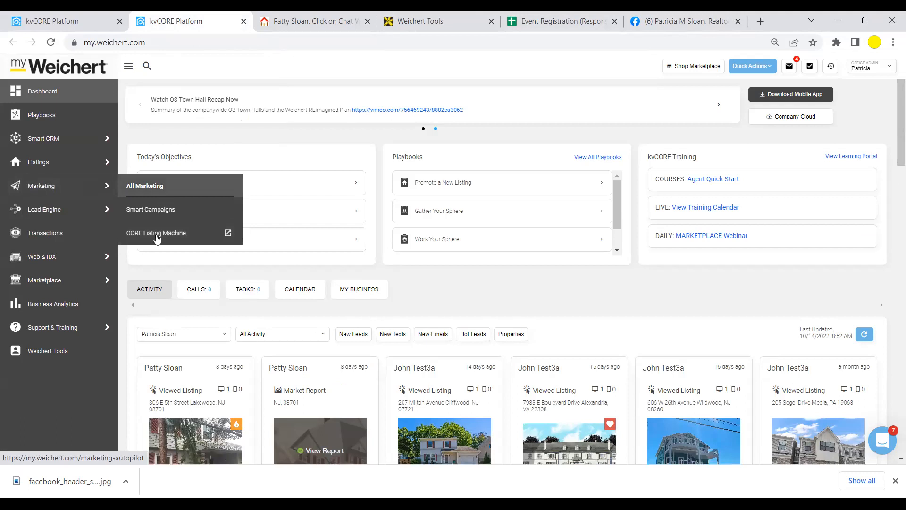
left_click(156, 235)
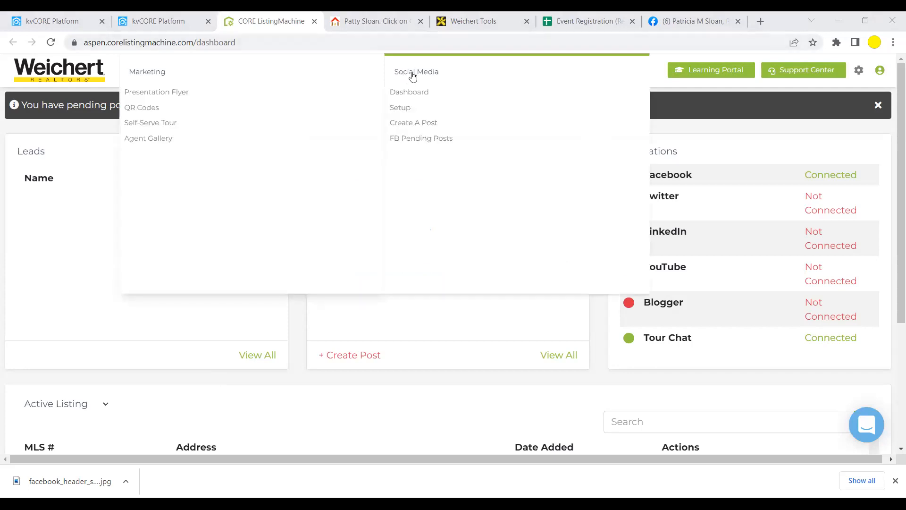
- Open the Social Media Setup Wizard and tick Articles for the personal profile
left_click(400, 108)
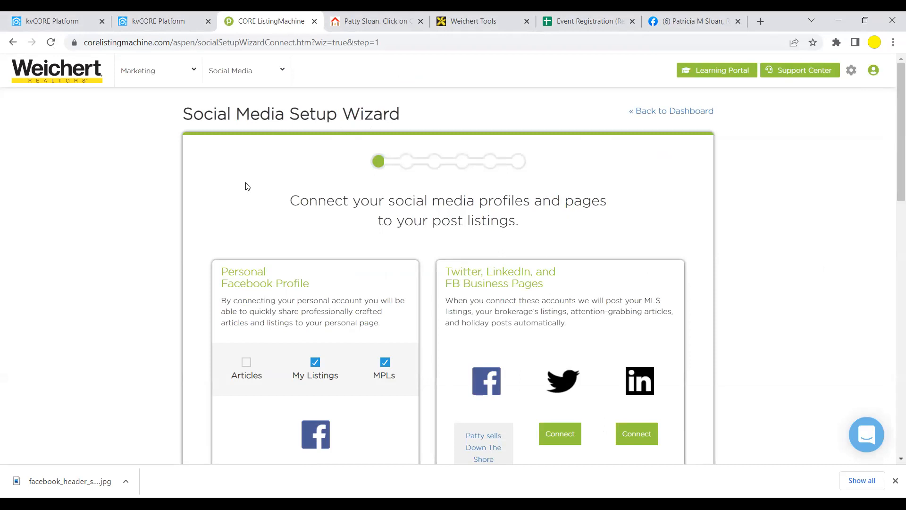
scroll(245, 187, "down", 2)
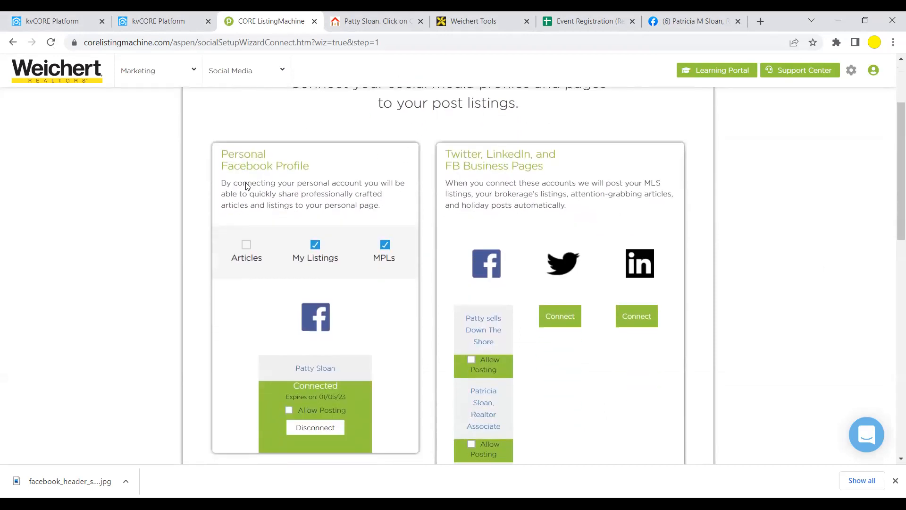
left_click(246, 247)
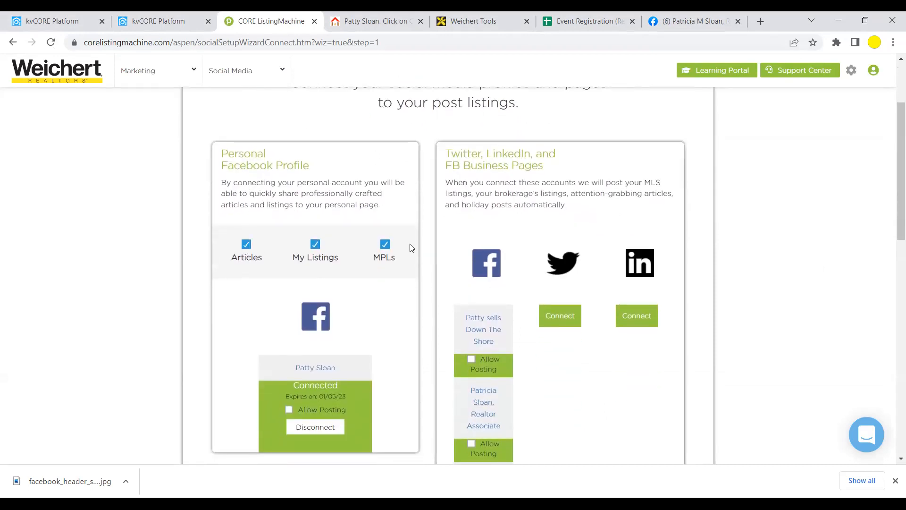
- Disconnect the personal Facebook profile and connect Facebook again
scroll(351, 258, "down", 1)
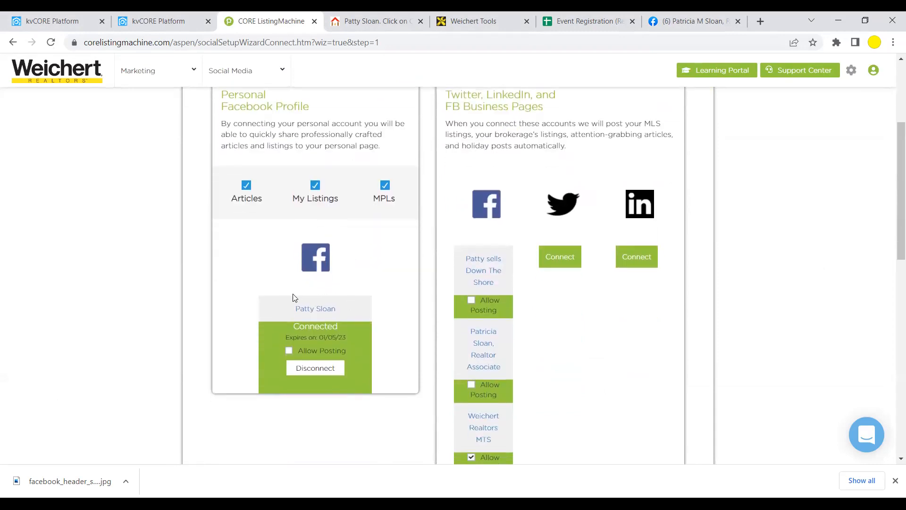
left_click(325, 370)
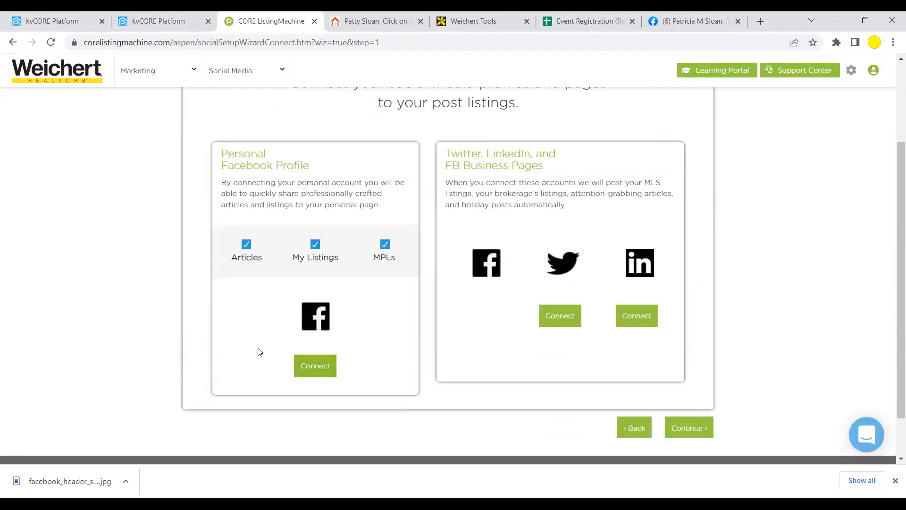
left_click(316, 366)
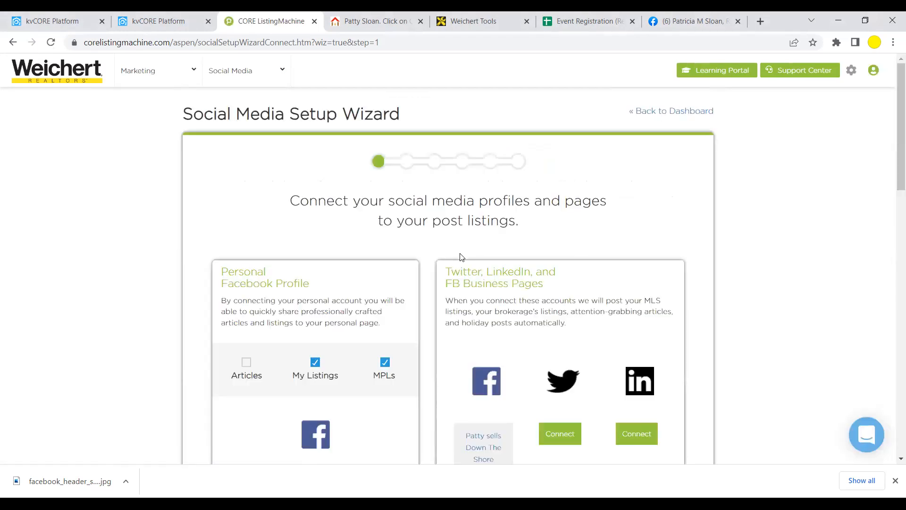
- Enable Allow Posting for the Down The Shore Facebook business page
scroll(462, 257, "down", 4)
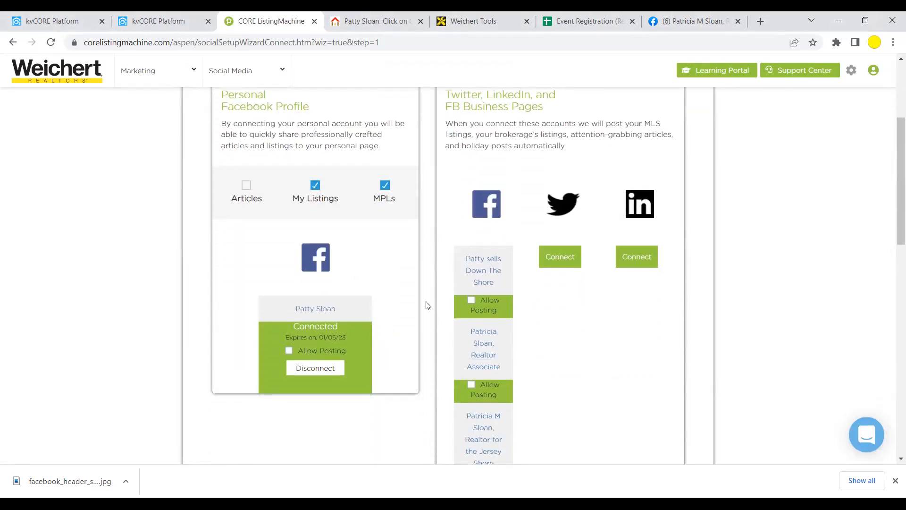
scroll(485, 287, "down", 4)
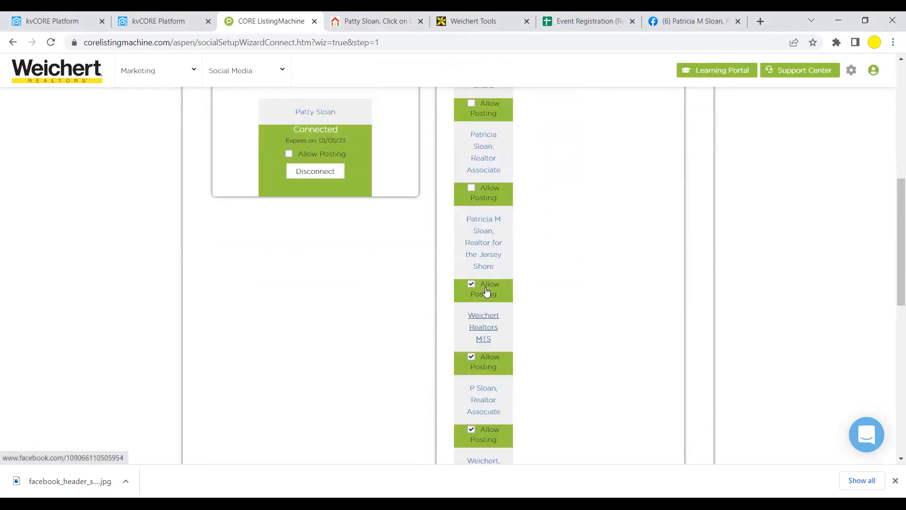
scroll(486, 291, "up", 5)
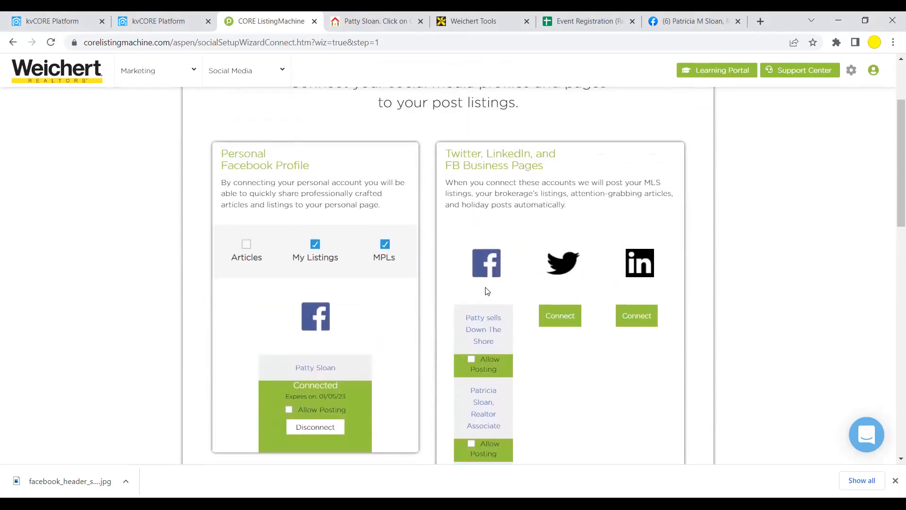
scroll(487, 289, "down", 6)
scroll(487, 289, "up", 5)
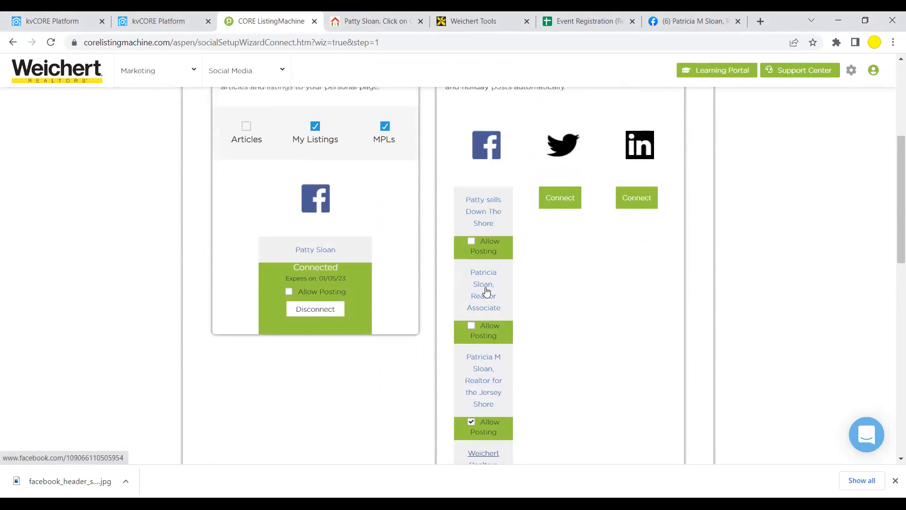
scroll(486, 289, "up", 3)
scroll(486, 289, "down", 1)
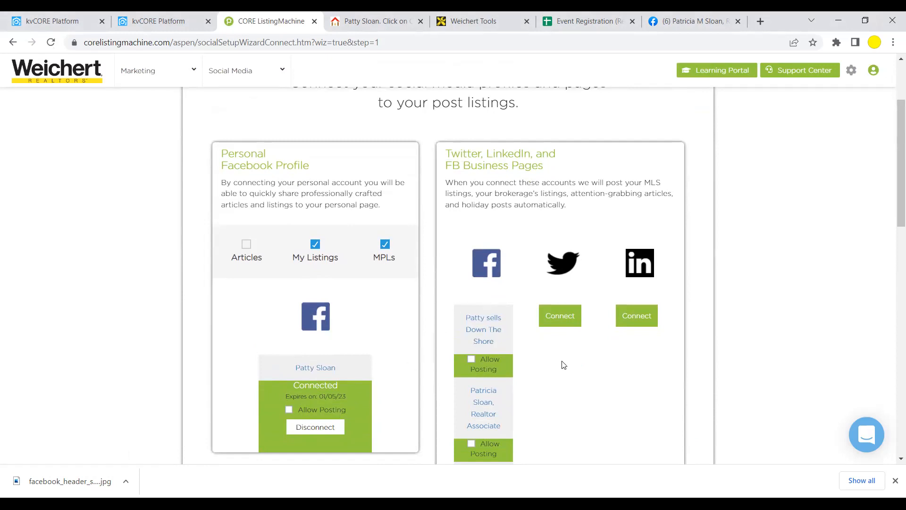
left_click(471, 359)
- Continue past the social connection step and close the settings-updated Attention notice
scroll(472, 362, "down", 8)
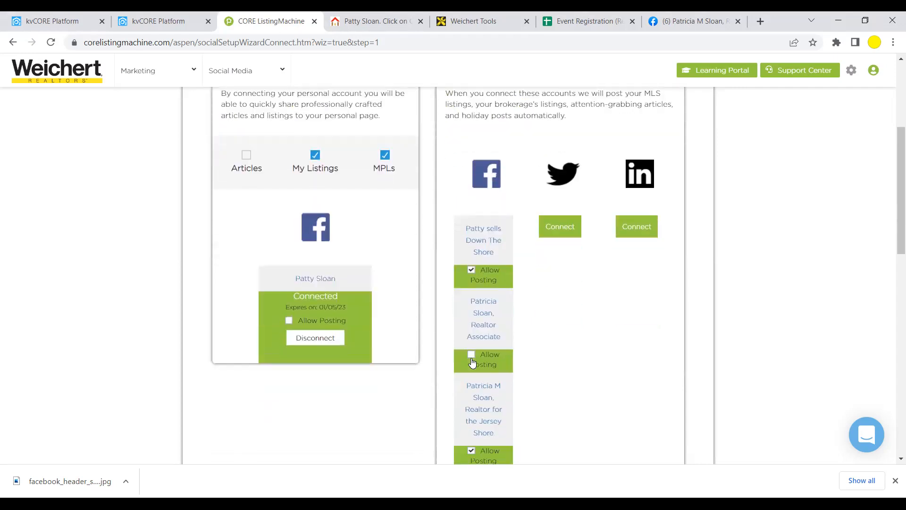
scroll(472, 362, "down", 4)
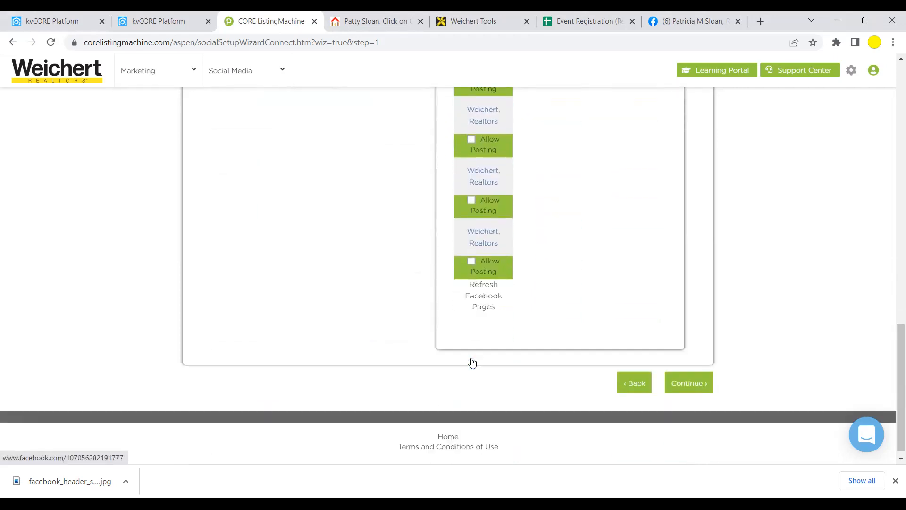
left_click(692, 378)
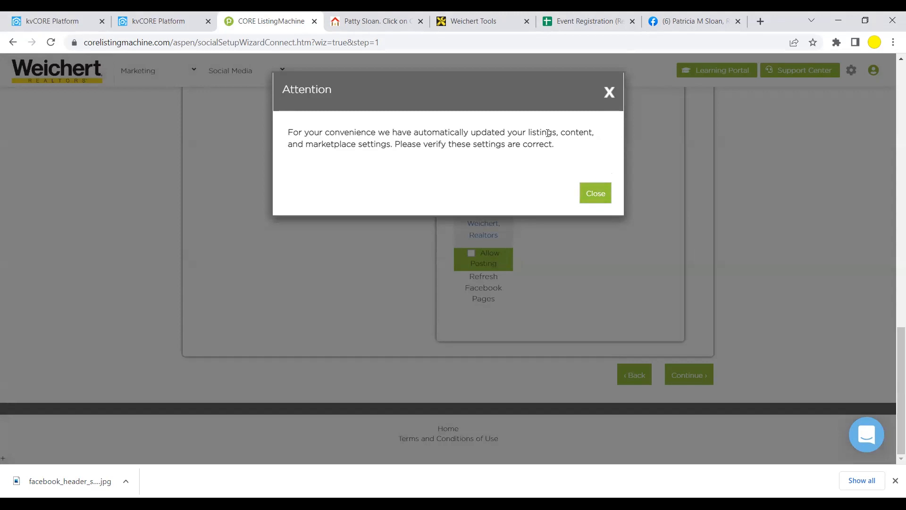
left_click(592, 197)
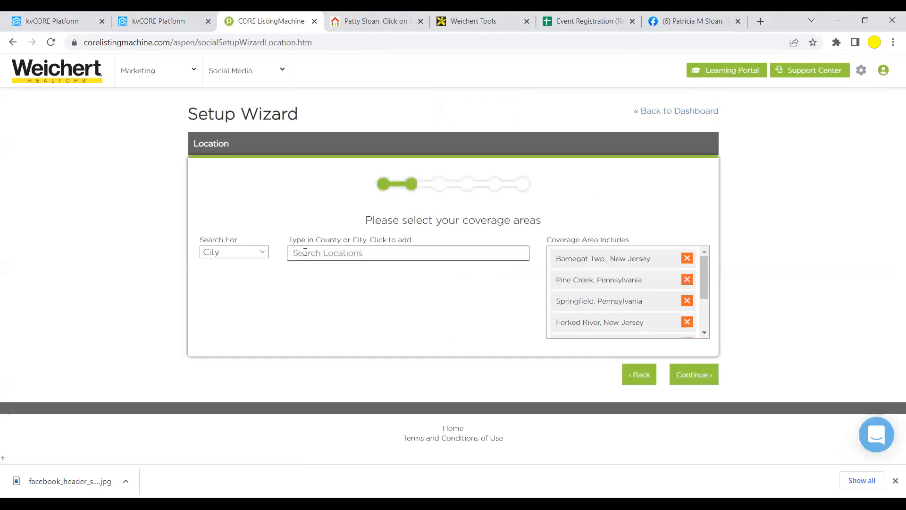
- Keep the location search type on City and add Howell, New Jersey
left_click(263, 253)
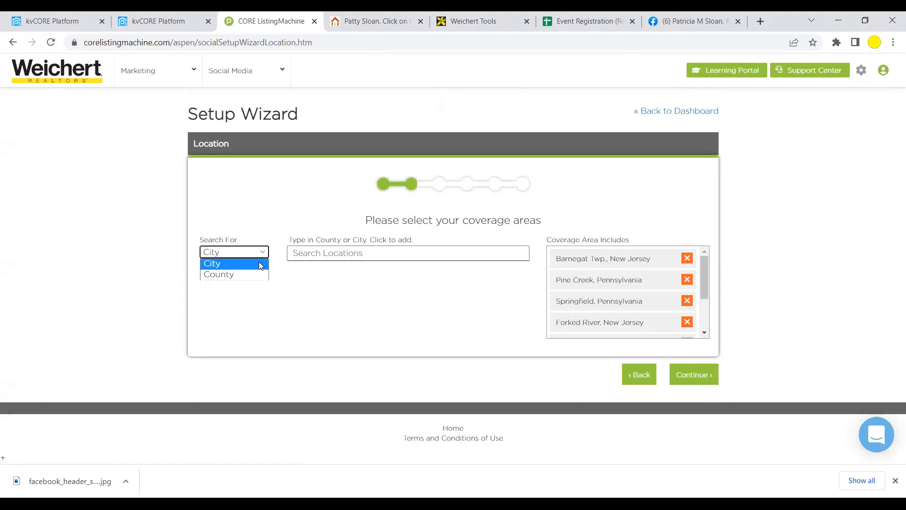
left_click(259, 264)
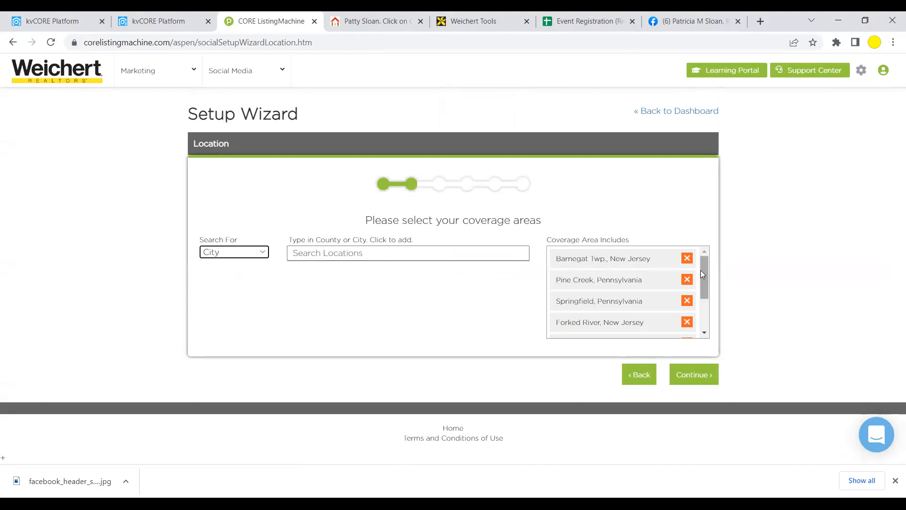
left_click(417, 253)
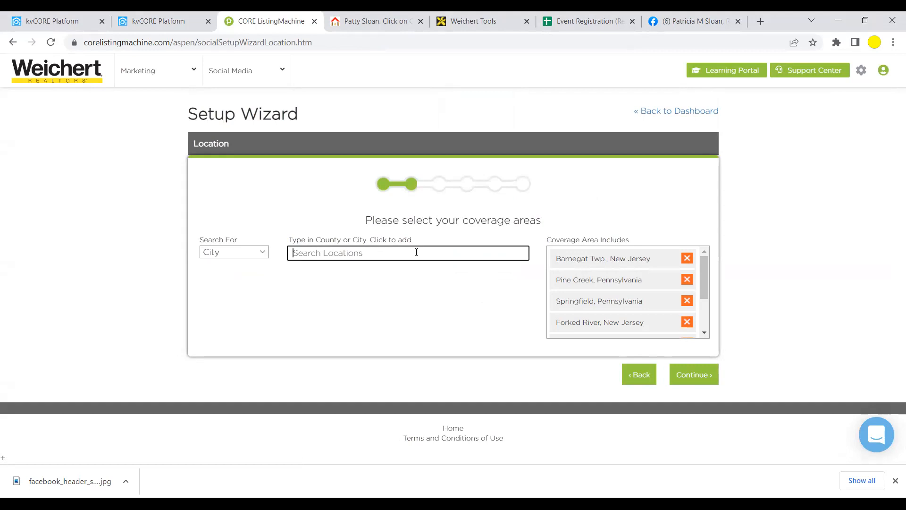
type("Howell")
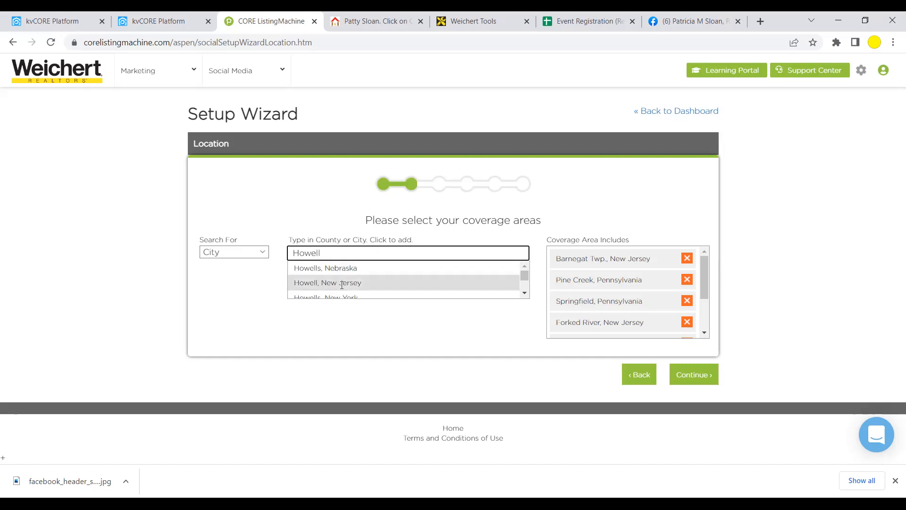
left_click(343, 282)
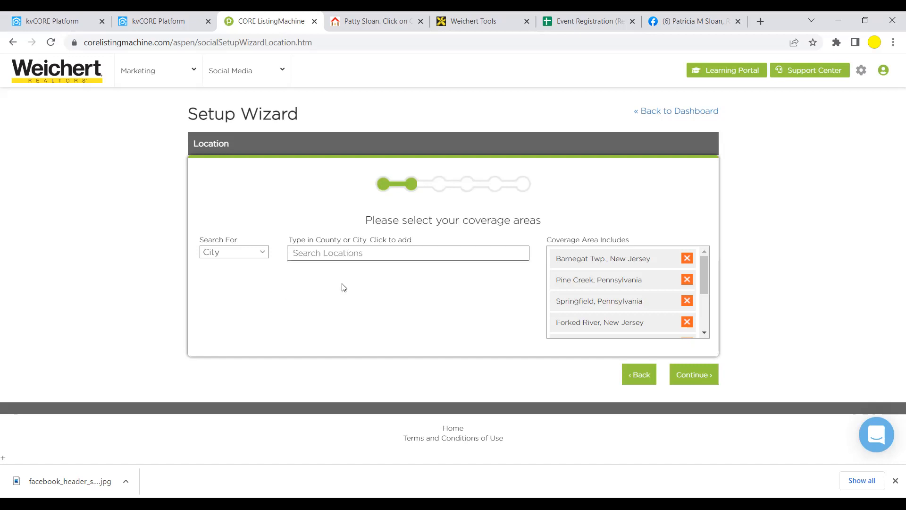
left_click_drag(707, 280, 708, 325)
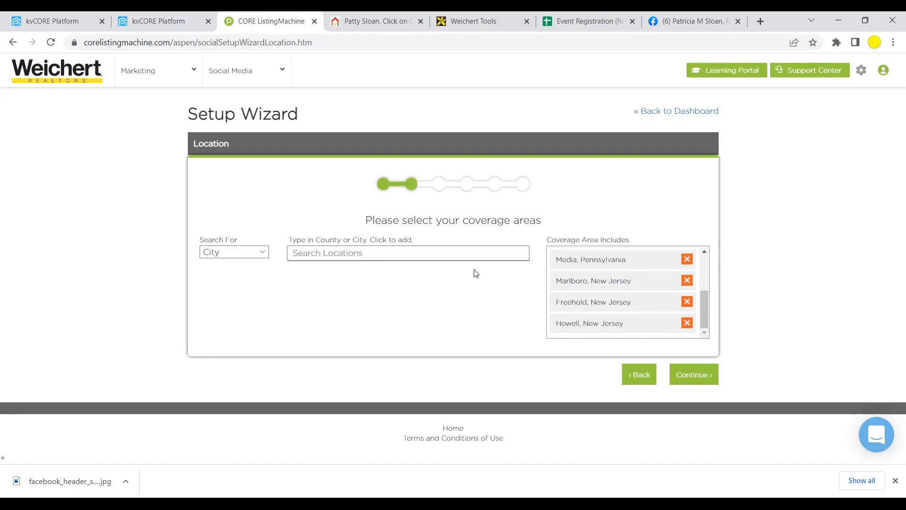
left_click_drag(706, 299, 706, 260)
- Search 'Wall to' and add Wall Township, New Jersey to the coverage areas
left_click(439, 252)
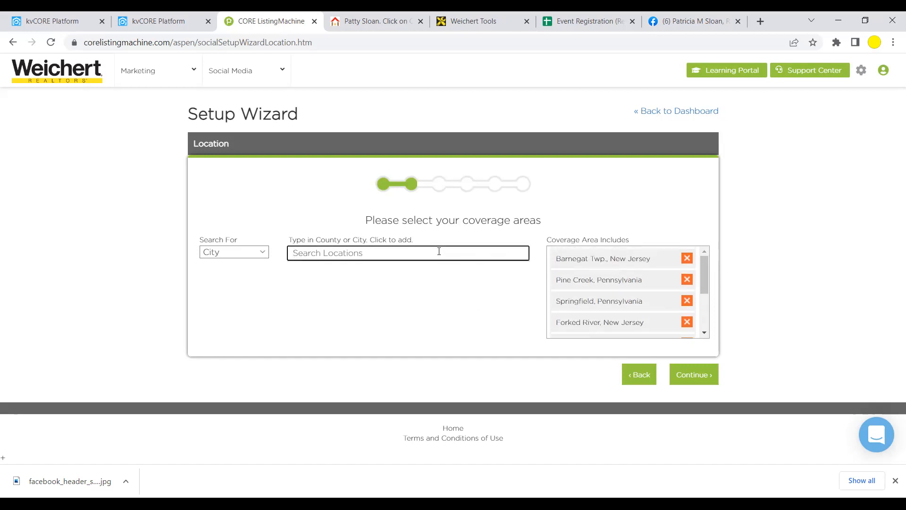
type("Wall to")
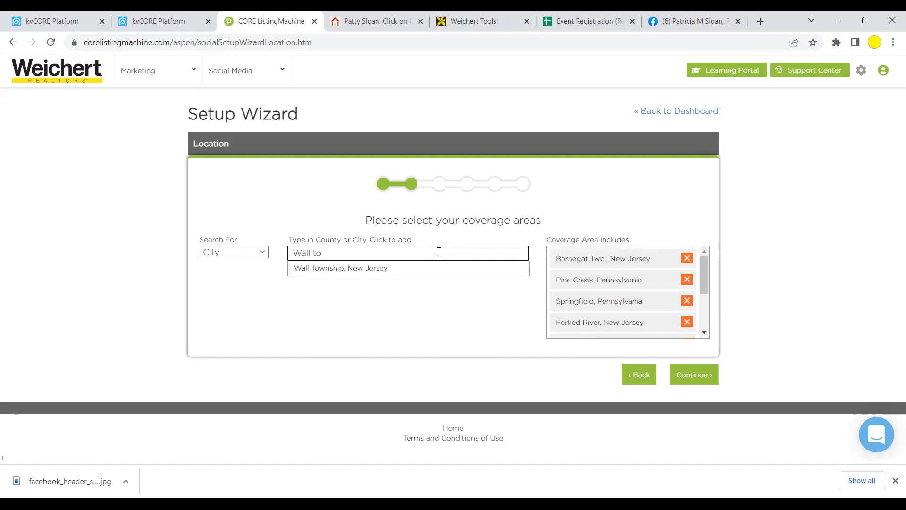
left_click(367, 273)
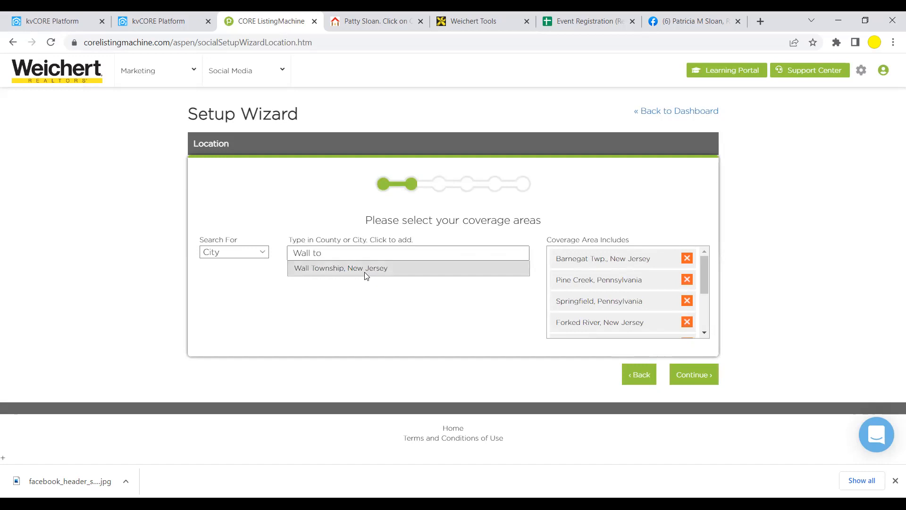
left_click_drag(705, 275, 706, 251)
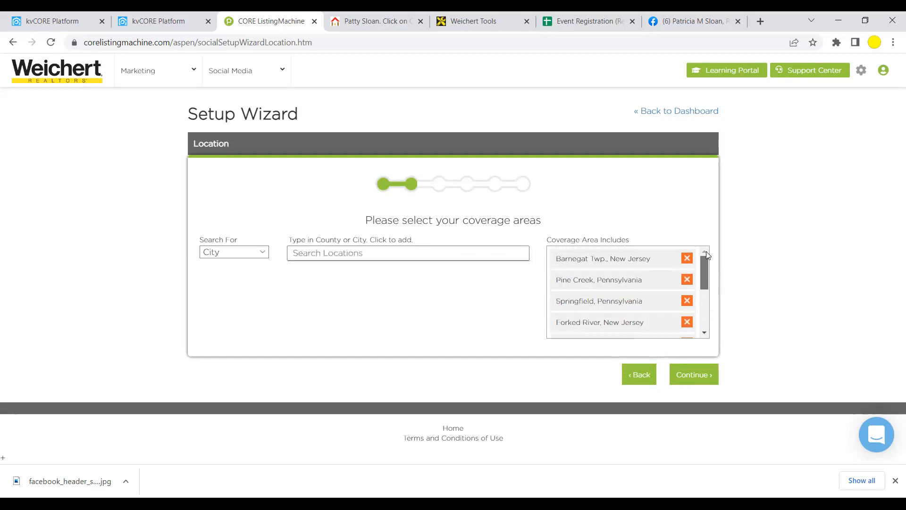
scroll(706, 272, "down", 5)
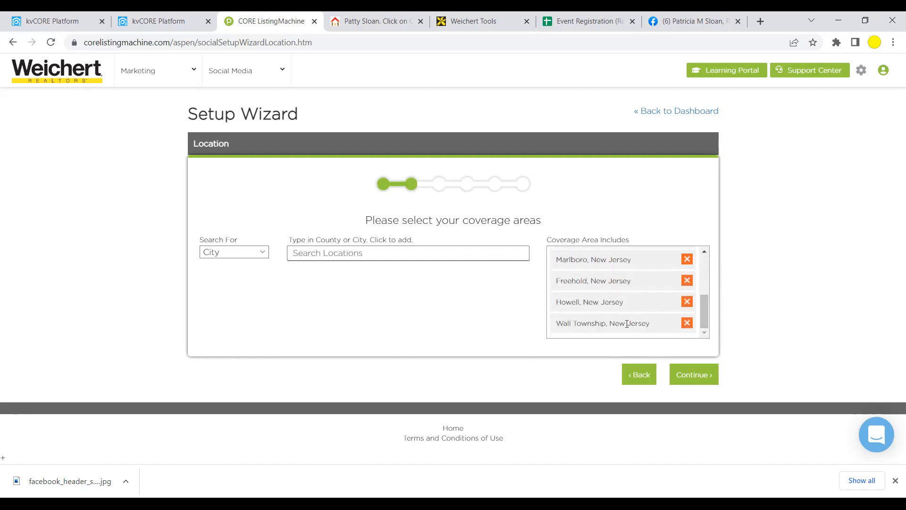
left_click_drag(706, 316, 711, 264)
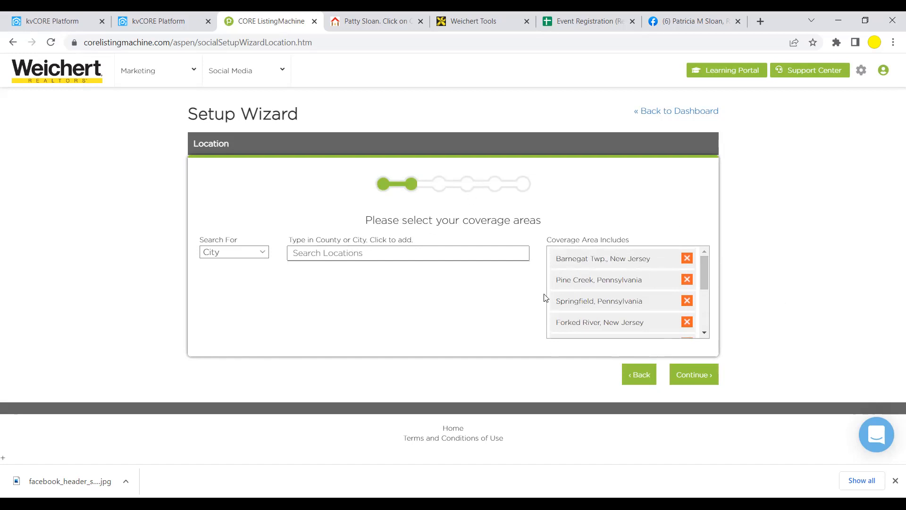
- On the Articles step, add Monday and Thursday alongside Sunday and Friday posting days
left_click(689, 377)
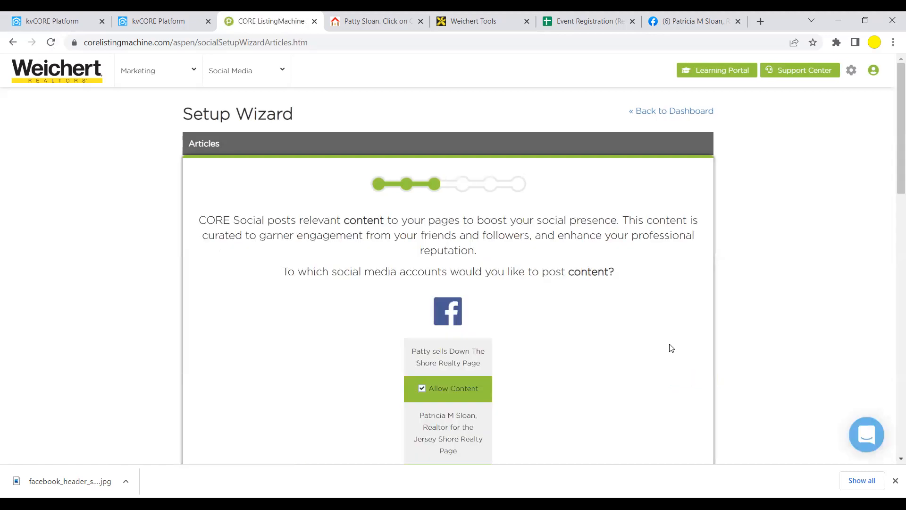
left_click_drag(896, 189, 893, 453)
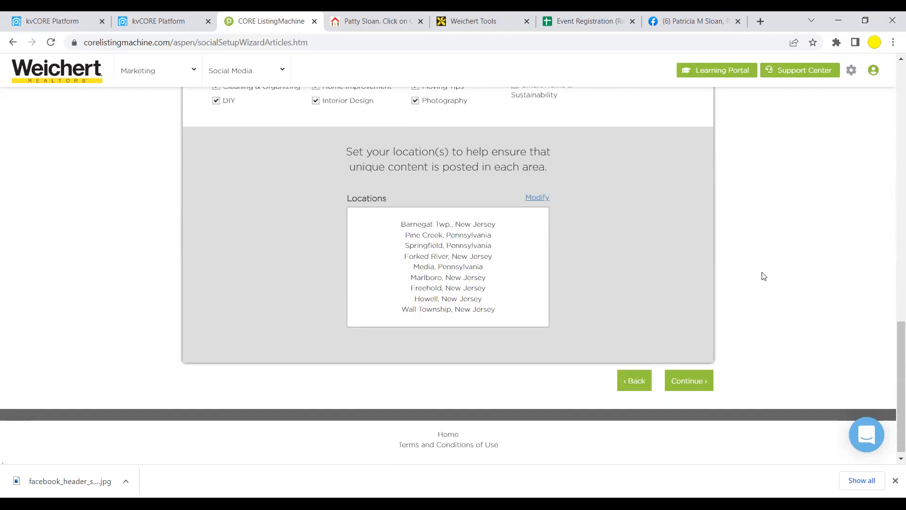
left_click_drag(893, 330, 894, 71)
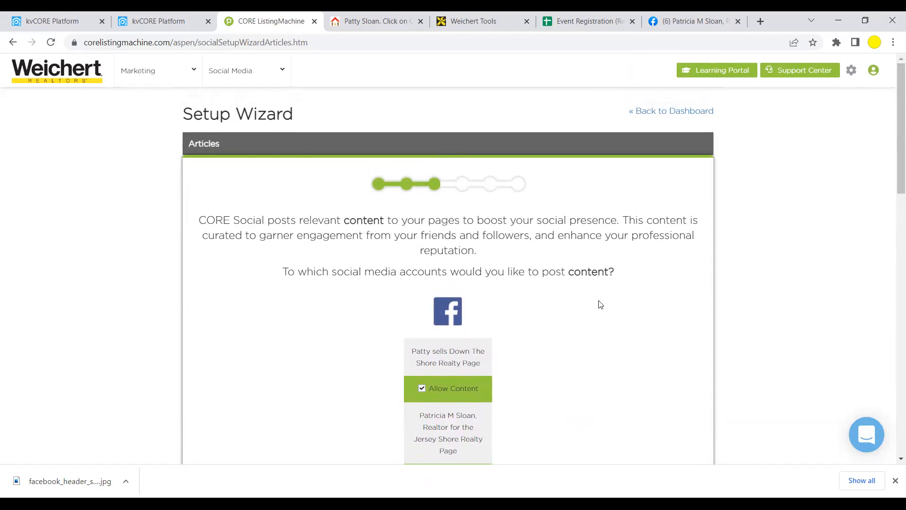
left_click_drag(894, 141, 885, 315)
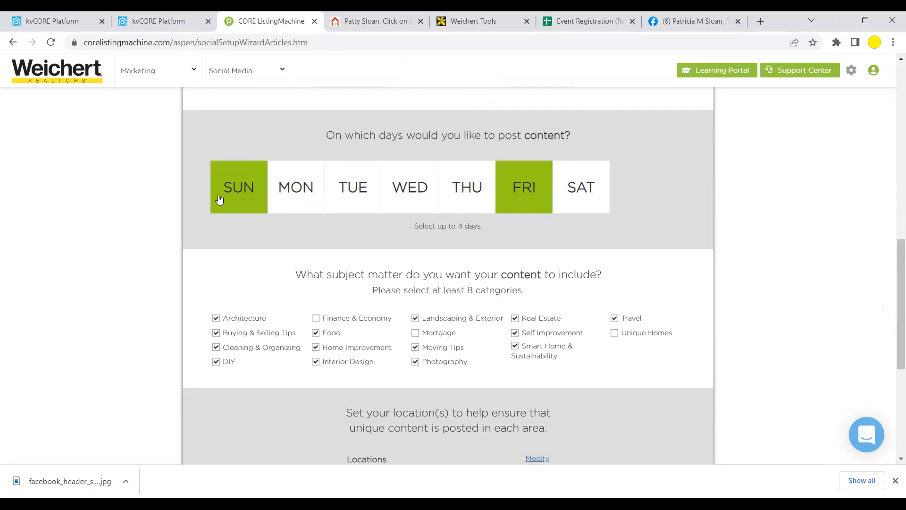
left_click(293, 188)
left_click(453, 191)
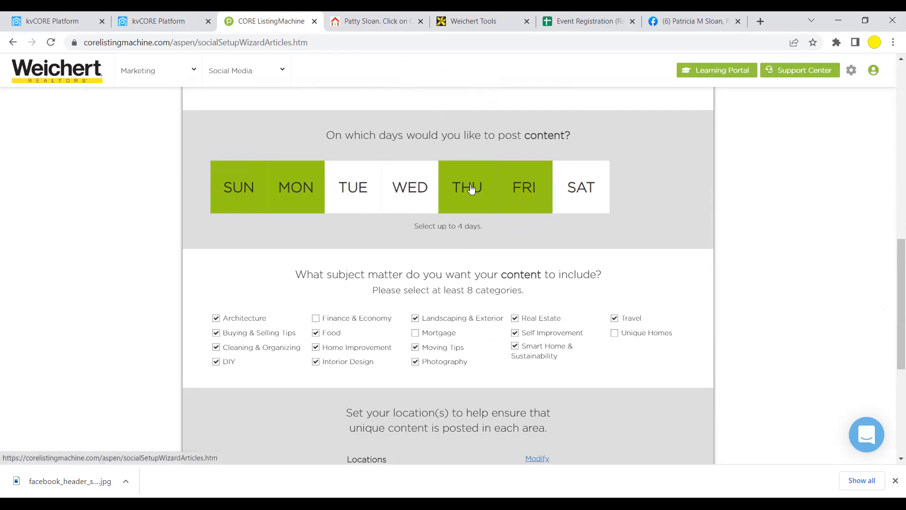
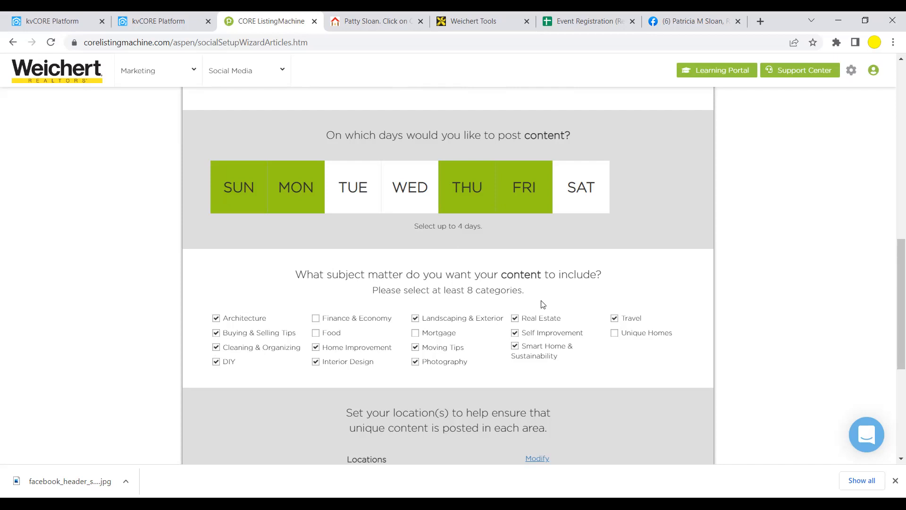
- Scroll past the content categories and Locations list and continue to the Holiday Messages step
scroll(542, 304, "down", 1)
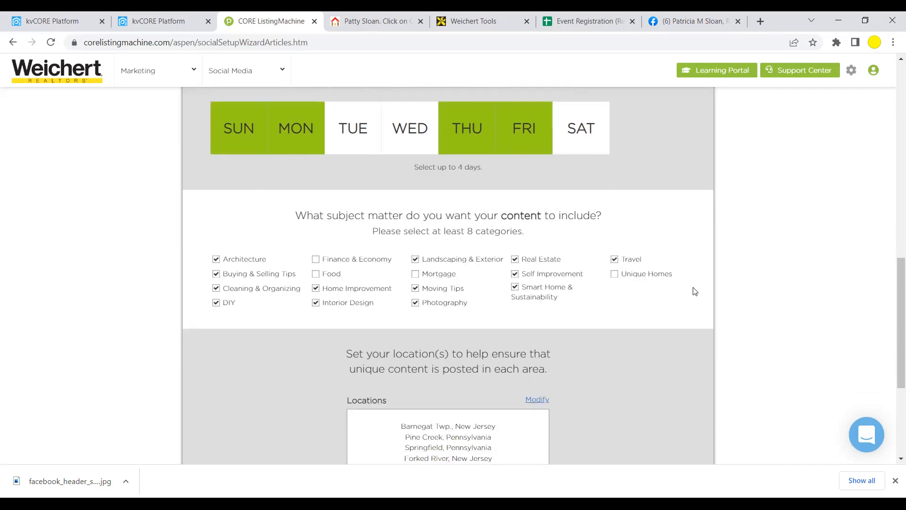
scroll(695, 291, "down", 3)
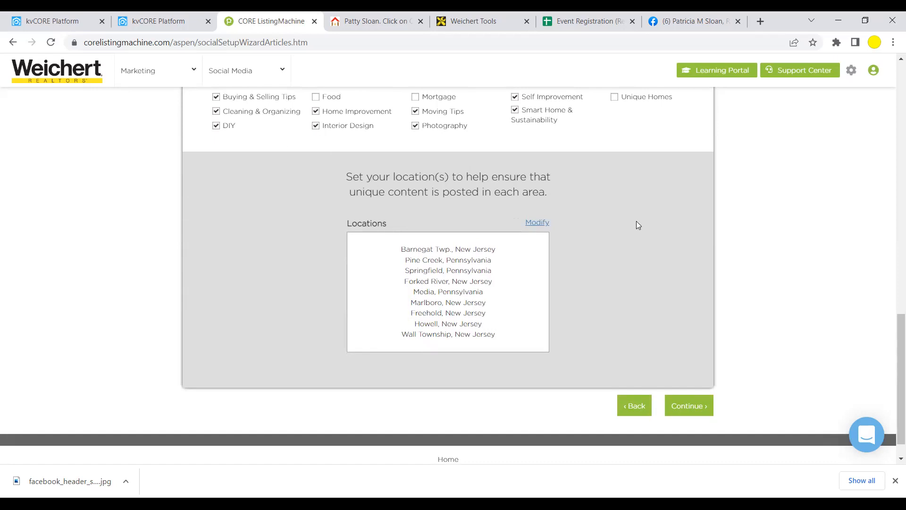
left_click(693, 406)
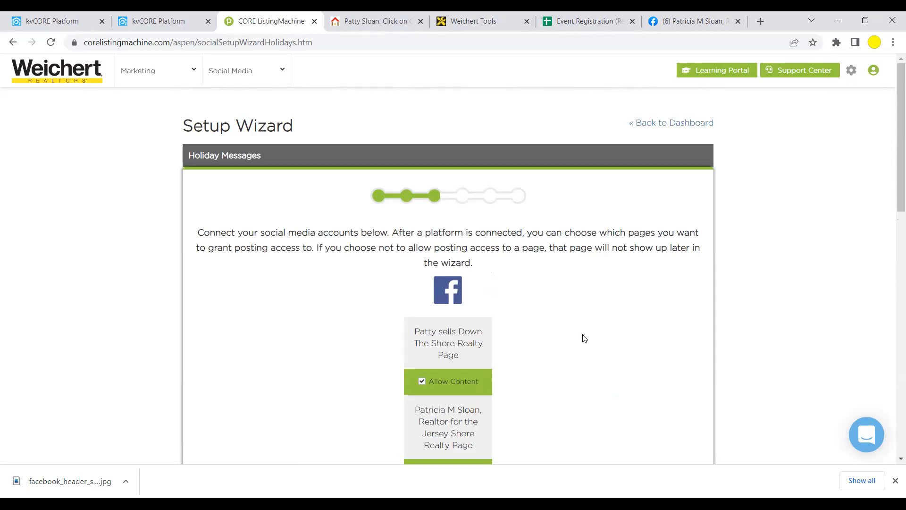
- Preview the St. Patrick's Day holiday sample post
scroll(585, 338, "down", 1)
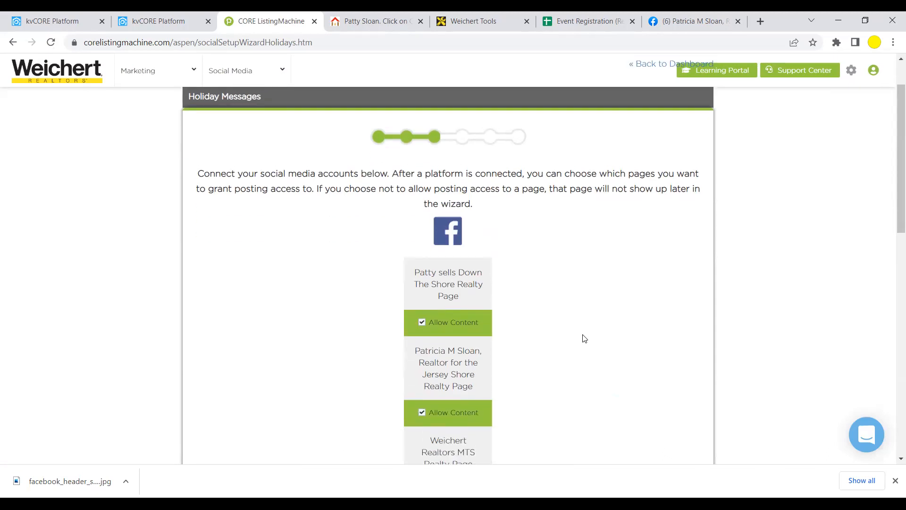
scroll(585, 326, "down", 10)
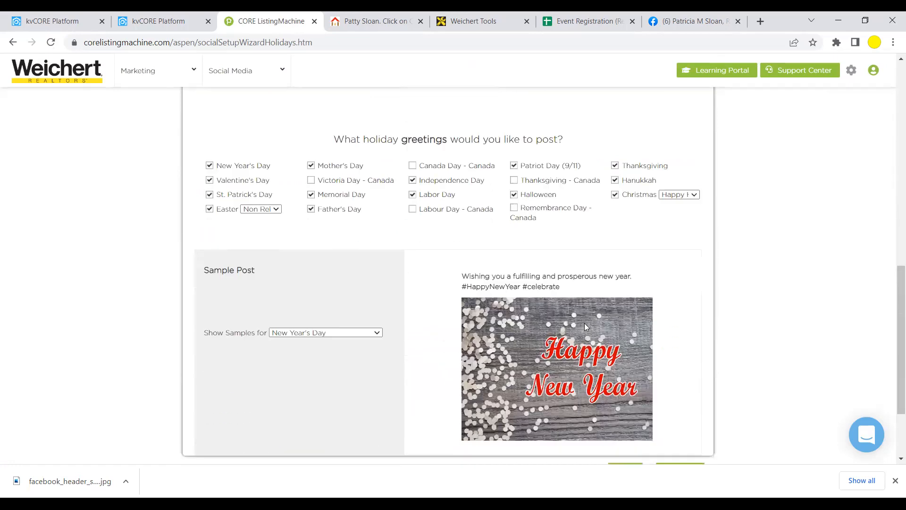
scroll(584, 326, "down", 2)
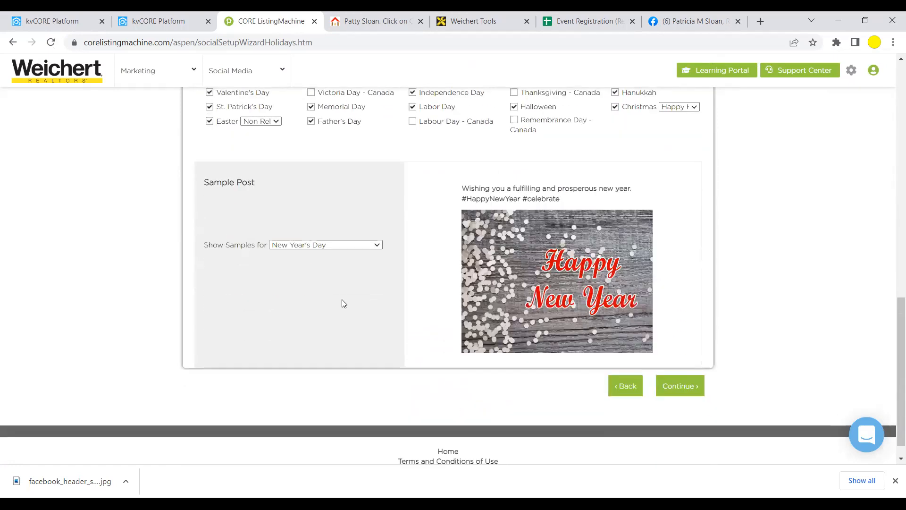
left_click(377, 246)
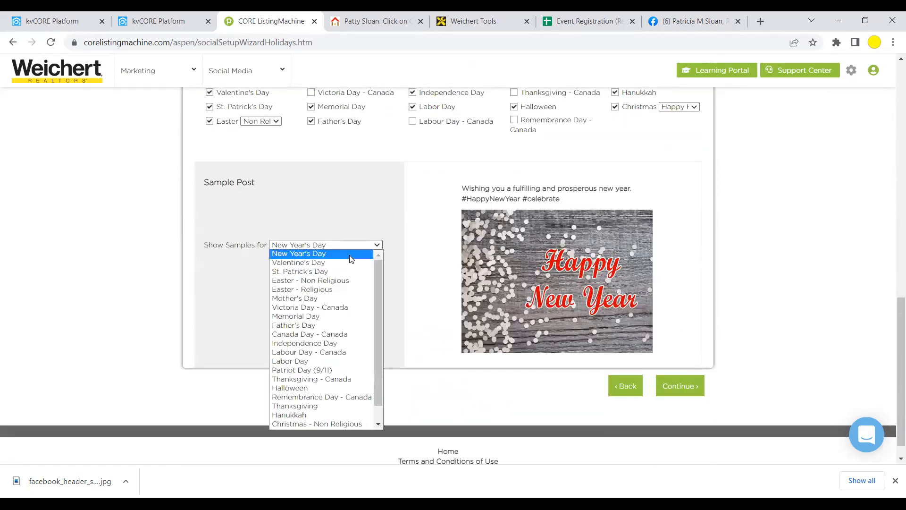
left_click(300, 272)
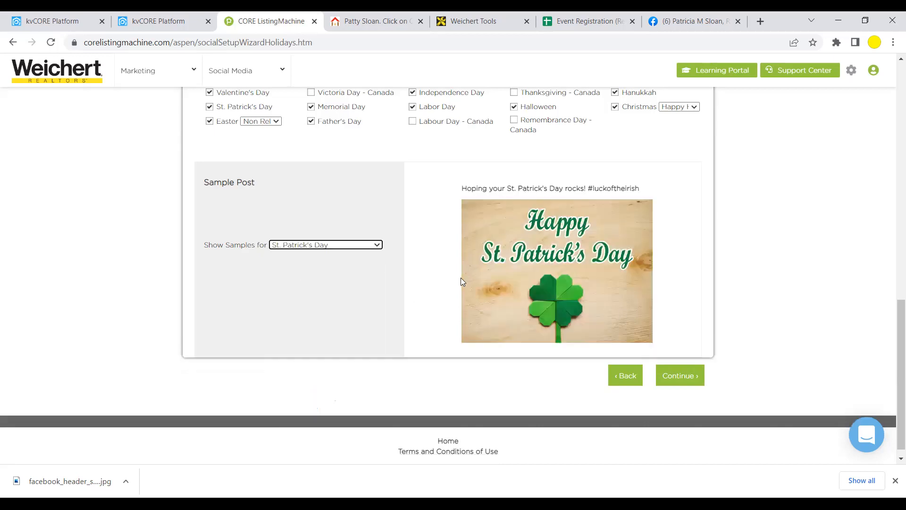
scroll(462, 281, "up", 1)
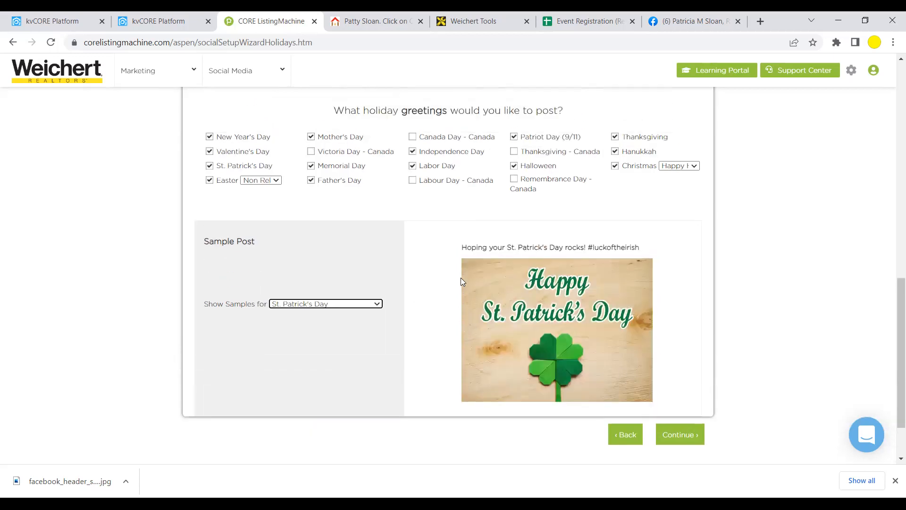
scroll(461, 279, "up", 1)
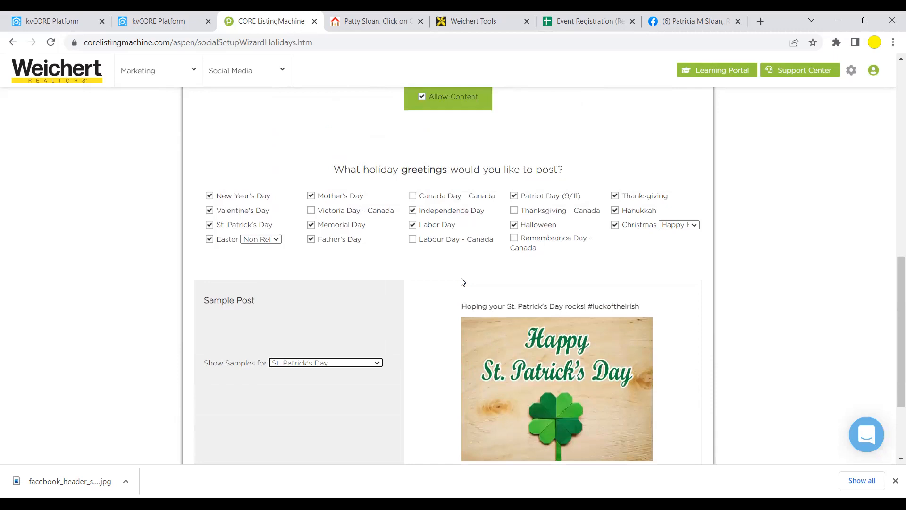
scroll(462, 281, "up", 1)
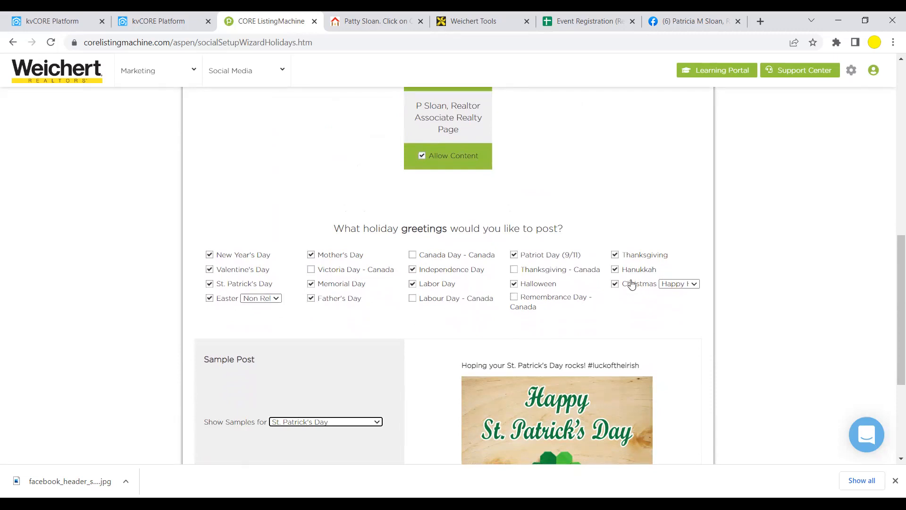
- Set Easter greetings to Non Religious and Christmas greetings to Happy Holidays
left_click(276, 300)
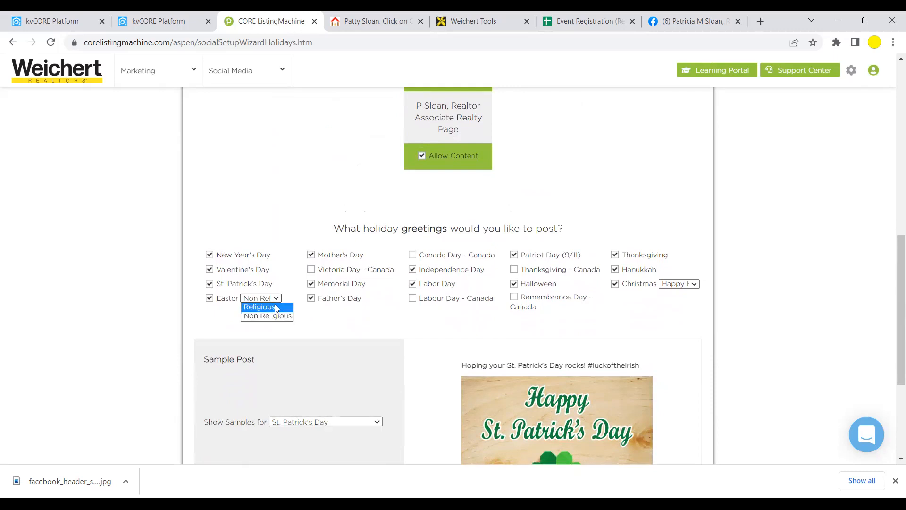
left_click(679, 285)
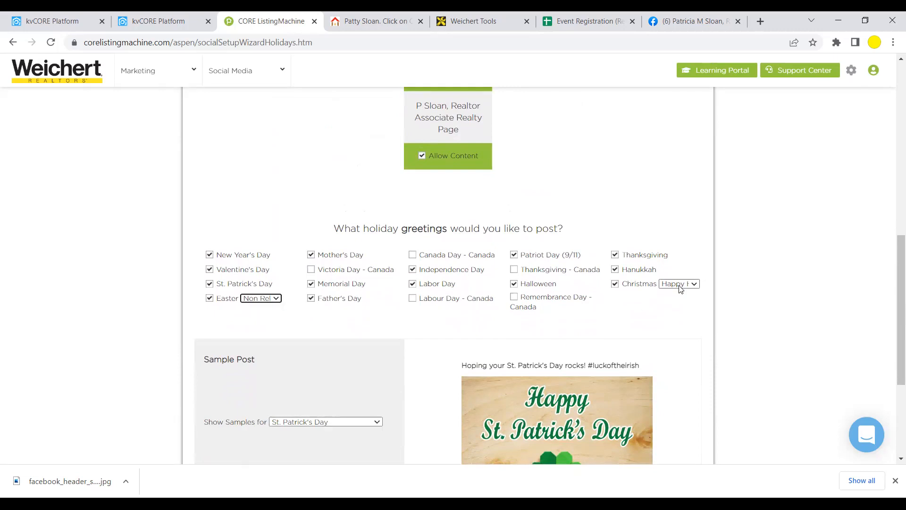
left_click(680, 286)
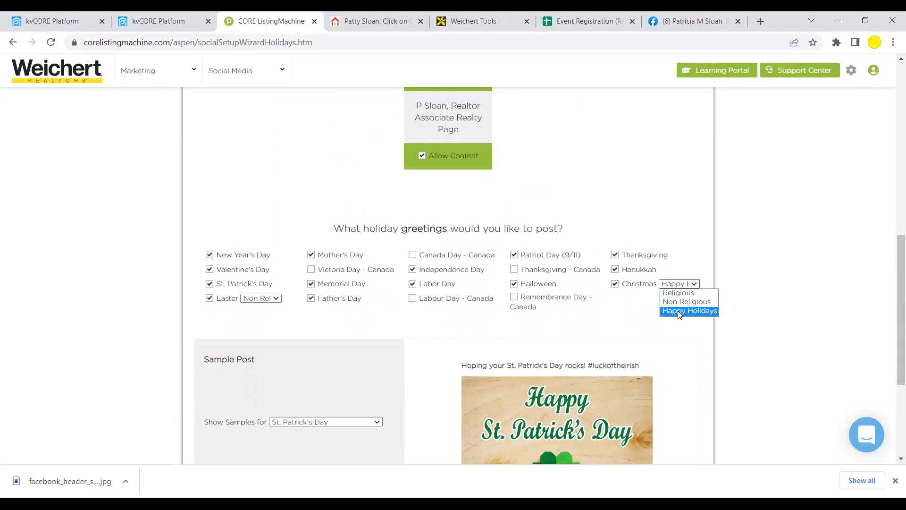
left_click(679, 312)
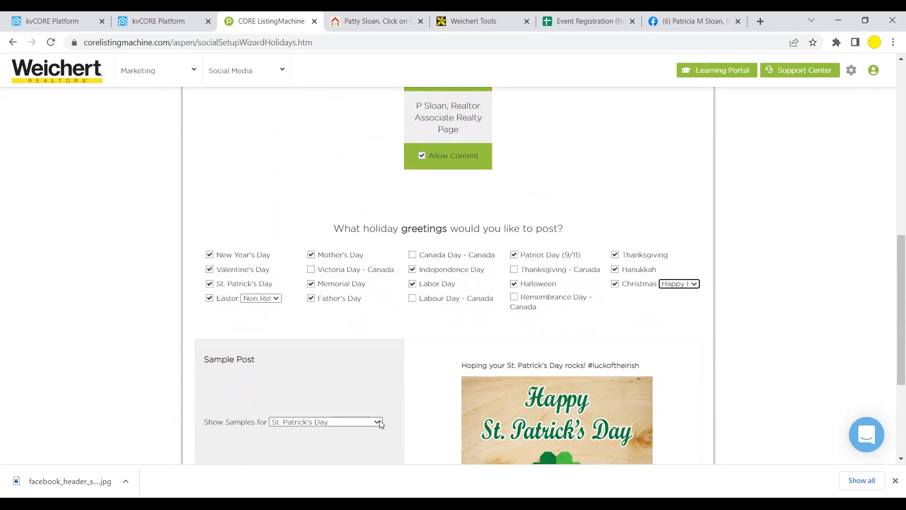
- Preview the Christmas - Happy Holidays sample post and submit the holiday messages
left_click(381, 424)
scroll(375, 386, "down", 2)
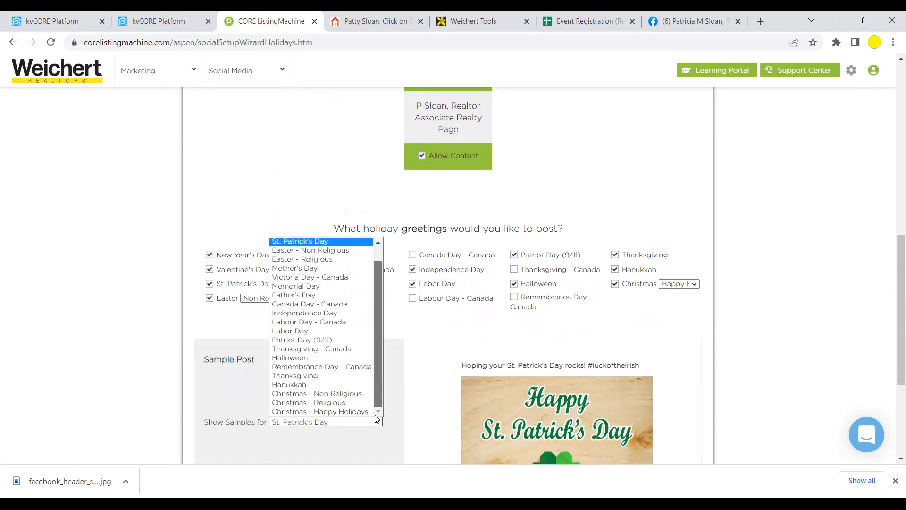
left_click(344, 412)
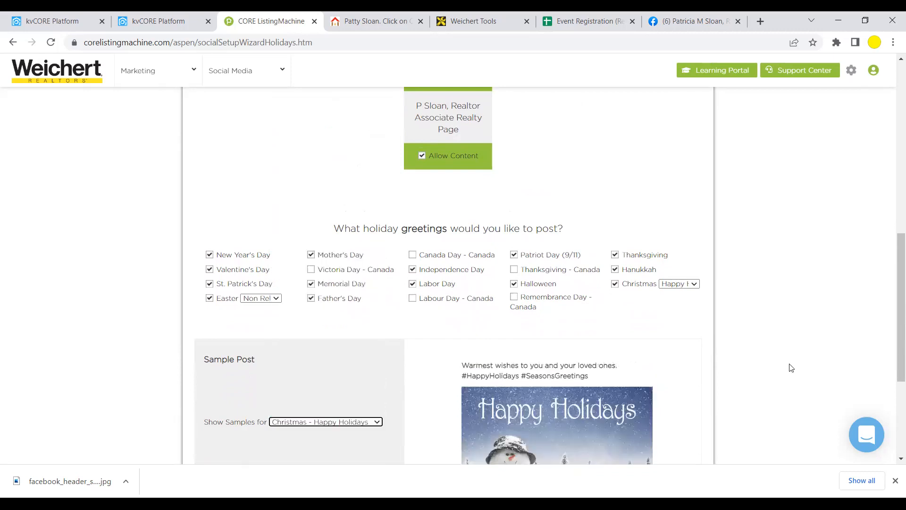
scroll(791, 367, "down", 3)
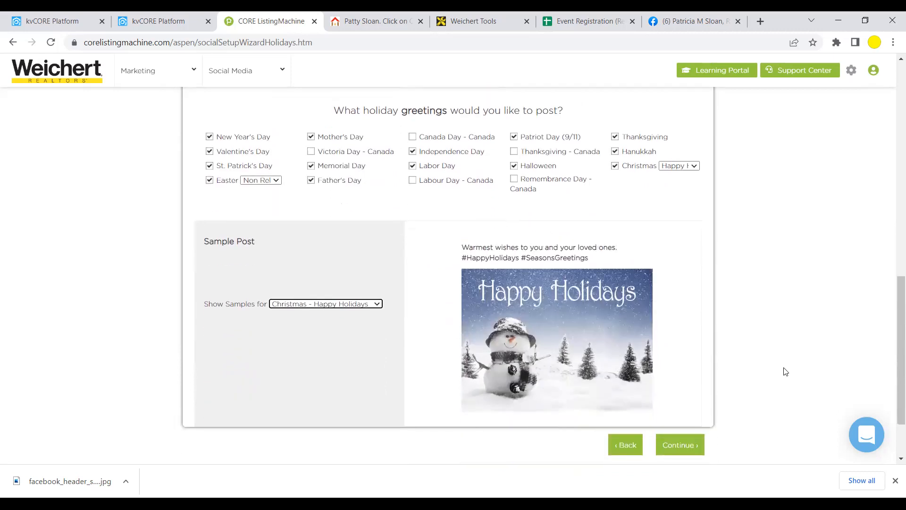
scroll(785, 372, "up", 1)
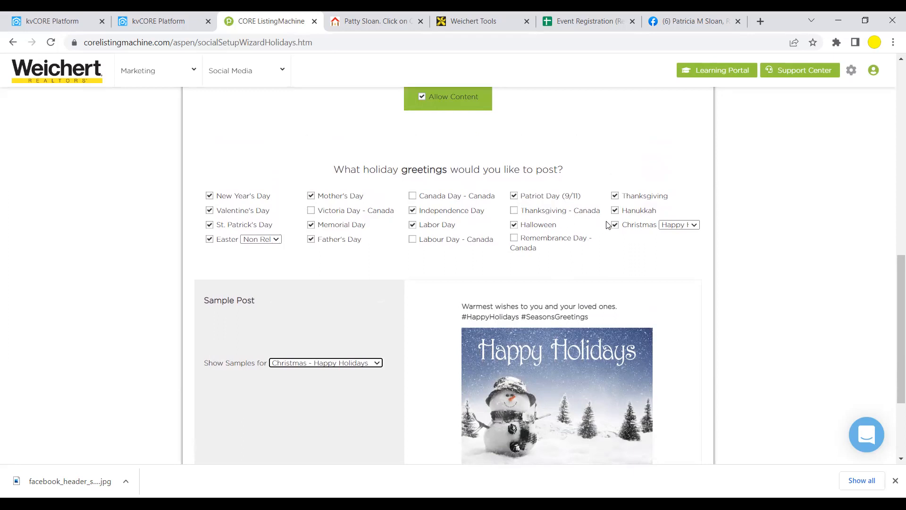
scroll(616, 259, "down", 3)
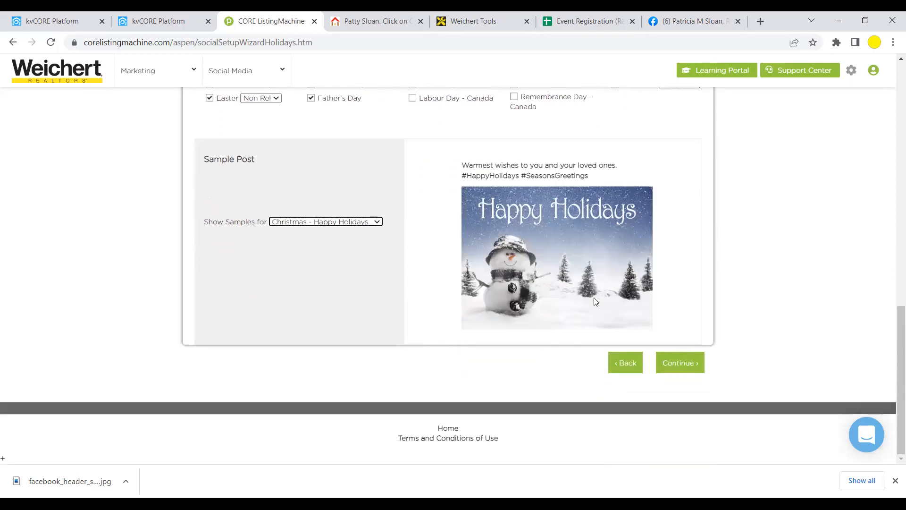
left_click(682, 368)
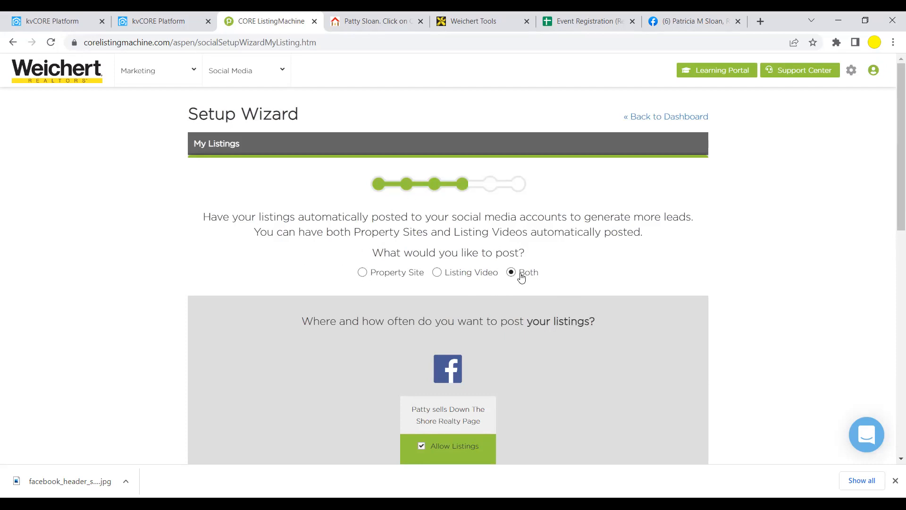
- Set the second Facebook page to automatically post listings Once
scroll(521, 277, "down", 4)
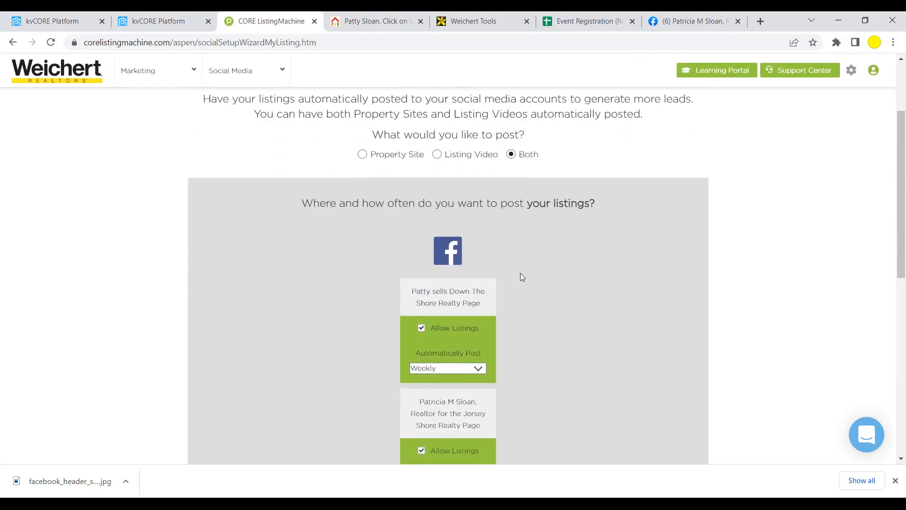
scroll(522, 277, "down", 1)
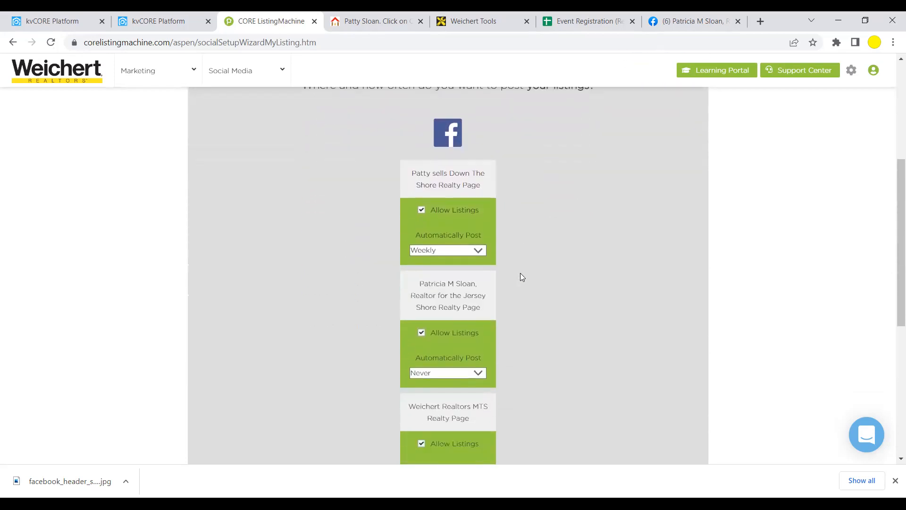
scroll(521, 277, "down", 1)
scroll(521, 277, "up", 1)
scroll(551, 311, "down", 1)
scroll(551, 311, "up", 1)
scroll(540, 290, "up", 1)
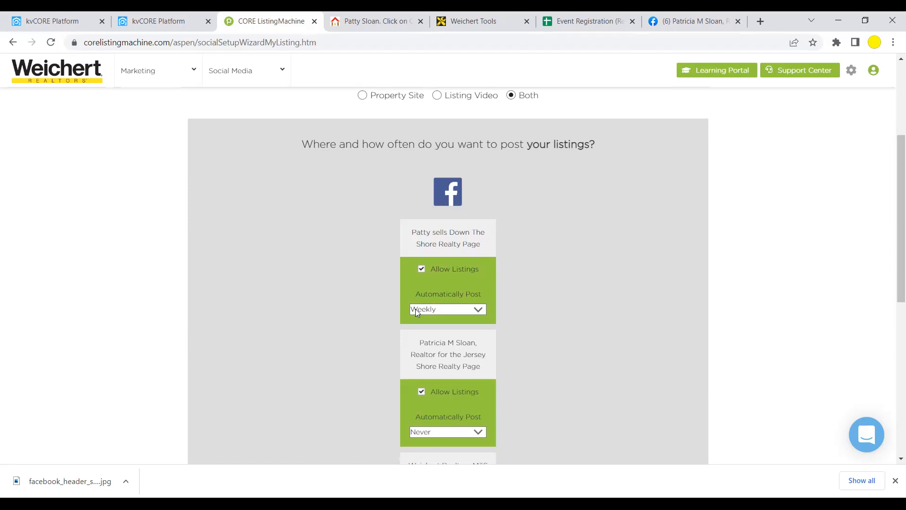
scroll(473, 308, "down", 2)
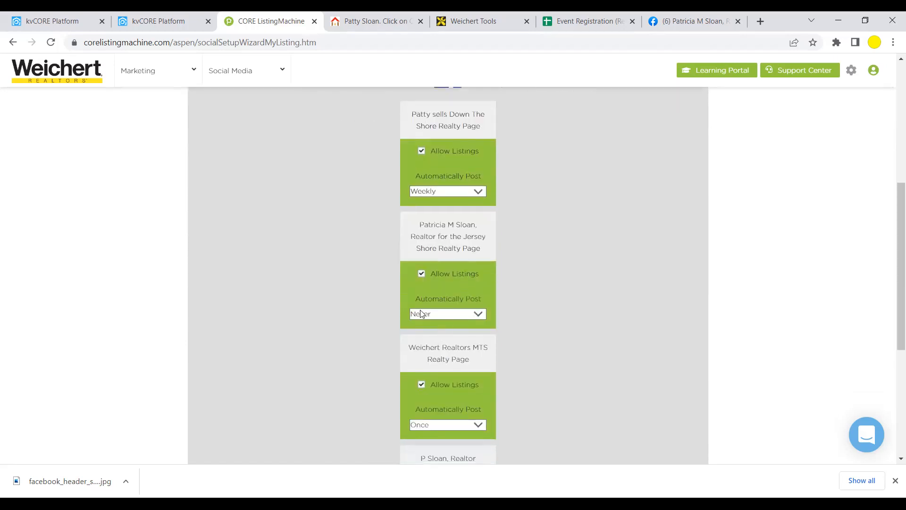
left_click(479, 315)
left_click(446, 334)
- Set the last Facebook page to post listings Once and submit the My Listings step
scroll(617, 332, "down", 2)
scroll(462, 339, "down", 2)
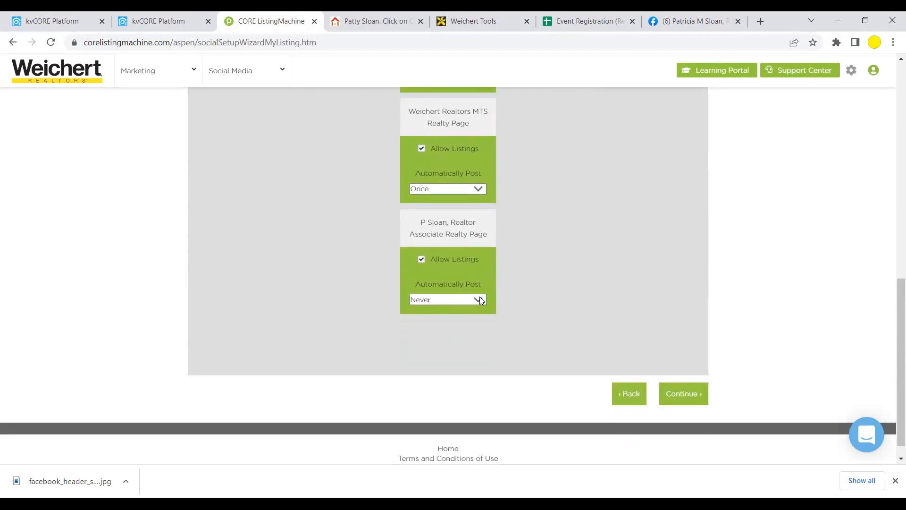
left_click(479, 299)
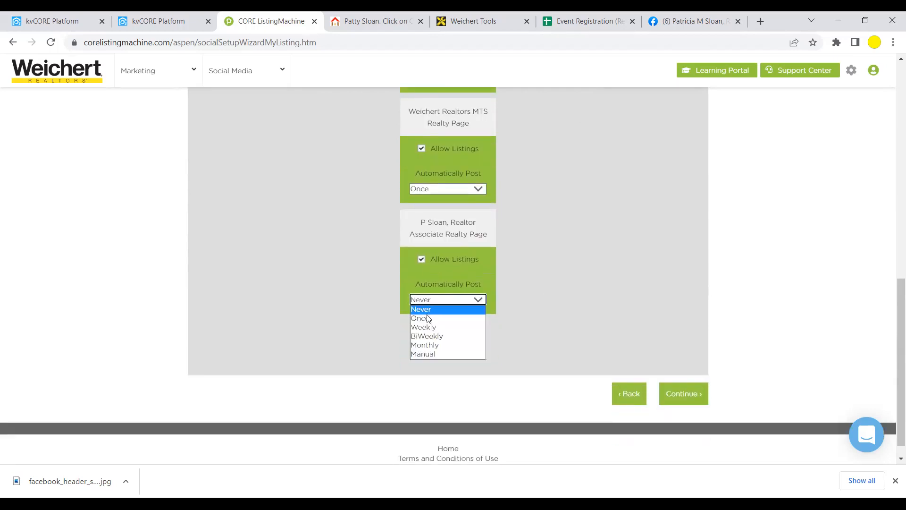
left_click(424, 319)
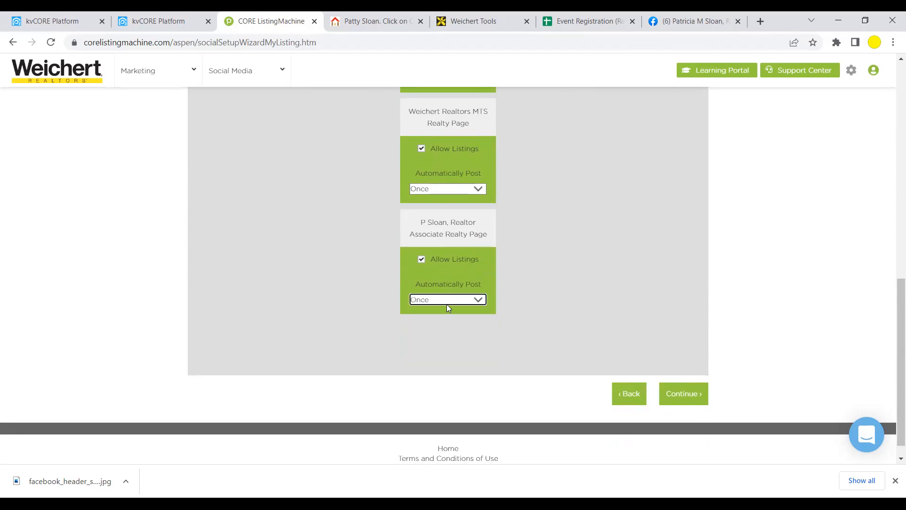
scroll(579, 249, "up", 9)
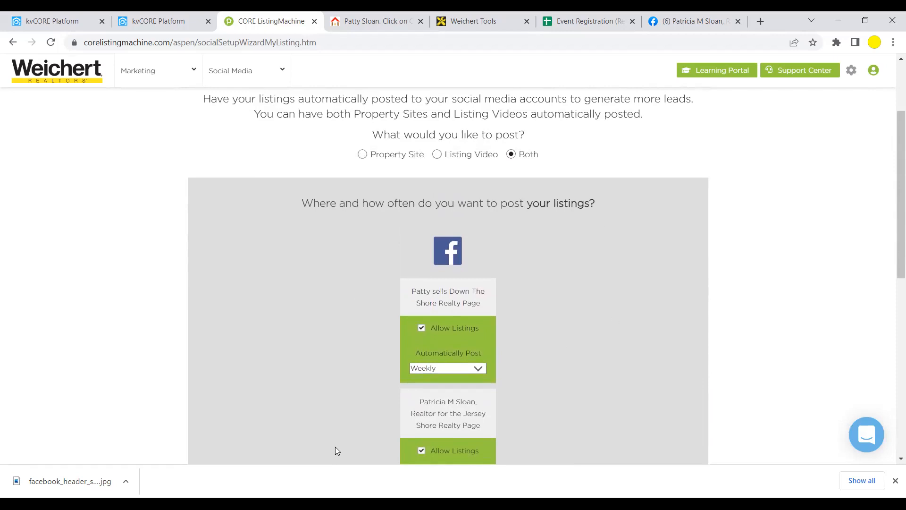
scroll(635, 294, "down", 2)
scroll(640, 298, "down", 6)
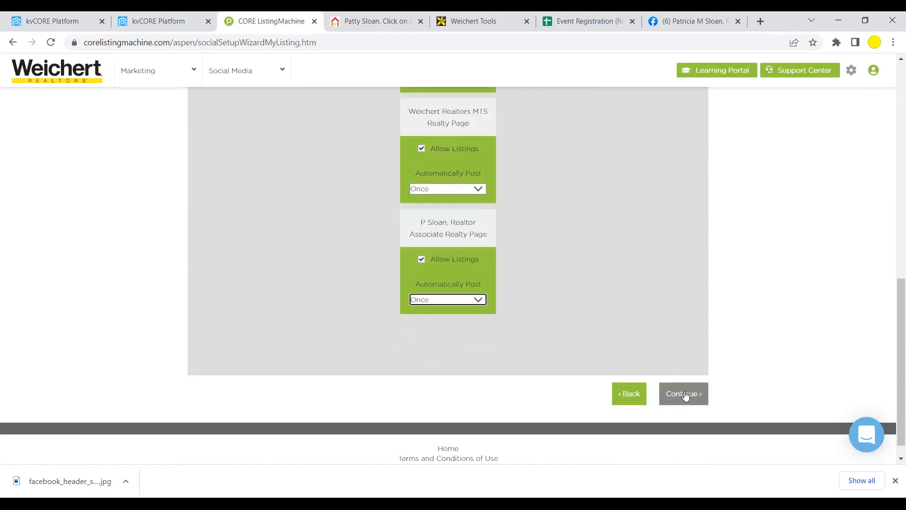
left_click(686, 395)
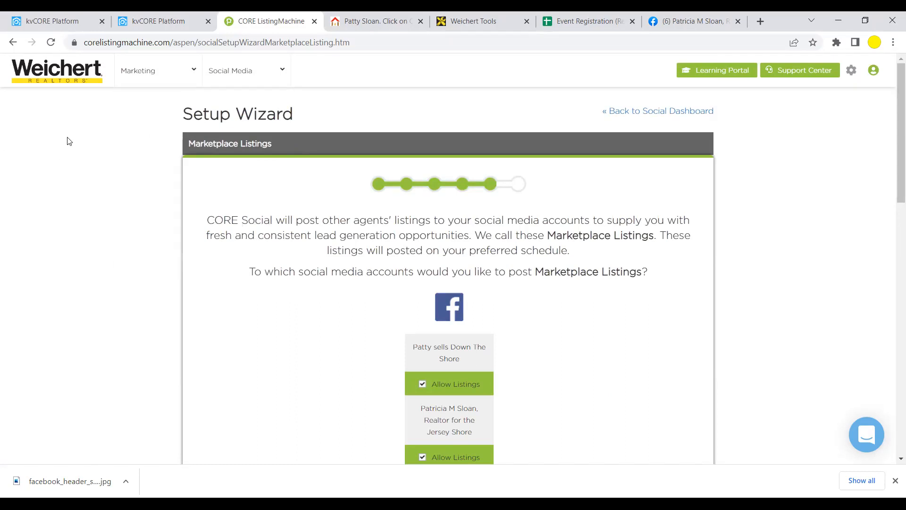
- Toggle the Marketplace Listings day tiles so only MON, TUE and WED stay green
scroll(588, 263, "down", 2)
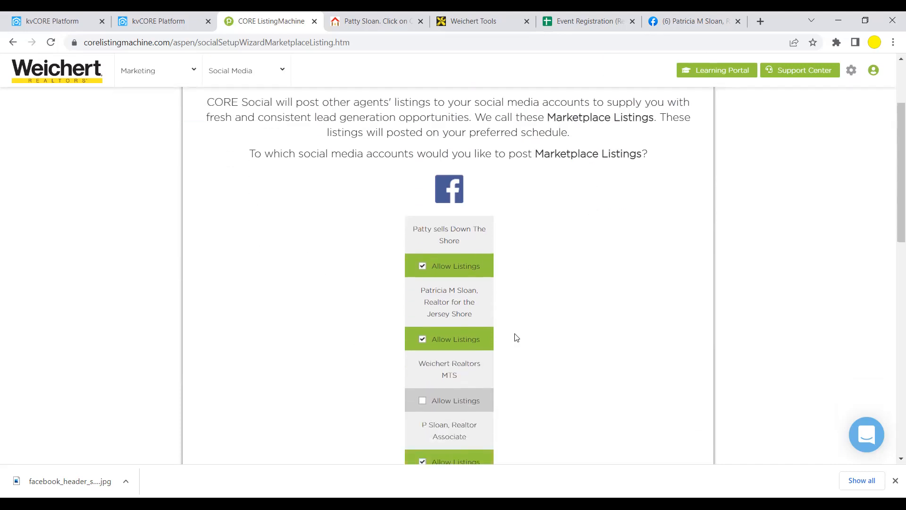
scroll(516, 333, "down", 2)
scroll(517, 321, "down", 3)
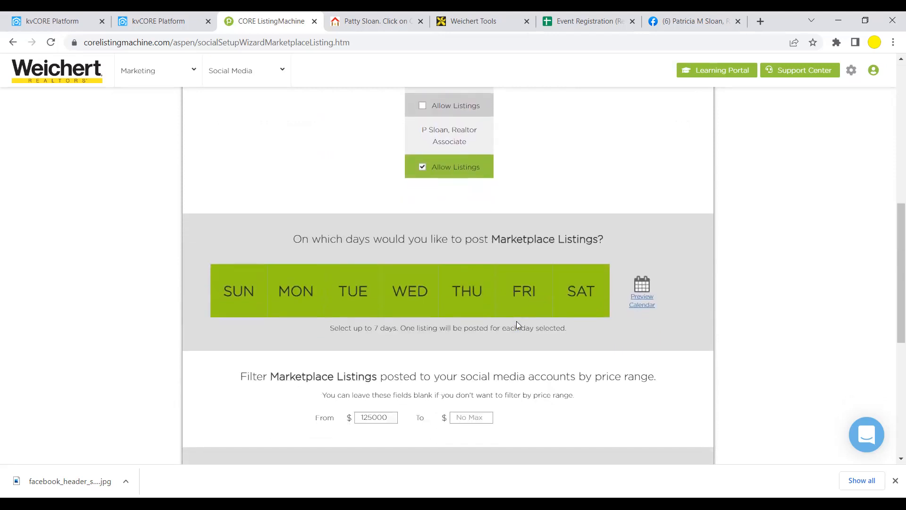
left_click(239, 294)
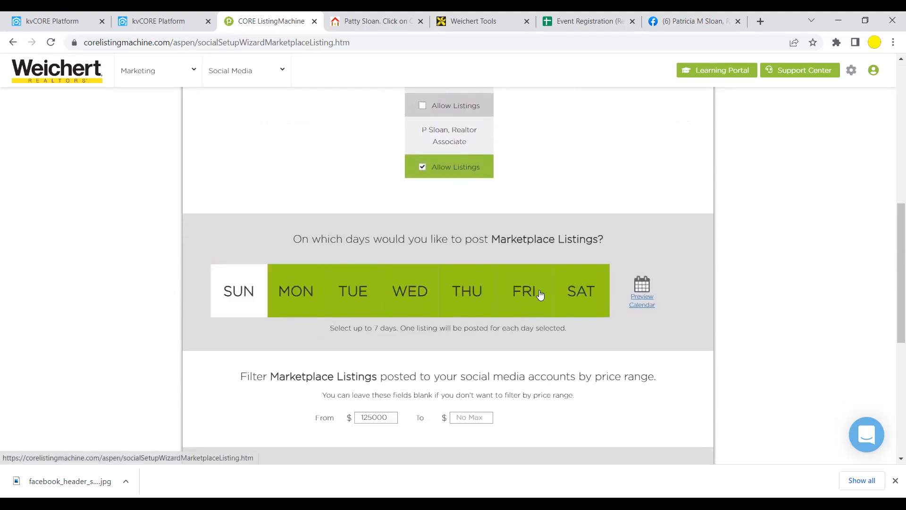
left_click(540, 295)
left_click(398, 293)
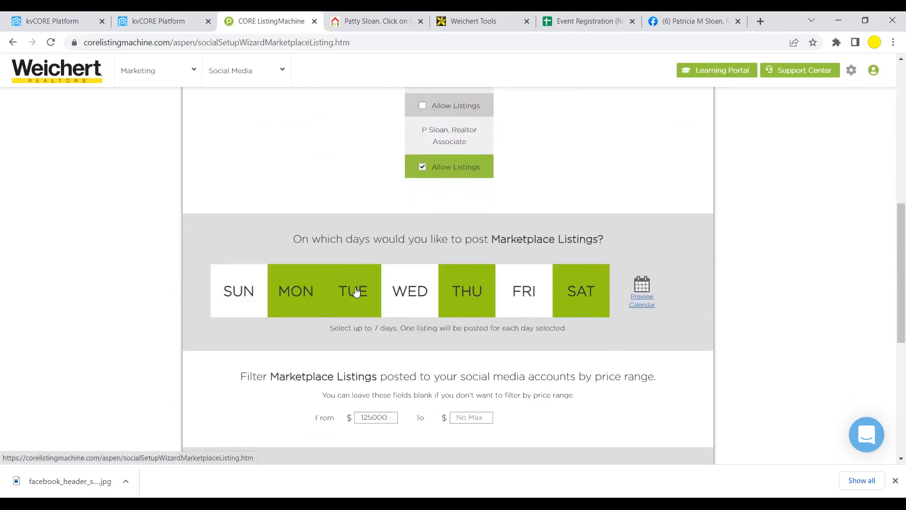
left_click(358, 301)
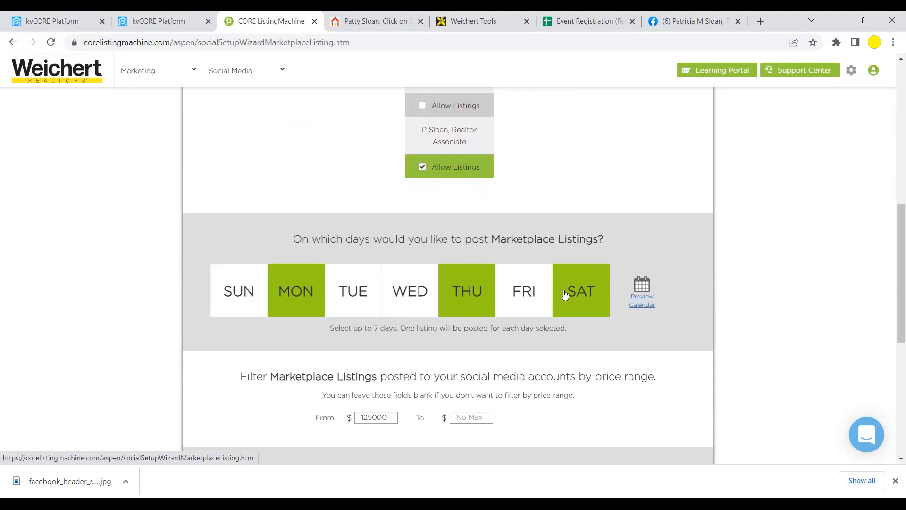
left_click(584, 296)
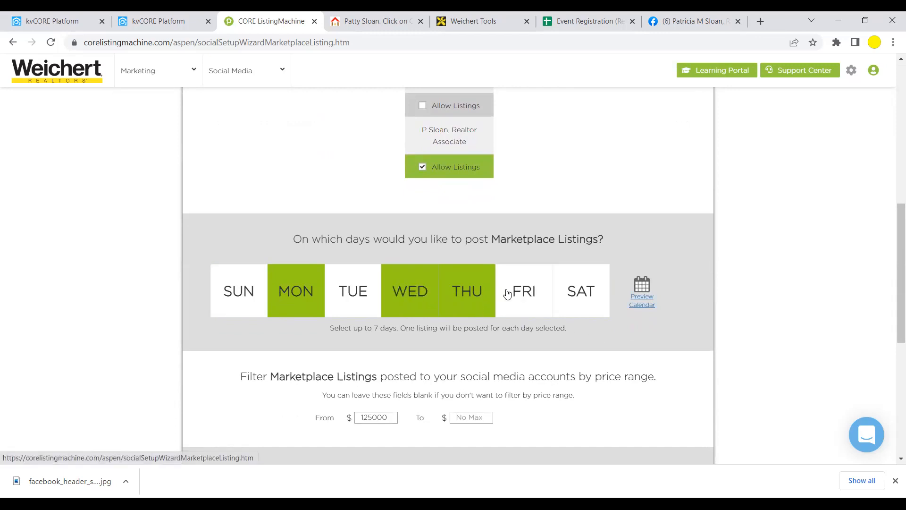
left_click(575, 293)
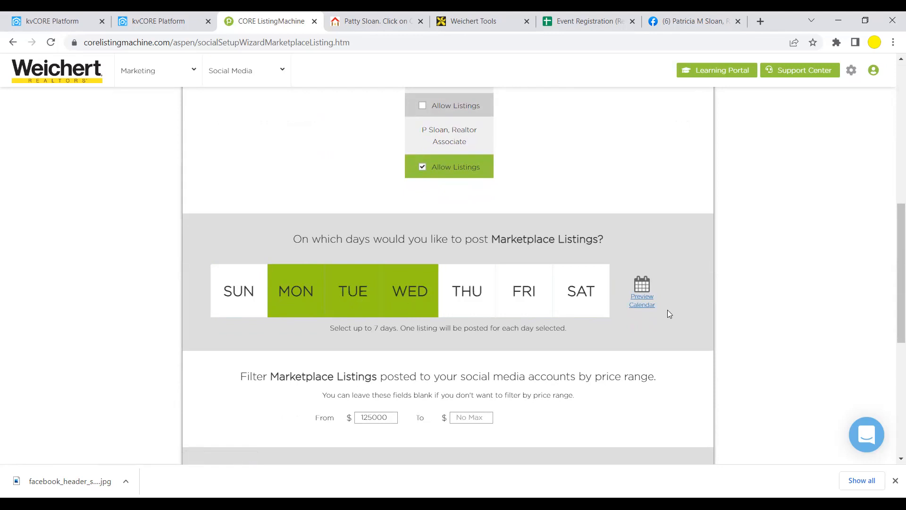
scroll(667, 311, "down", 2)
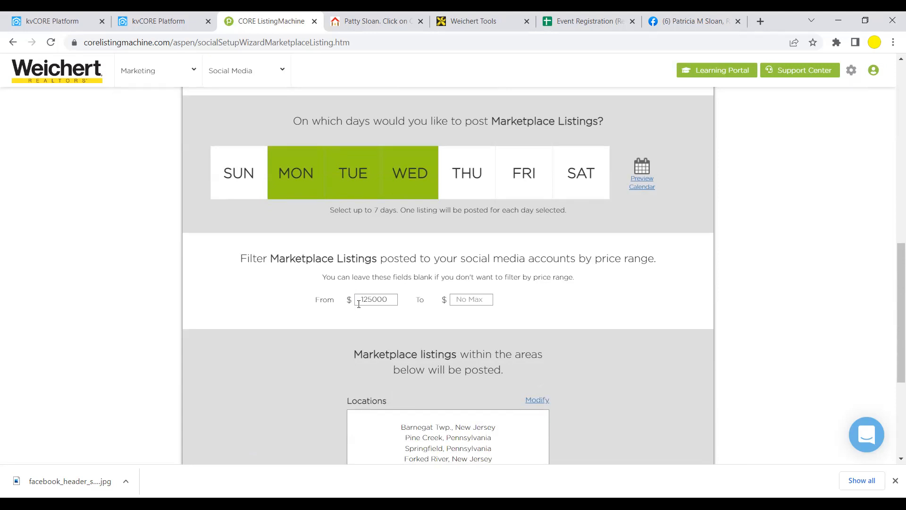
- Re-enter 125000 as the minimum price in the From field
left_click_drag(397, 300, 353, 304)
key("BackSpace")
type("125000")
left_click(513, 305)
- Review the nine New Jersey and Pennsylvania locations and save the Marketplace Listings settings
scroll(540, 305, "down", 1)
scroll(535, 293, "up", 1)
scroll(565, 315, "down", 2)
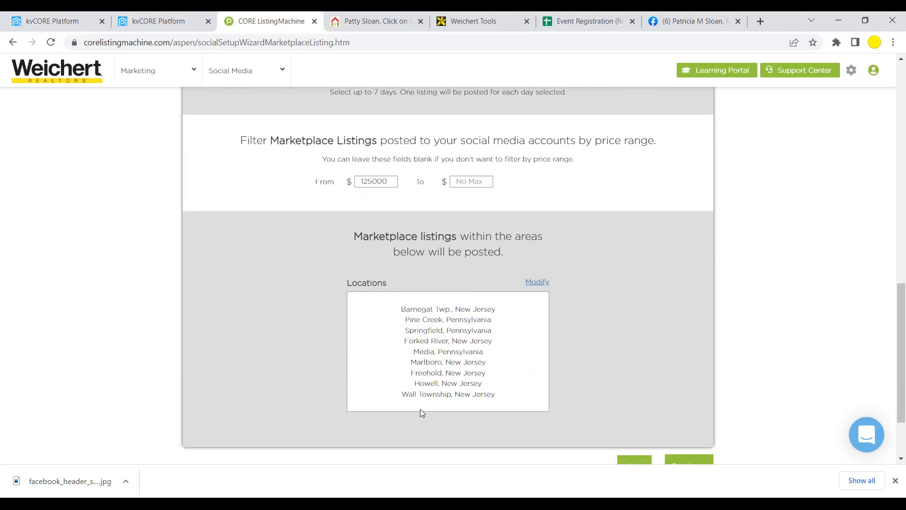
scroll(422, 396, "down", 2)
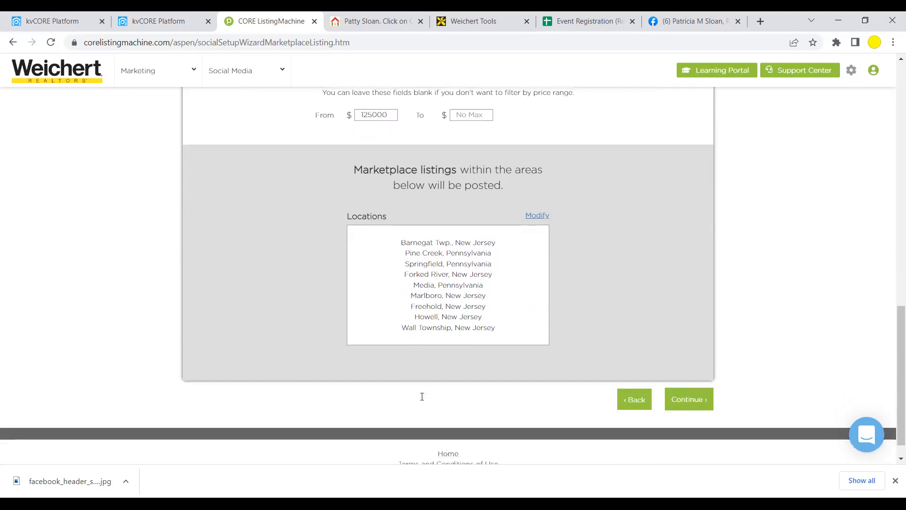
scroll(422, 396, "down", 1)
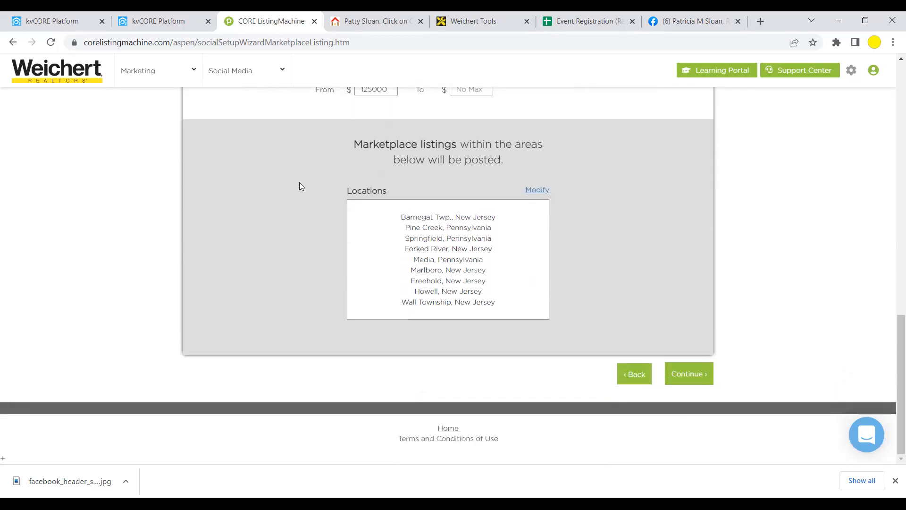
left_click(677, 378)
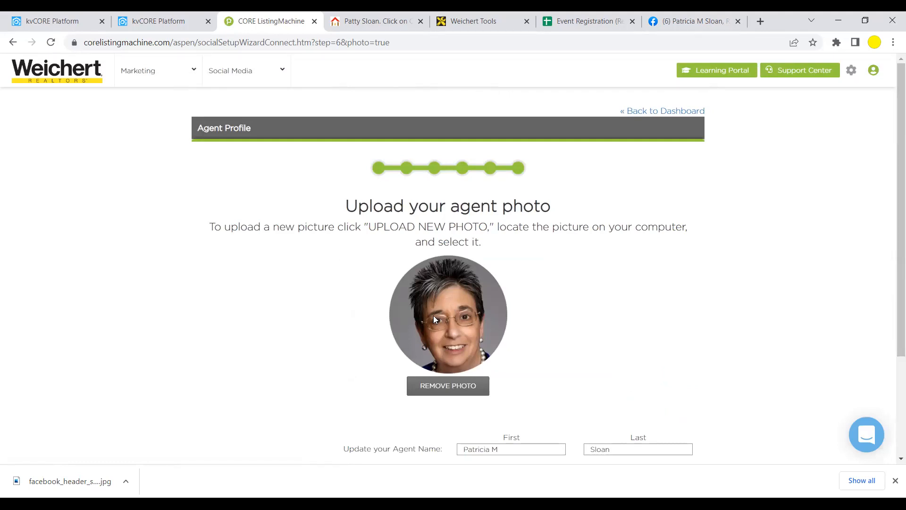
- Accept the agent photo and names, then start the Agent Profile Setup Wizard
scroll(535, 311, "down", 1)
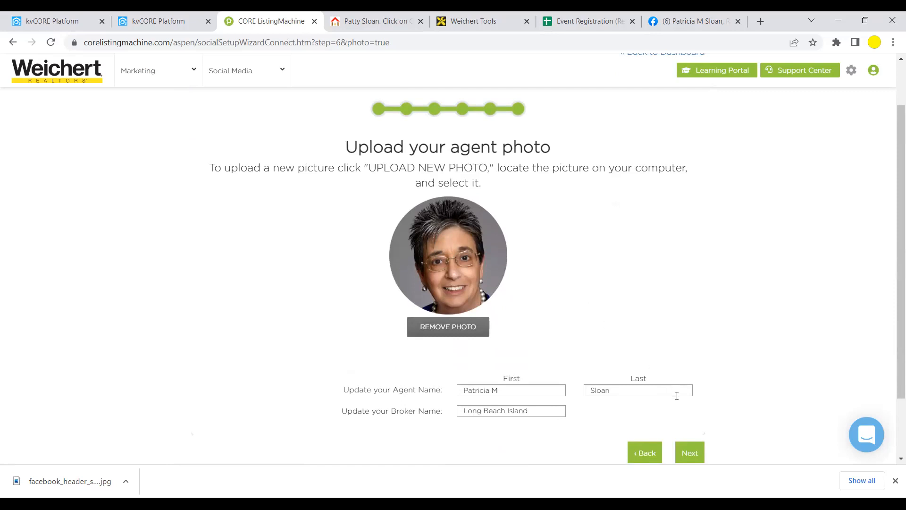
left_click(686, 448)
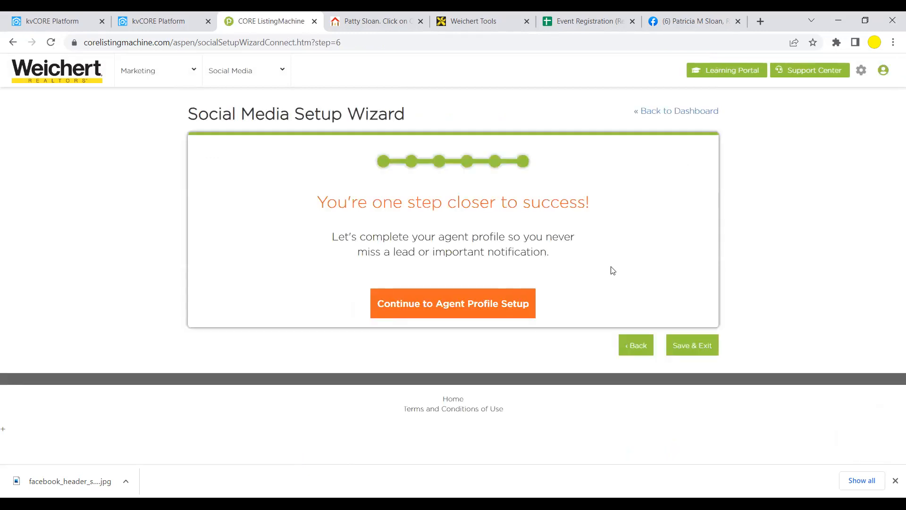
left_click(460, 309)
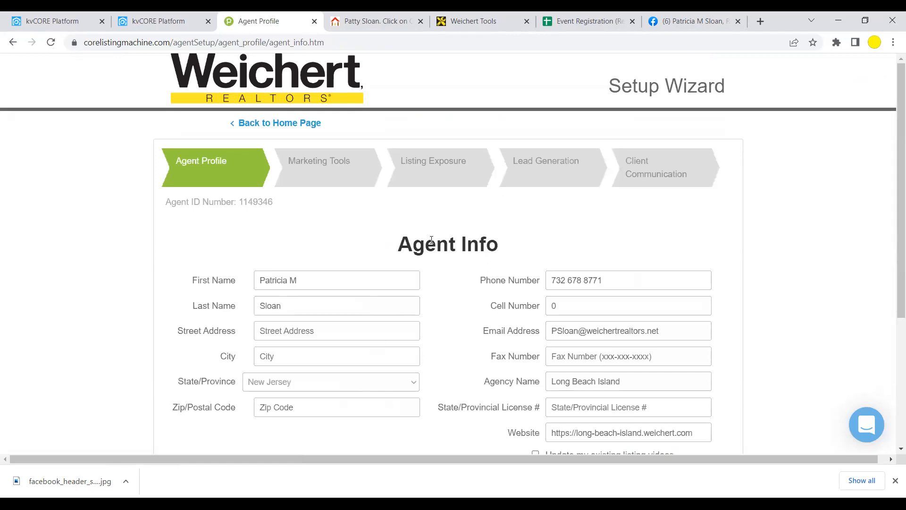
- Review the Agent Info social media links, then switch to the Facebook business page tab
scroll(760, 378, "down", 1)
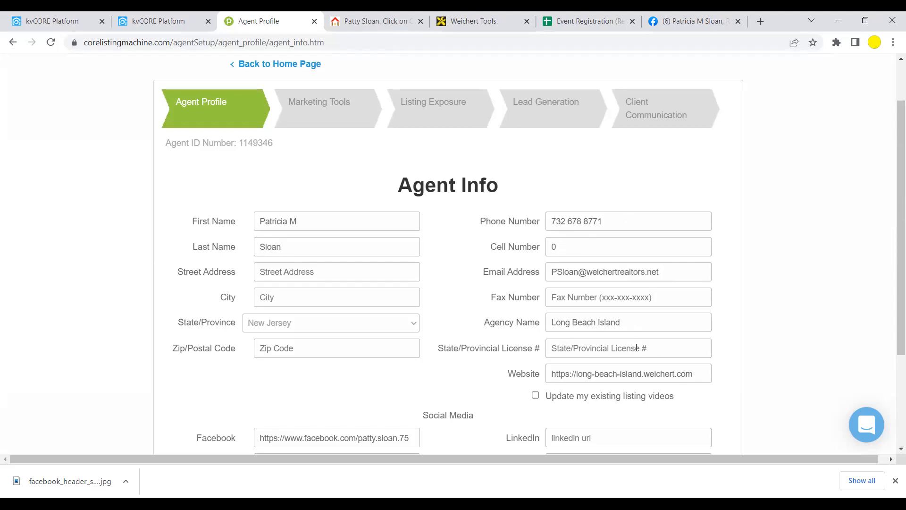
scroll(636, 340, "down", 2)
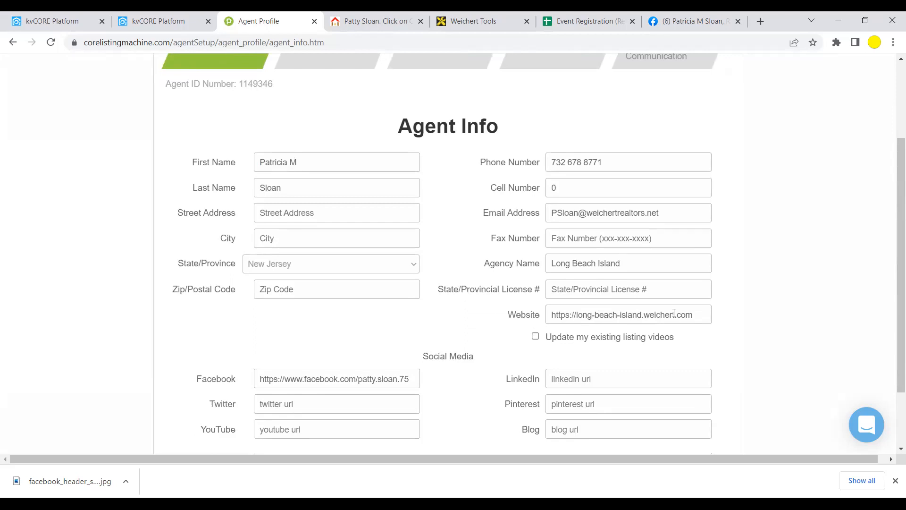
scroll(502, 366, "down", 3)
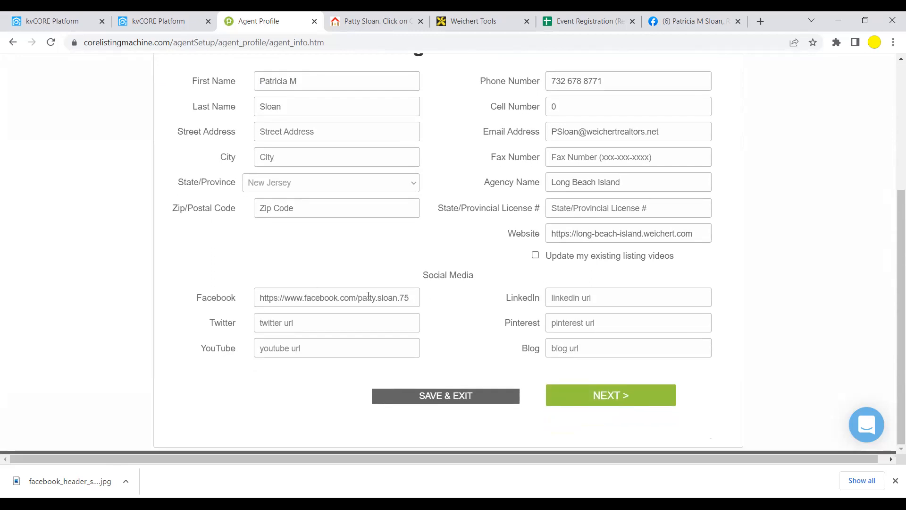
left_click(684, 21)
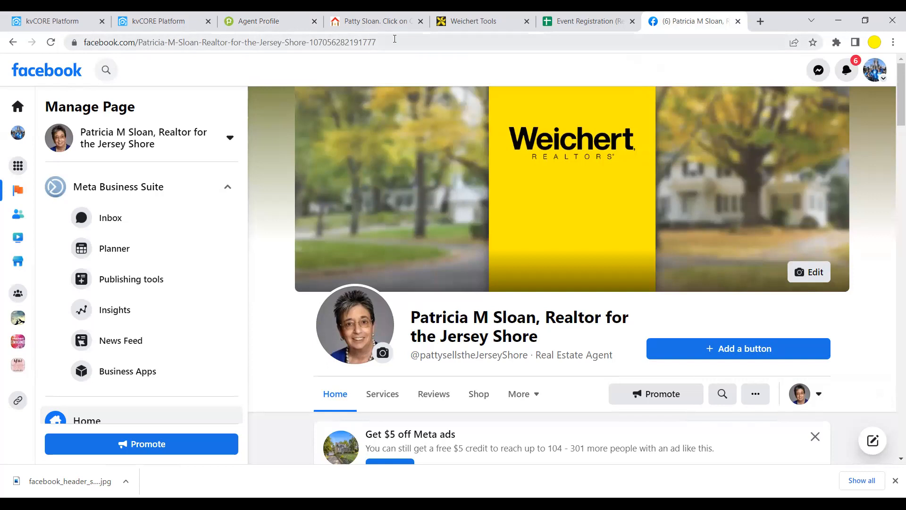
- Copy the Facebook business page URL from the browser address bar
left_click(395, 38)
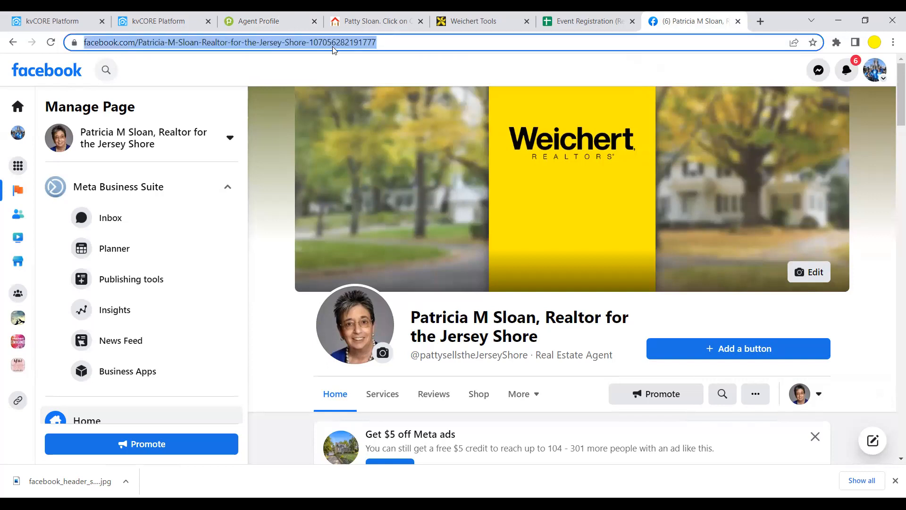
right_click(323, 38)
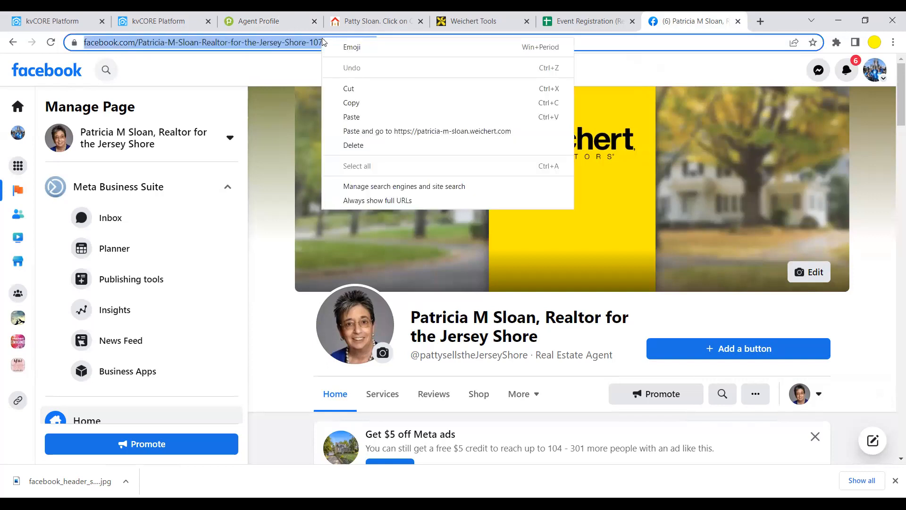
left_click(351, 104)
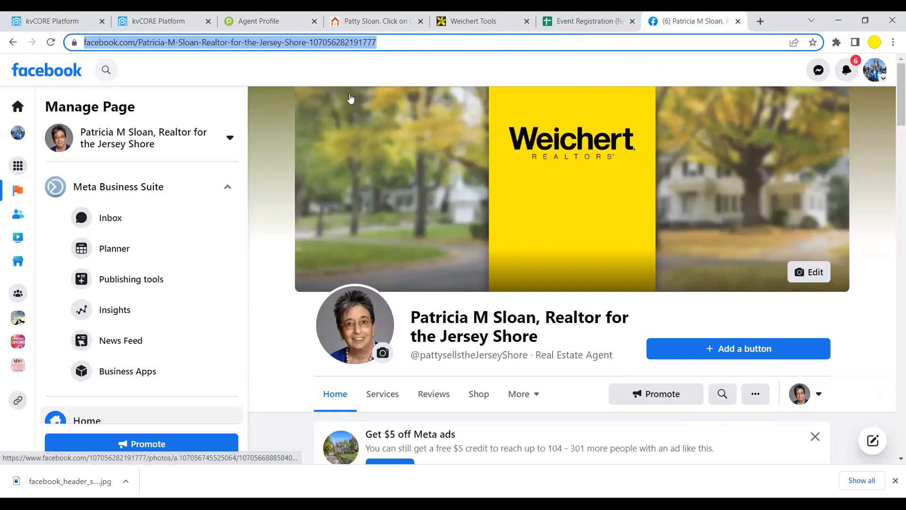
- Paste the business page URL over the agent's Facebook link and save and exit the profile
left_click(266, 21)
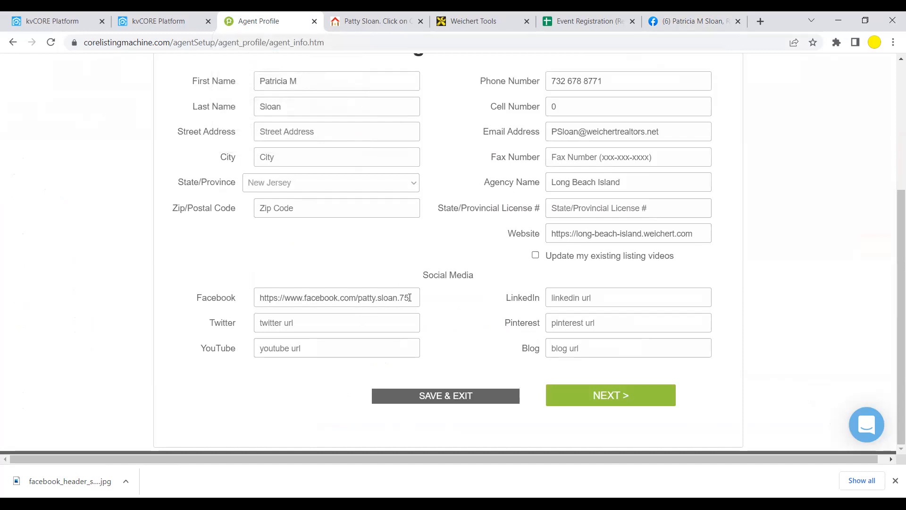
left_click_drag(415, 297, 262, 298)
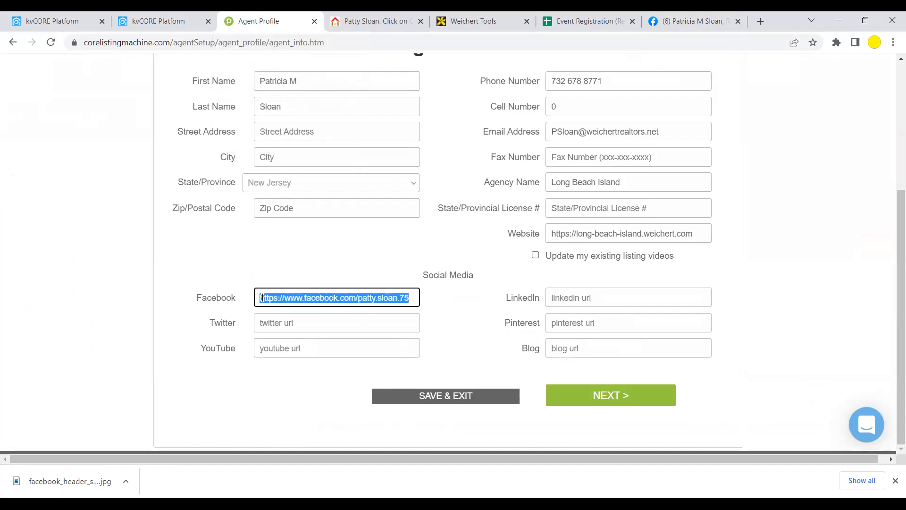
right_click(279, 297)
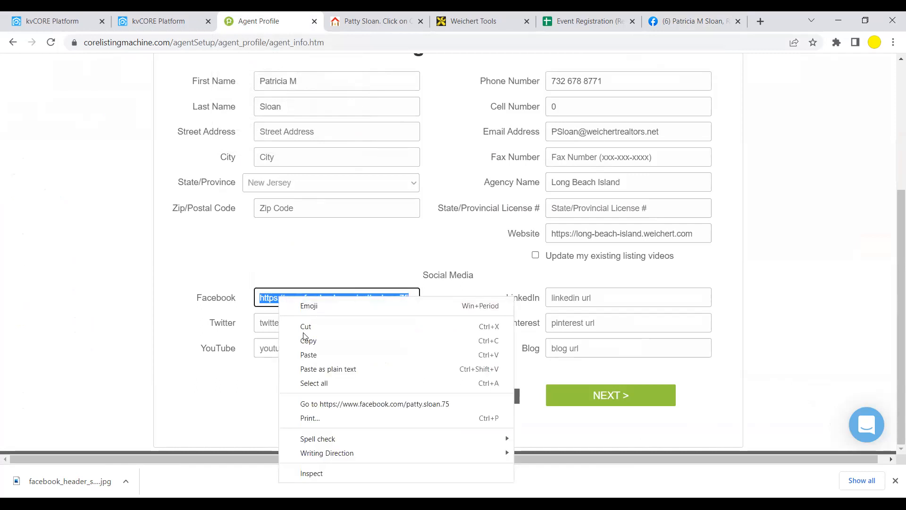
left_click(309, 355)
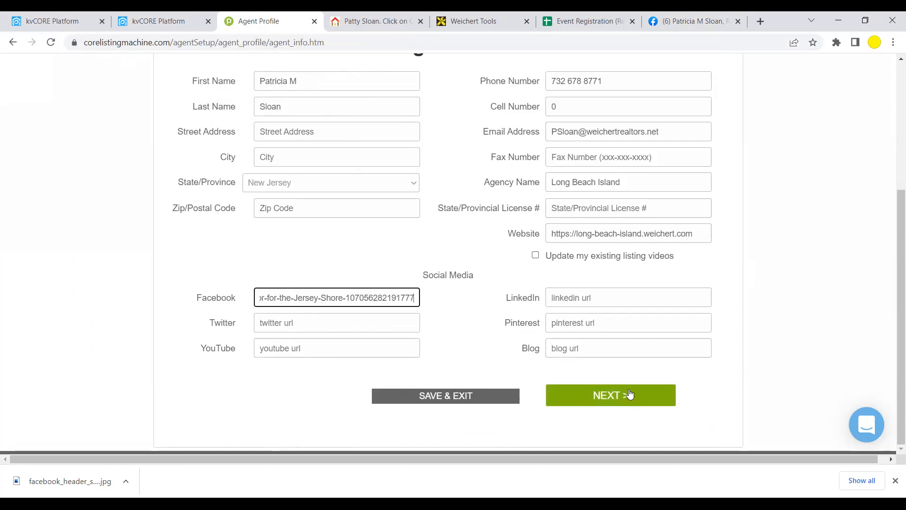
left_click(445, 396)
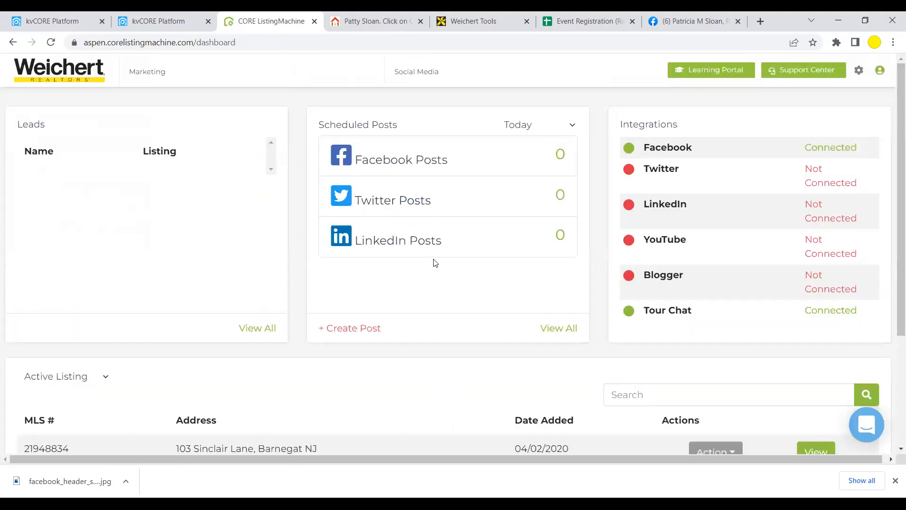
scroll(451, 268, "down", 1)
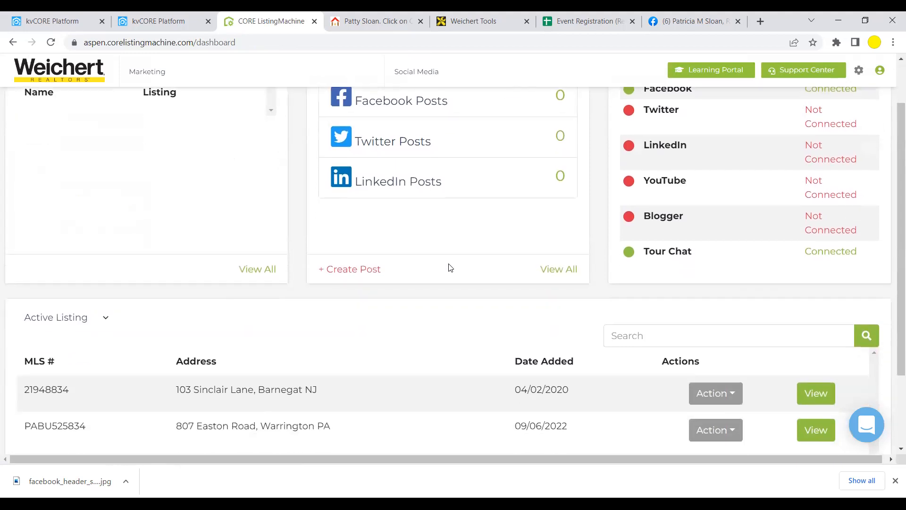
scroll(451, 268, "up", 1)
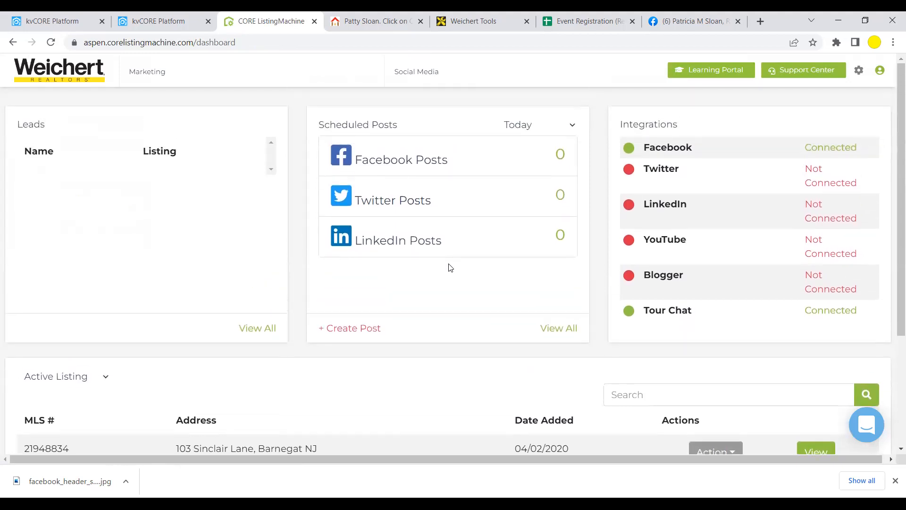
left_click(149, 72)
scroll(496, 354, "down", 1)
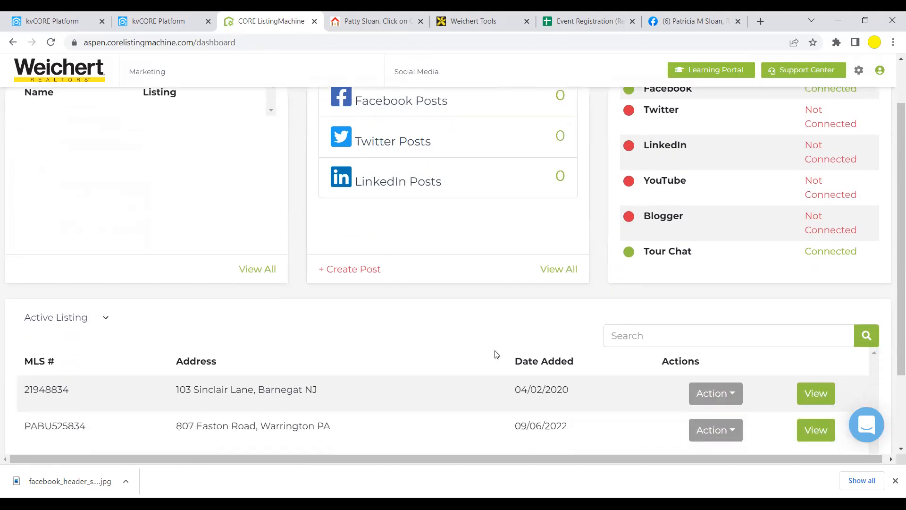
scroll(495, 354, "down", 1)
scroll(495, 354, "up", 2)
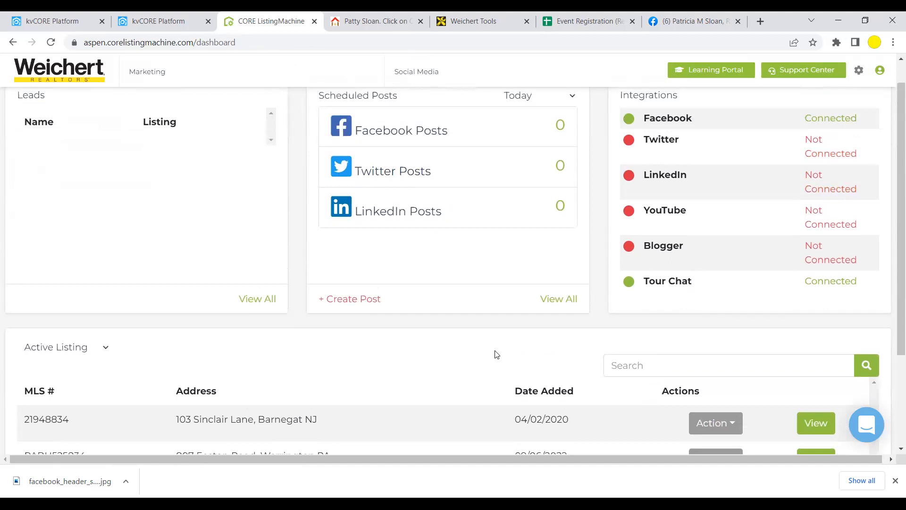
scroll(495, 354, "up", 1)
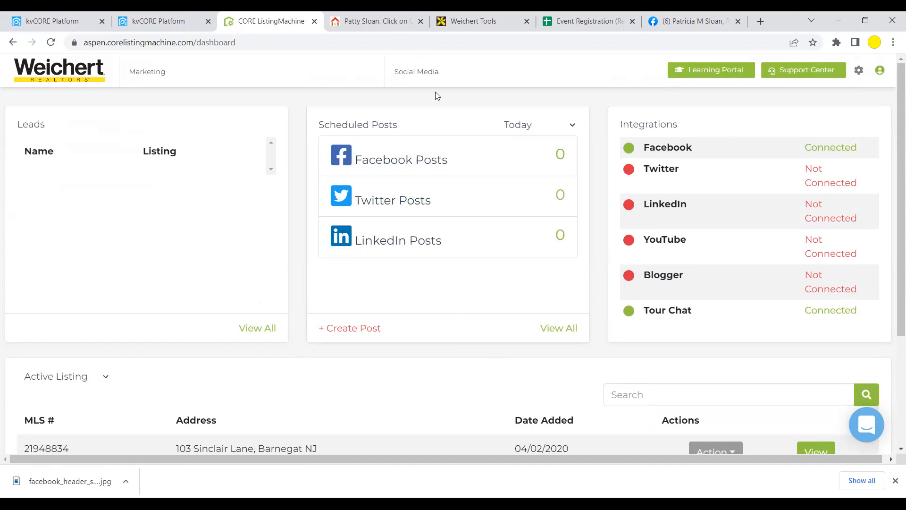
mouse_move(425, 75)
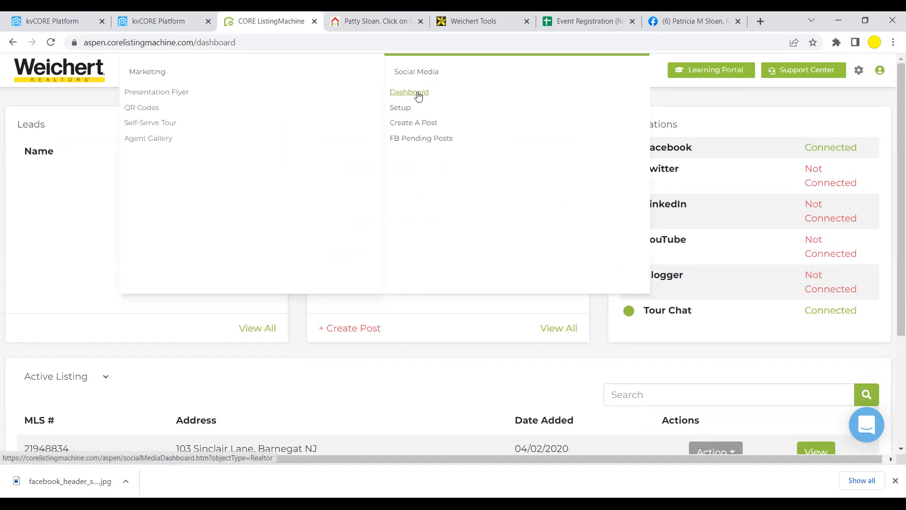
- Open the Social Media Dashboard and review engagement stats, Tool Box and October Social Calendar
left_click(418, 94)
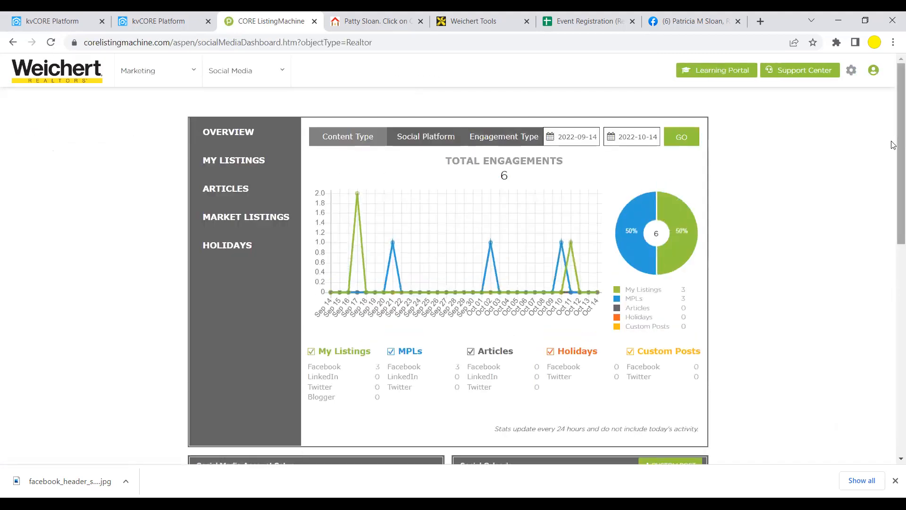
scroll(894, 160, "down", 2)
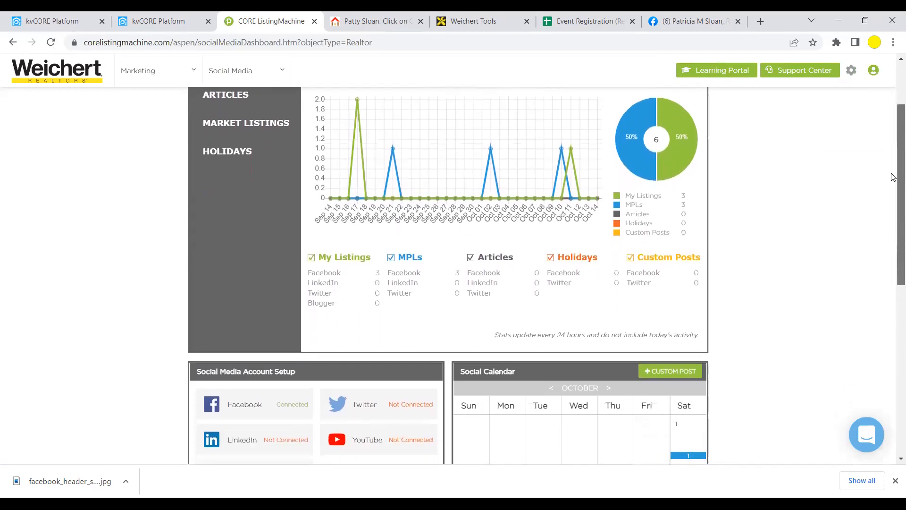
scroll(893, 172, "up", 1)
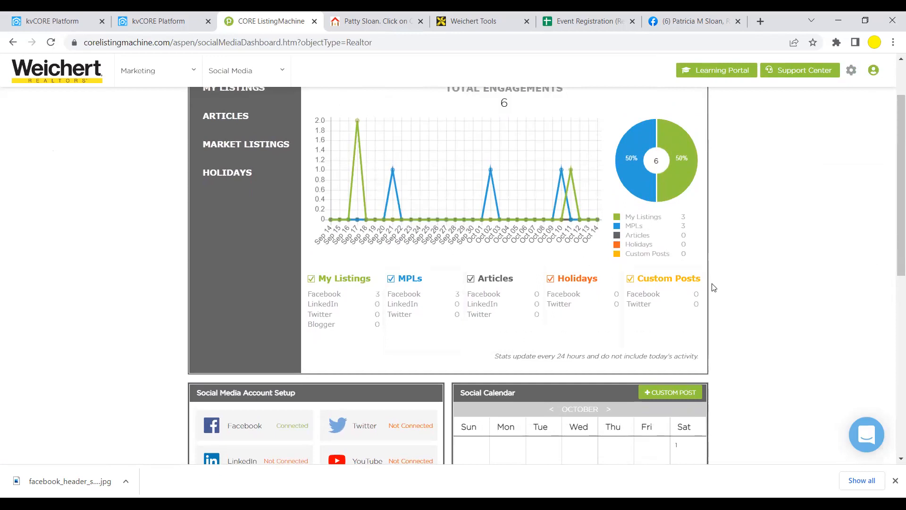
scroll(893, 143, "down", 2)
left_click_drag(893, 144, 893, 294)
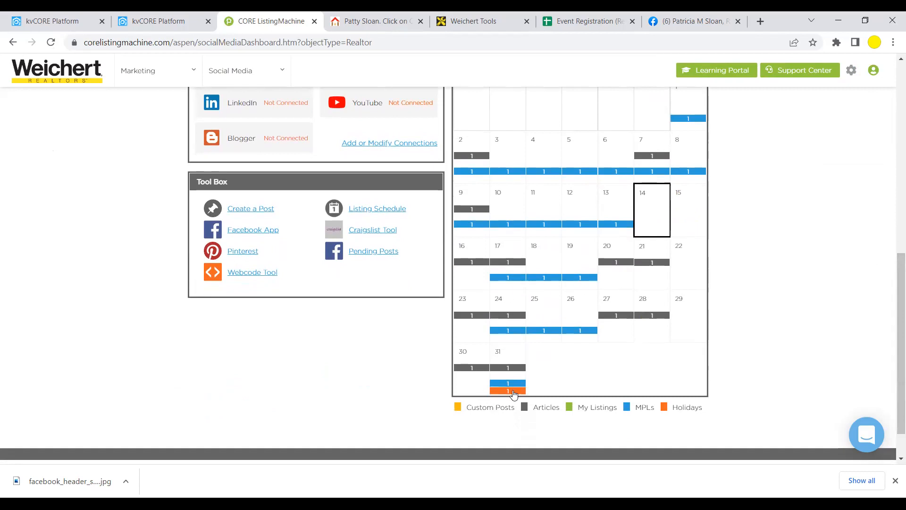
scroll(514, 393, "up", 2)
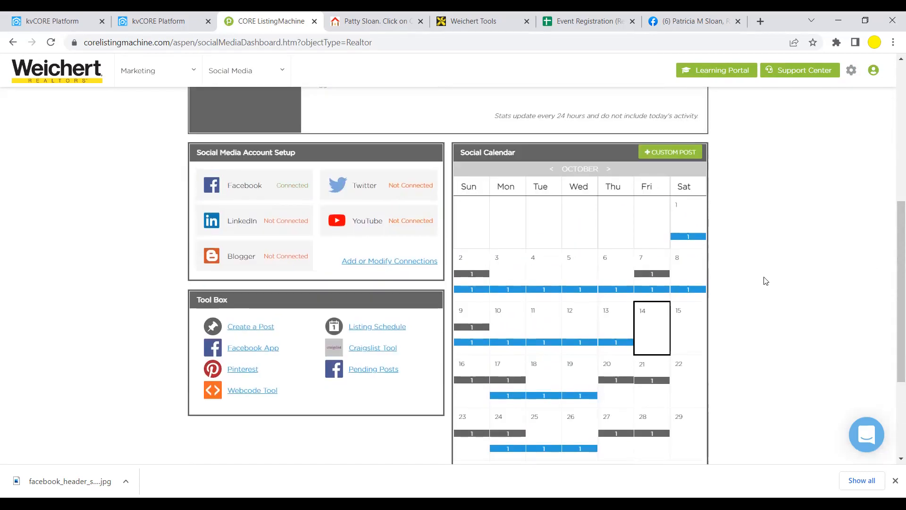
scroll(741, 281, "down", 2)
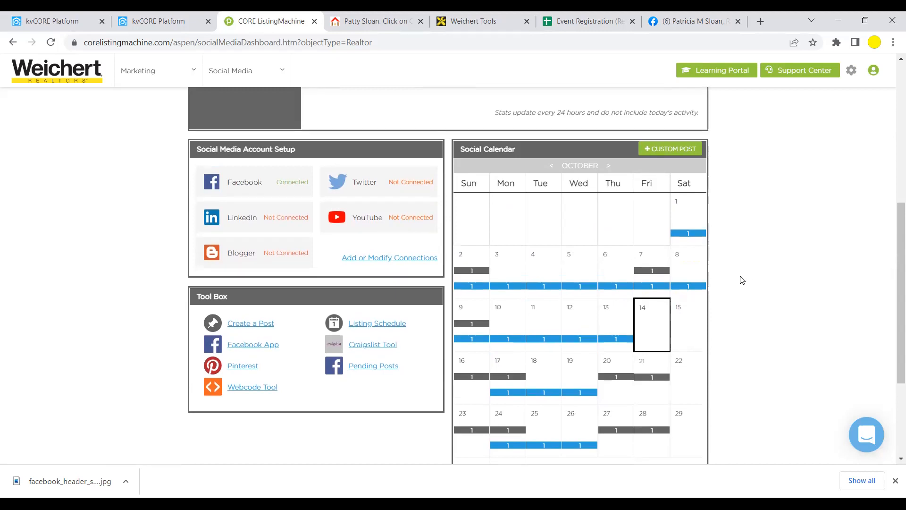
scroll(743, 279, "up", 1)
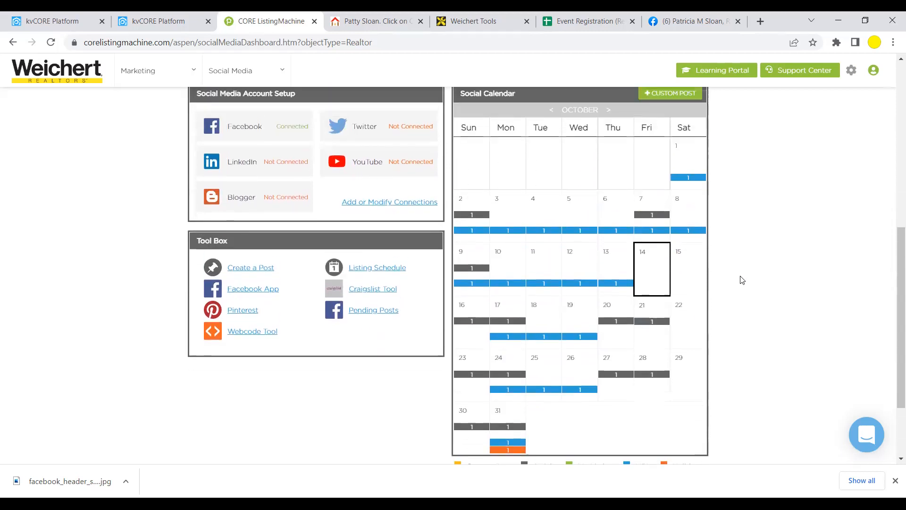
scroll(742, 280, "up", 2)
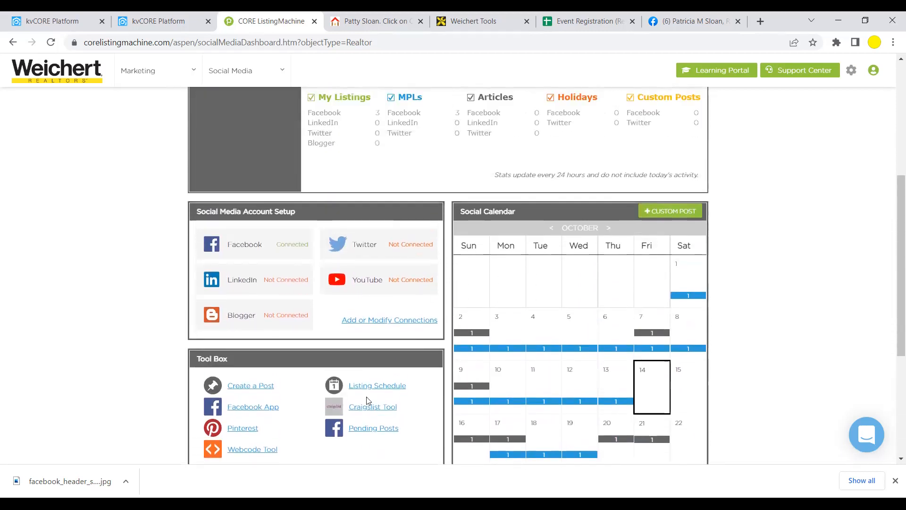
scroll(687, 320, "up", 4)
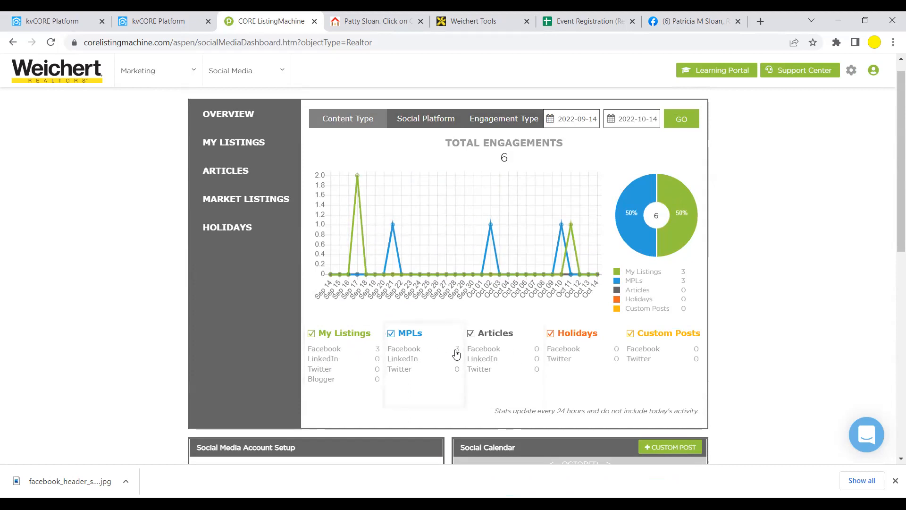
scroll(860, 320, "up", 1)
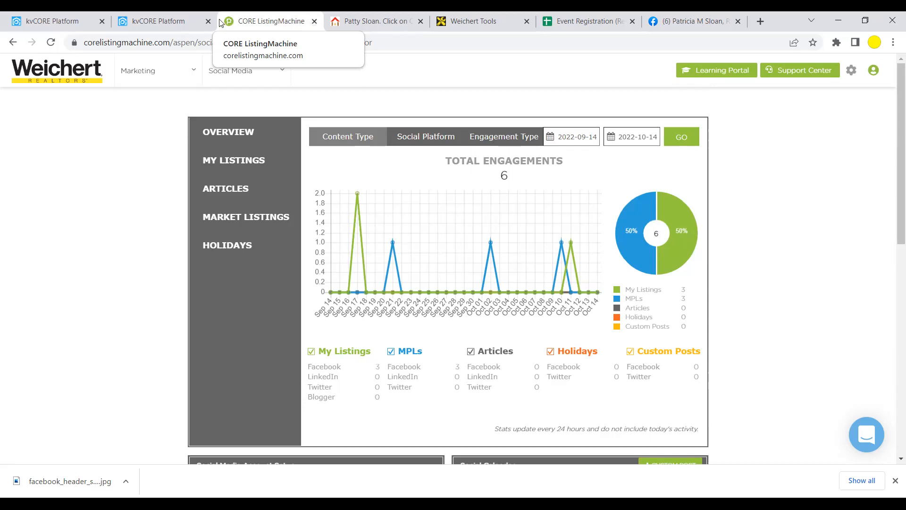
- Go back to kvCORE and open All Lead Engine Tools from the Lead Engine sidebar menu
left_click(174, 22)
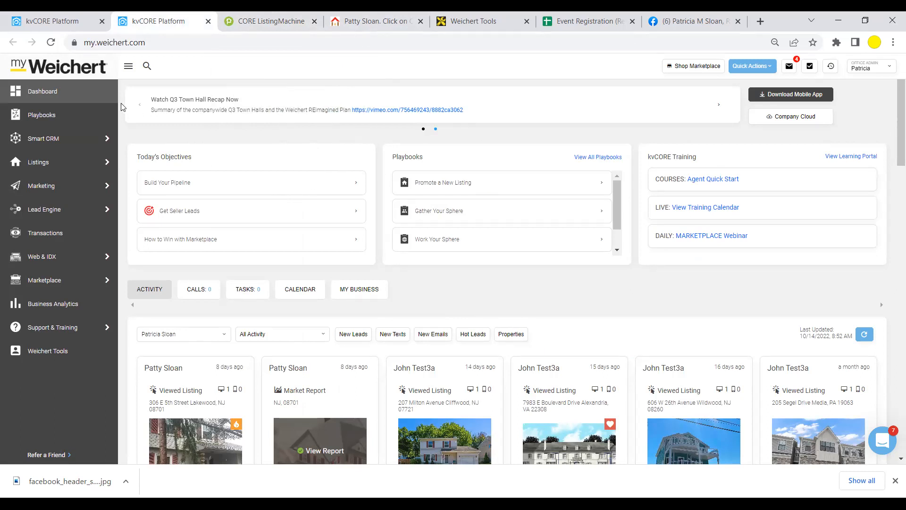
mouse_move(40, 191)
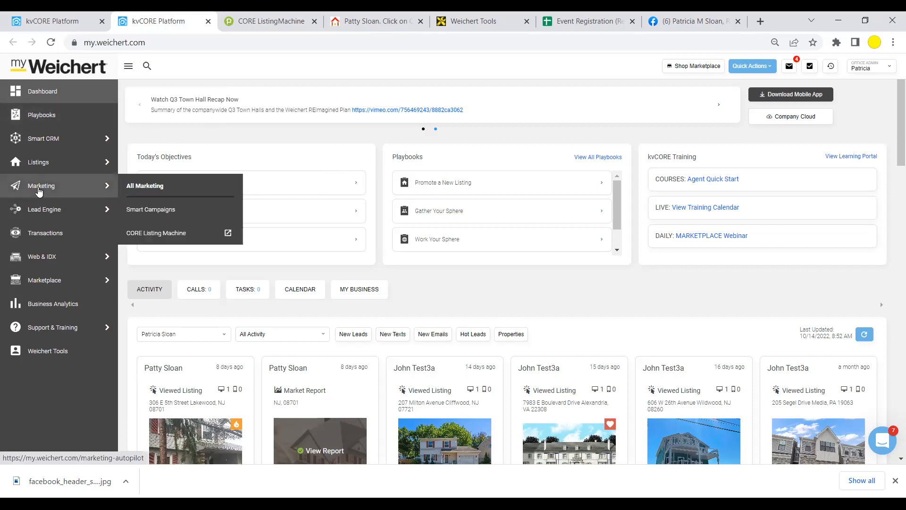
mouse_move(39, 212)
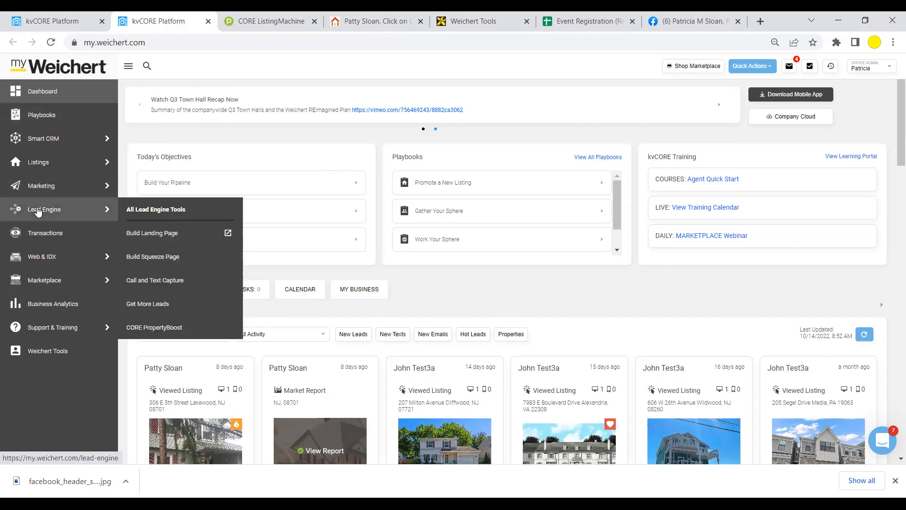
left_click(141, 209)
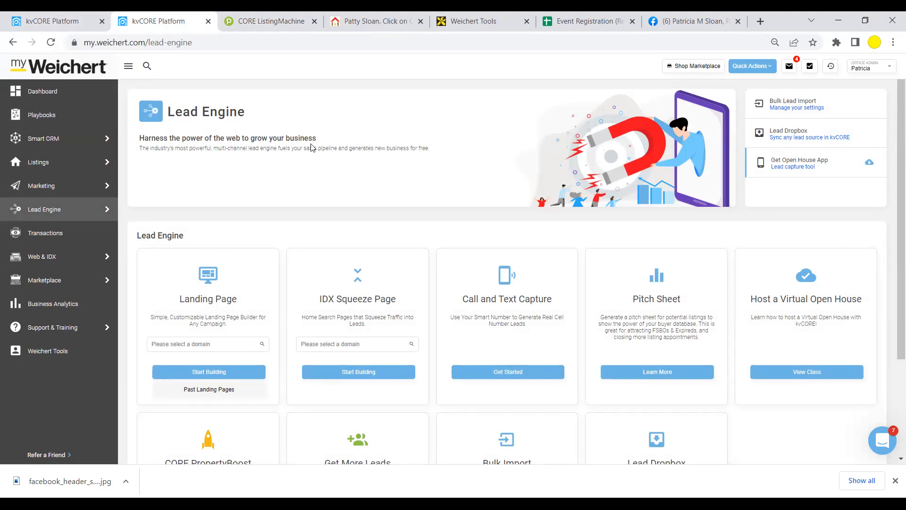
- Choose the agent's own domain for a new landing page and start building it
left_click(184, 342)
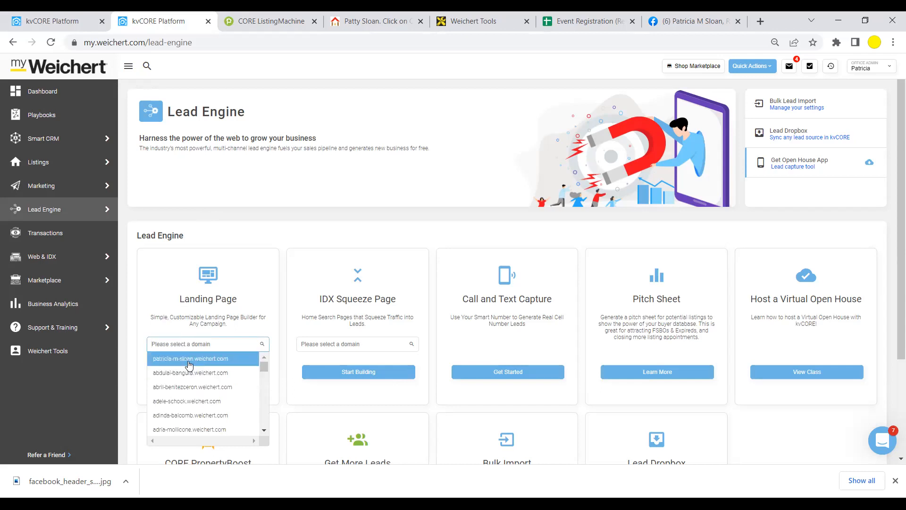
left_click(190, 361)
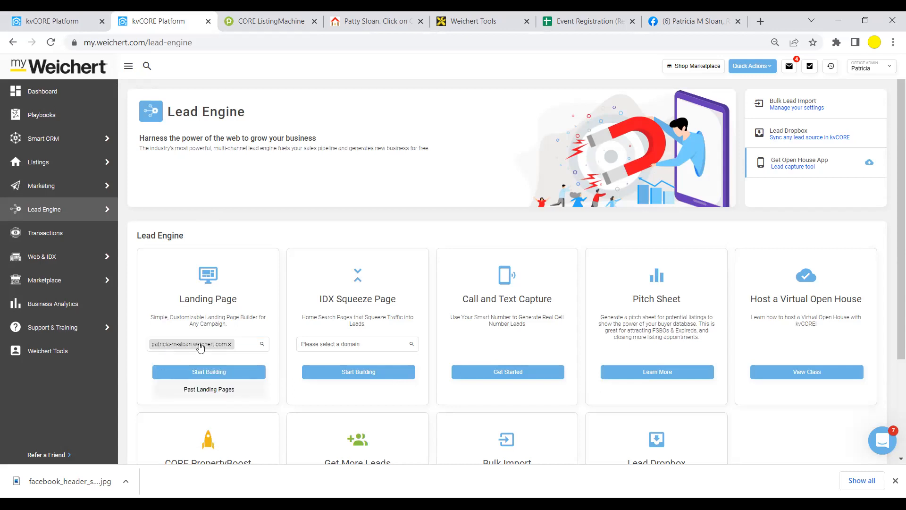
left_click(207, 372)
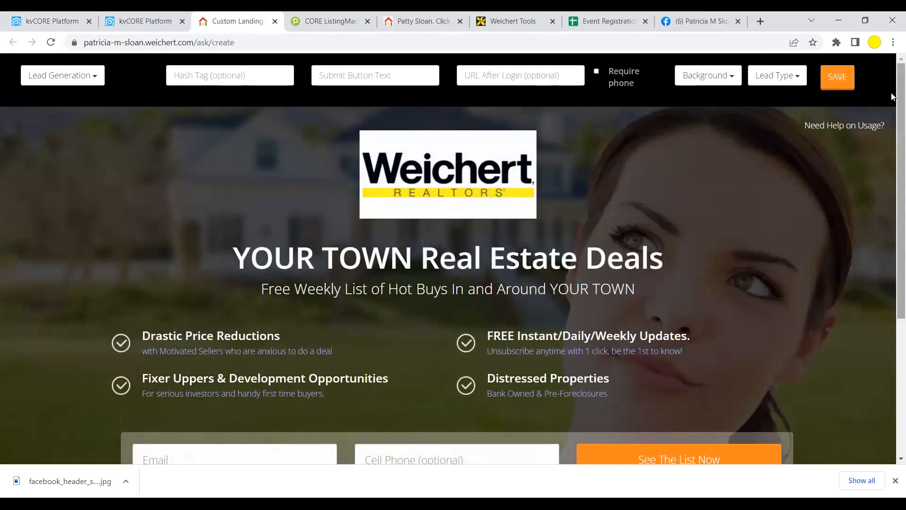
- Enter hashtag LP1014 and submit button text 'More Information Here', then switch to the agent website
mouse_move(892, 97)
left_mouse_down()
mouse_move(892, 192)
mouse_move(891, 112)
left_mouse_up()
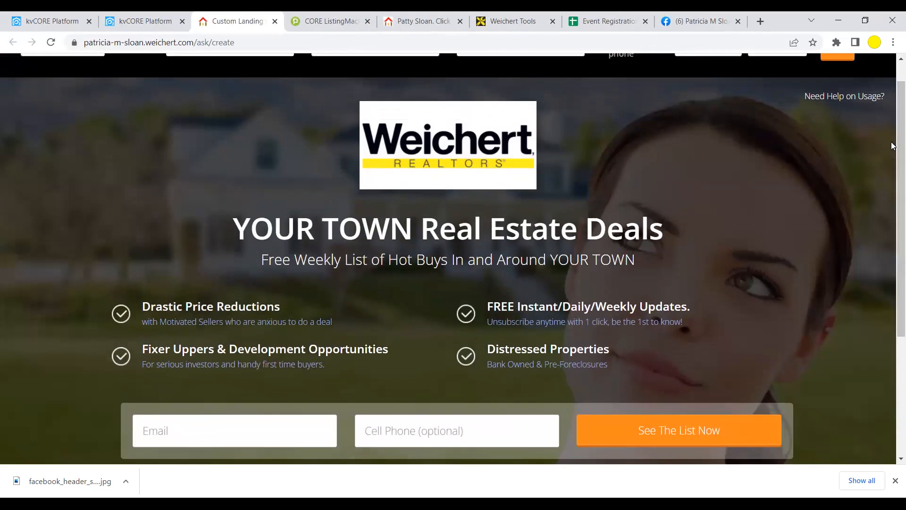
left_click_drag(892, 145, 892, 111)
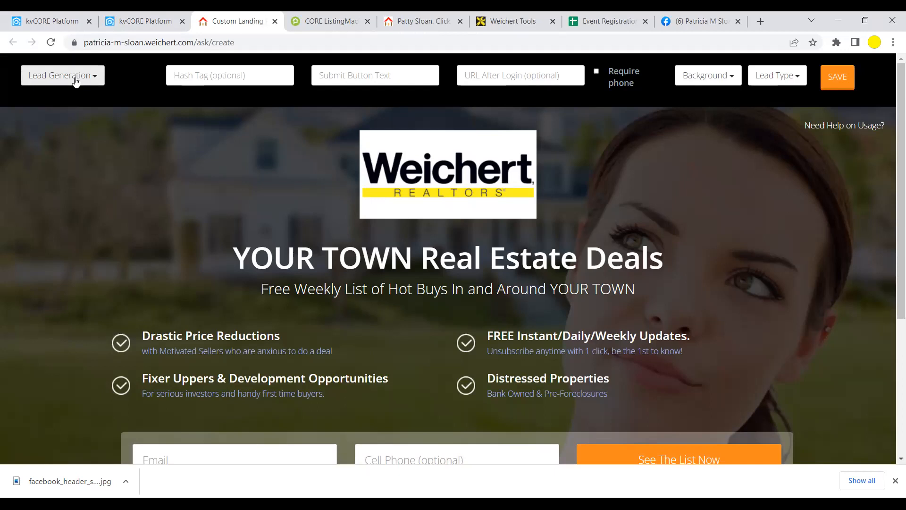
left_click(244, 76)
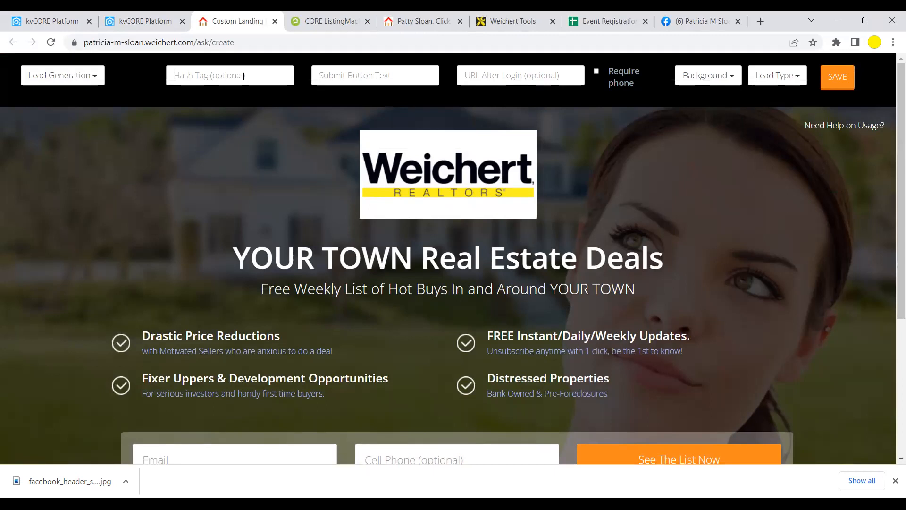
type("LP")
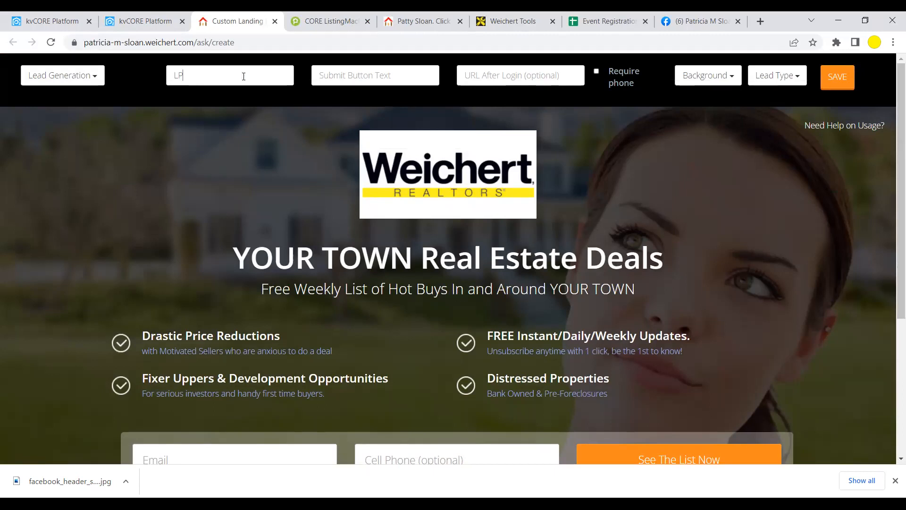
type("1014")
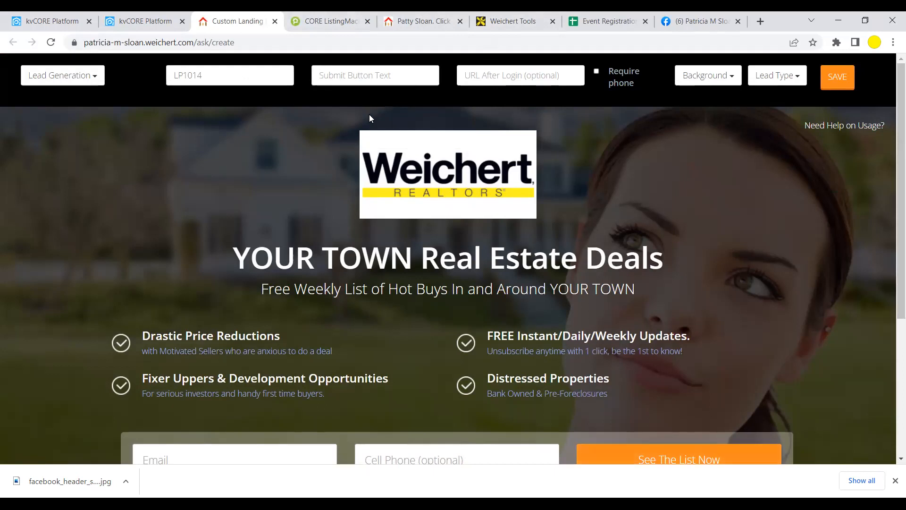
type("More Information Here")
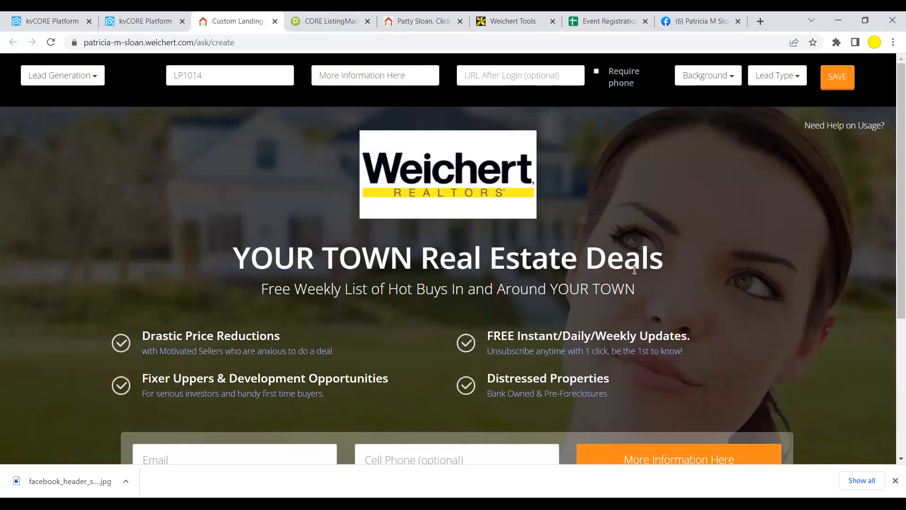
scroll(700, 358, "down", 1)
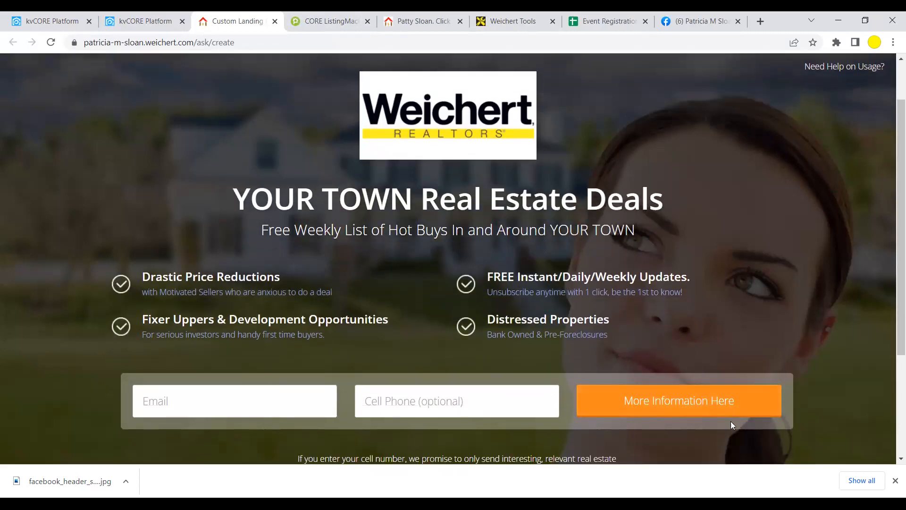
scroll(656, 342, "up", 1)
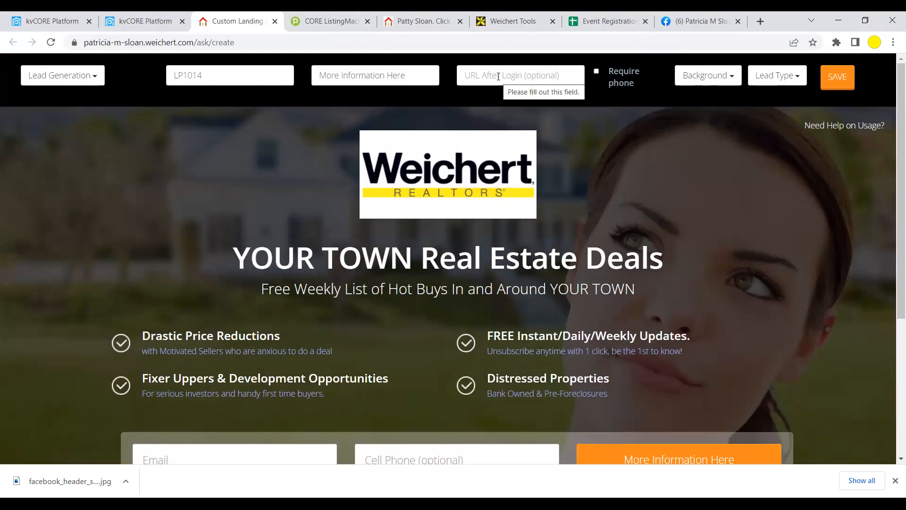
left_click(422, 21)
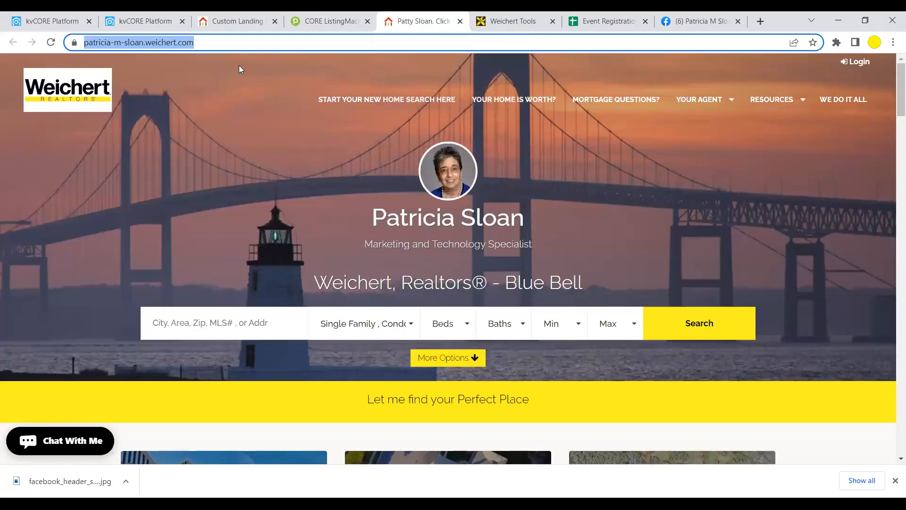
- Copy the site address, visit the home valuation page, and return to the homepage
right_click(166, 42)
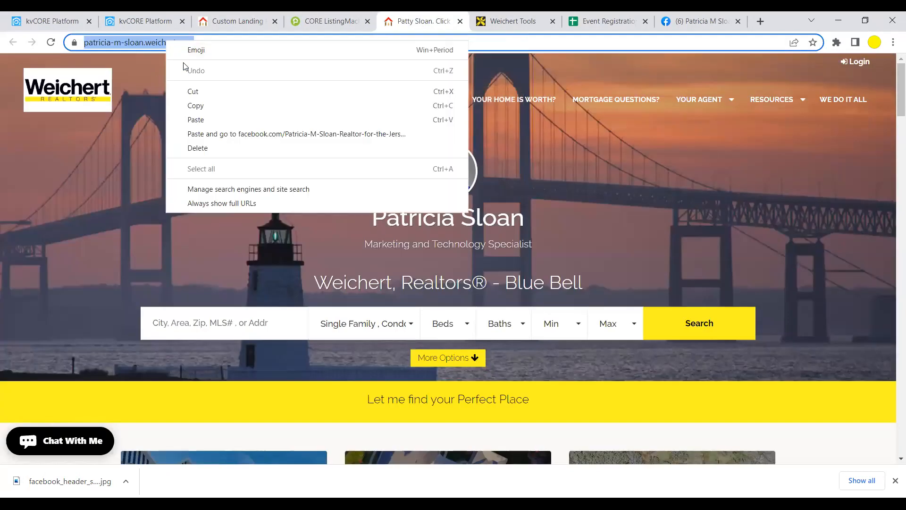
left_click(190, 107)
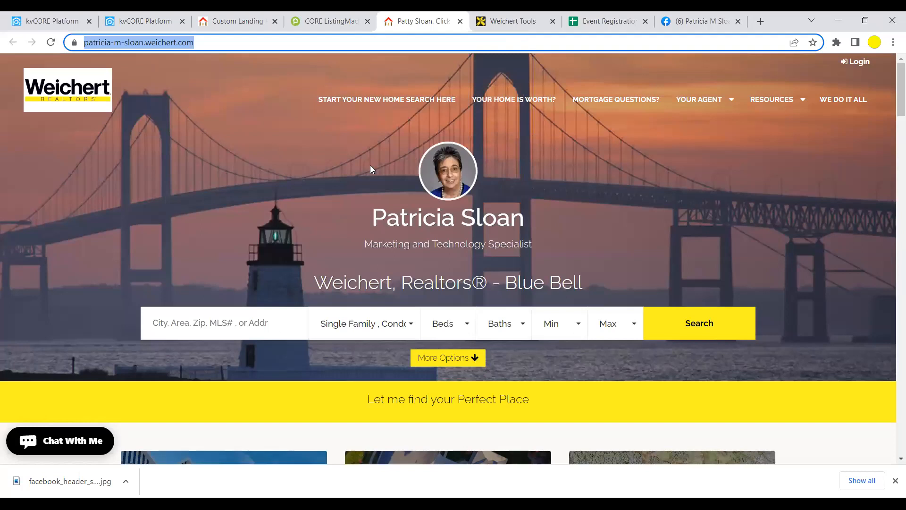
left_click(523, 102)
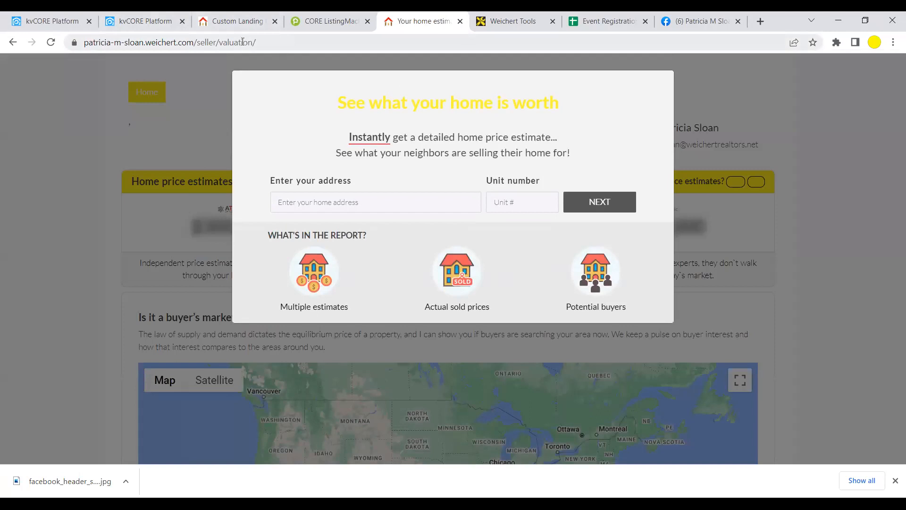
left_click(12, 43)
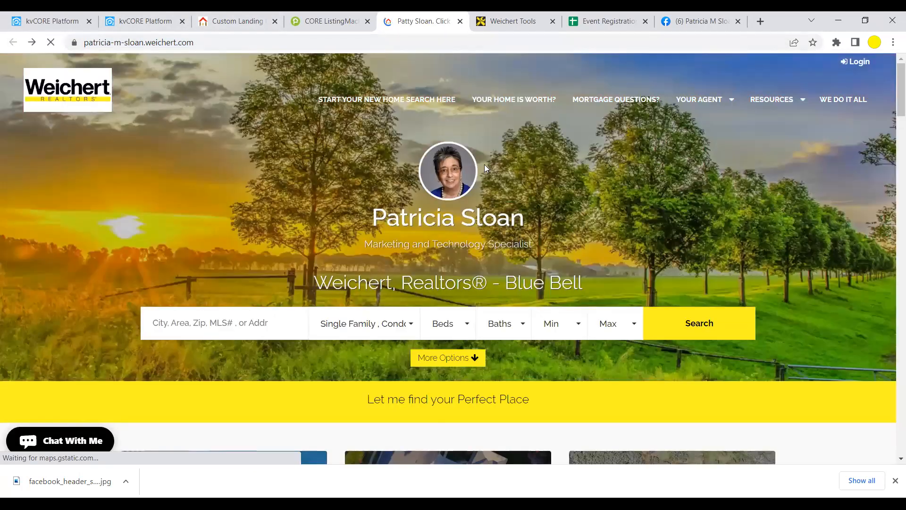
- Look over the We Do It All page, then return home and copy the homepage address
mouse_move(771, 104)
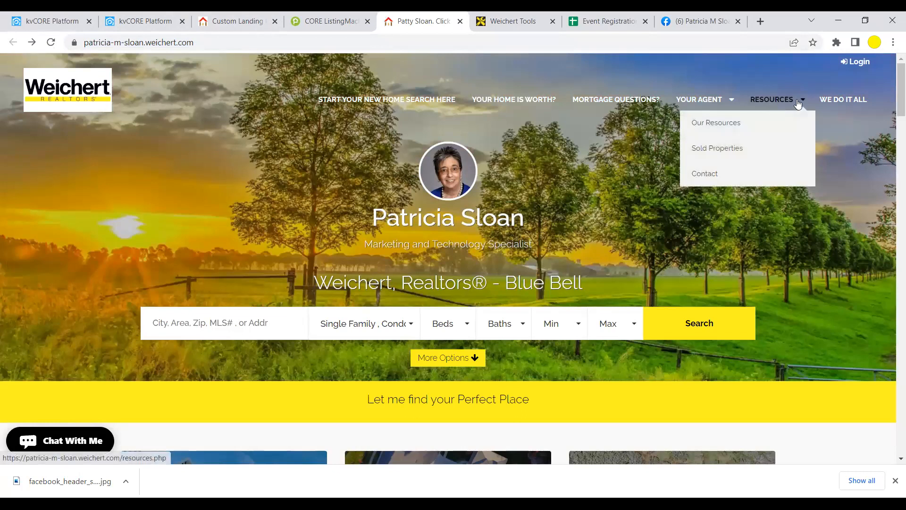
left_click(847, 100)
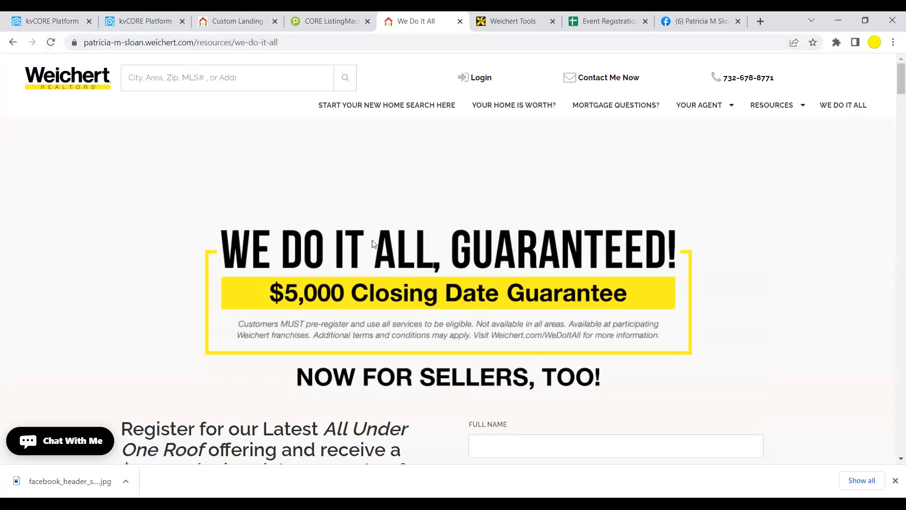
scroll(373, 236, "down", 3)
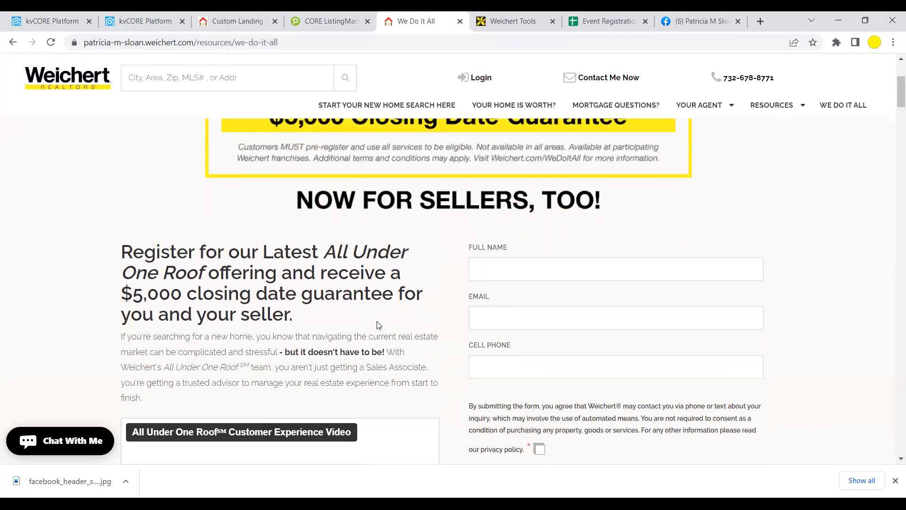
scroll(381, 330, "down", 3)
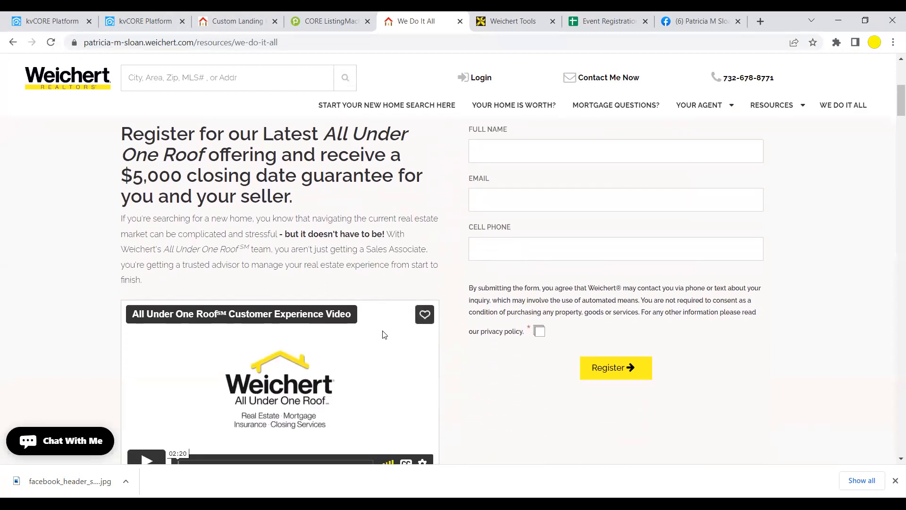
scroll(385, 334, "up", 6)
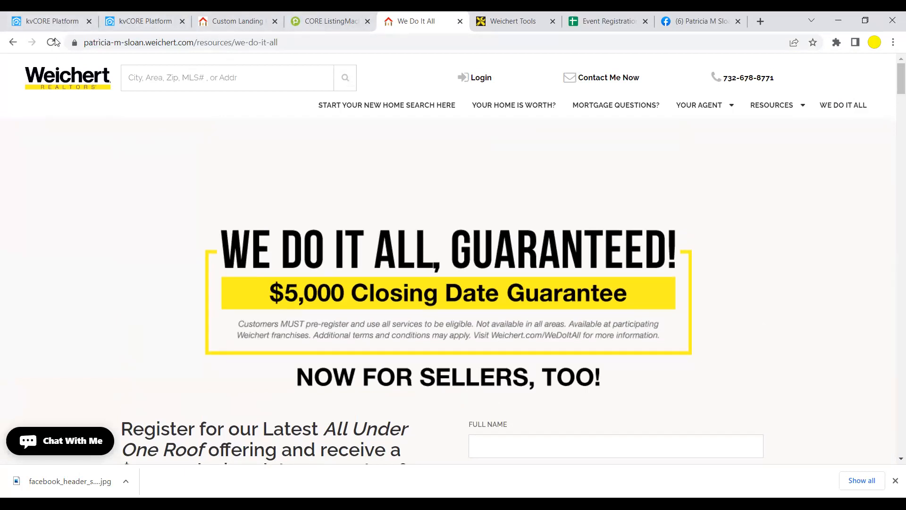
left_click(15, 43)
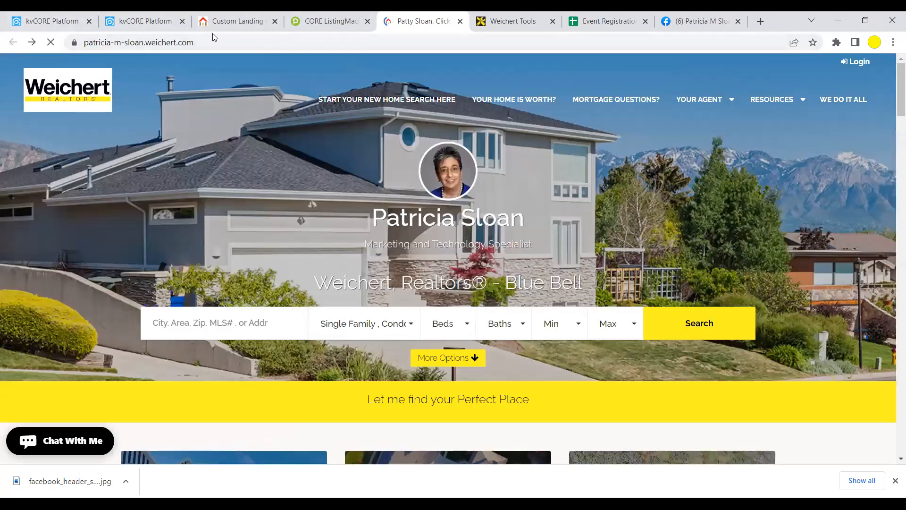
left_click(206, 41)
right_click(164, 41)
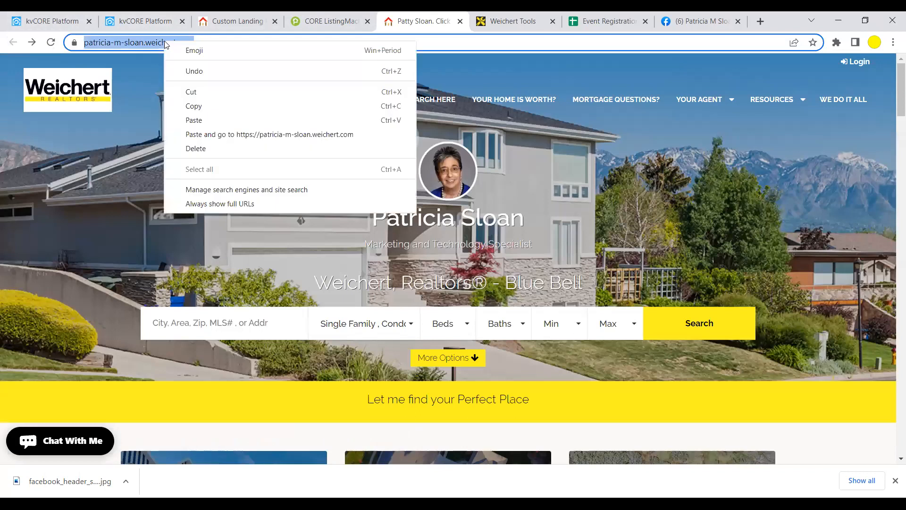
left_click(174, 106)
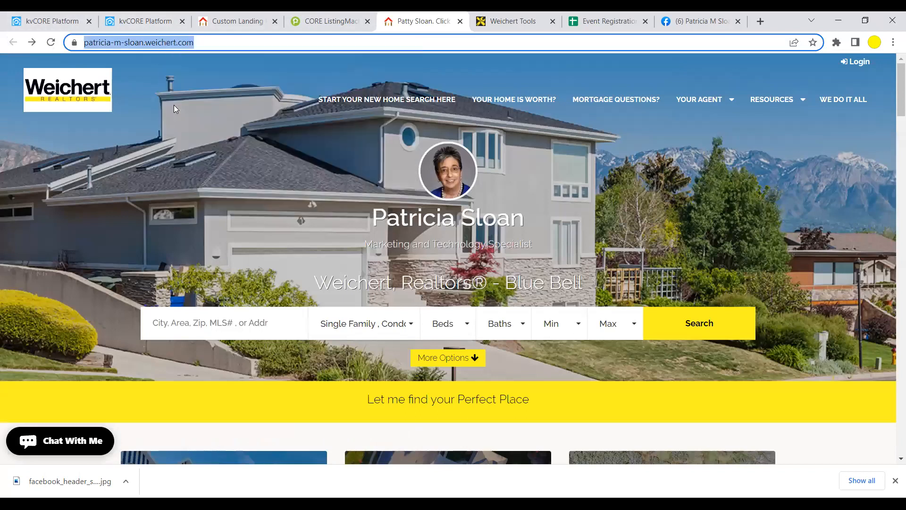
- Paste the agent's homepage address into the landing page's URL After Login field
left_click(237, 21)
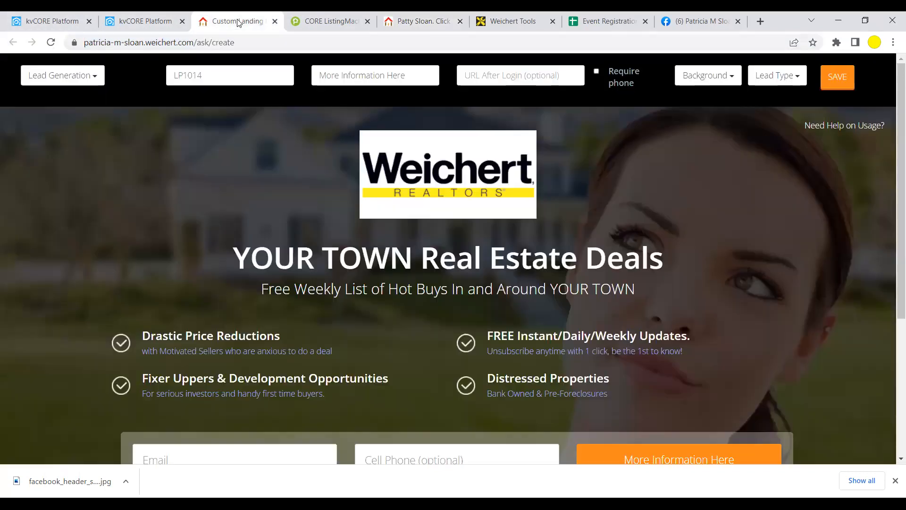
left_click(483, 72)
right_click(483, 72)
left_click(511, 165)
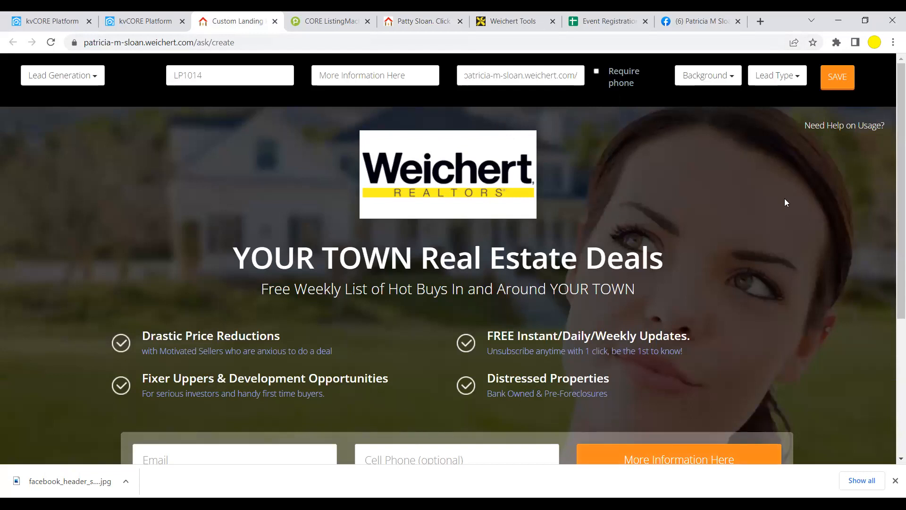
scroll(376, 349, "down", 1)
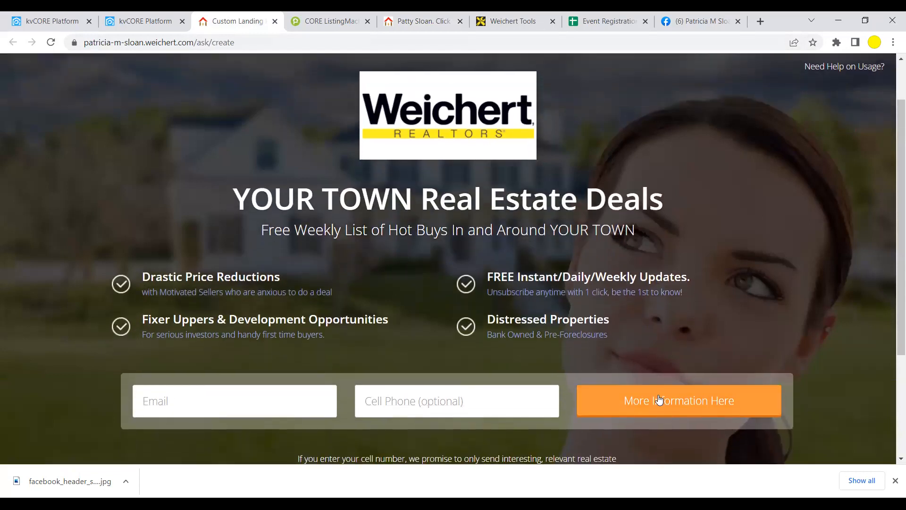
scroll(644, 289, "up", 1)
scroll(628, 240, "down", 1)
scroll(602, 168, "up", 1)
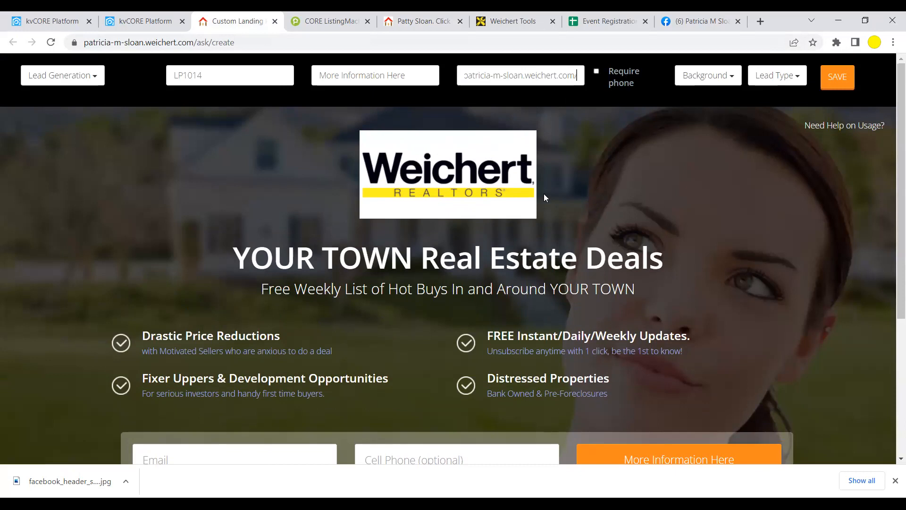
scroll(565, 195, "down", 2)
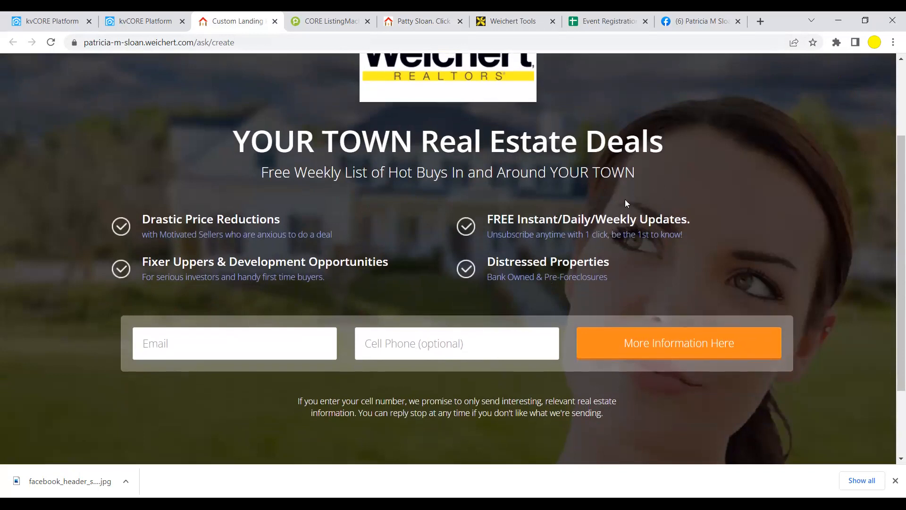
scroll(623, 189, "up", 3)
- Make Cell Phone a required field on the landing page form
left_click(597, 71)
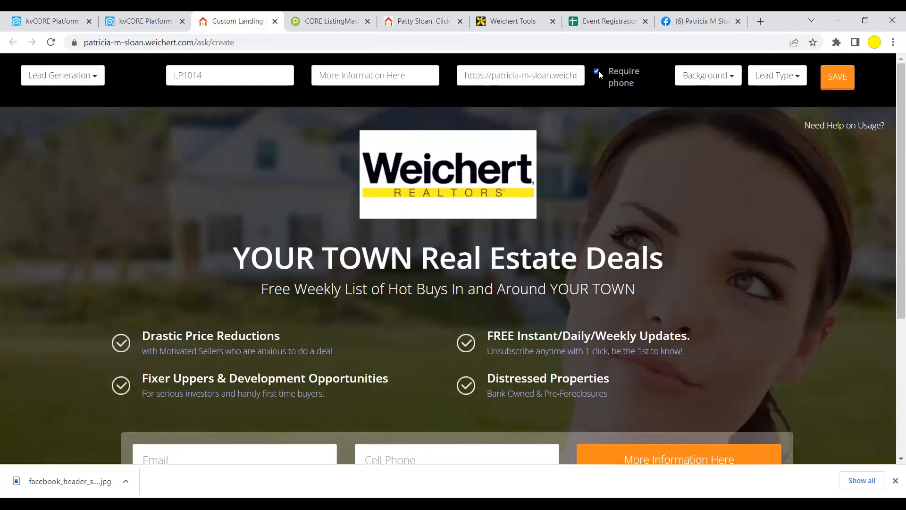
scroll(618, 185, "down", 2)
scroll(619, 189, "down", 1)
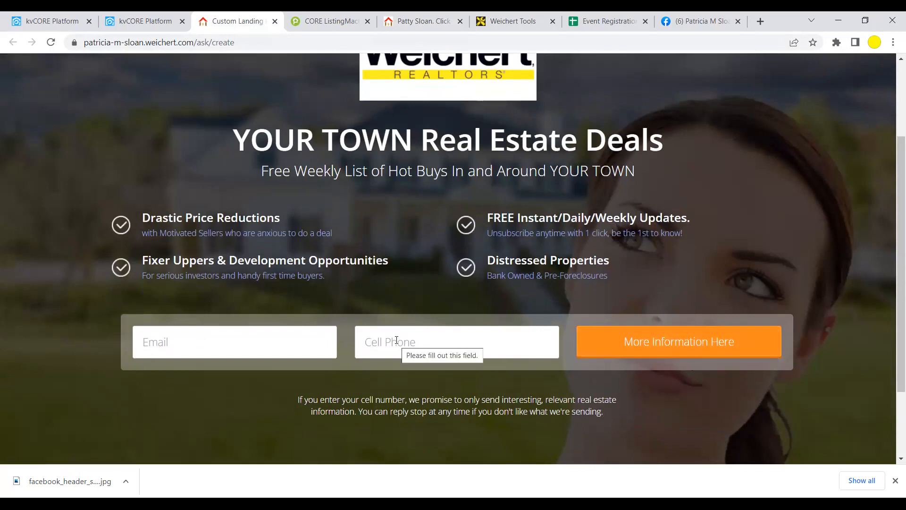
scroll(677, 250, "up", 2)
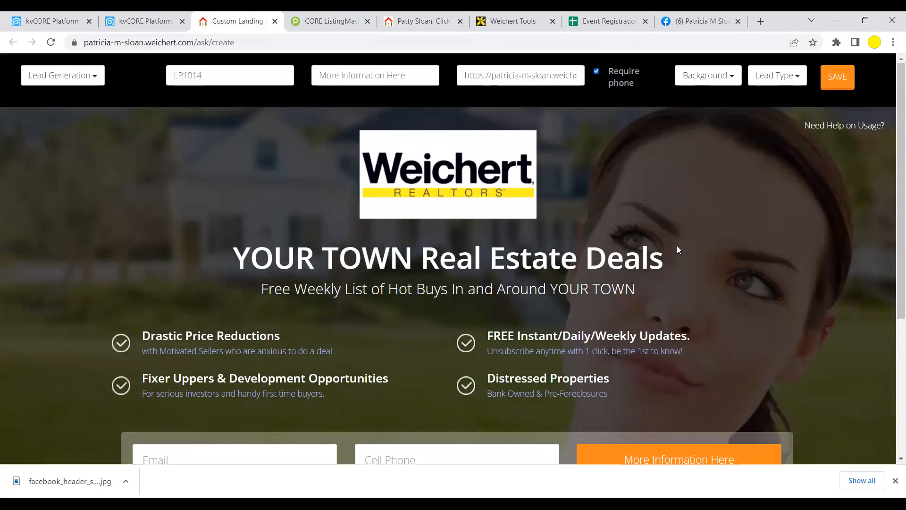
- Set the landing page background image to Kitchen
left_click(697, 77)
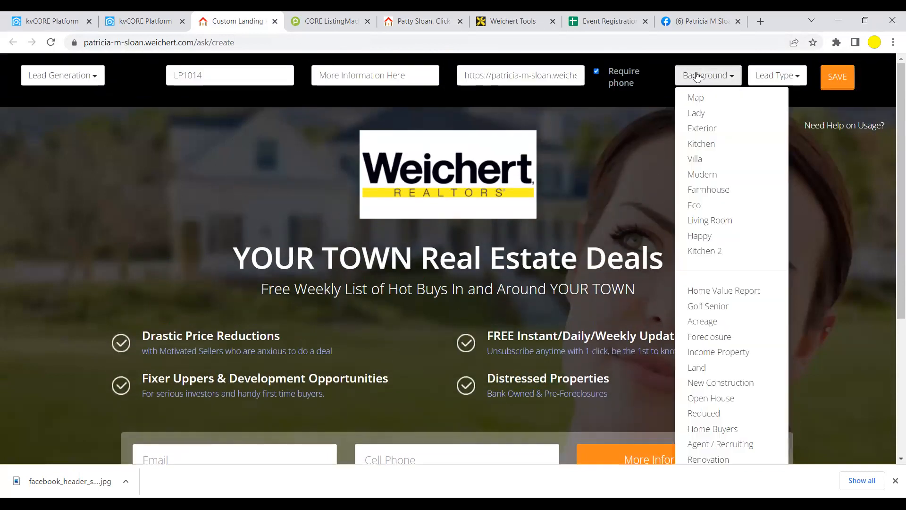
scroll(722, 191, "down", 3)
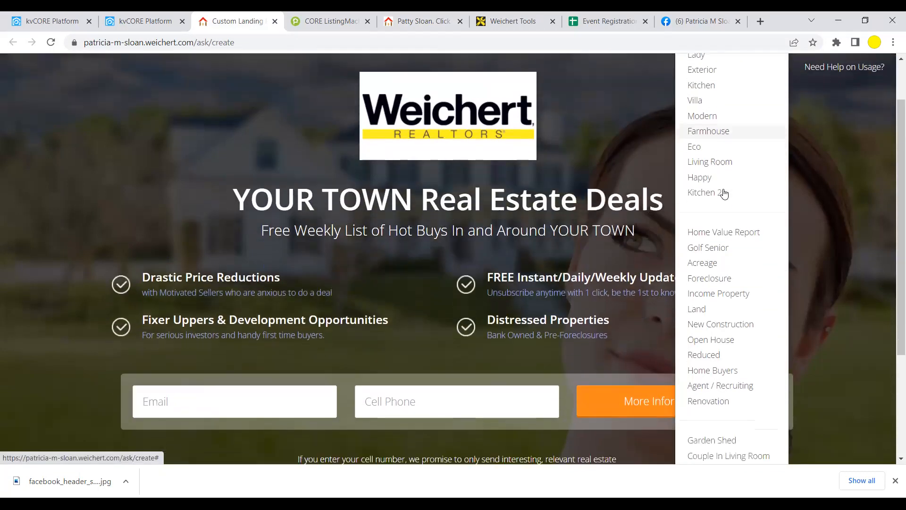
scroll(725, 194, "down", 2)
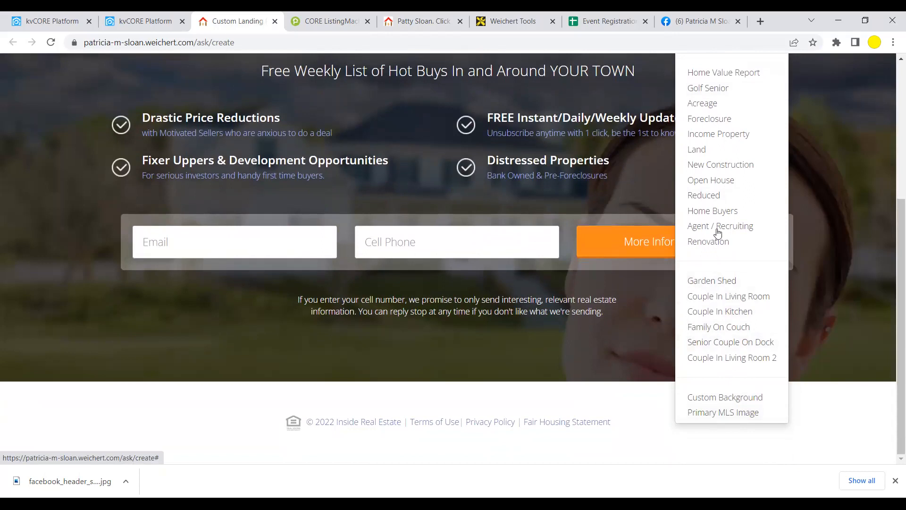
scroll(710, 134, "up", 4)
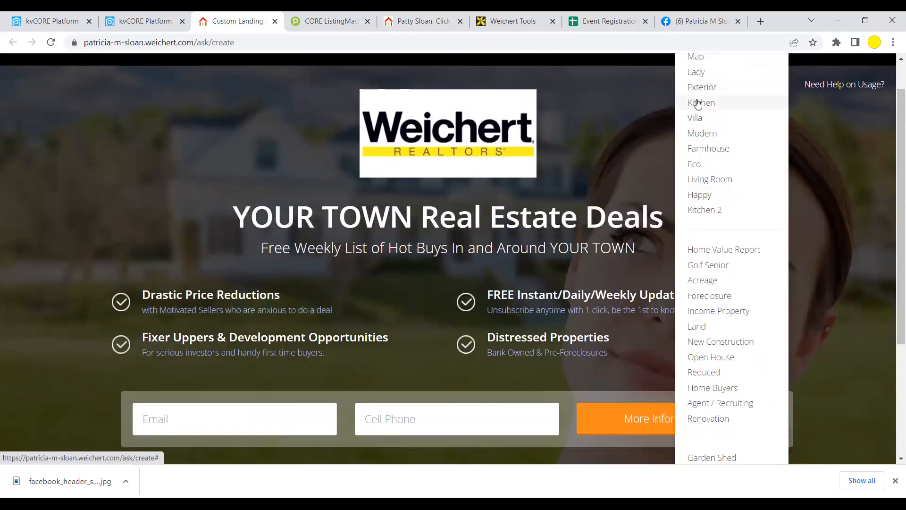
left_click(701, 102)
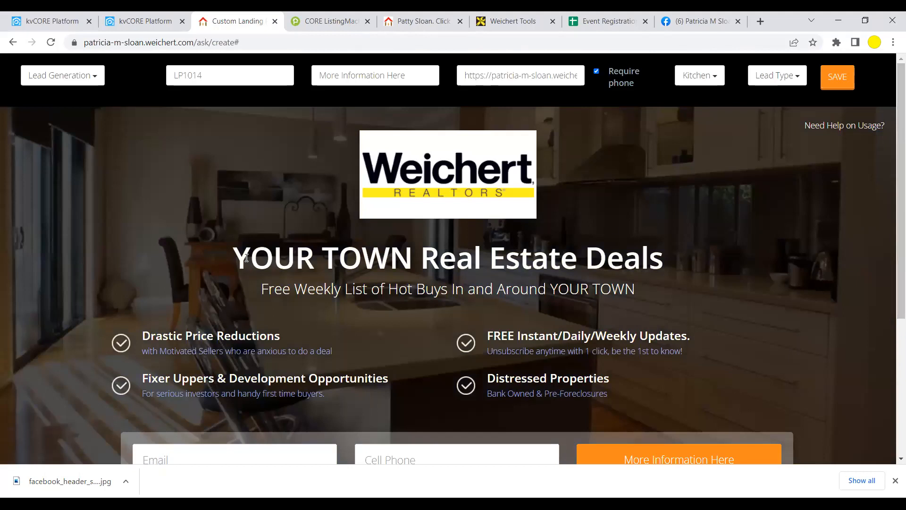
- Replace the headline with 'Open House Sunday 1-3pm' and the subtitle with the property's street address
left_click_drag(250, 257, 230, 252)
left_click(647, 251)
type("Op")
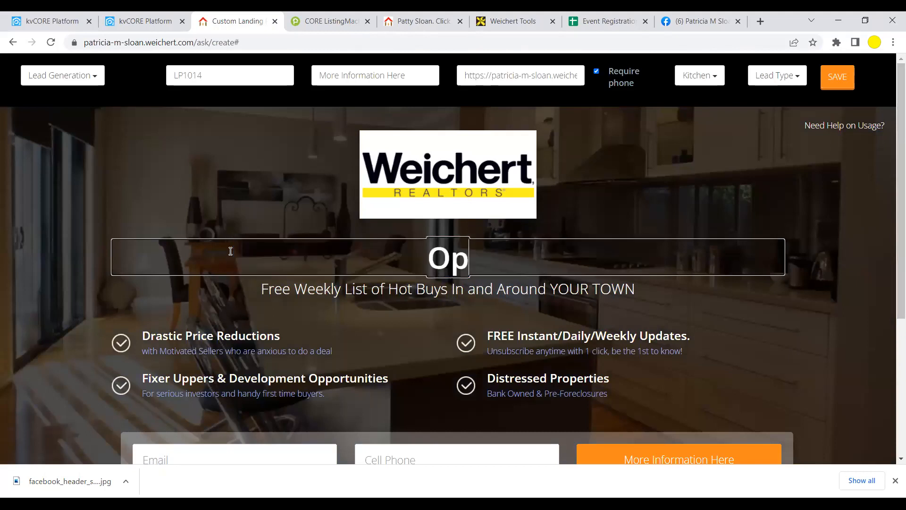
type("en House Sund")
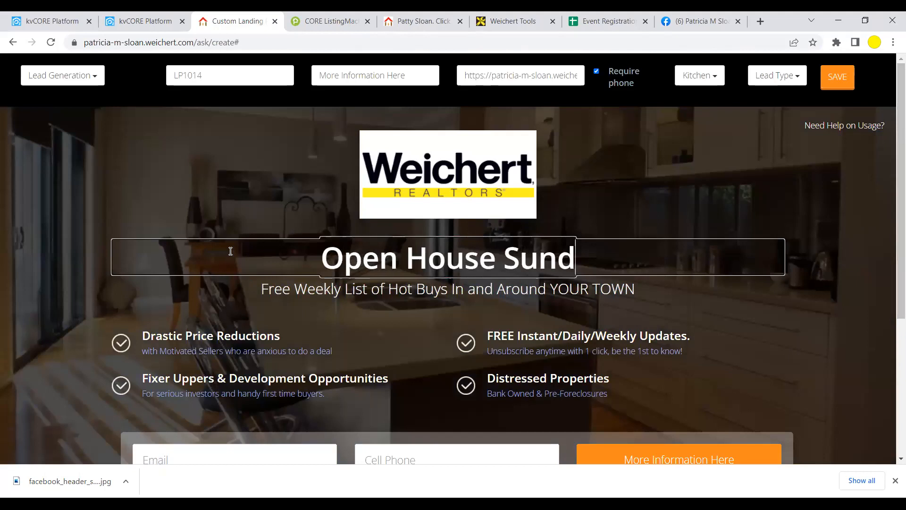
type("ay 1-3pm")
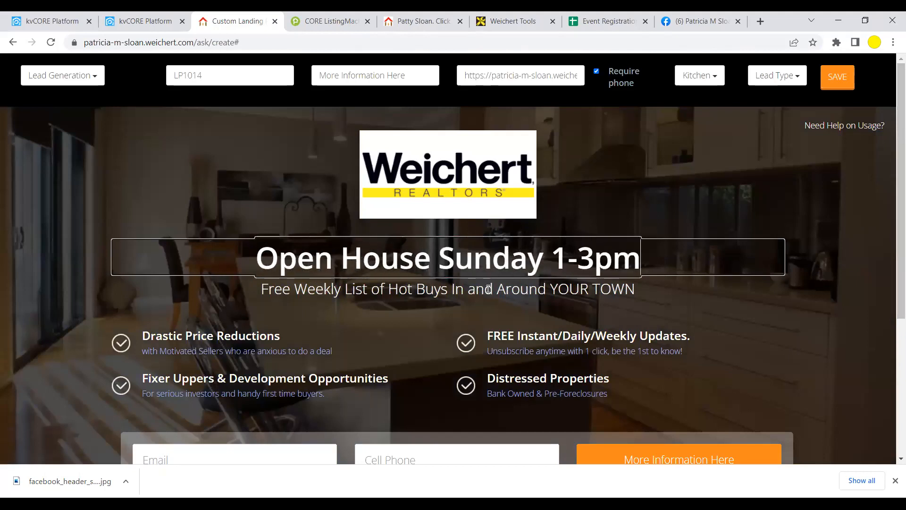
left_click_drag(640, 287, 246, 291)
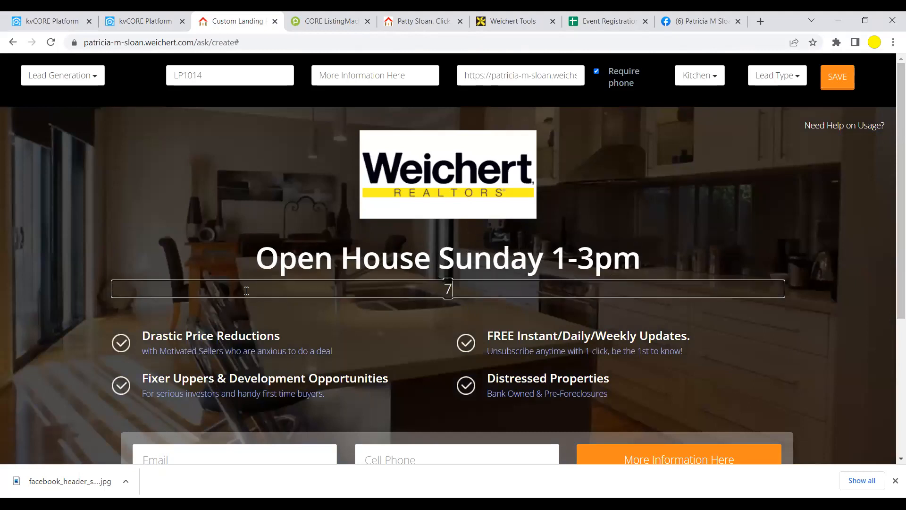
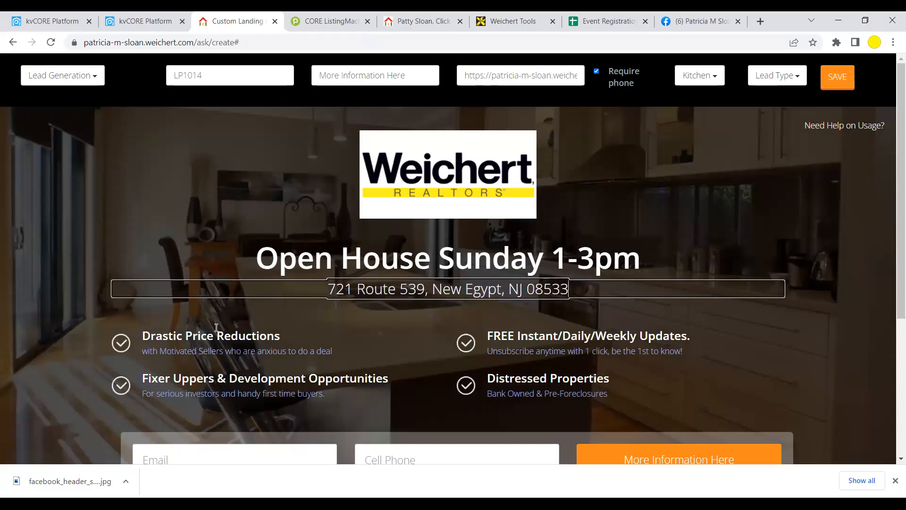
- Remove Drastic Price Reductions and retitle the first feature 'Join Me at this lovely home' / '3Bedrooms 2 Baths'
left_click(186, 337)
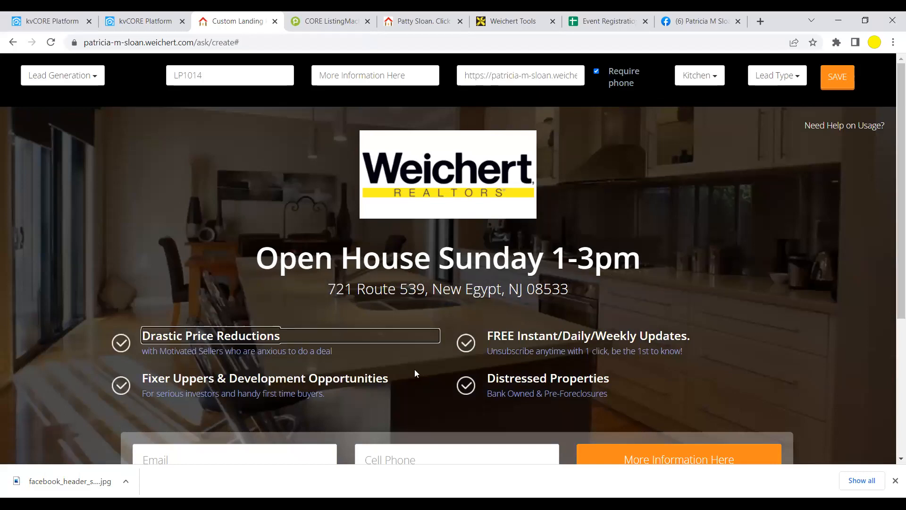
left_click(233, 351)
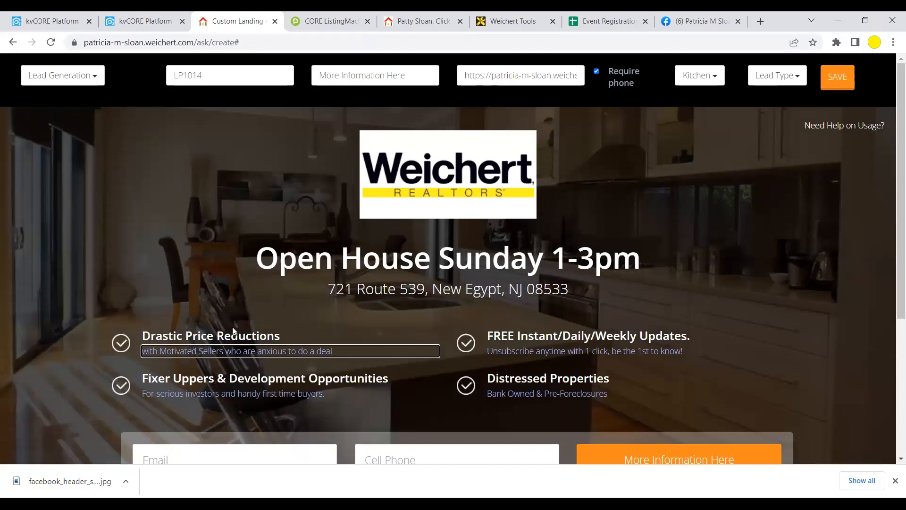
double_click(227, 335)
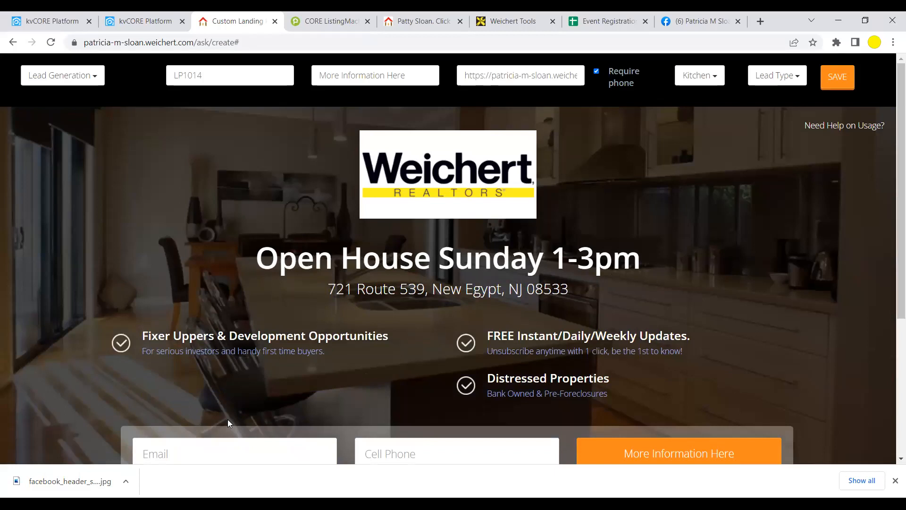
left_click(230, 337)
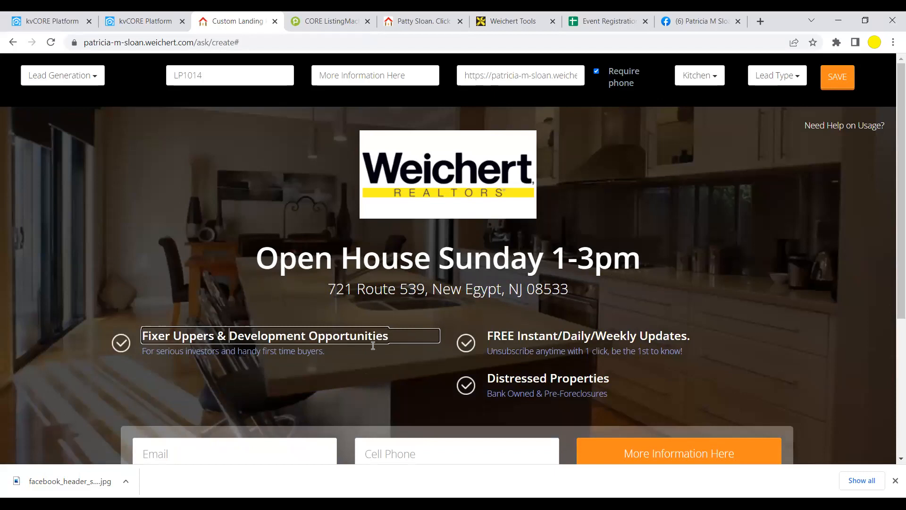
left_click_drag(388, 335, 141, 345)
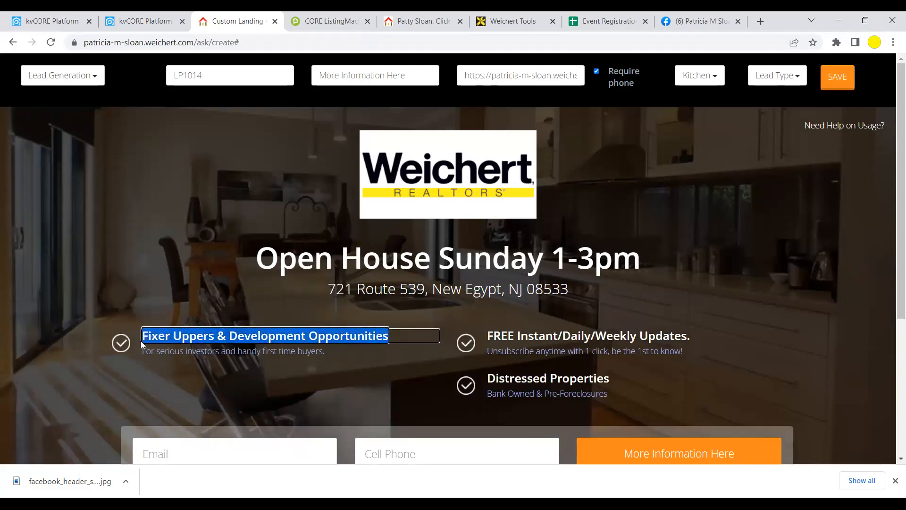
type("Join Me")
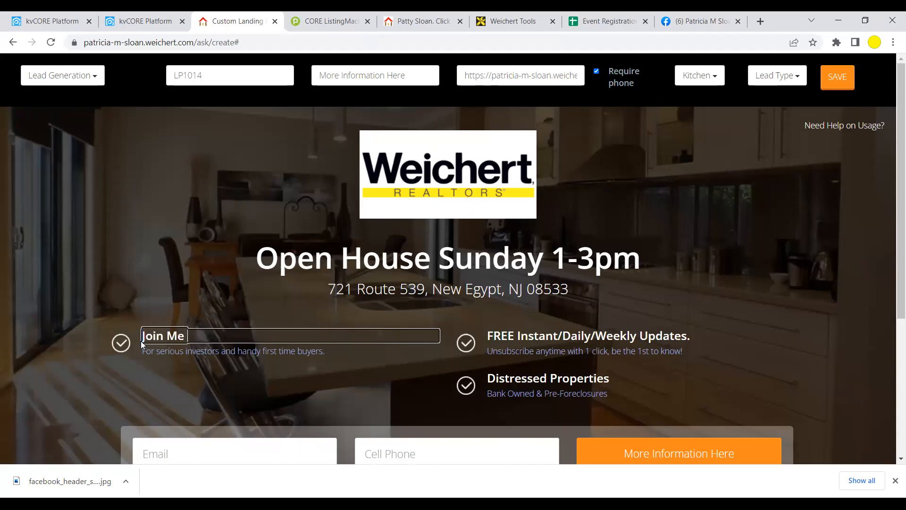
type(" at this love")
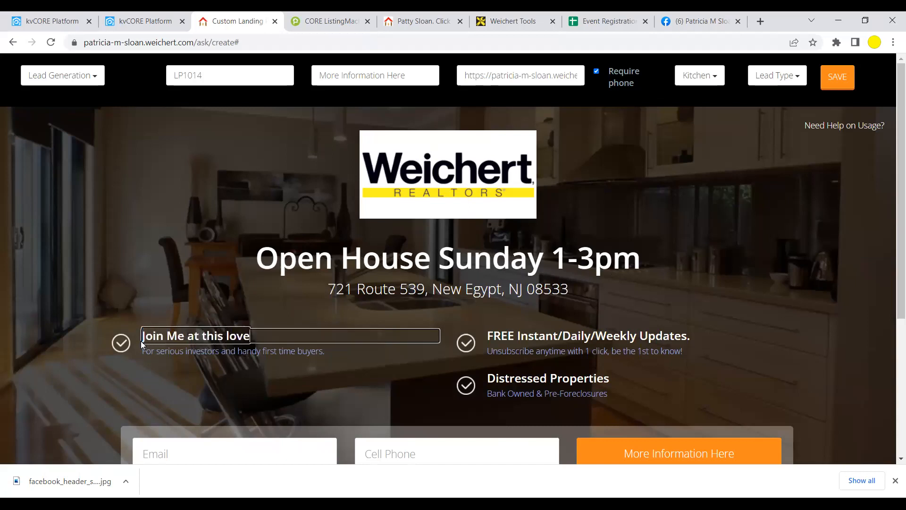
type("ly home")
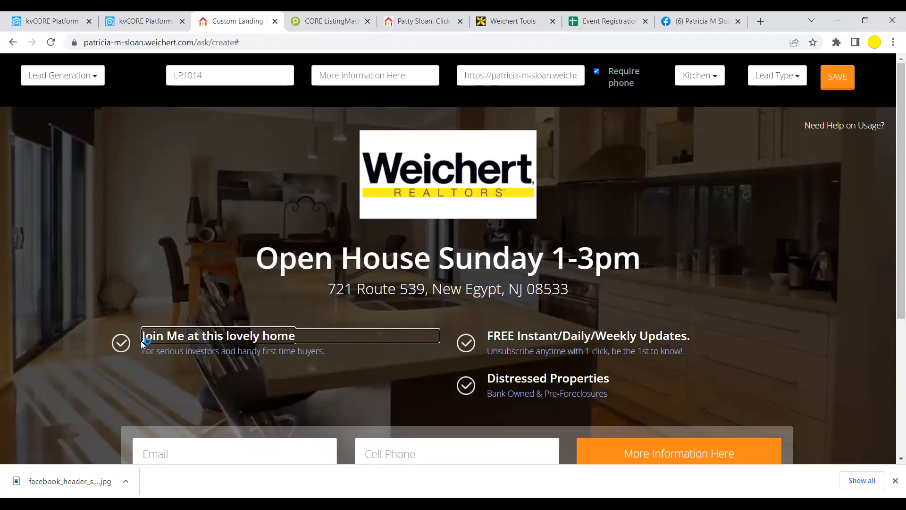
left_click_drag(325, 350, 141, 348)
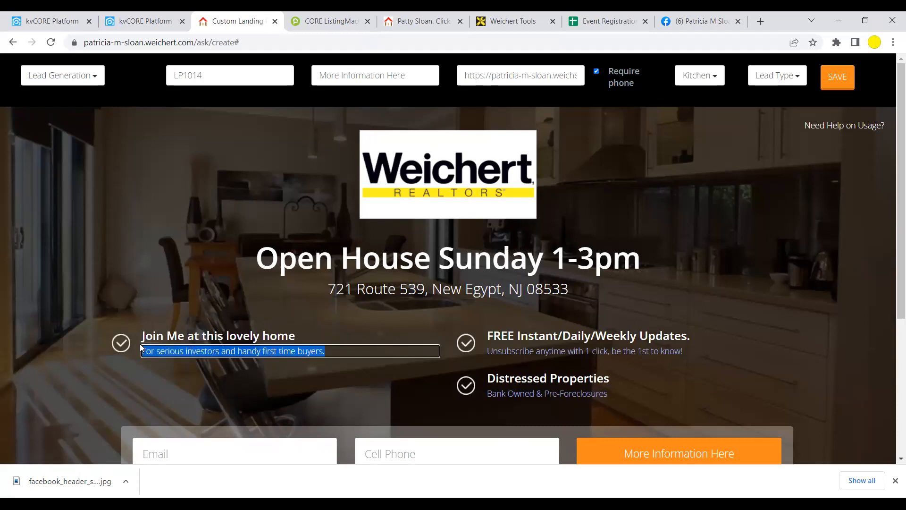
type("3Bed")
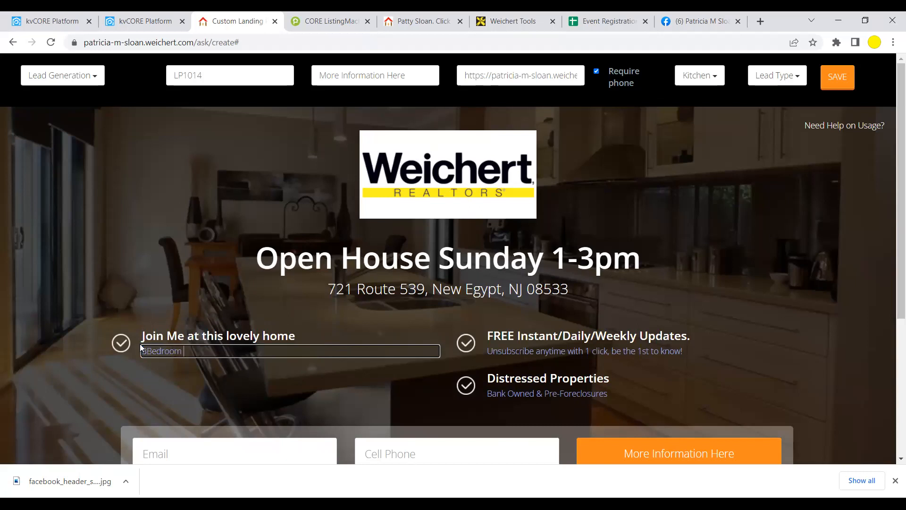
type("rooms 2 Baths")
- Rename the second feature heading to 'Community Amenities', correcting the misspelling with spell-check
left_click_drag(690, 336, 485, 339)
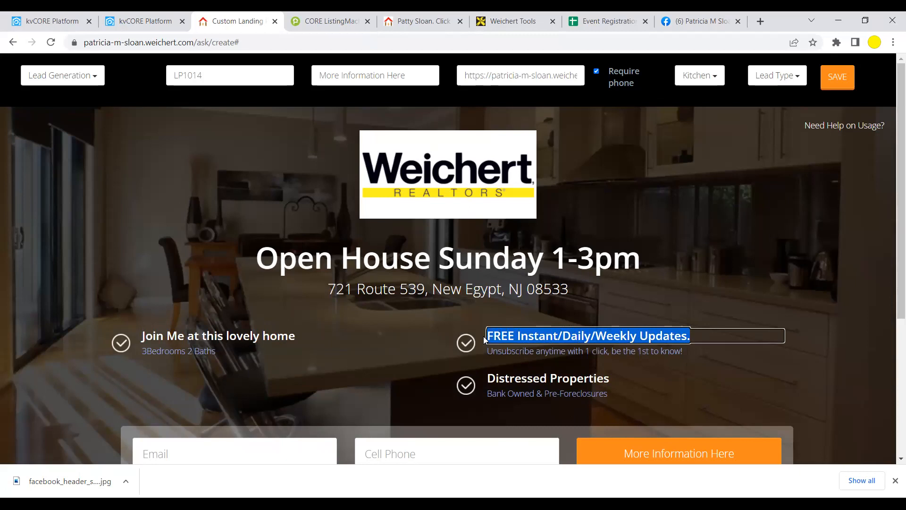
type("Com")
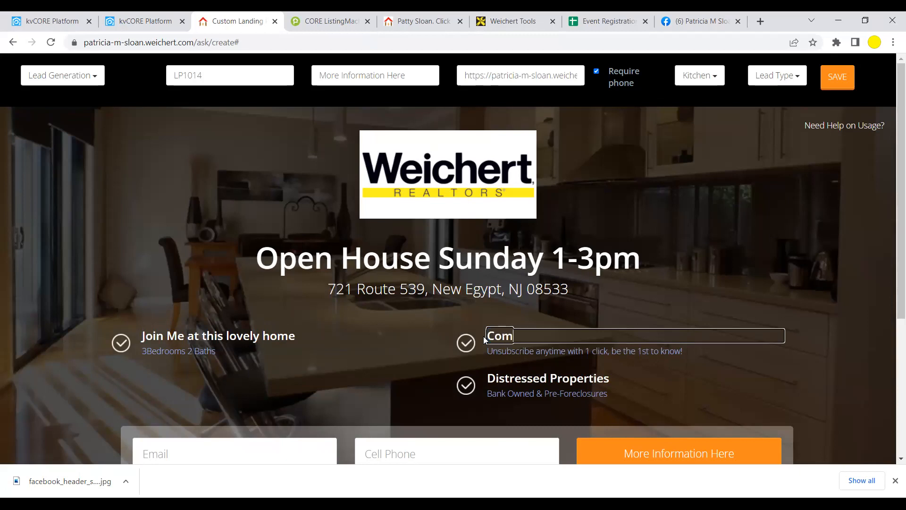
type("munity Ammen")
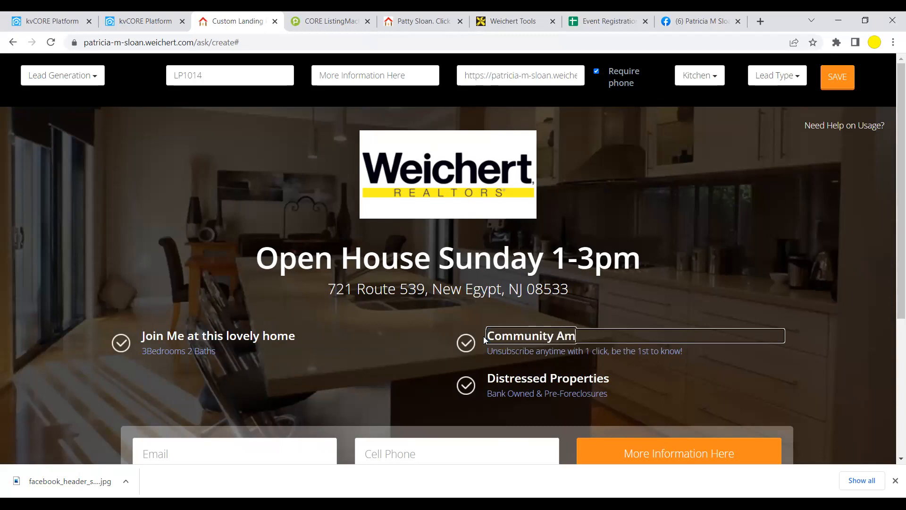
type("es")
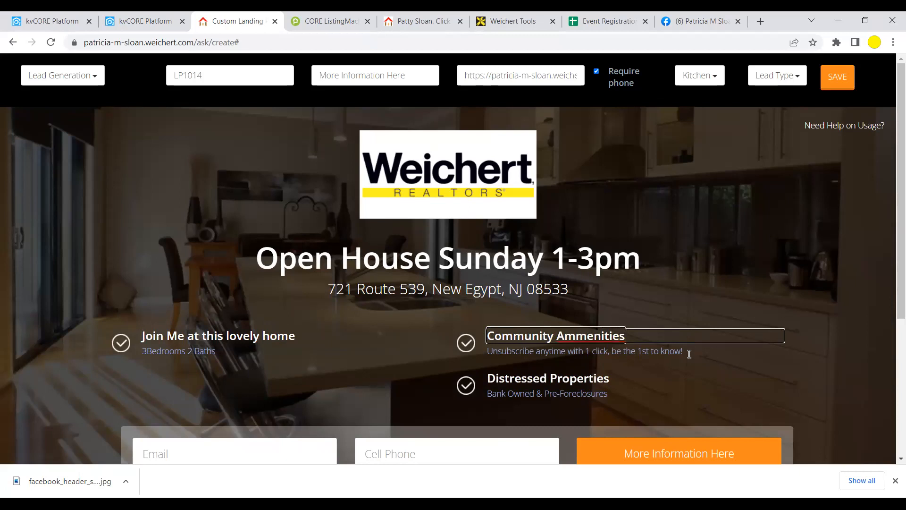
left_click(689, 354)
left_click_drag(688, 352, 590, 342)
left_click(589, 337)
right_click(590, 338)
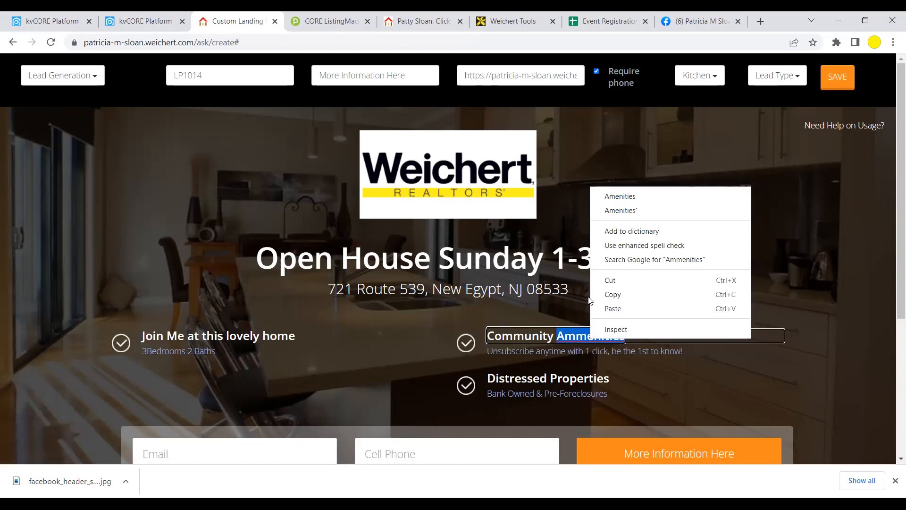
left_click(611, 198)
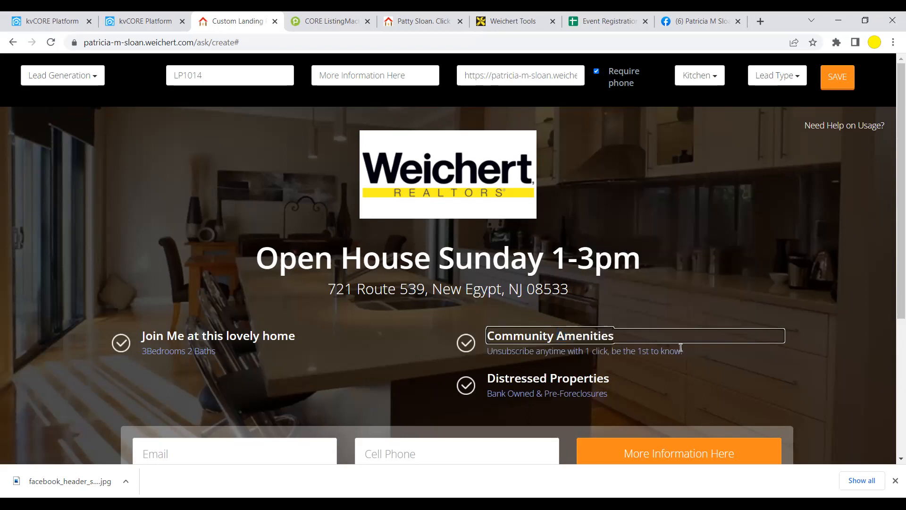
scroll(326, 315, "down", 1)
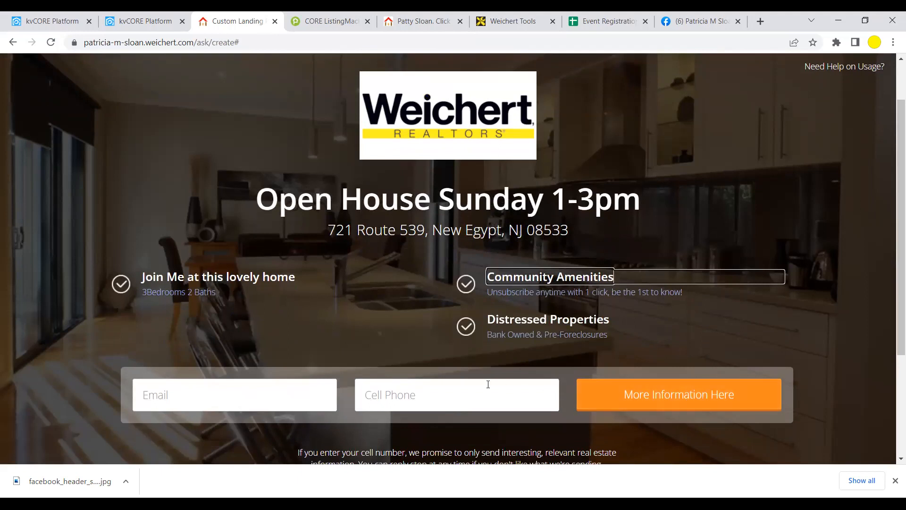
scroll(488, 384, "up", 2)
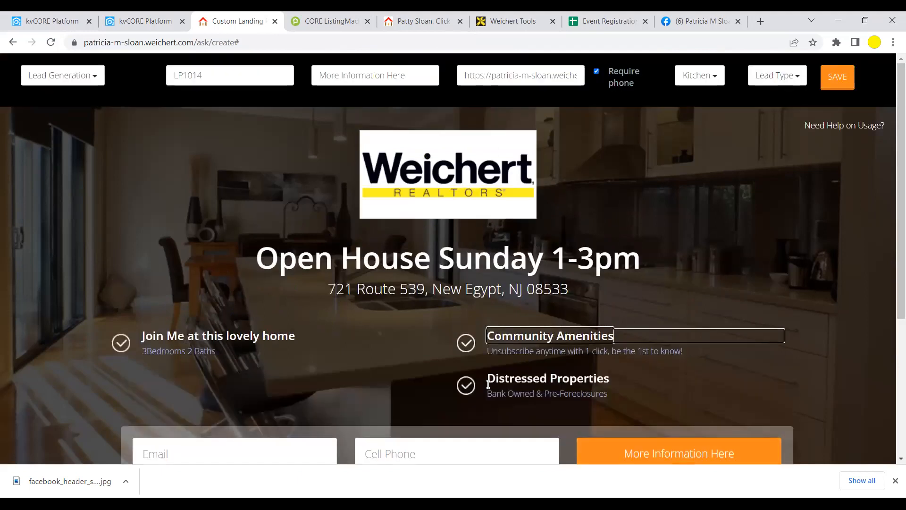
- Save the open-house landing page and confirm the no-further-edits warning
left_click(843, 79)
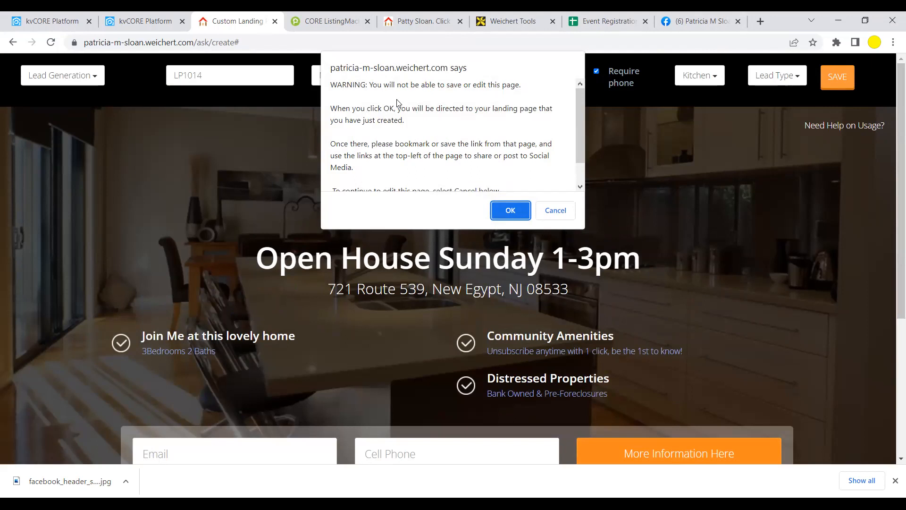
left_click(507, 213)
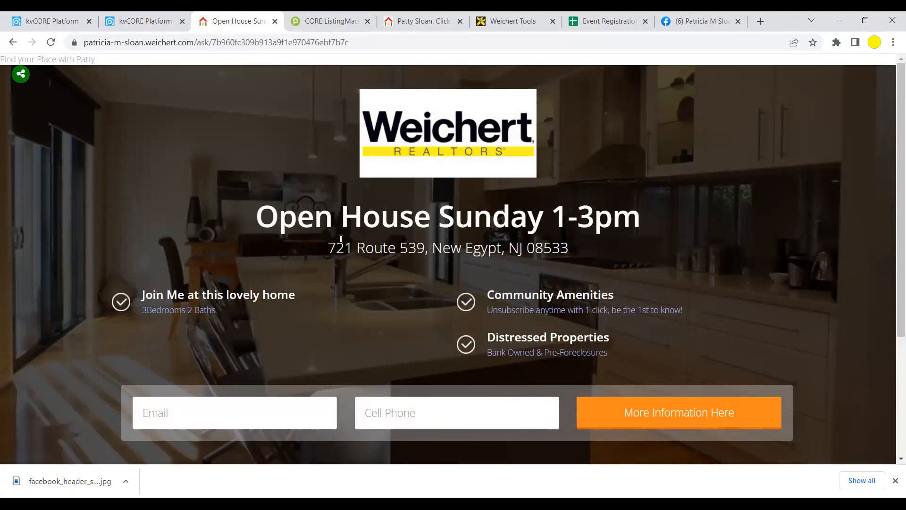
- From Playbooks, start promoting the listing and open Leverage Social Media > Digital Promotion
left_click(149, 20)
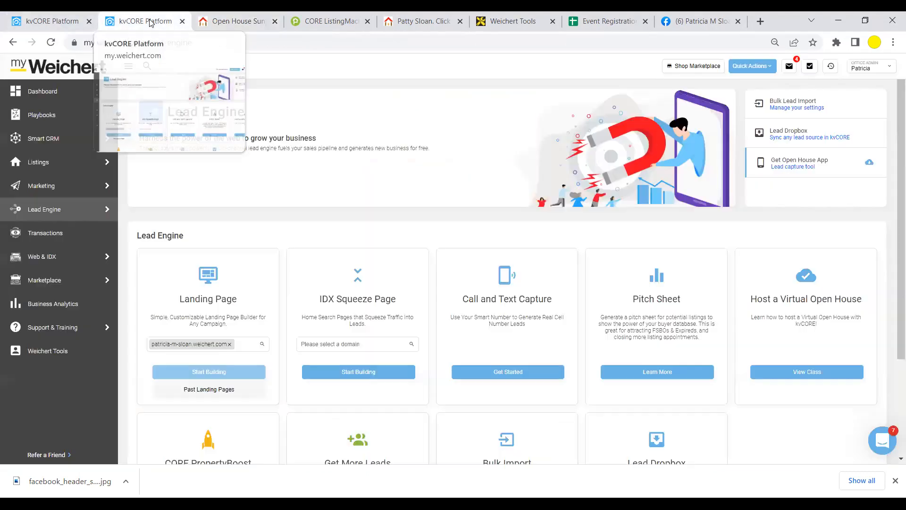
left_click(36, 117)
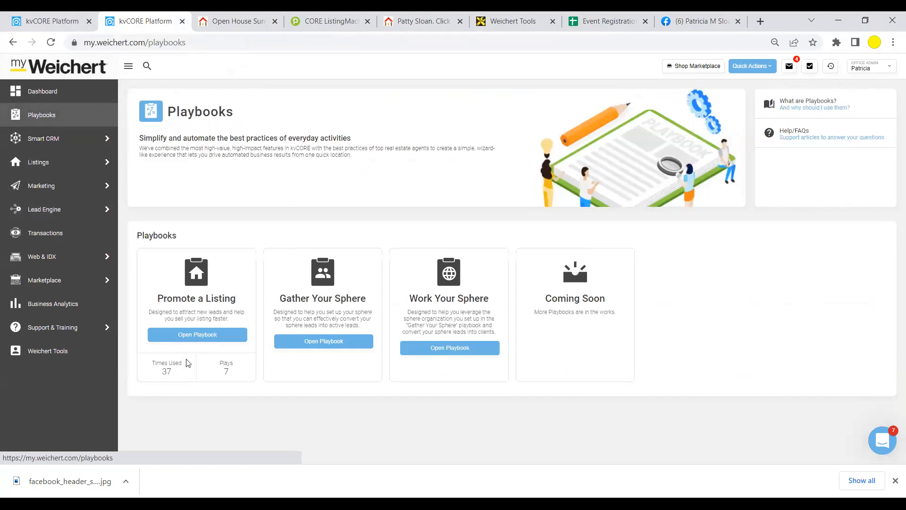
left_click(202, 335)
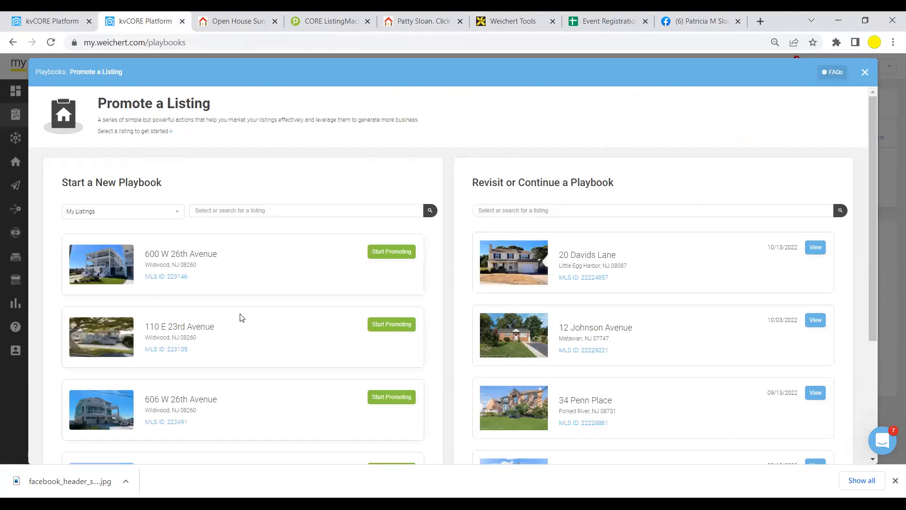
left_click(398, 254)
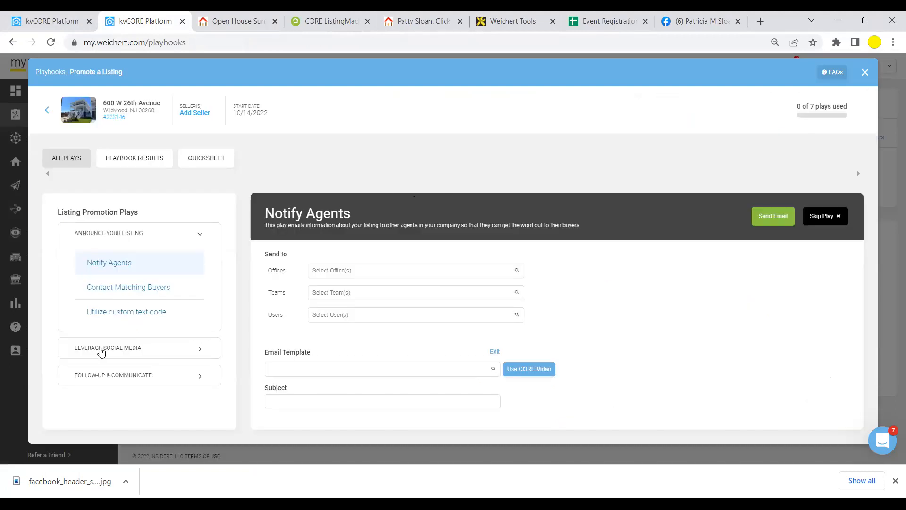
left_click(100, 351)
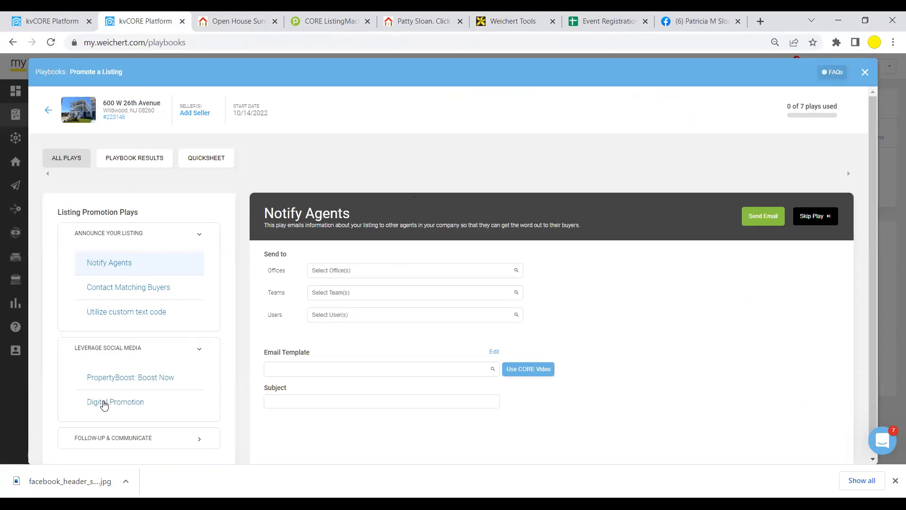
left_click(104, 401)
scroll(629, 338, "down", 3)
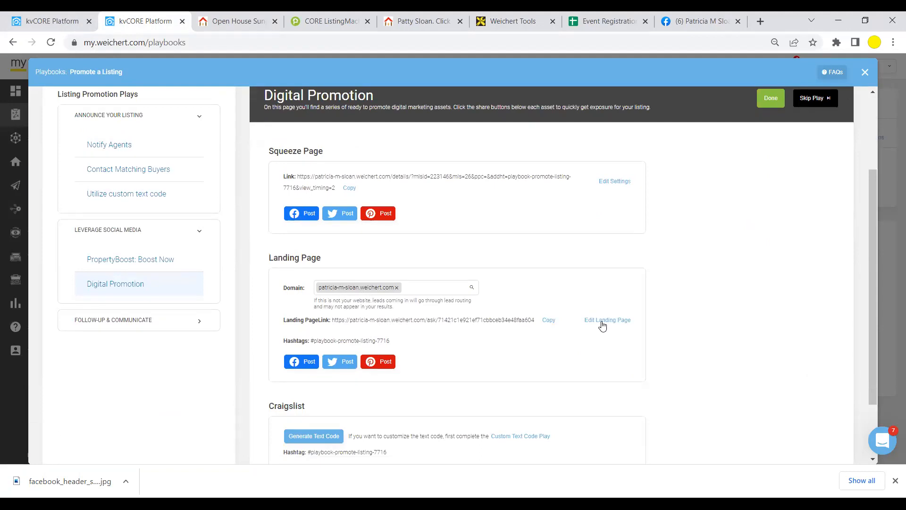
left_click(603, 325)
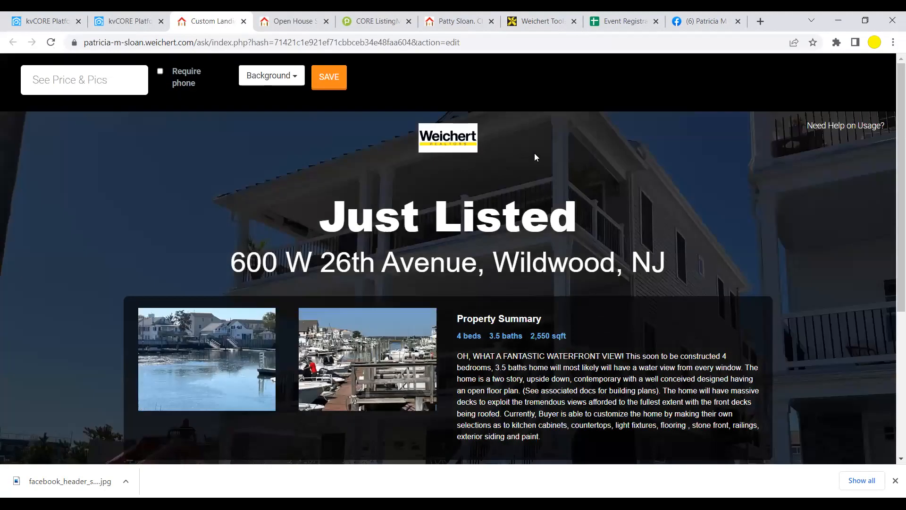
scroll(776, 243, "down", 2)
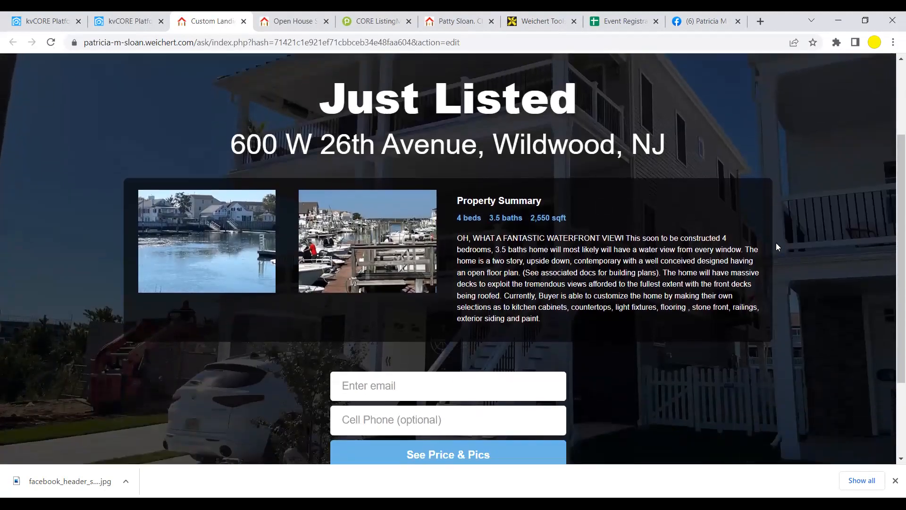
scroll(776, 243, "up", 1)
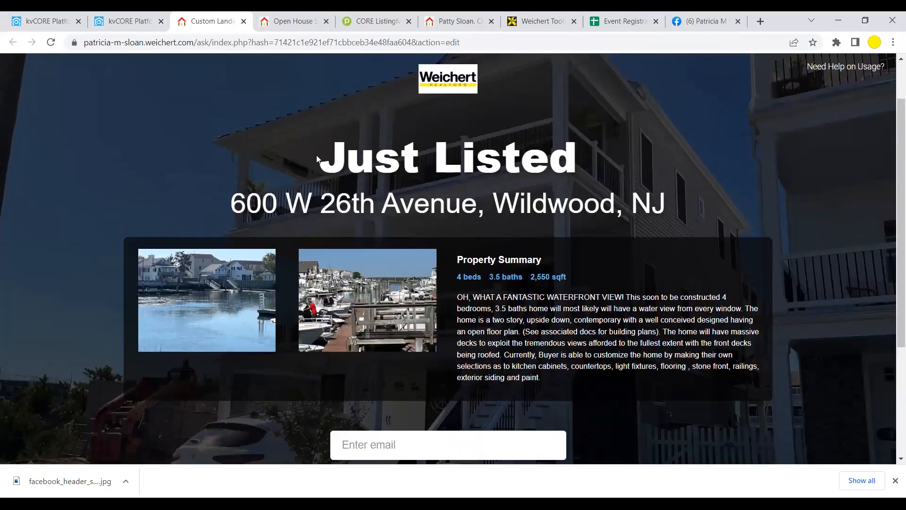
scroll(695, 345, "down", 1)
scroll(695, 345, "down", 1)
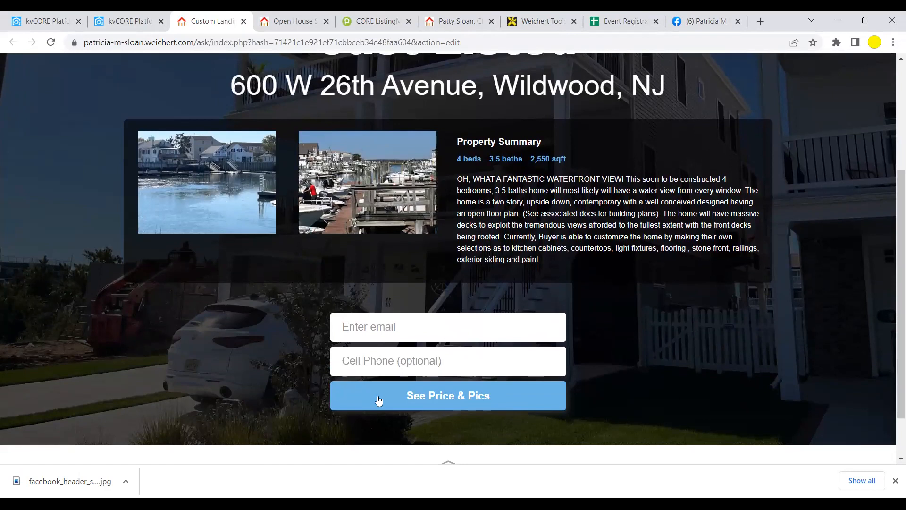
scroll(583, 348, "up", 3)
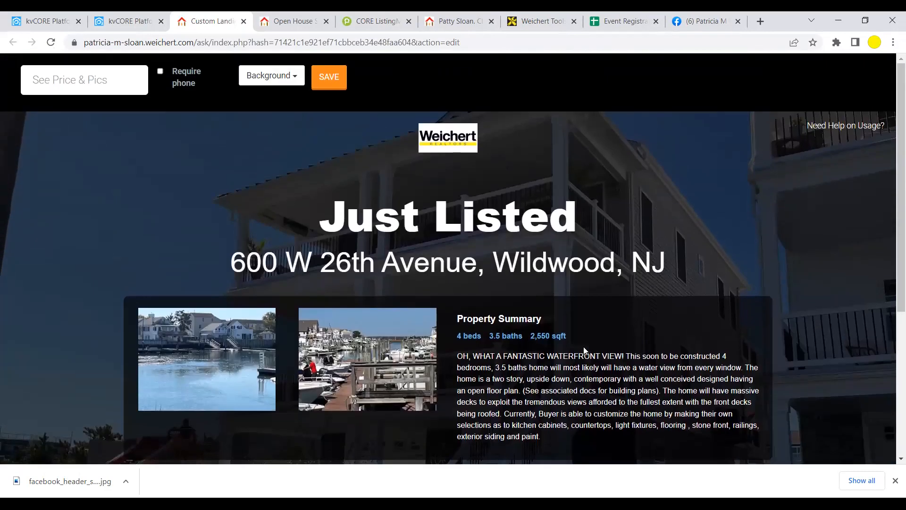
scroll(583, 349, "down", 2)
scroll(584, 346, "down", 2)
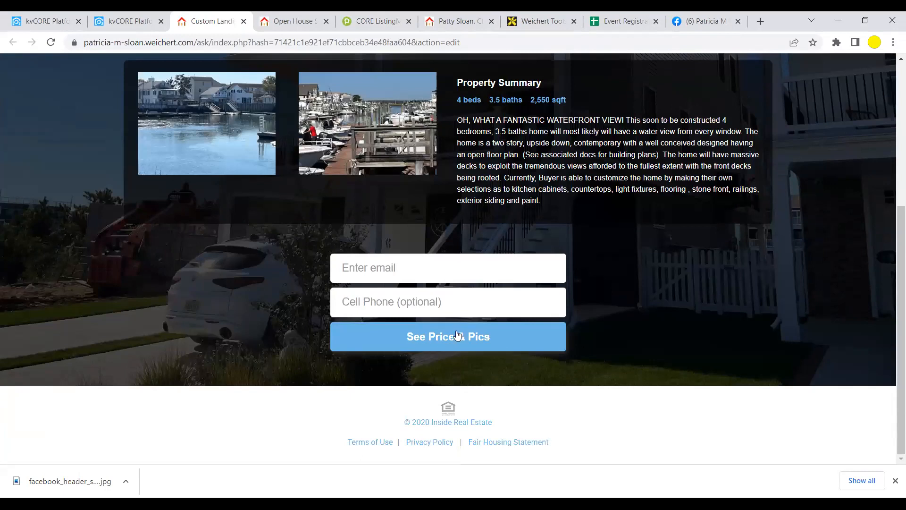
scroll(674, 365, "up", 5)
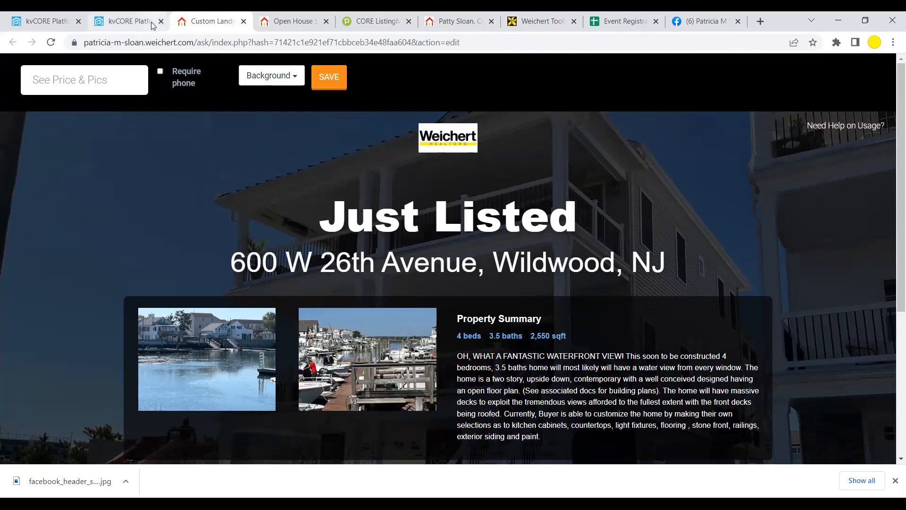
left_click(243, 22)
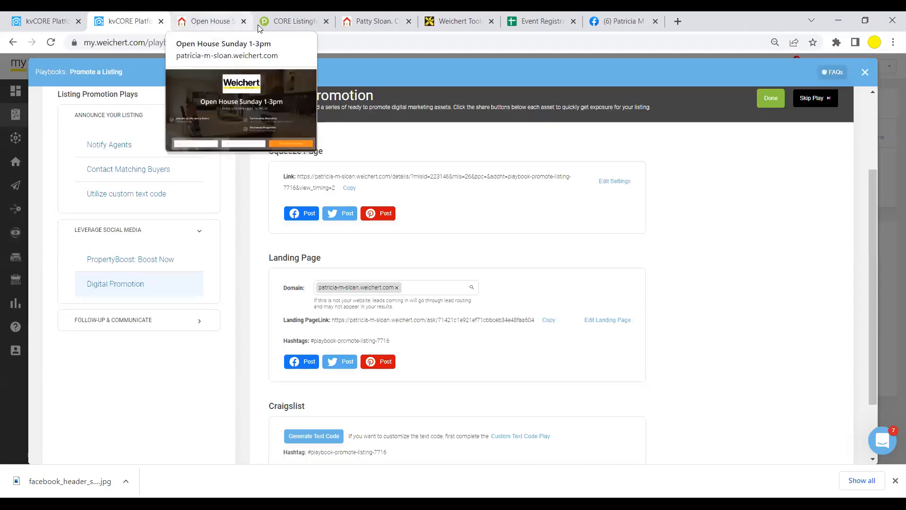
left_click(204, 21)
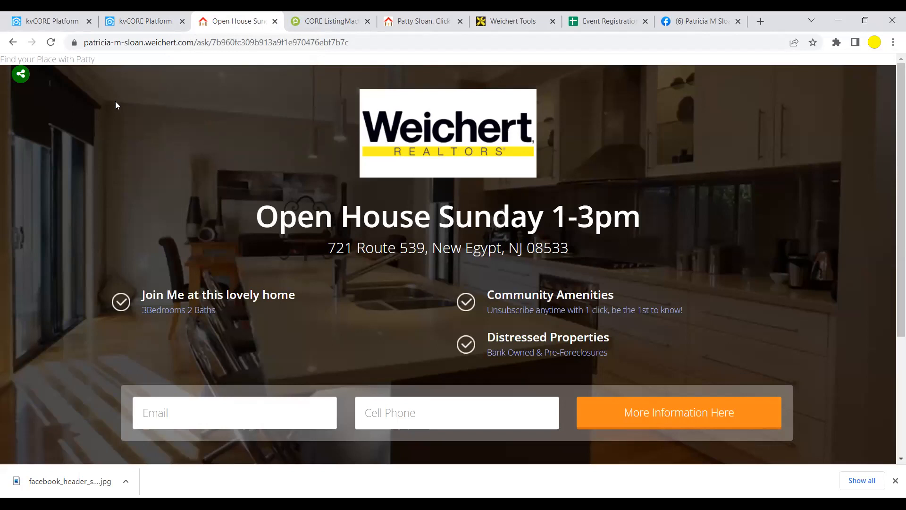
left_click(20, 75)
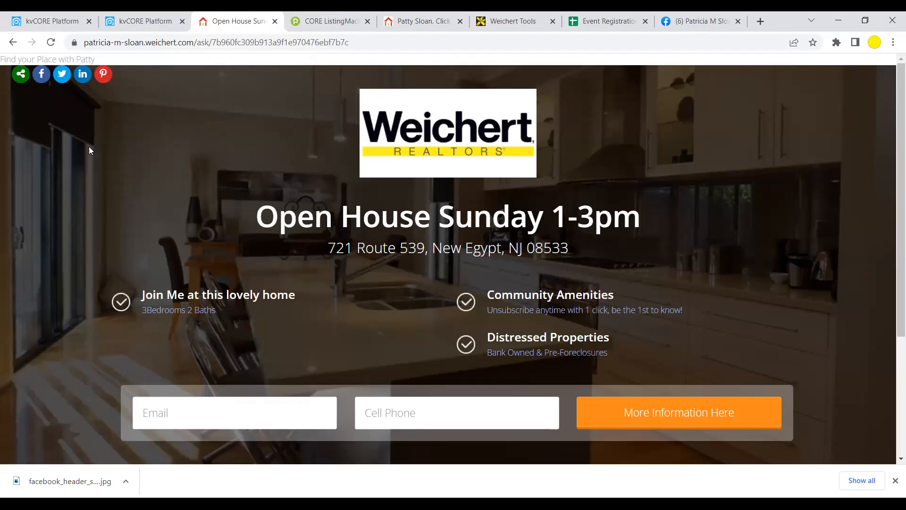
- Post the open-house link as the Jersey Shore realtor page, fixing 'infomration' and adding a text-me note with phone number
left_click(41, 76)
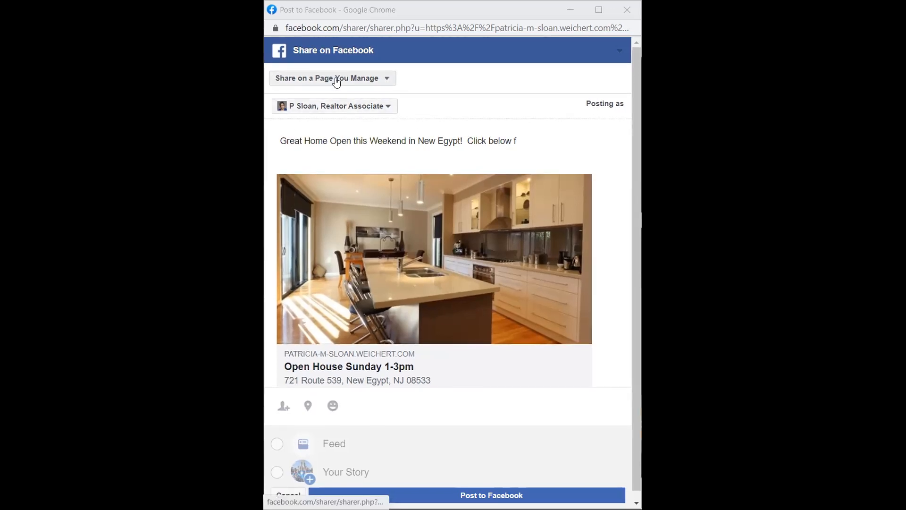
left_click(336, 156)
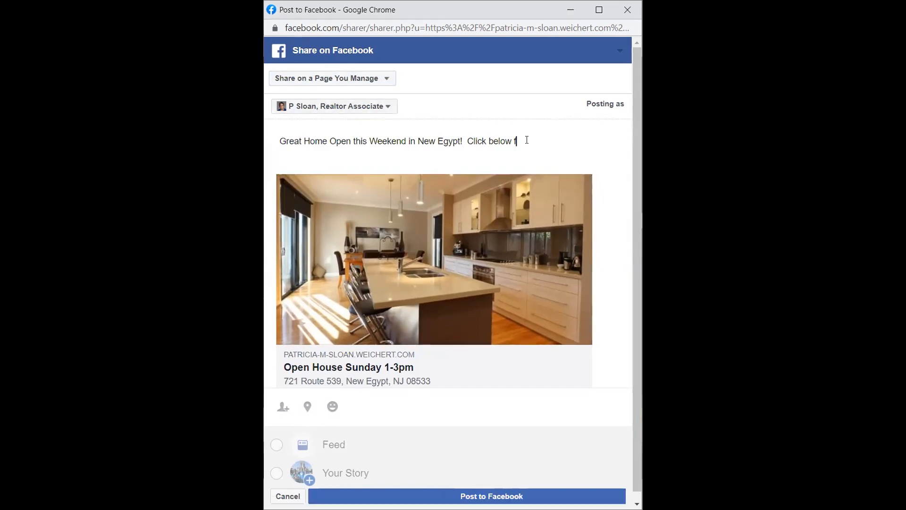
type("or more infomration")
left_click(391, 105)
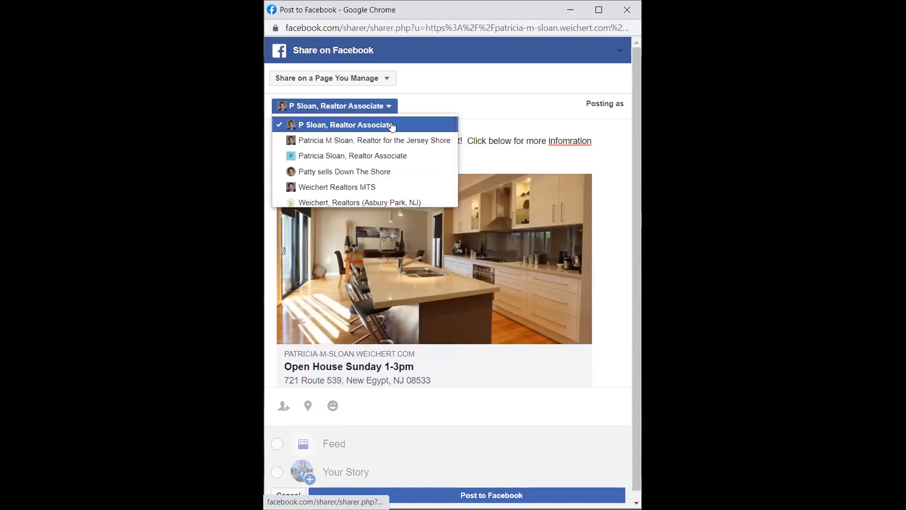
left_click(391, 140)
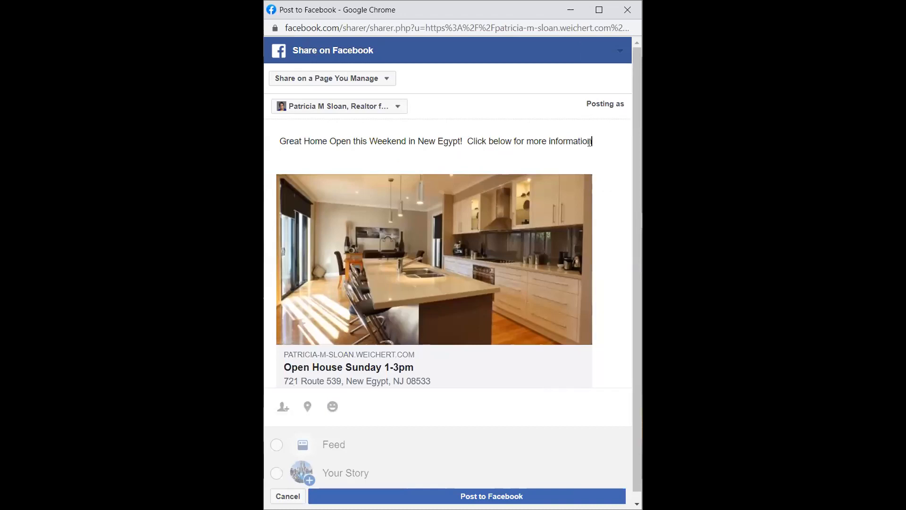
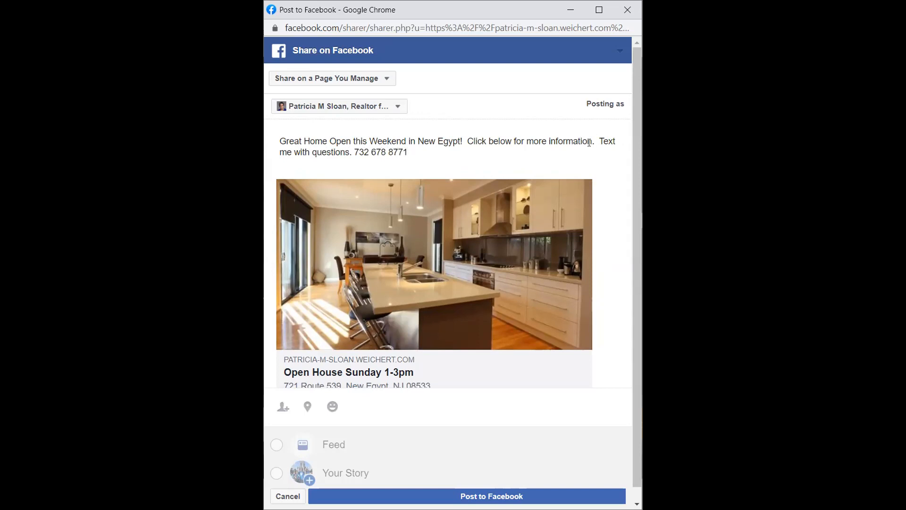
scroll(570, 201, "down", 1)
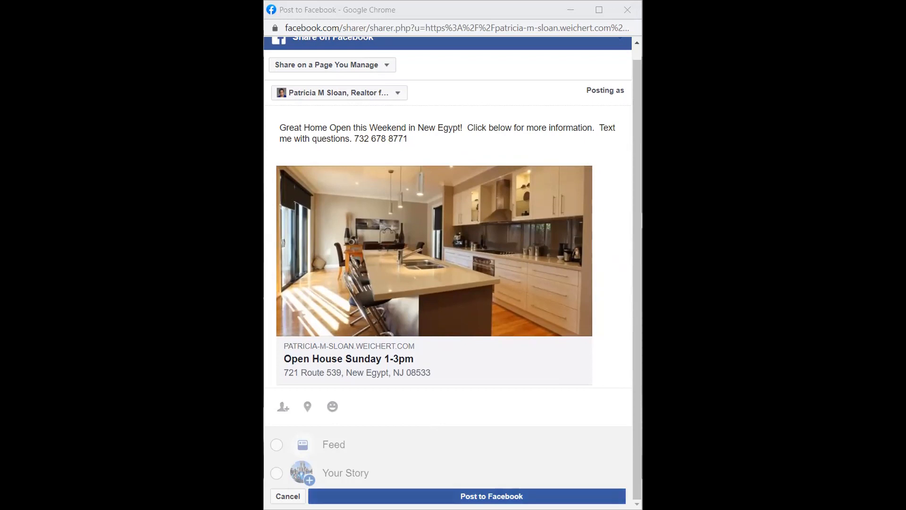
left_click(492, 496)
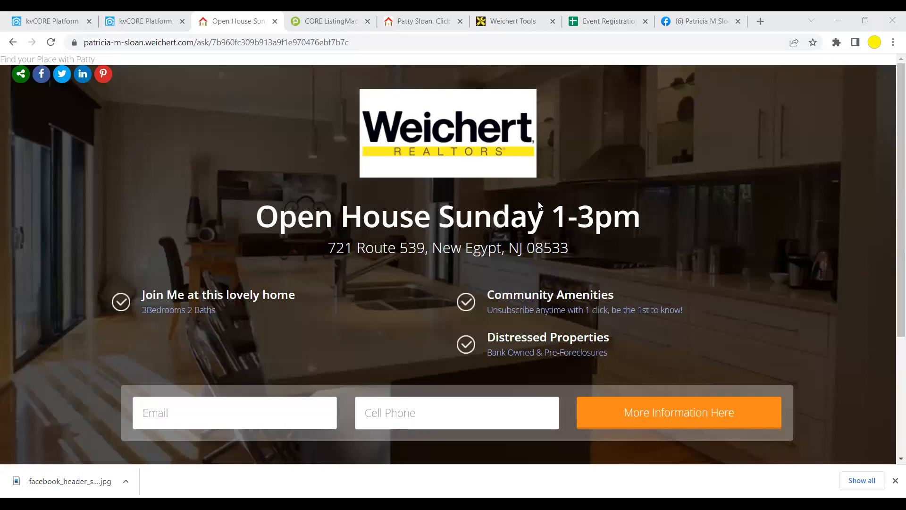
- Refresh the Facebook business page and open the new post's Open House Sunday 1-3pm link card
left_click(697, 22)
scroll(595, 229, "down", 5)
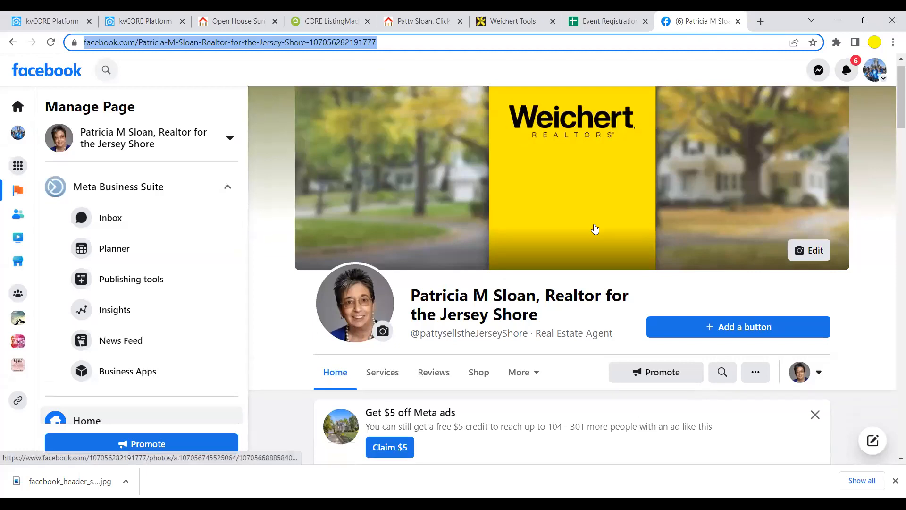
scroll(595, 228, "down", 5)
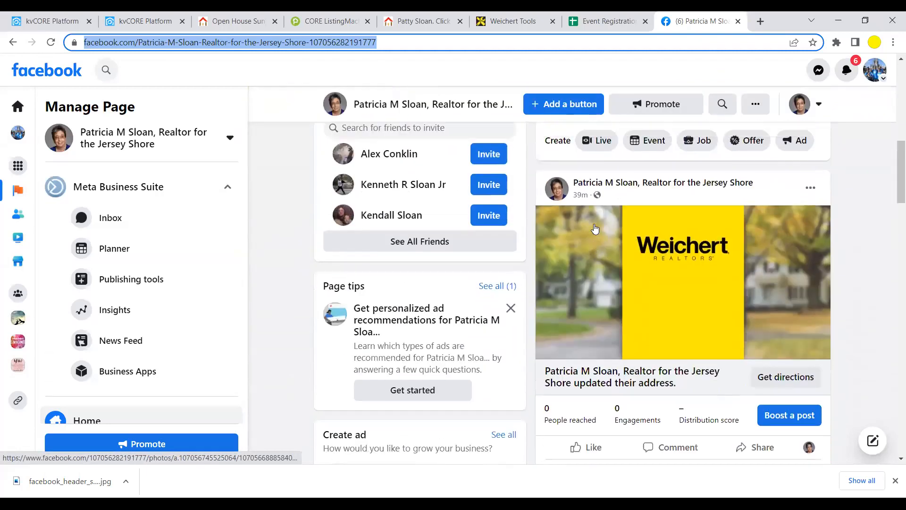
scroll(595, 229, "up", 5)
scroll(595, 229, "up", 5)
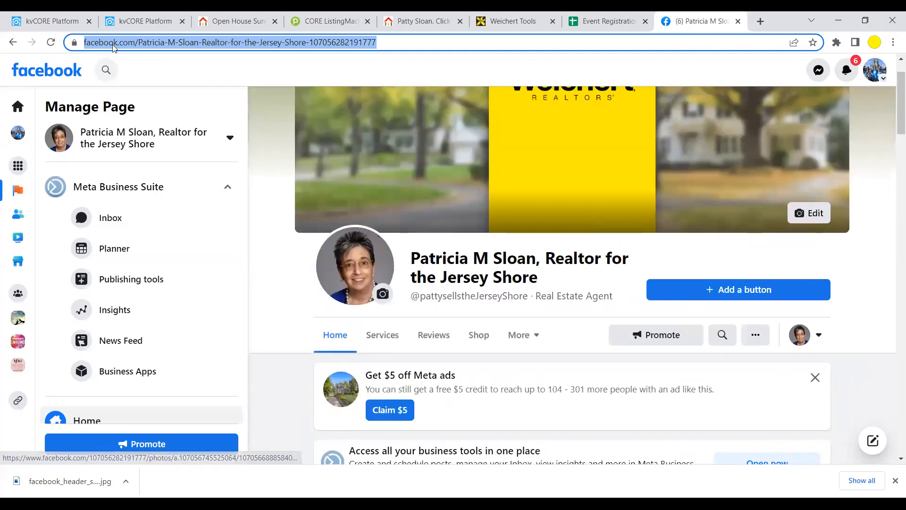
left_click(50, 42)
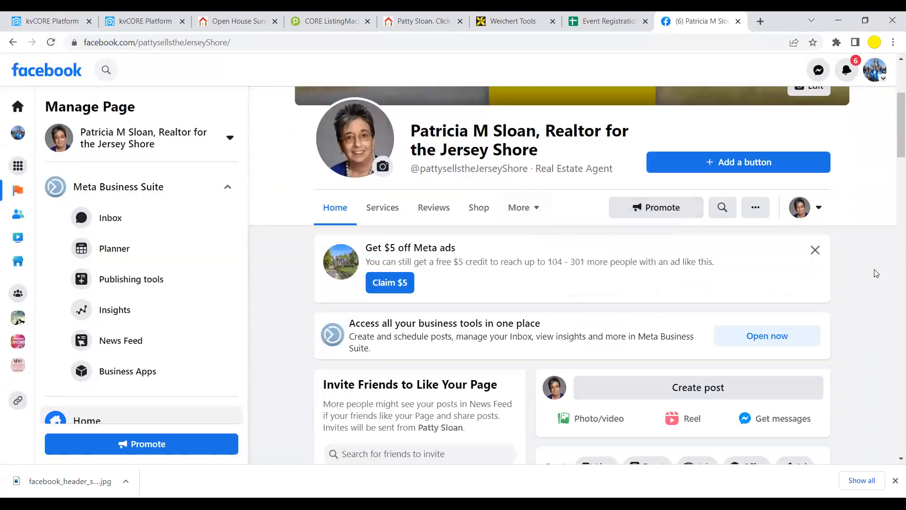
scroll(874, 273, "down", 8)
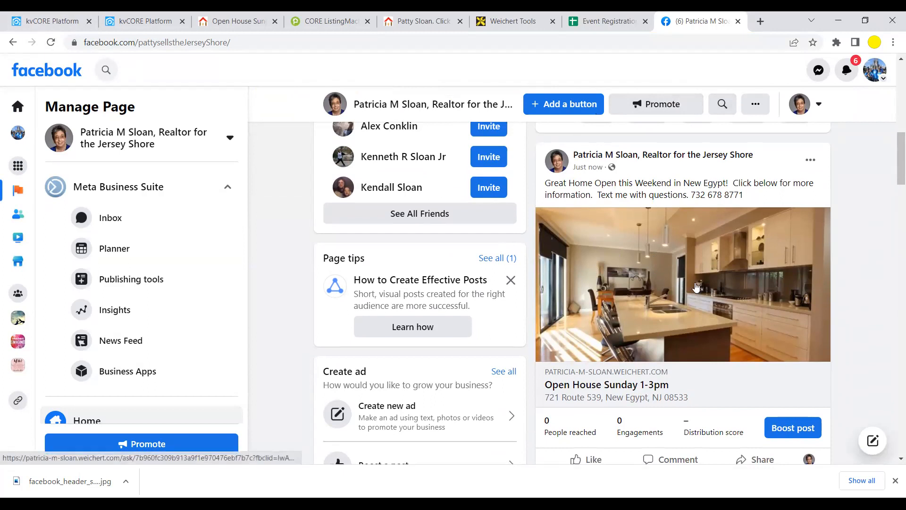
left_click(697, 287)
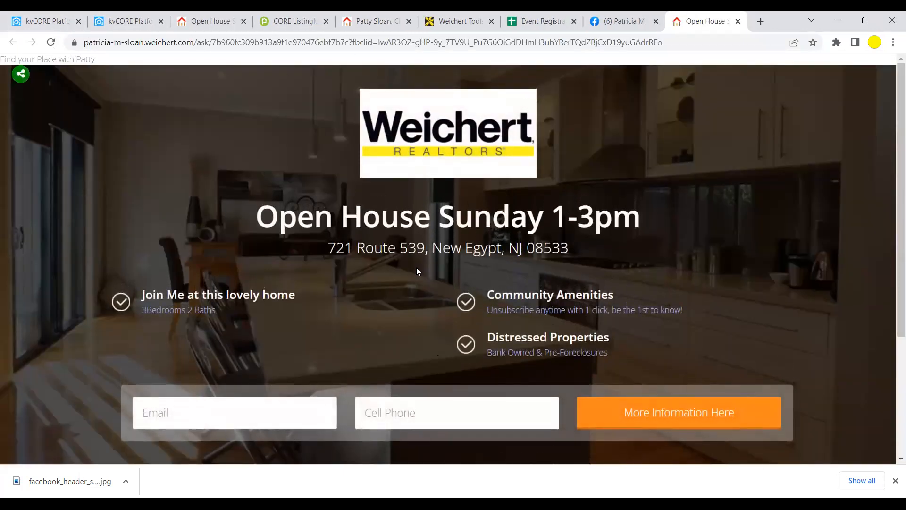
- Submit a More Information test request using the saved email and cell phone autofill
scroll(416, 271, "down", 1)
left_click(222, 354)
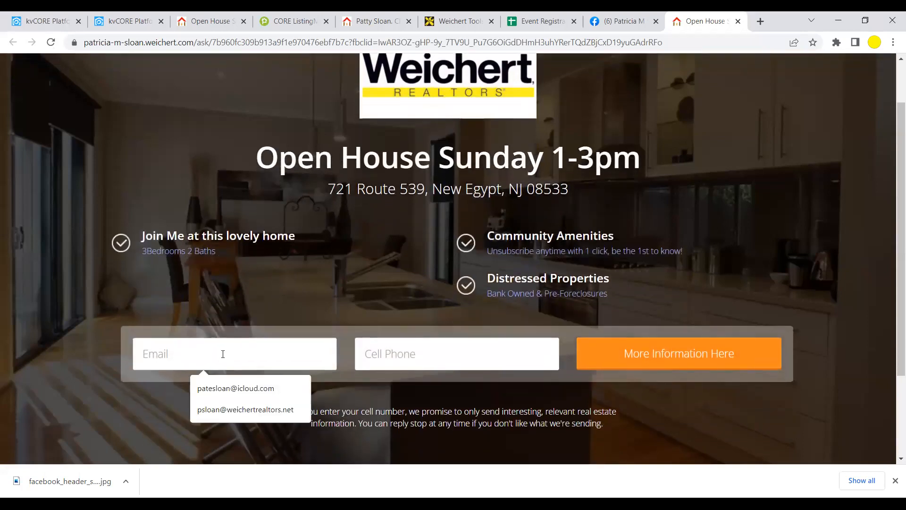
left_click(223, 410)
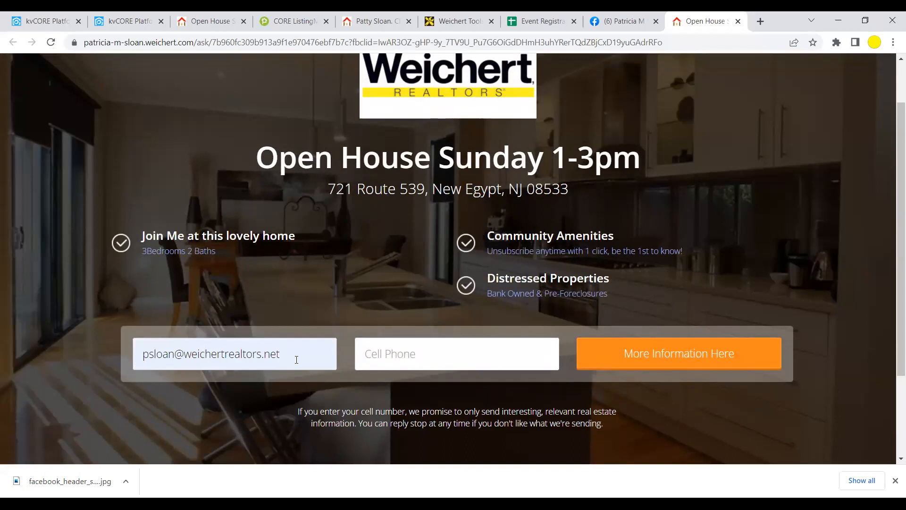
left_click(444, 364)
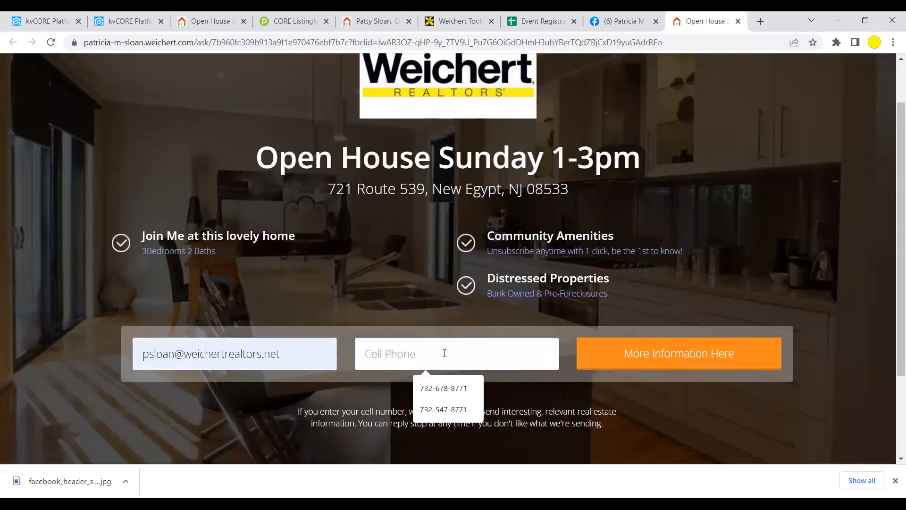
left_click(449, 388)
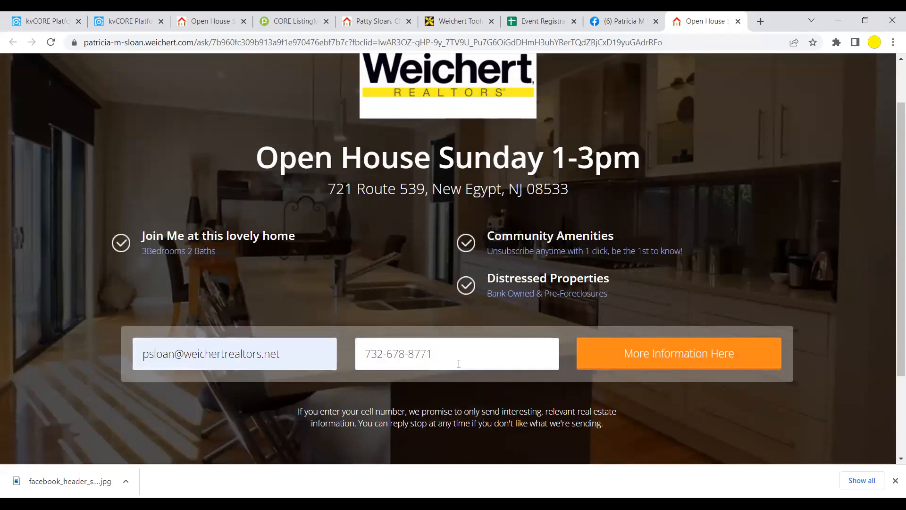
left_click(676, 360)
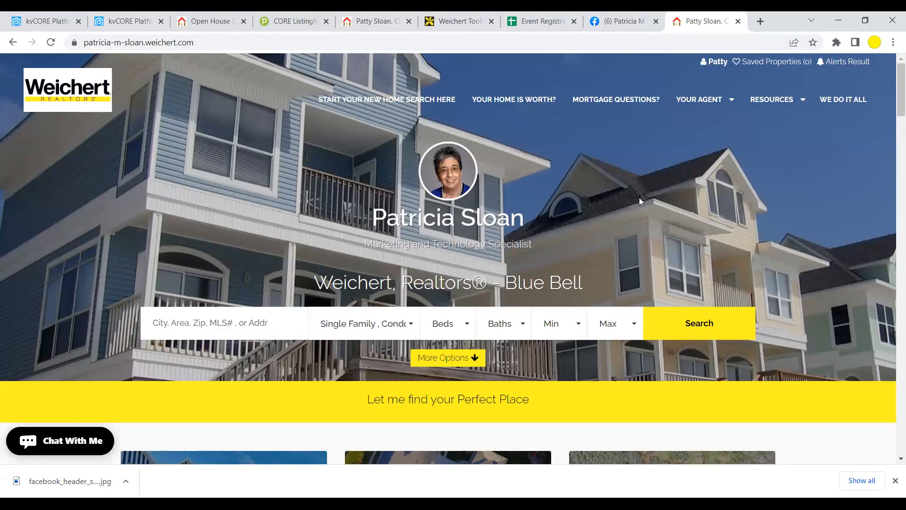
- Close the agent website tab and delete the open-house test post via its menu's Delete post
left_click(738, 21)
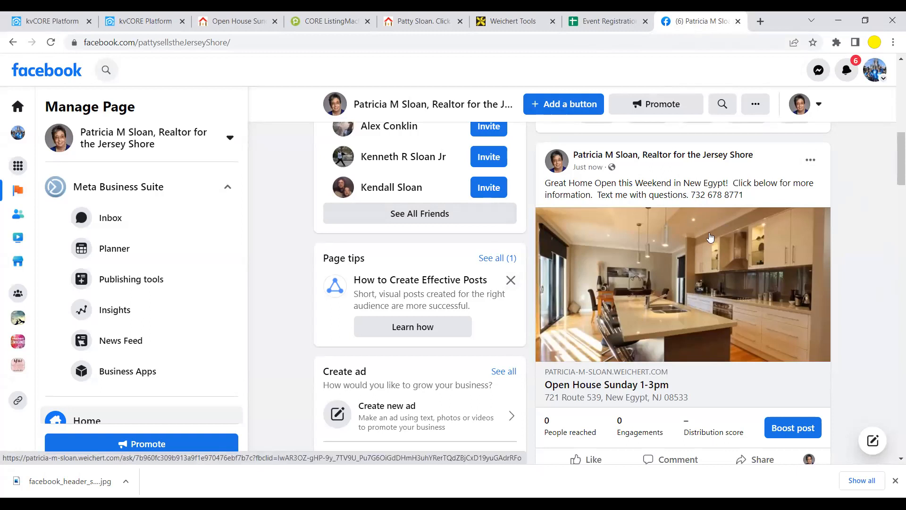
scroll(373, 236, "up", 1)
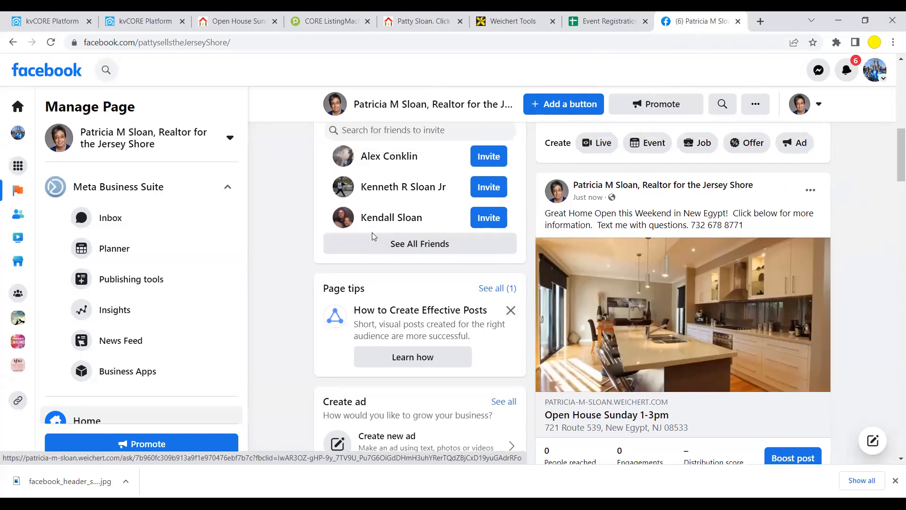
left_click(807, 219)
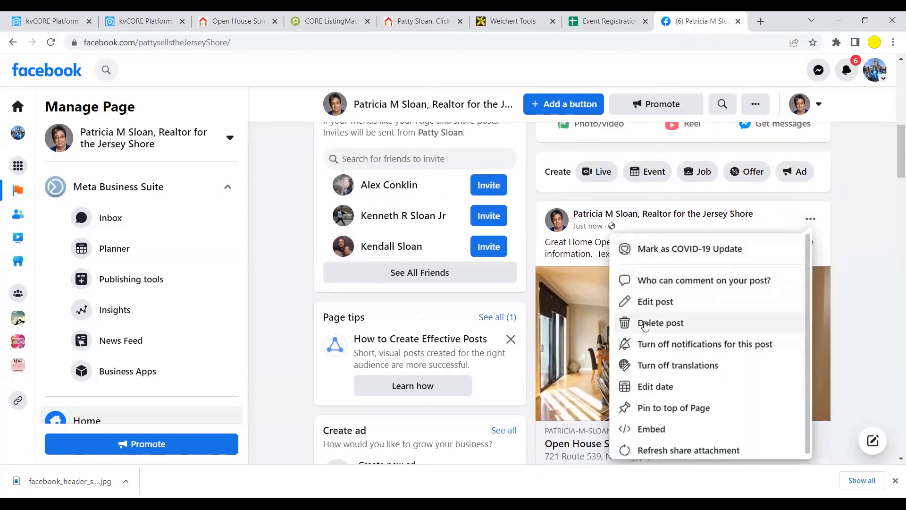
left_click(645, 323)
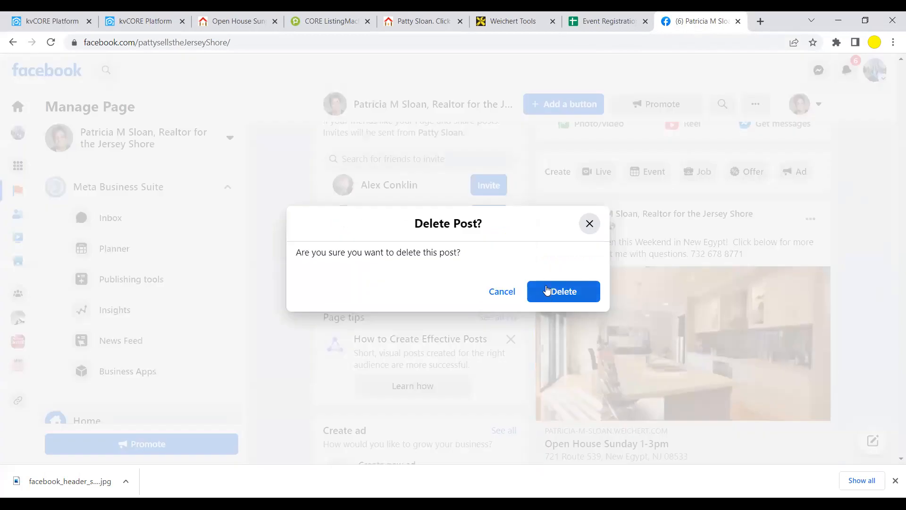
left_click(548, 292)
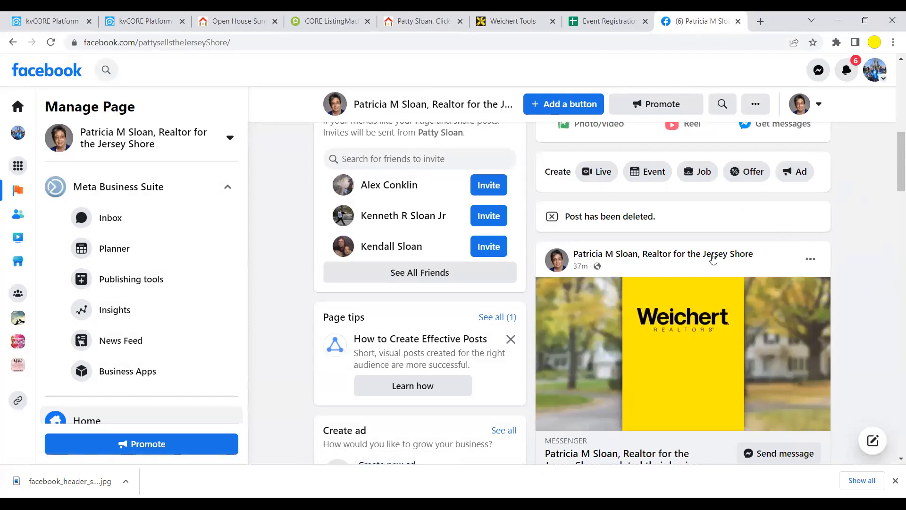
scroll(481, 297, "up", 2)
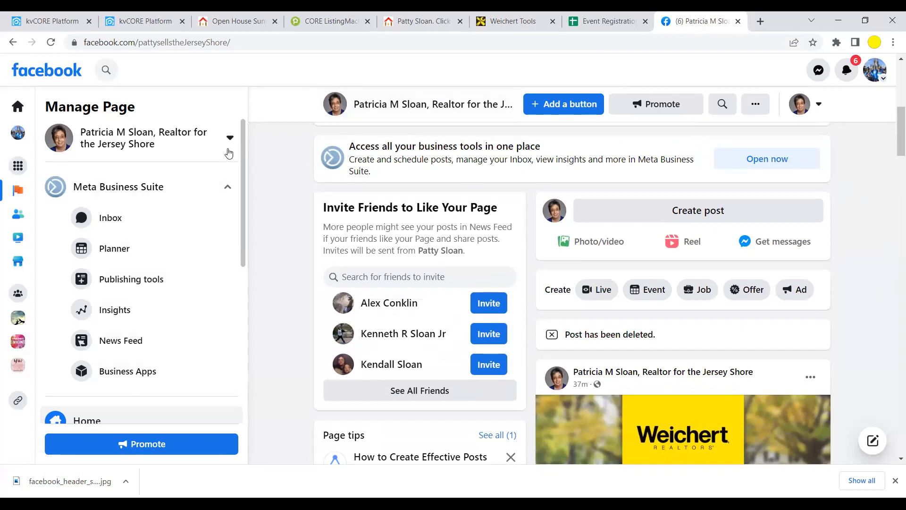
scroll(339, 264, "up", 7)
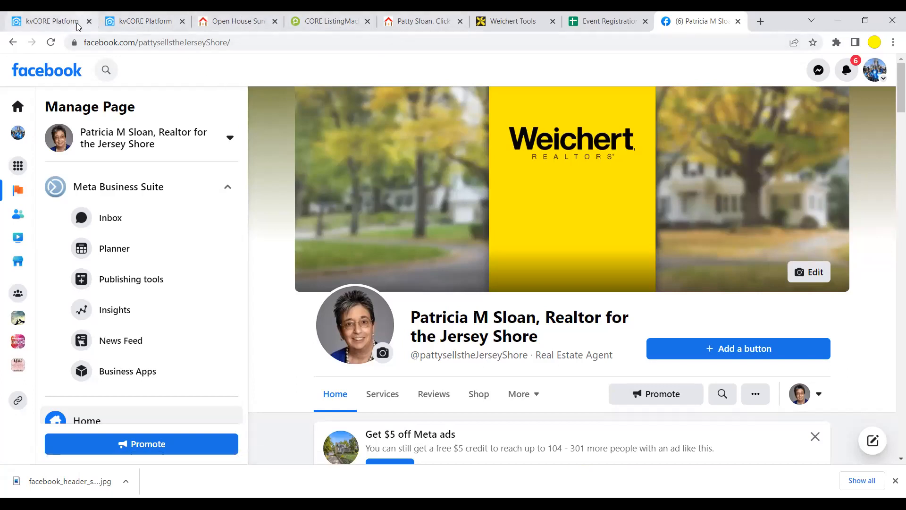
- Close the Promote a Listing playbook and go to Lead Engine > Build Squeeze Page
left_click(147, 28)
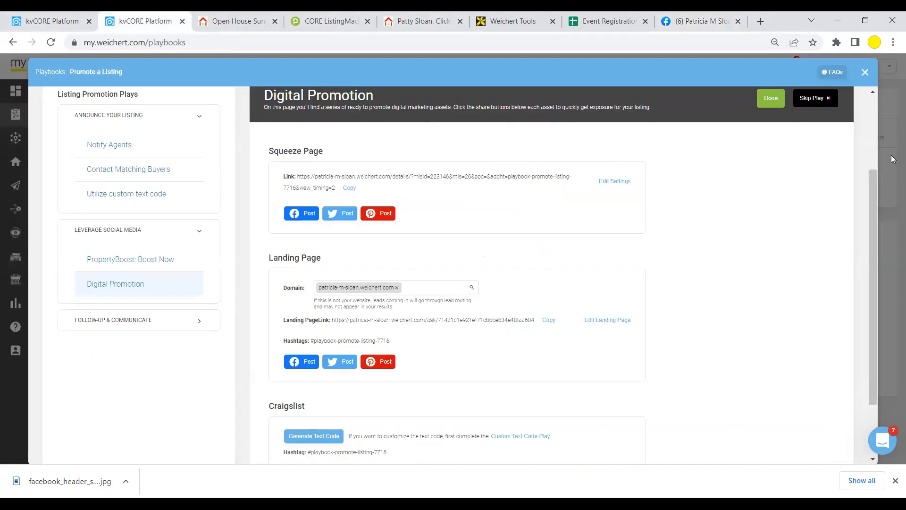
left_click(865, 72)
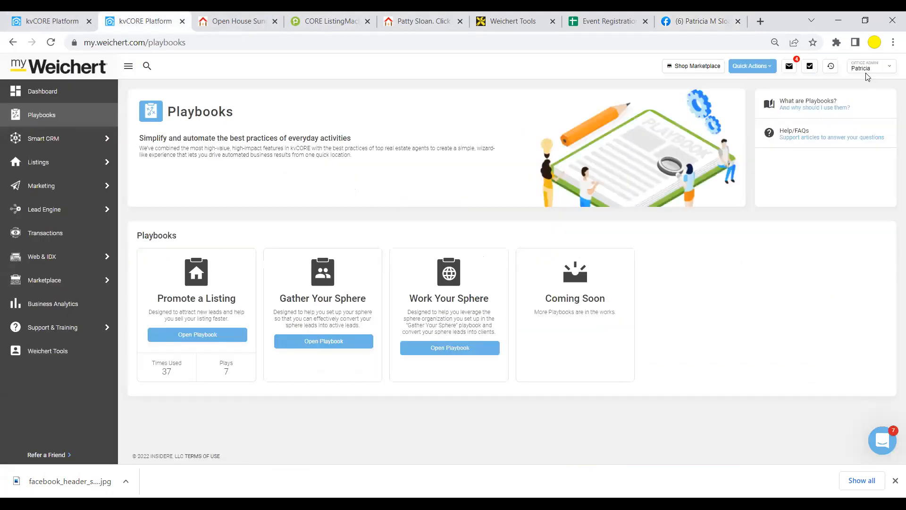
left_click(5, 134)
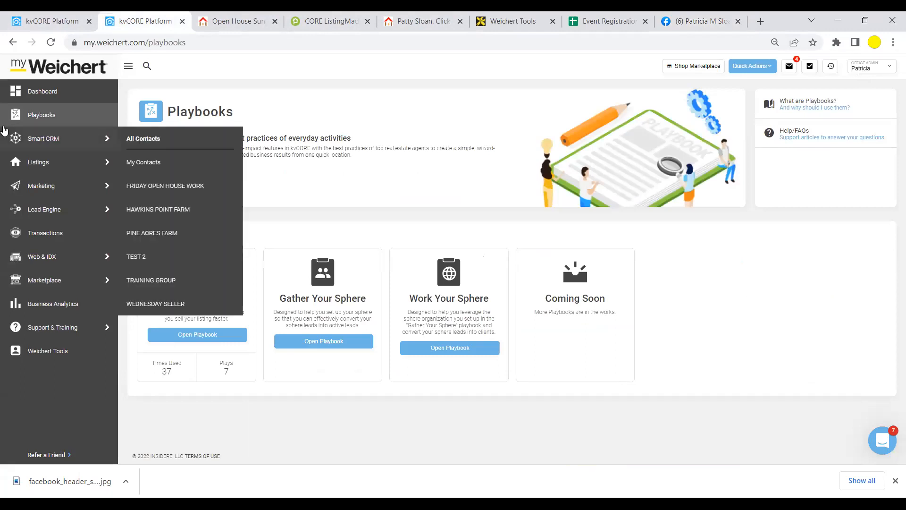
left_click(40, 218)
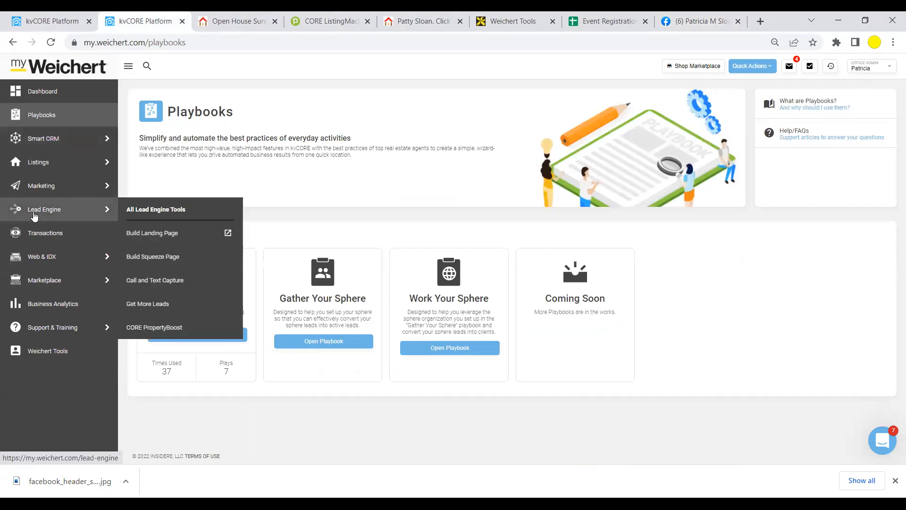
left_click(146, 260)
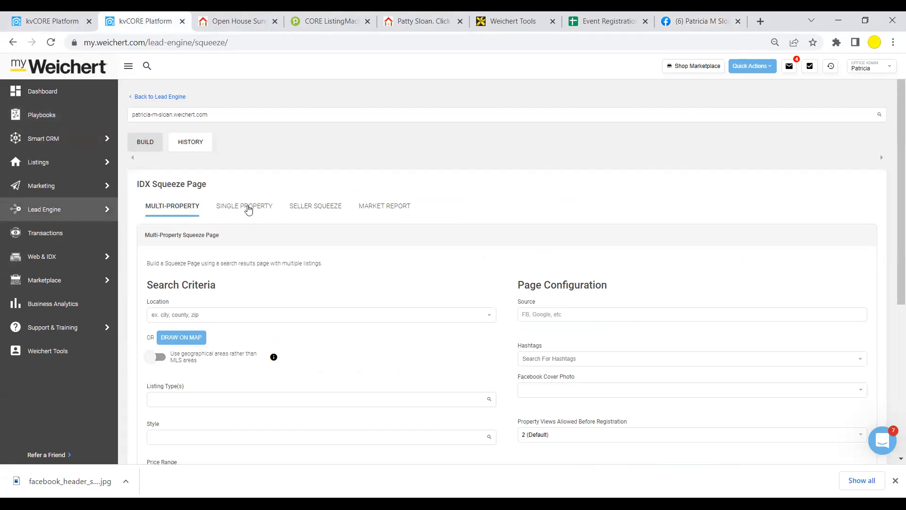
- Look over the Single Property, Seller and Market Report forms, then settle on Single Property
left_click(248, 208)
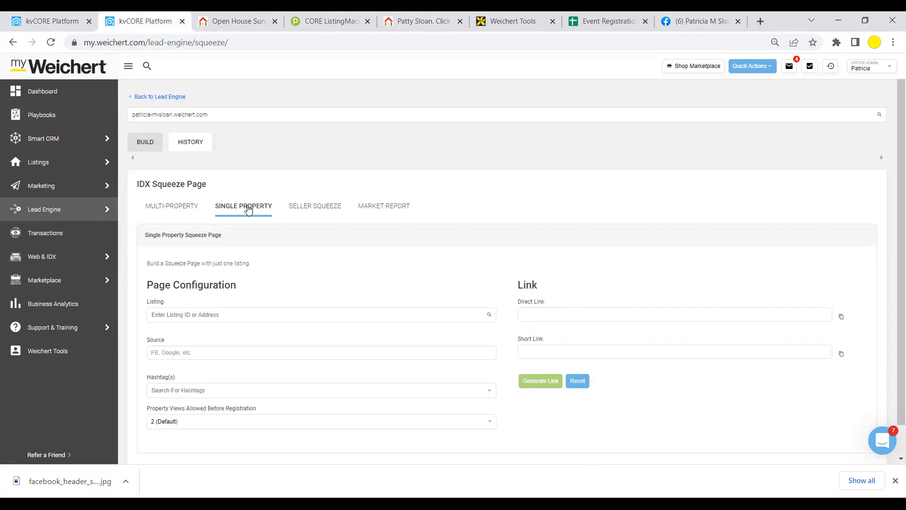
left_click(311, 208)
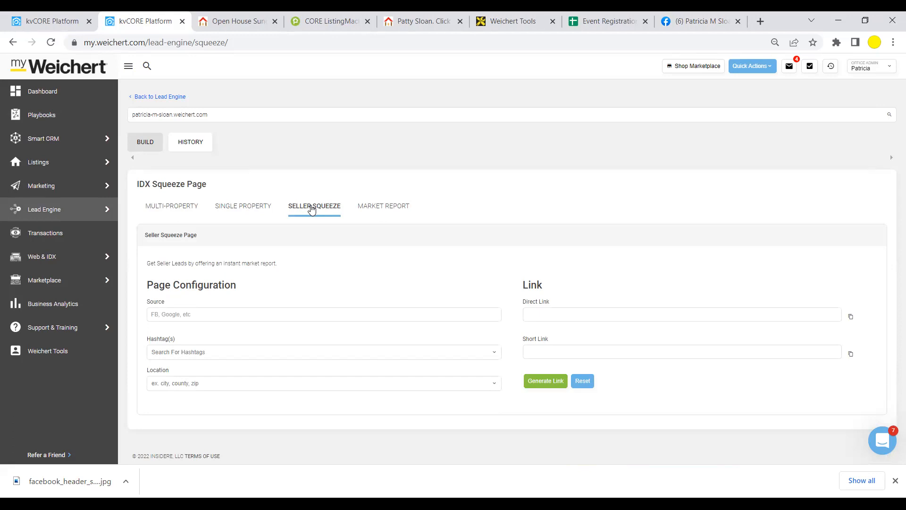
left_click(394, 208)
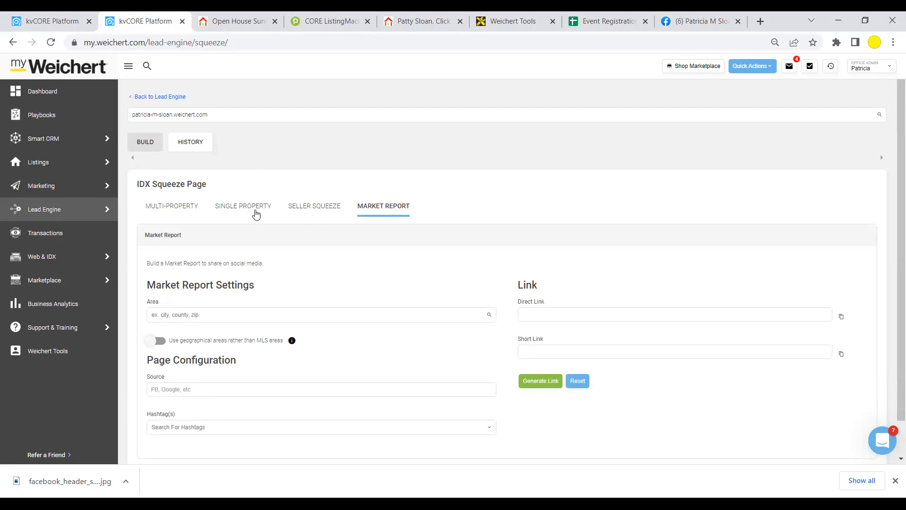
left_click(255, 212)
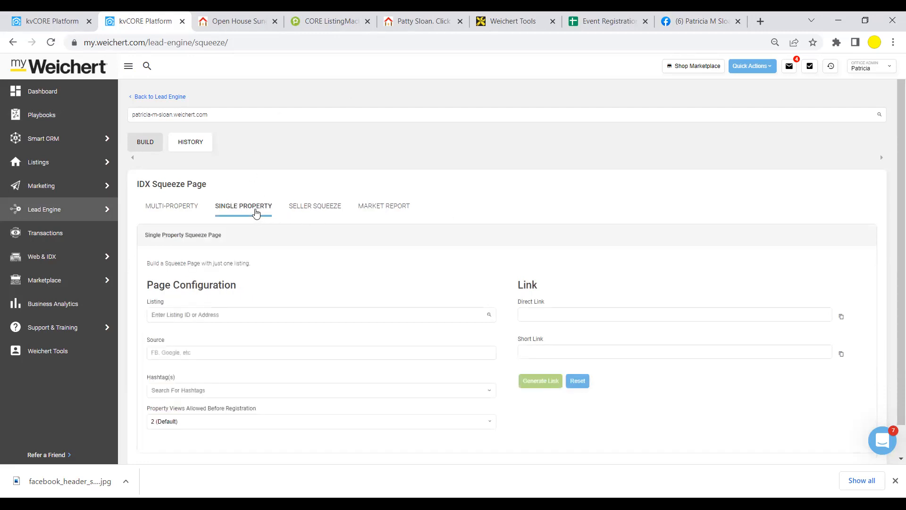
scroll(400, 325, "down", 2)
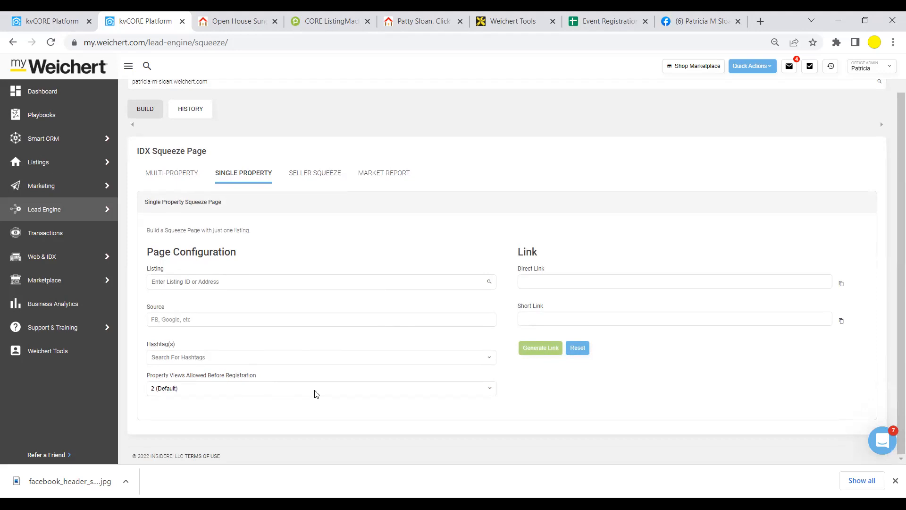
scroll(313, 395, "up", 1)
scroll(326, 371, "down", 1)
scroll(332, 363, "up", 1)
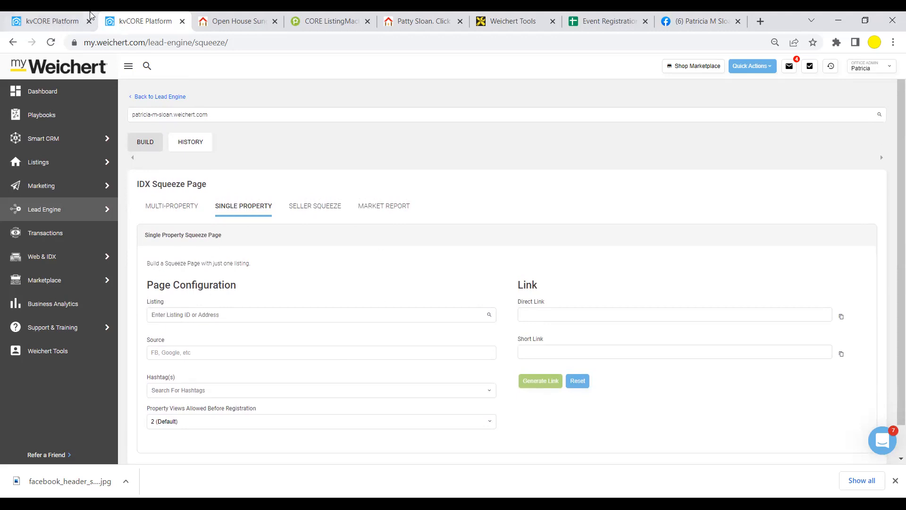
- In the other kvCORE tab, show only My Listings in the Listings page
left_click(63, 21)
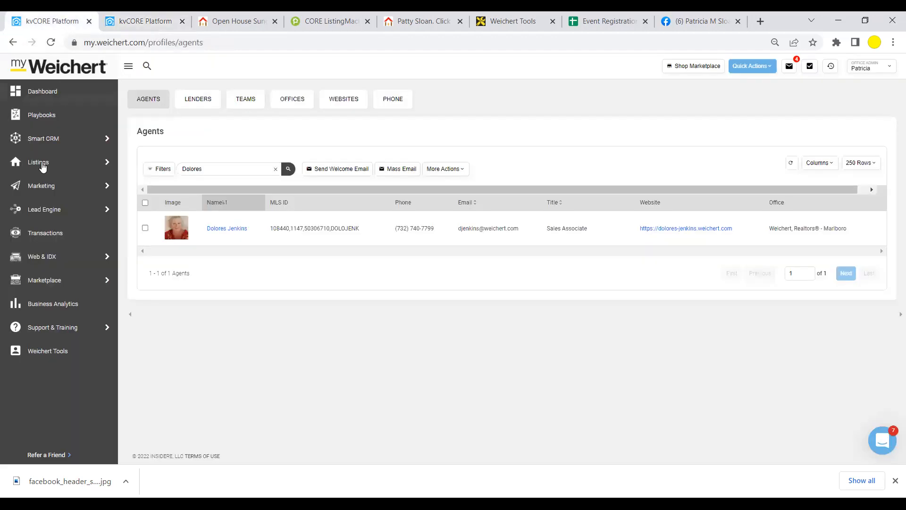
mouse_move(41, 162)
left_click(159, 163)
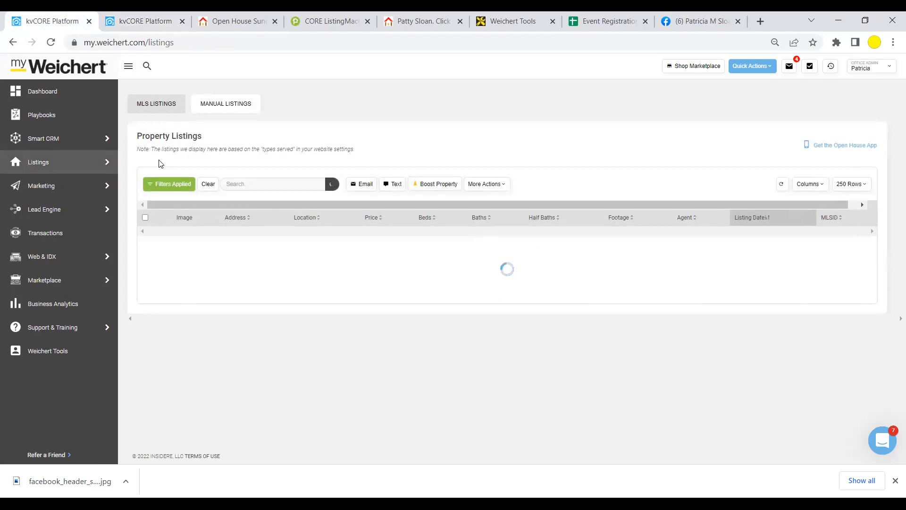
mouse_move(97, 170)
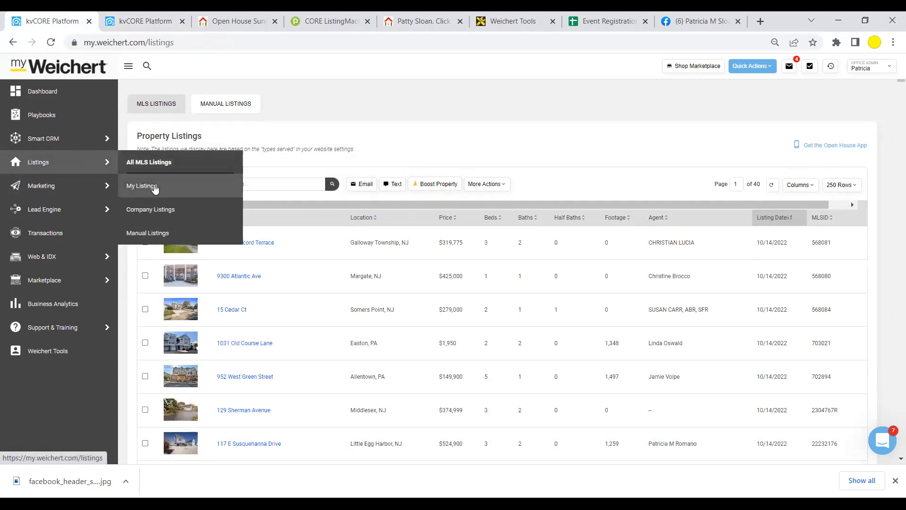
left_click(152, 187)
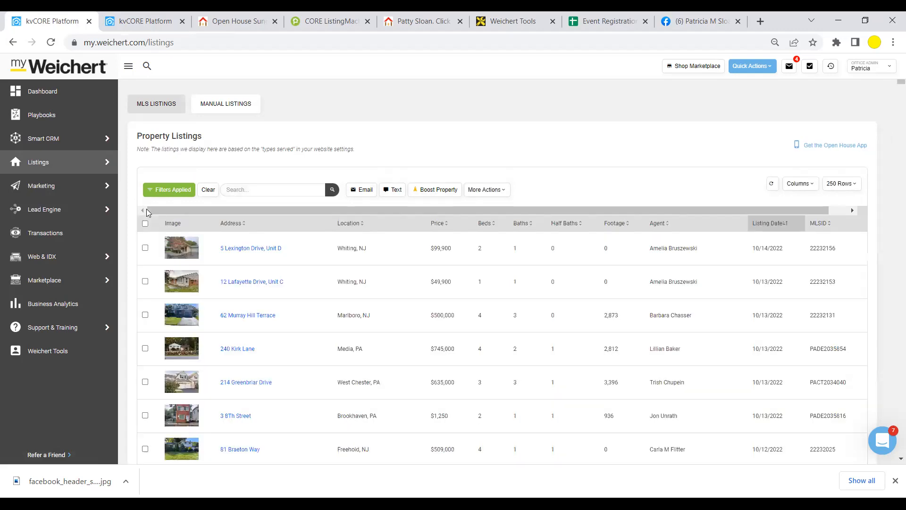
- Copy the top listing's MLS ID 22232156
scroll(506, 257, "down", 1)
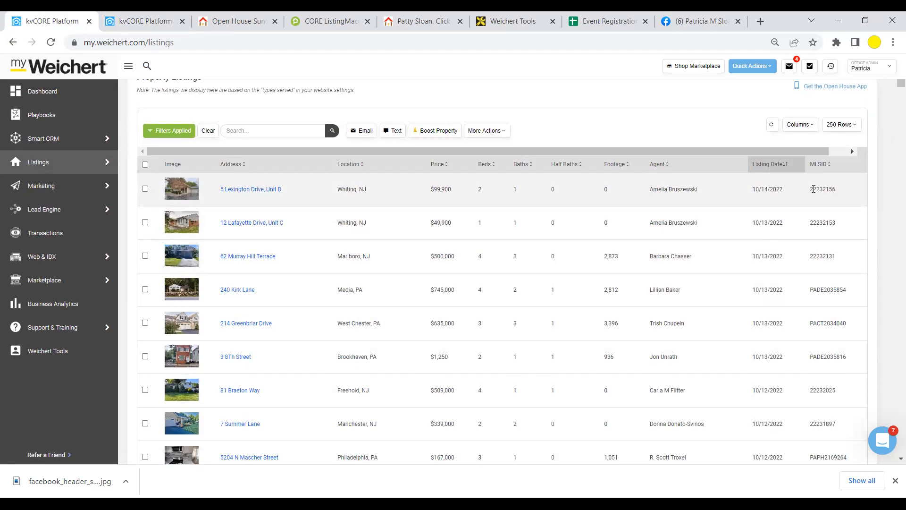
left_click_drag(814, 189, 824, 189)
left_click_drag(812, 188, 842, 192)
right_click(830, 189)
left_click(775, 195)
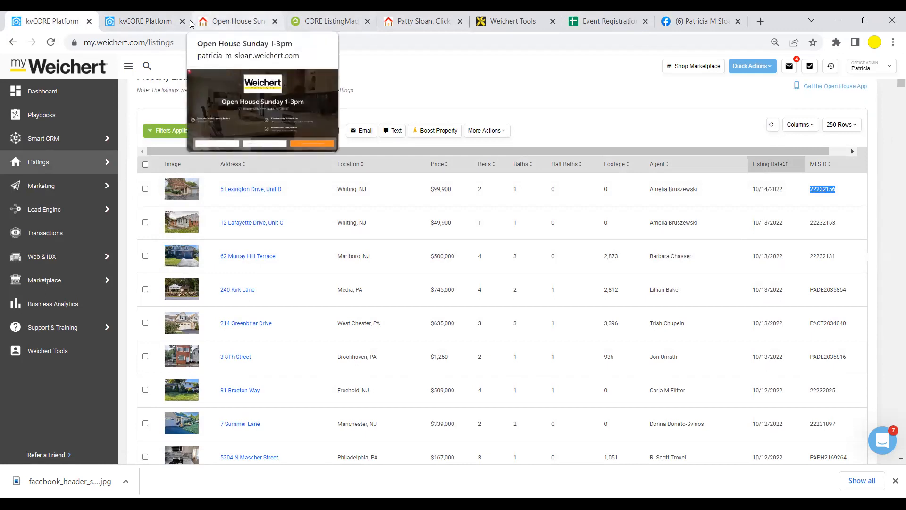
left_click(157, 21)
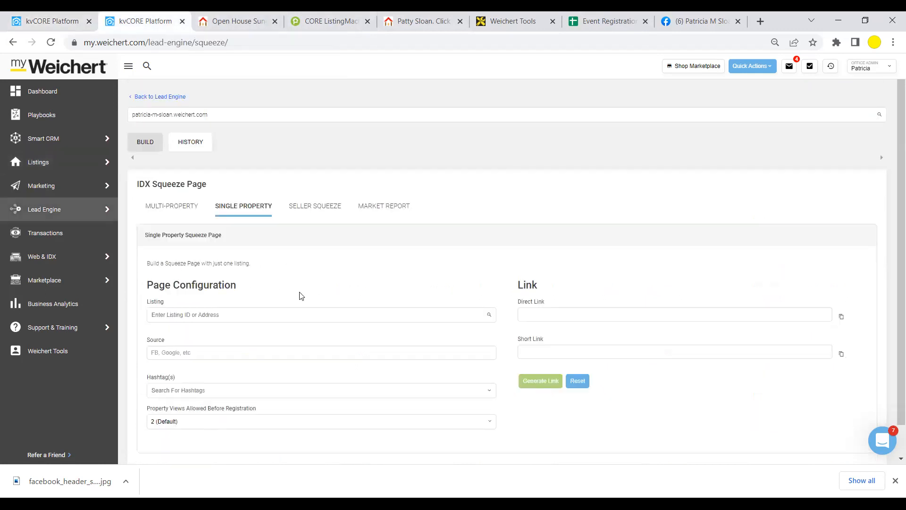
left_click(233, 315)
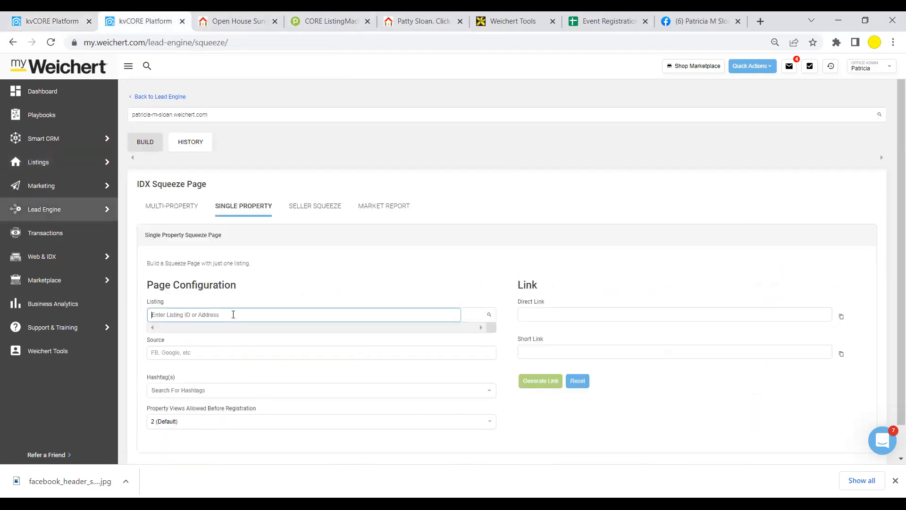
right_click(233, 314)
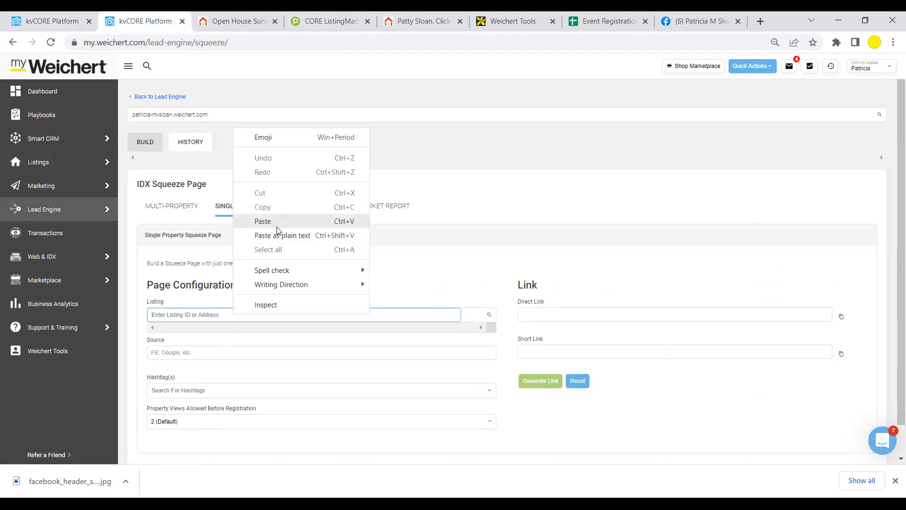
left_click(263, 221)
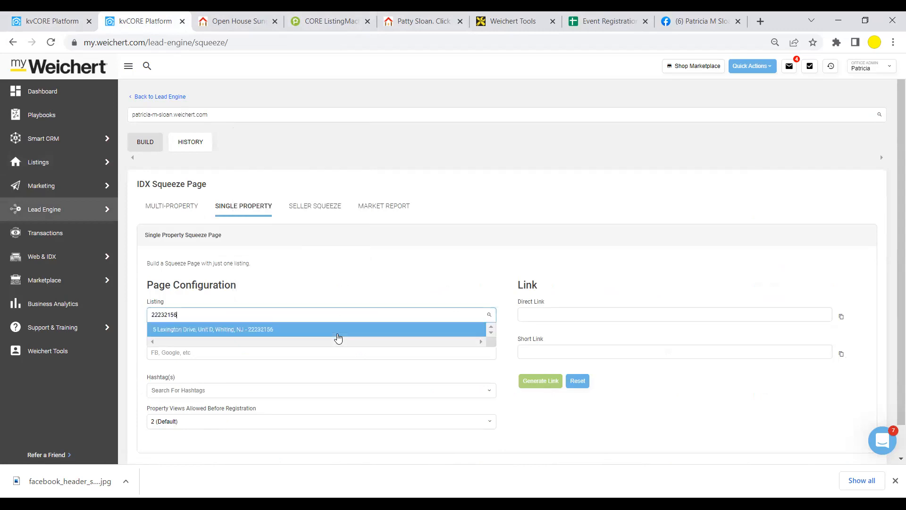
scroll(258, 284, "down", 1)
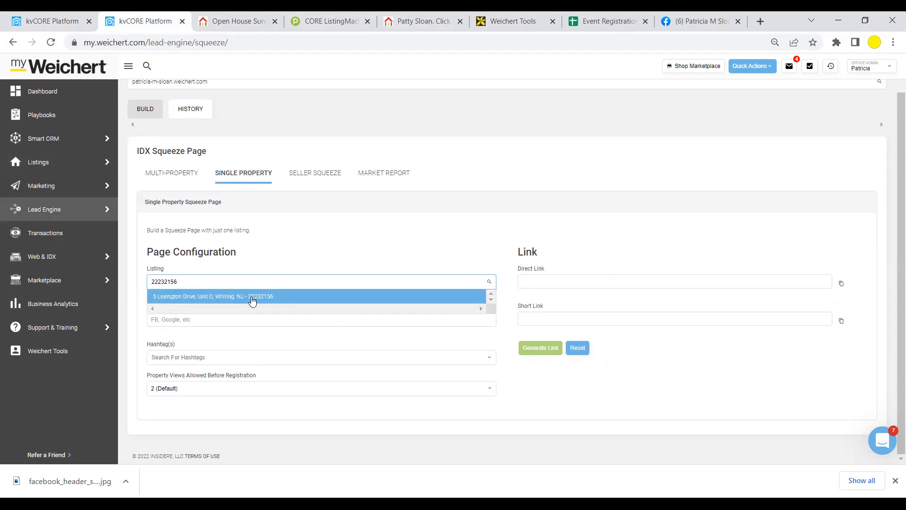
left_click(253, 301)
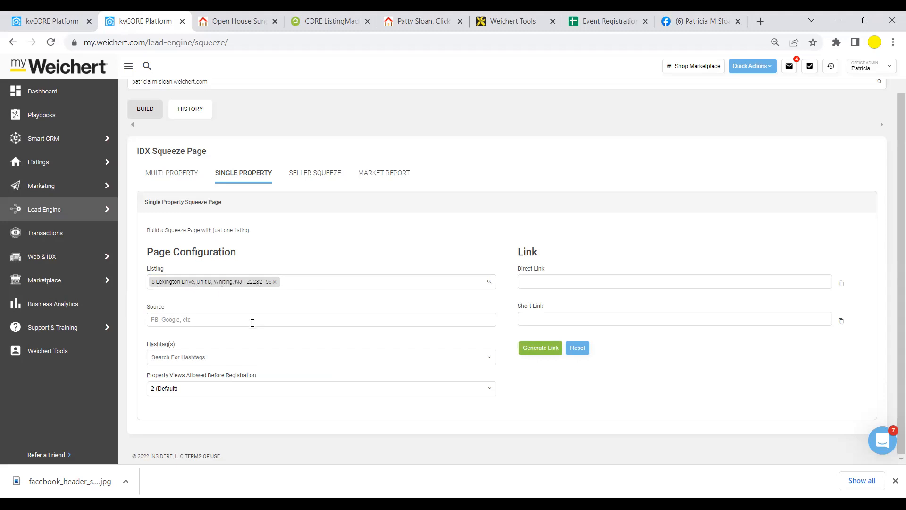
- Enter Facebook as the squeeze page's lead source
left_click(252, 323)
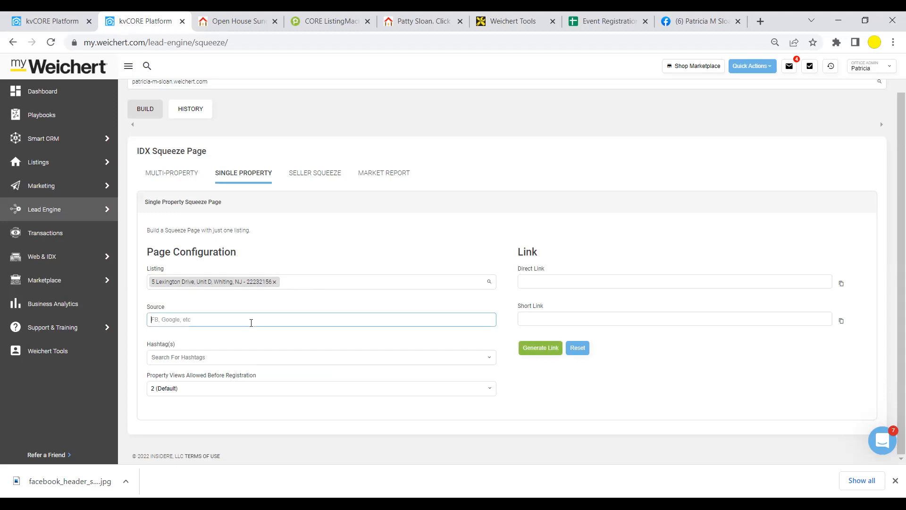
type("Facebook")
left_click(250, 334)
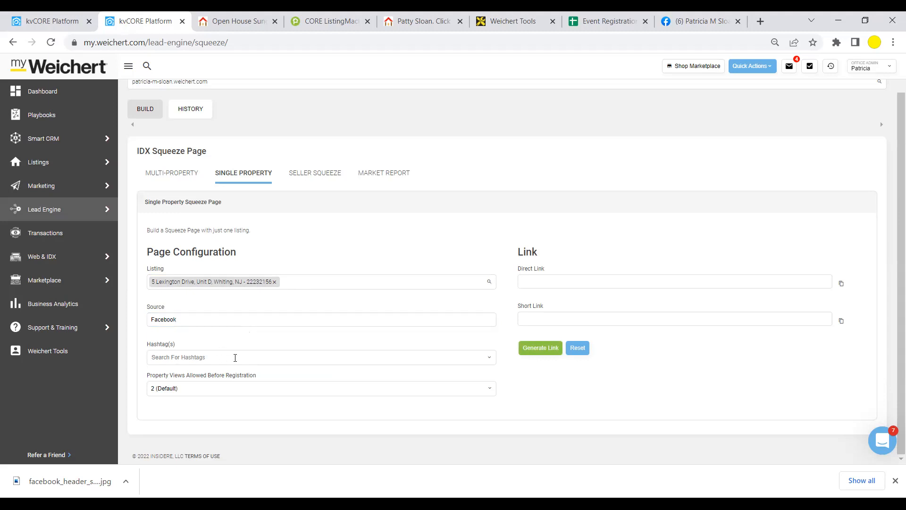
left_click(235, 357)
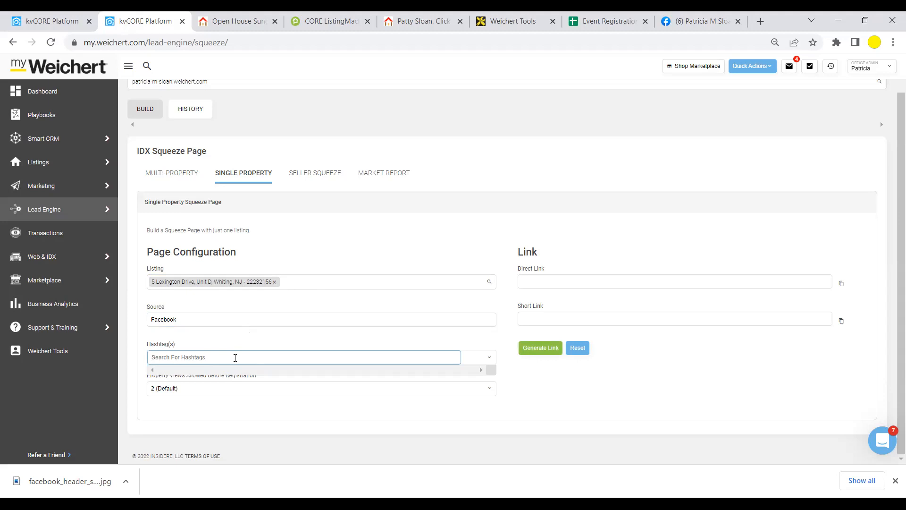
key("BackSpace")
key("BackSpace")
key("BackSpace")
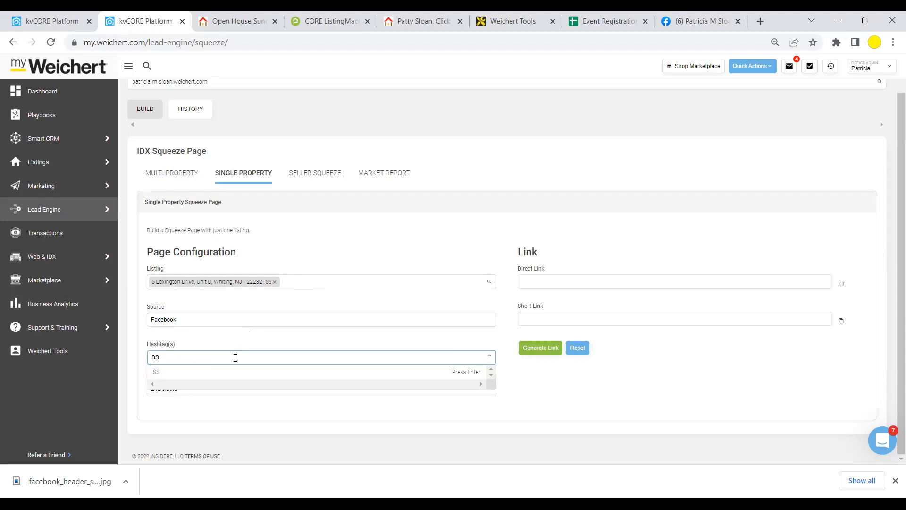
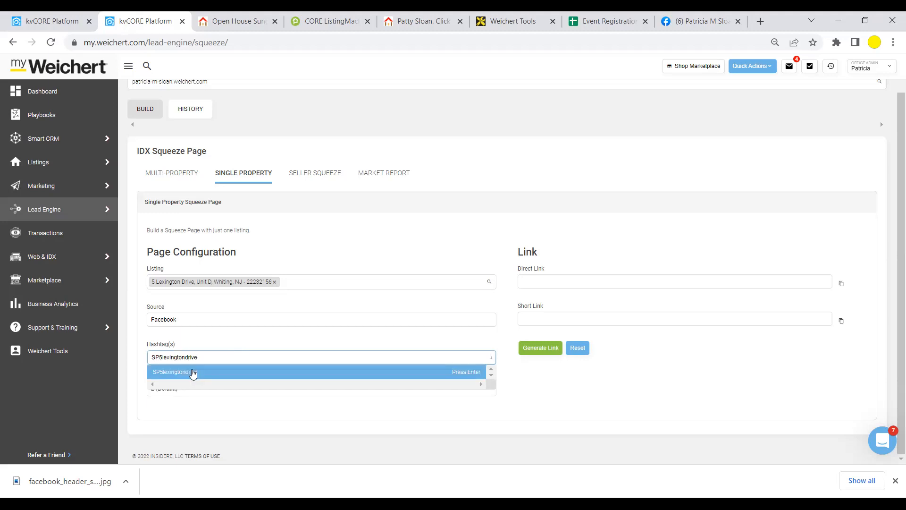
left_click(192, 373)
left_click(221, 357)
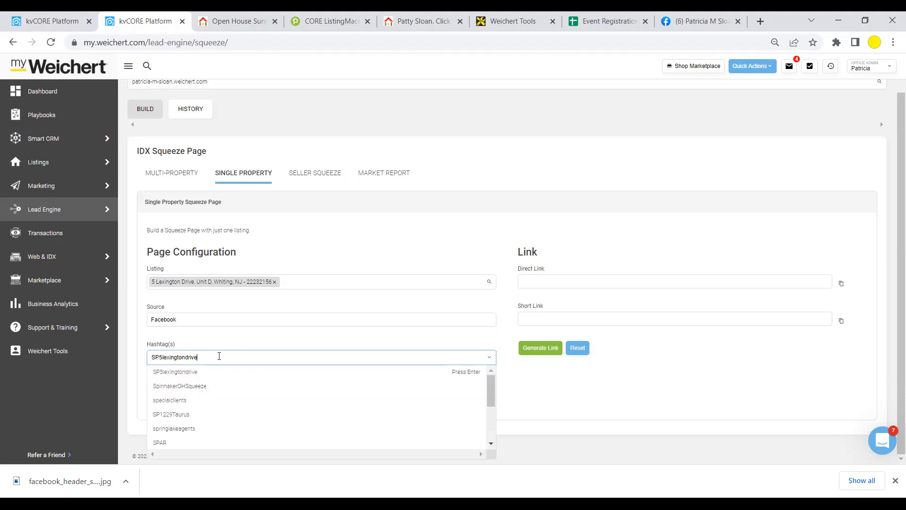
left_click(151, 373)
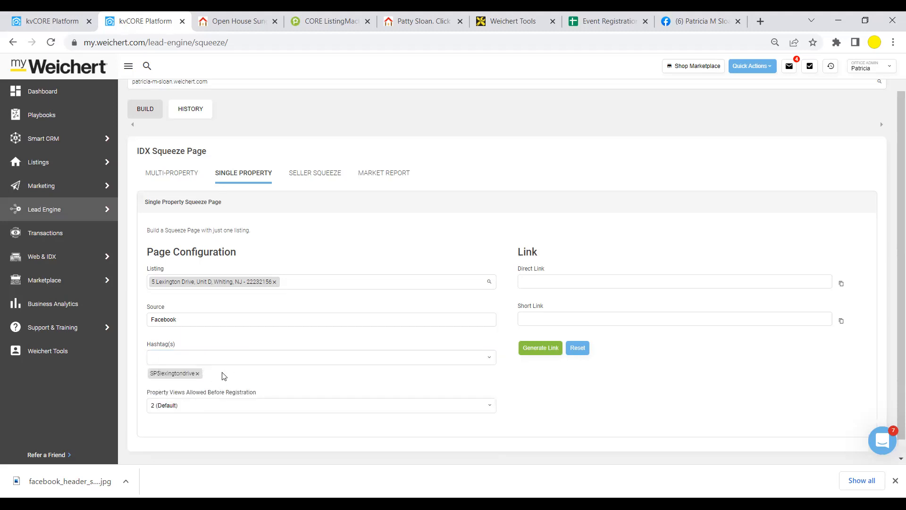
- Keep property views allowed before registration at 2 (Default)
scroll(370, 371, "down", 1)
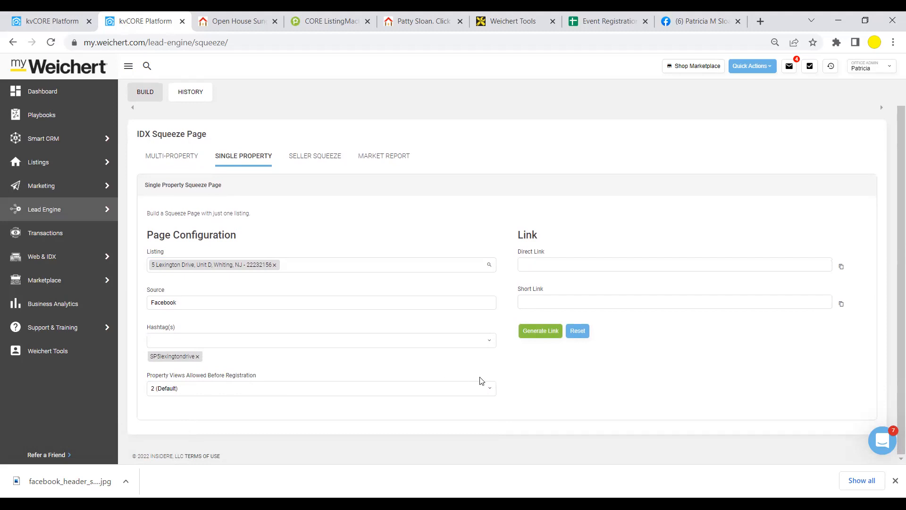
left_click(478, 389)
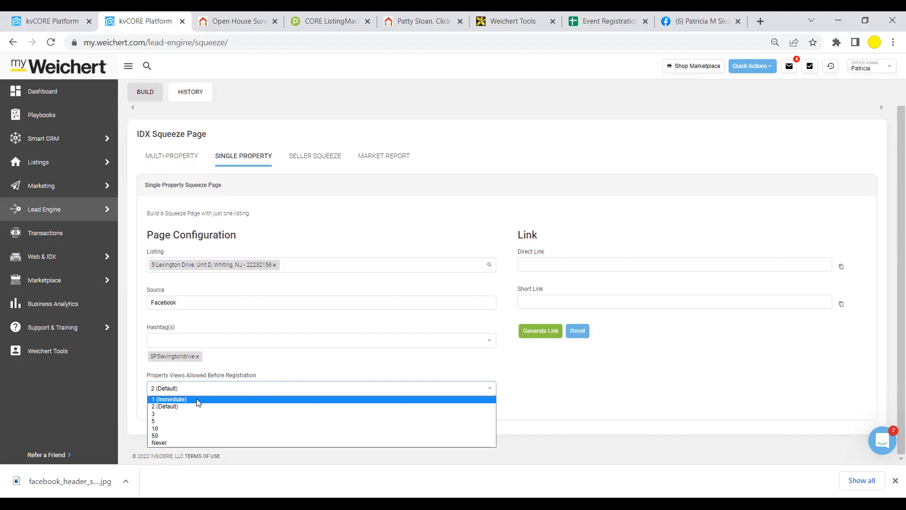
left_click(165, 408)
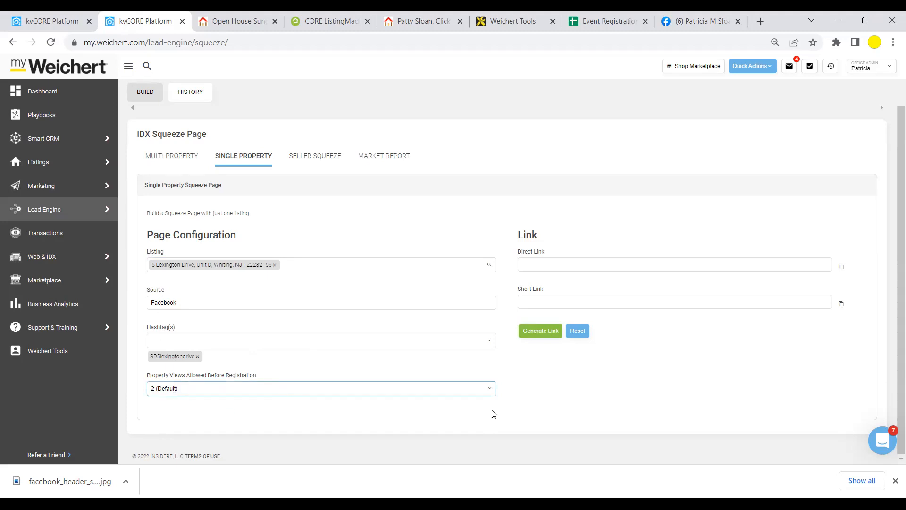
left_click(549, 333)
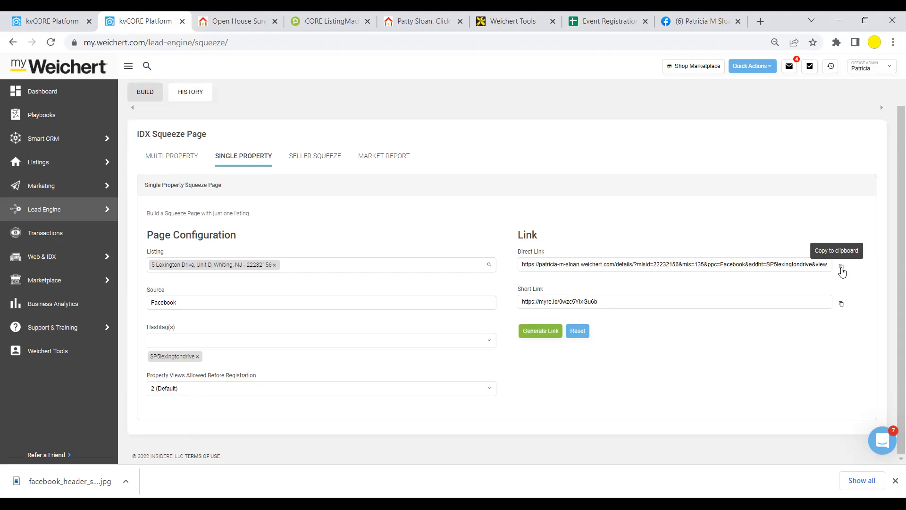
left_click(841, 268)
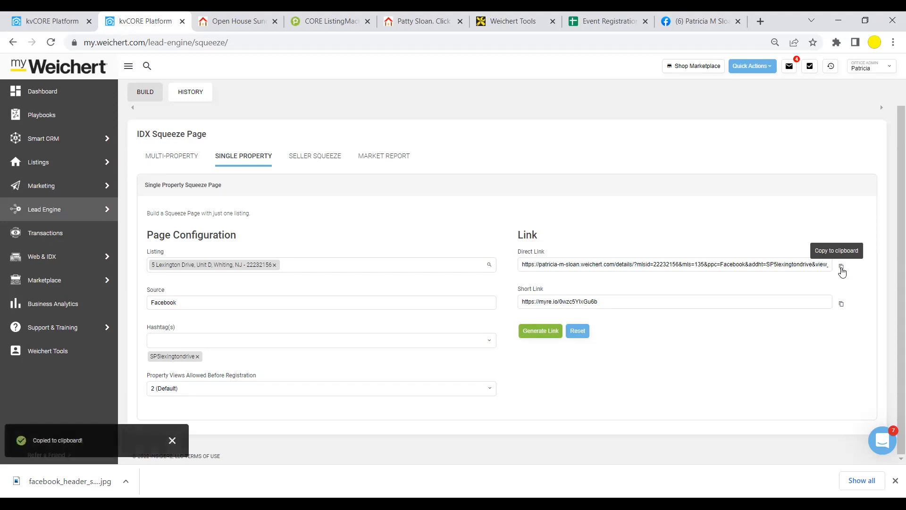
- From the realtor's Facebook page, create a new post in the Meta Business Suite composer
left_click(684, 20)
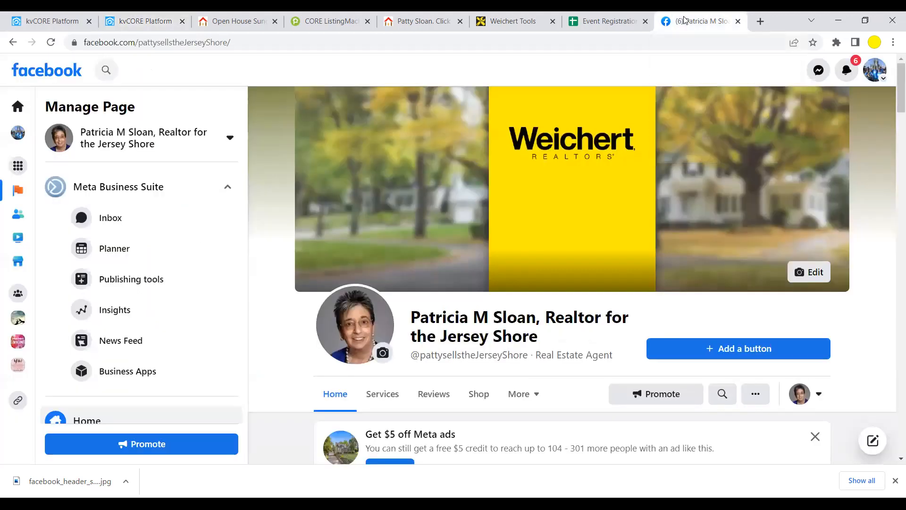
scroll(496, 225, "down", 3)
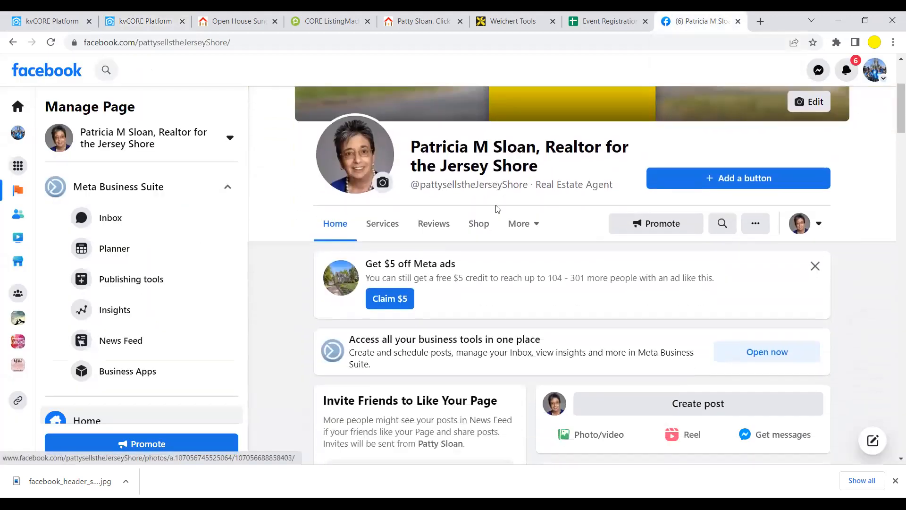
scroll(496, 209, "down", 3)
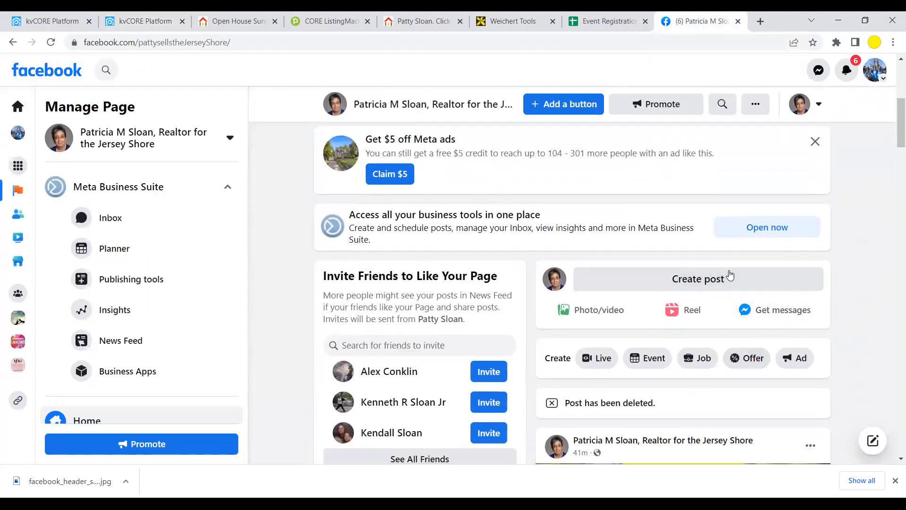
left_click(705, 279)
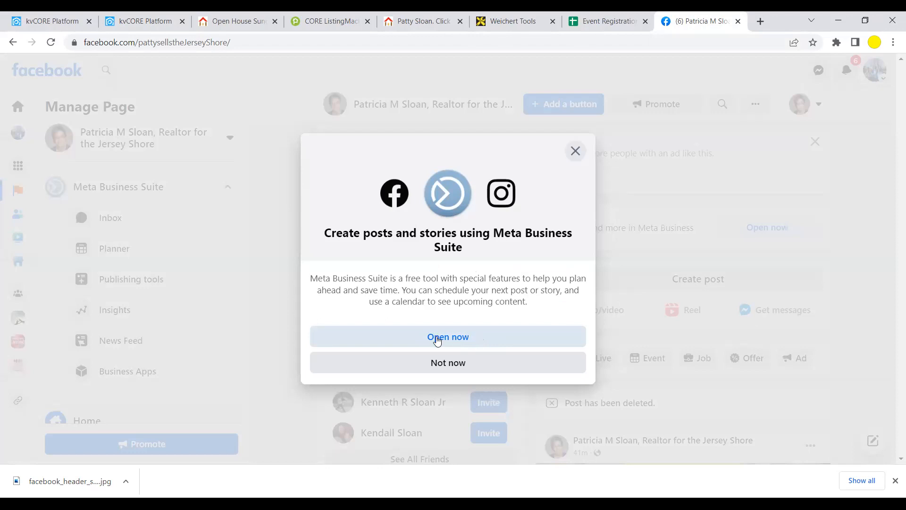
left_click(438, 338)
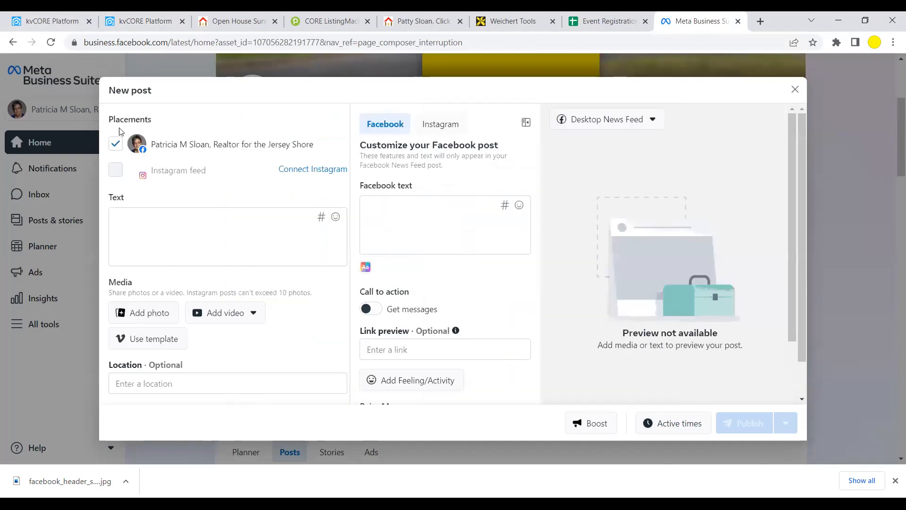
- Paste the listing's direct link into the post text, then delete the URL while keeping its preview
left_click(133, 216)
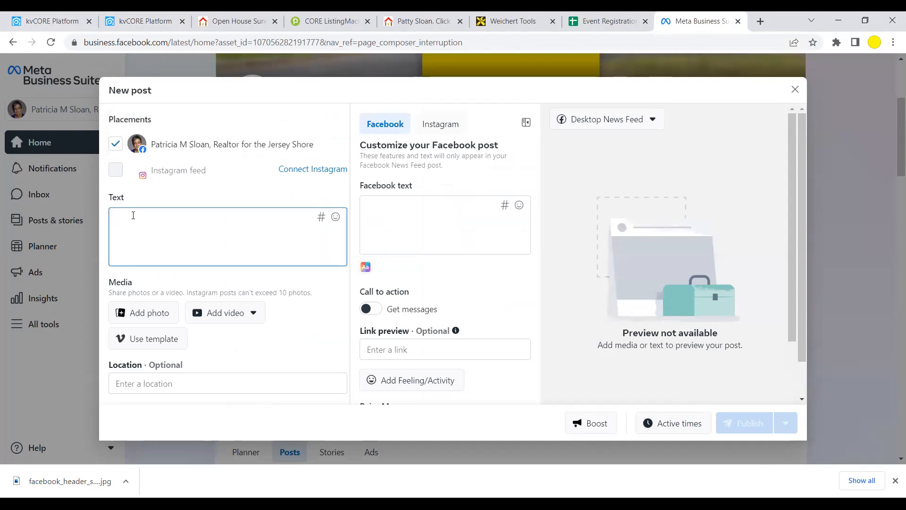
right_click(129, 219)
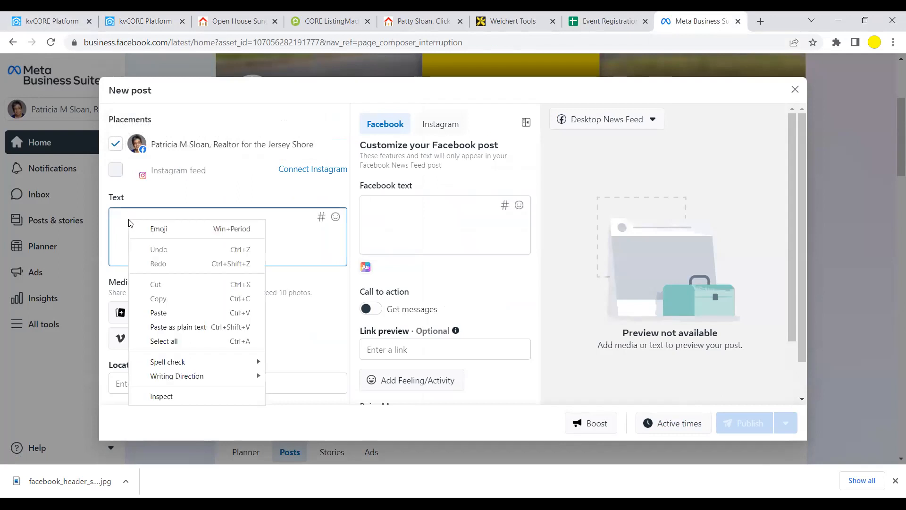
left_click(159, 313)
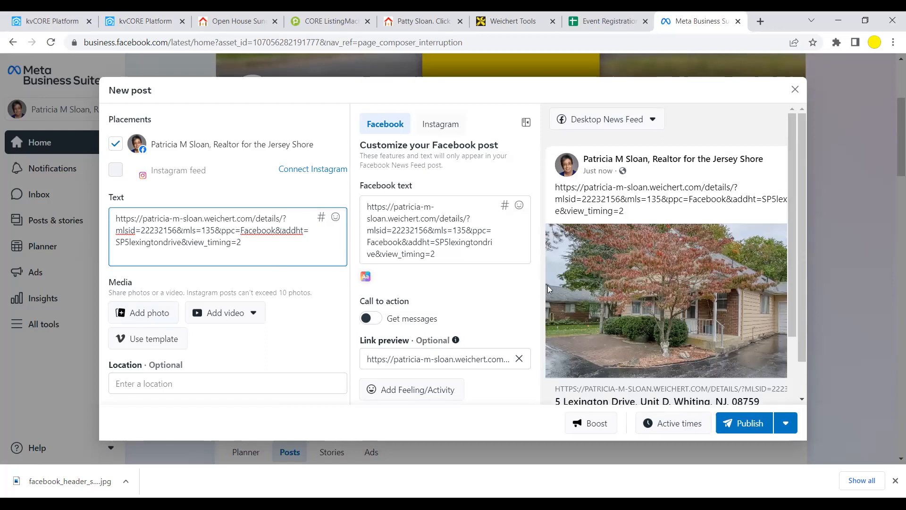
left_click_drag(247, 244, 107, 222)
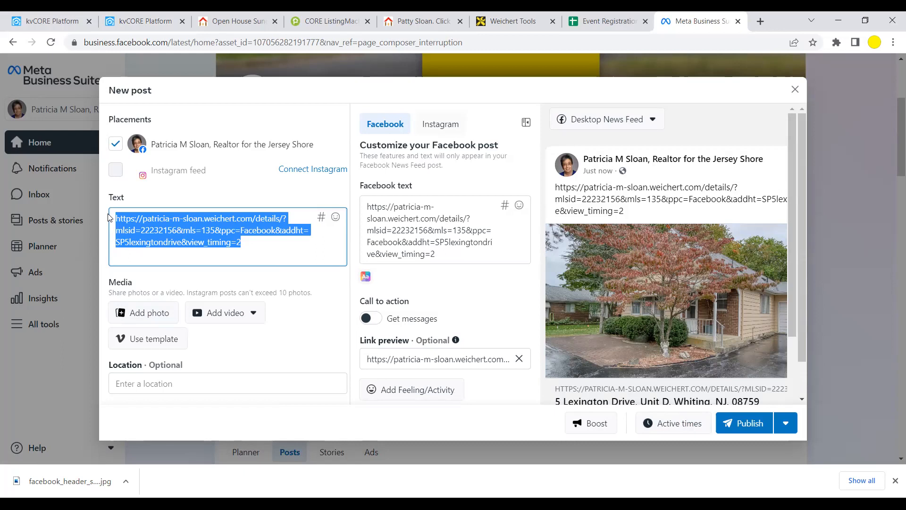
key("BackSpace")
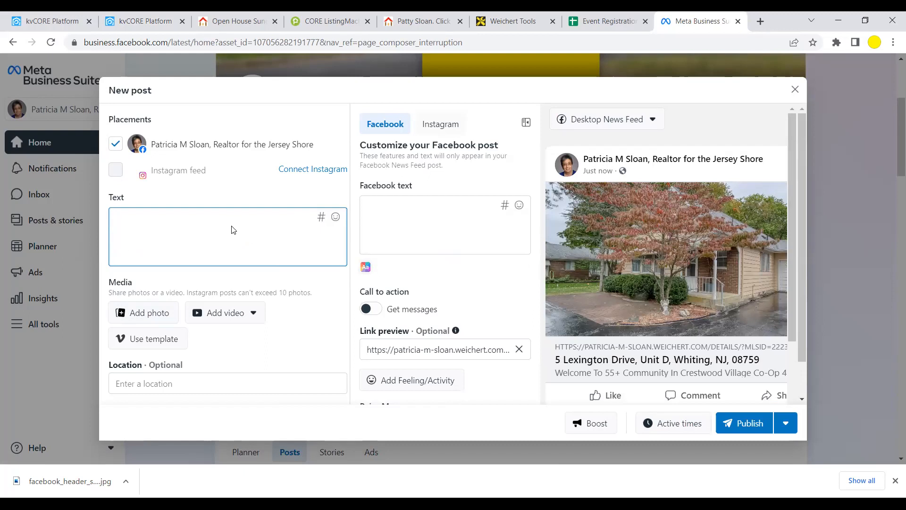
- Write the 'Open House This Sunday! 1-3pm' announcement, with 'Please like and share.' on its own line
type("Open H")
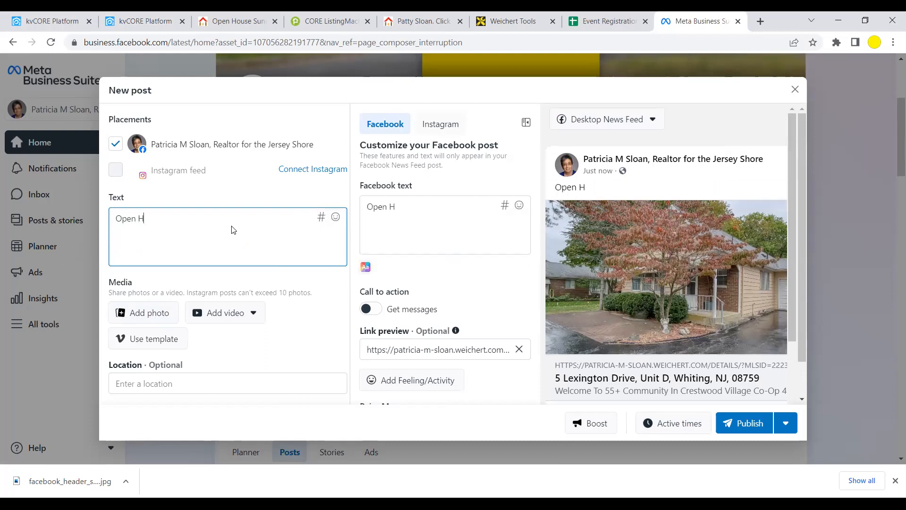
type("ouse This S")
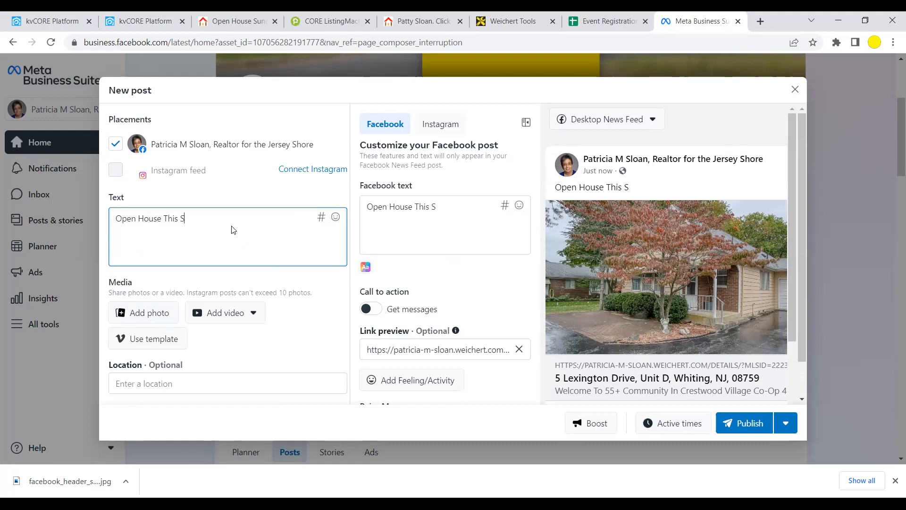
type("unday!  1-3pm")
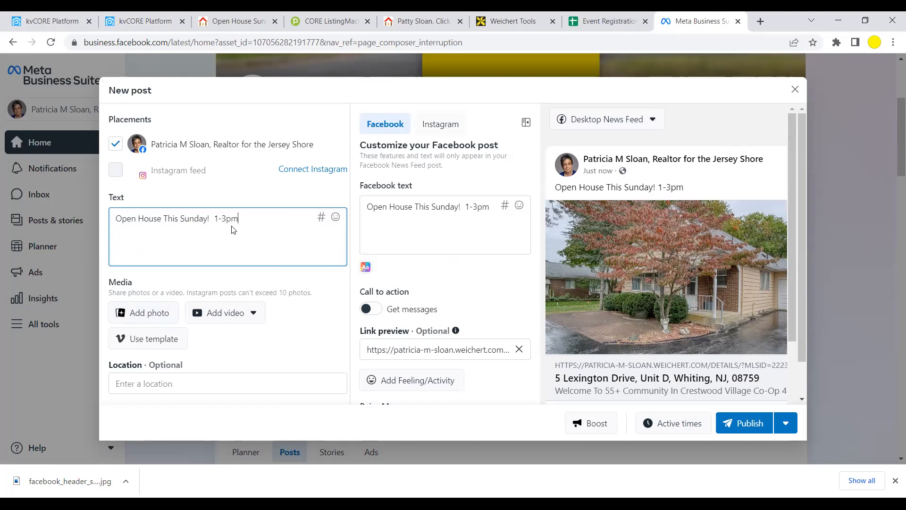
type(".  Come View this lovely home")
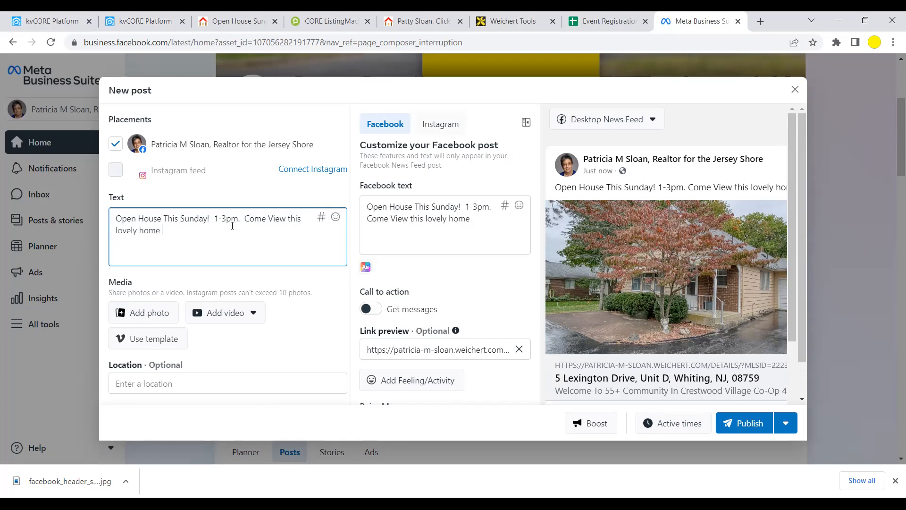
type(".  Click below")
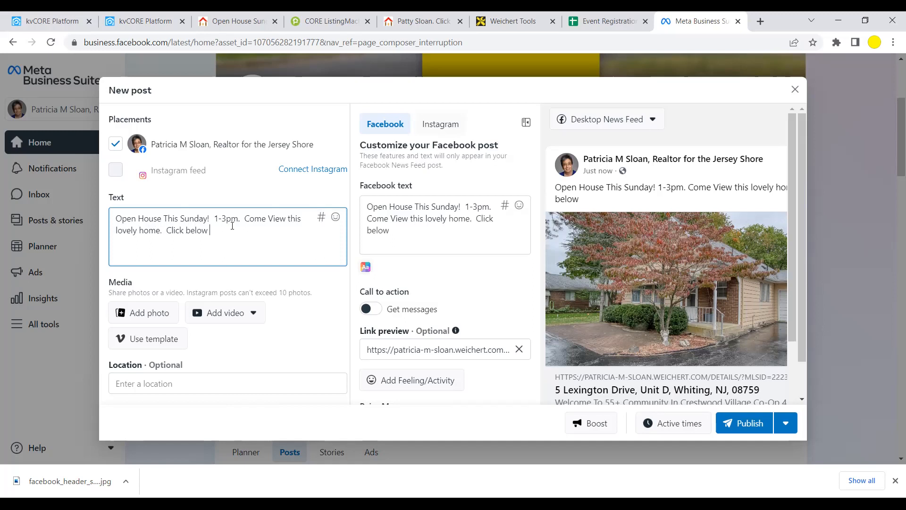
type(" for more information.")
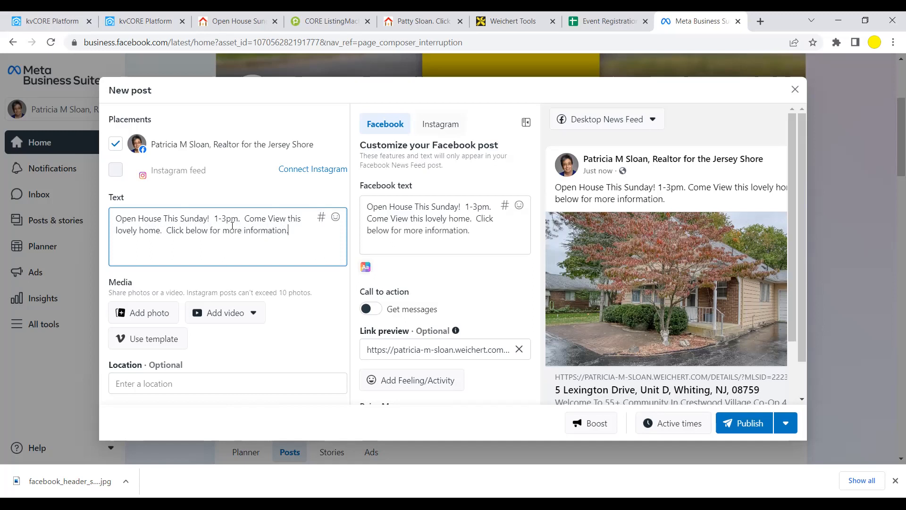
type("  Text or ca")
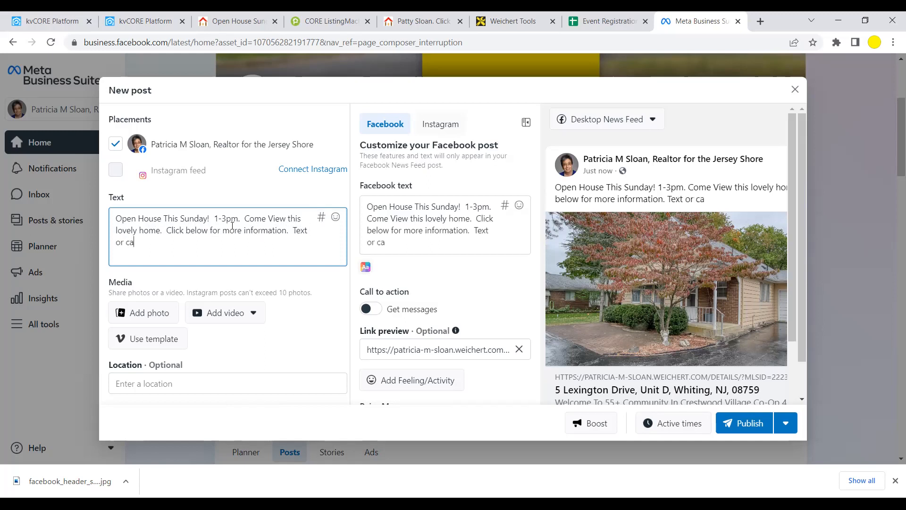
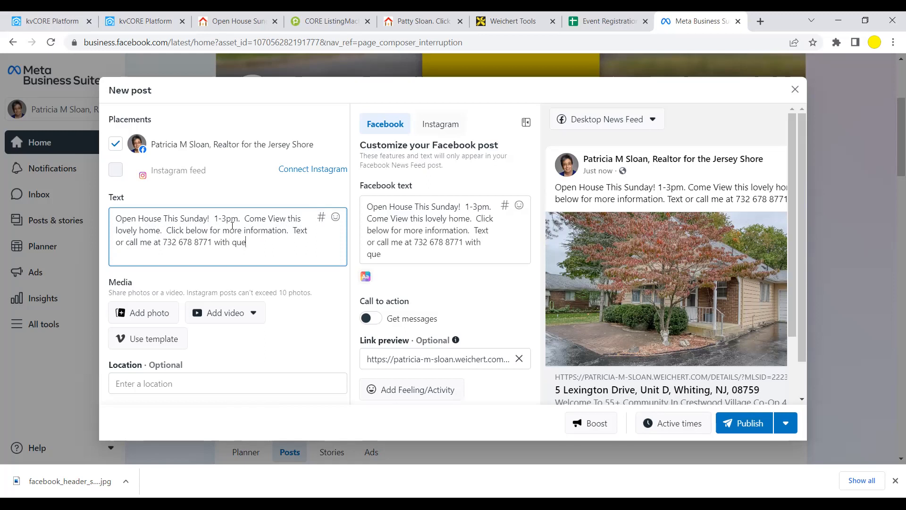
type("stions.  P")
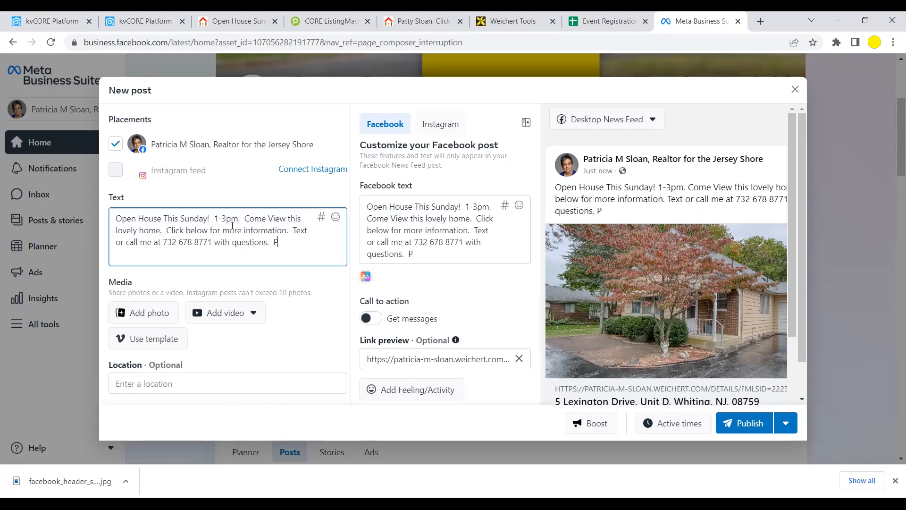
type("lease like and")
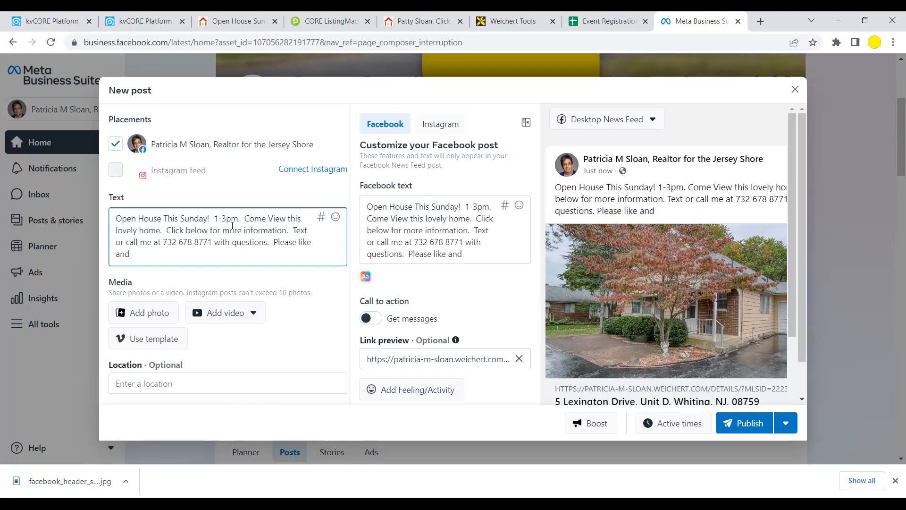
type(" share.")
left_click(272, 243)
key("Return")
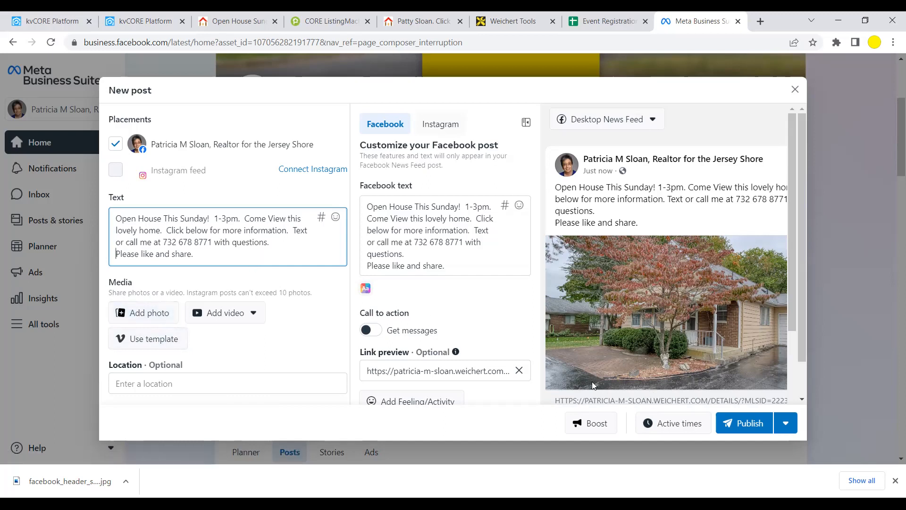
left_click(759, 424)
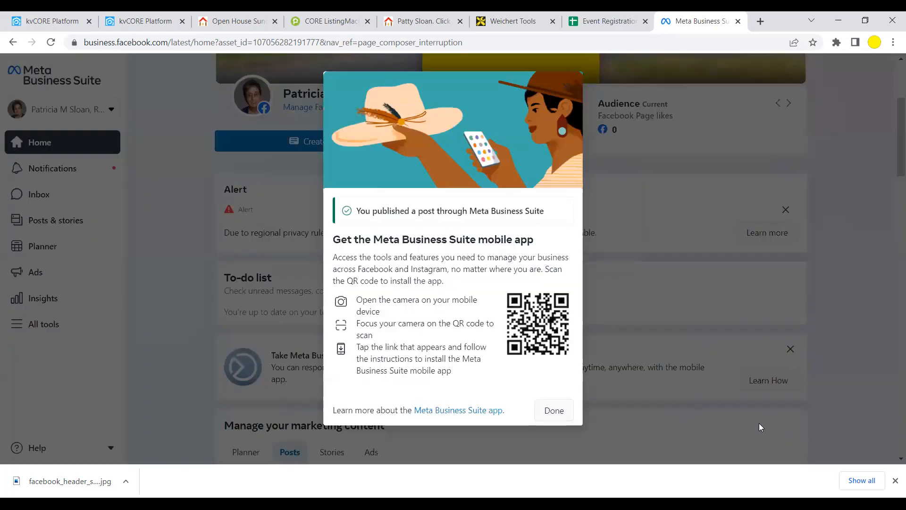
left_click(550, 410)
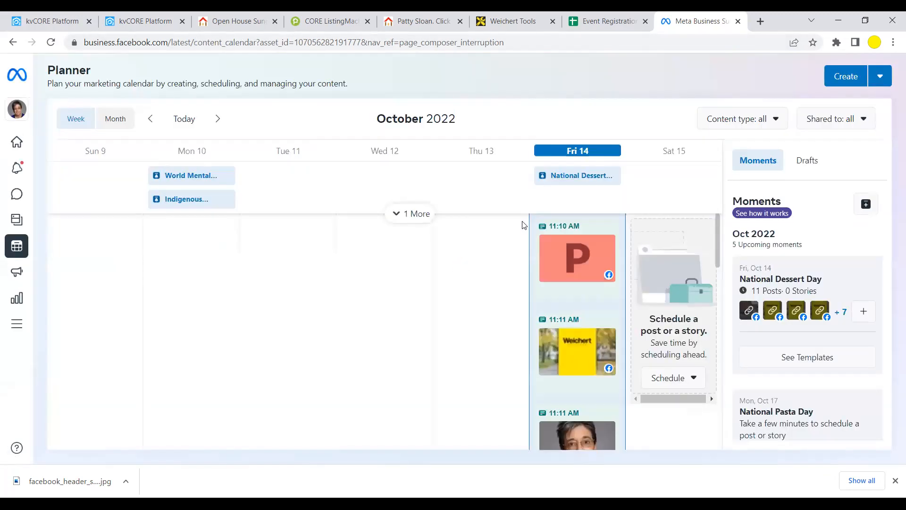
mouse_move(19, 165)
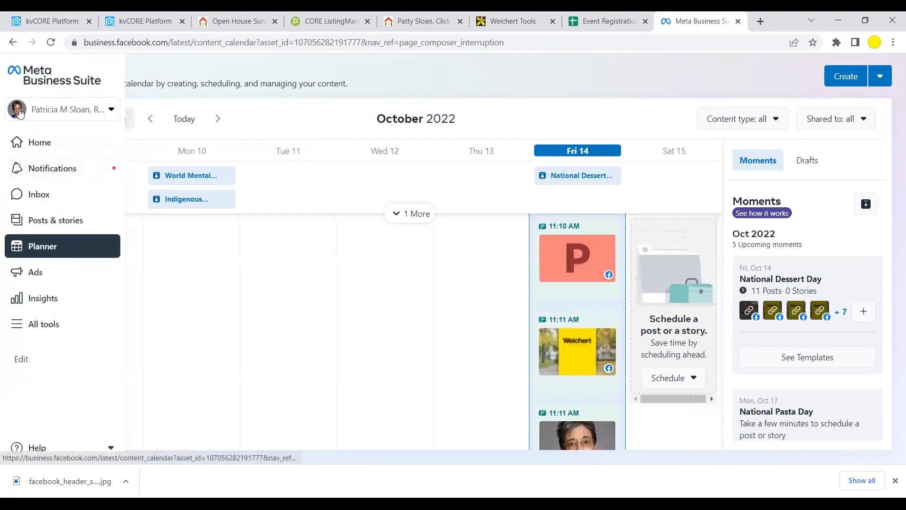
left_click(38, 142)
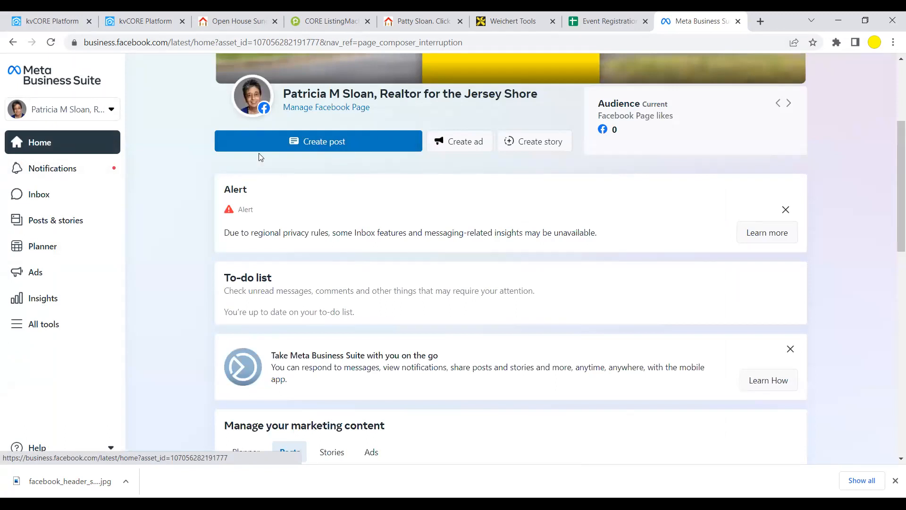
left_click(50, 109)
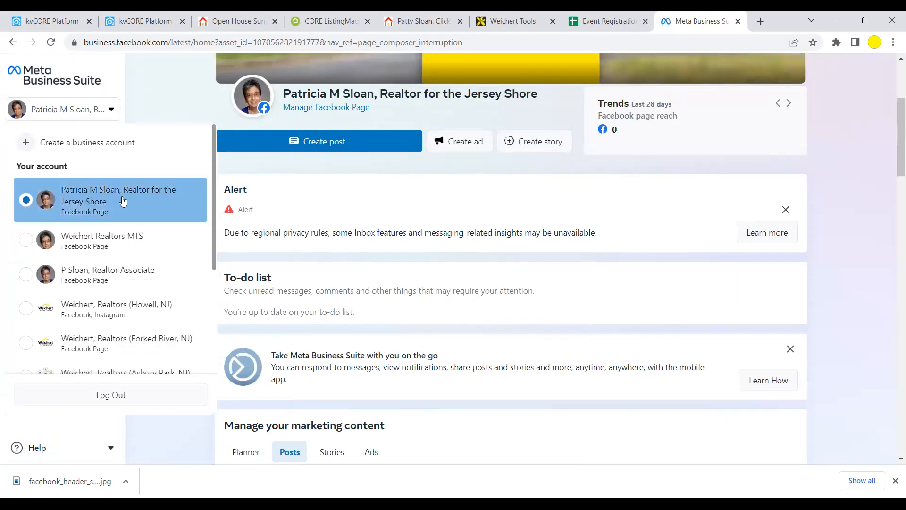
left_click(89, 201)
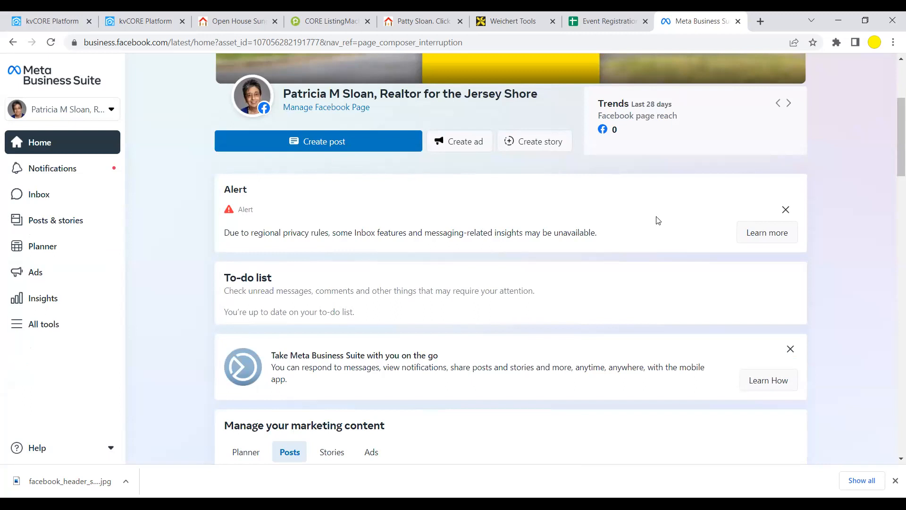
scroll(657, 220, "down", 6)
scroll(656, 221, "up", 5)
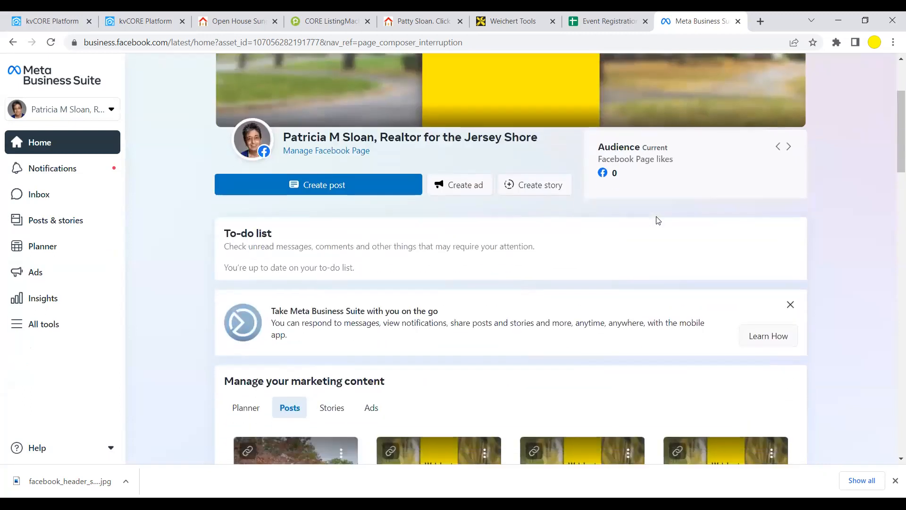
scroll(656, 221, "down", 8)
scroll(657, 221, "up", 8)
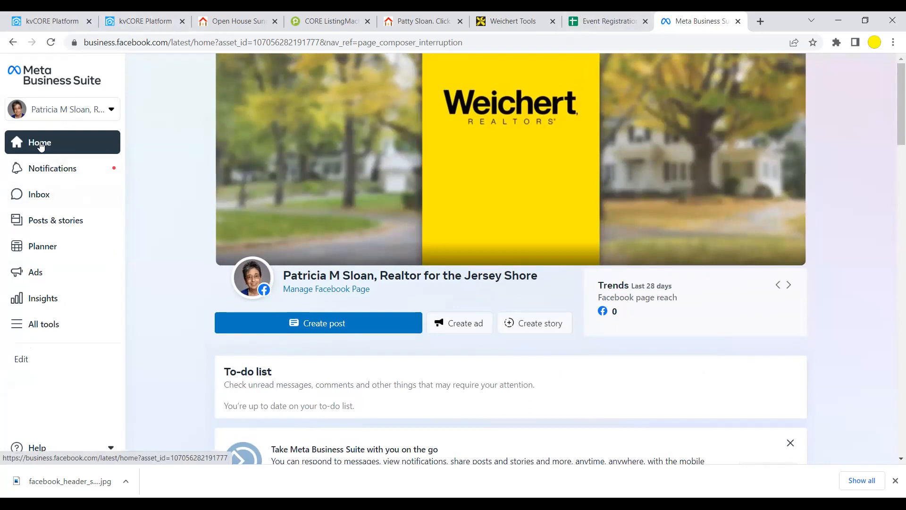
left_click(11, 46)
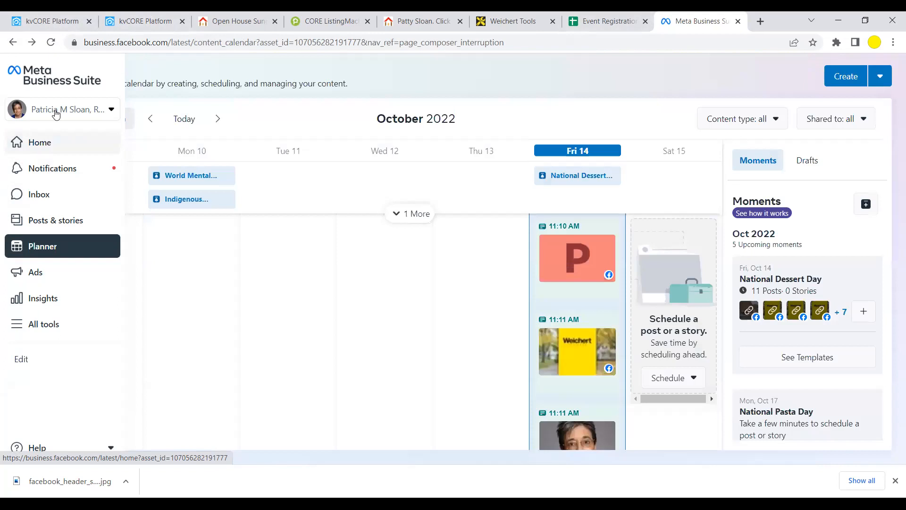
left_click(12, 43)
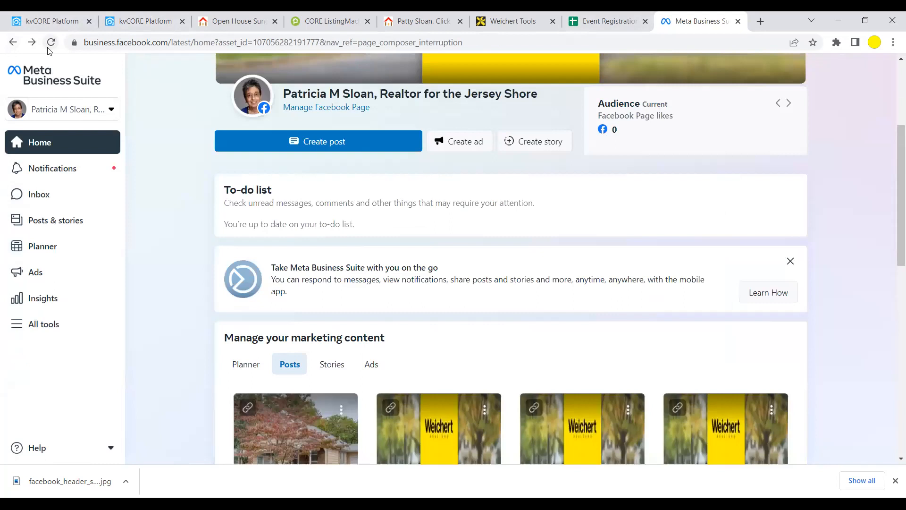
scroll(455, 128, "up", 3)
scroll(455, 133, "up", 1)
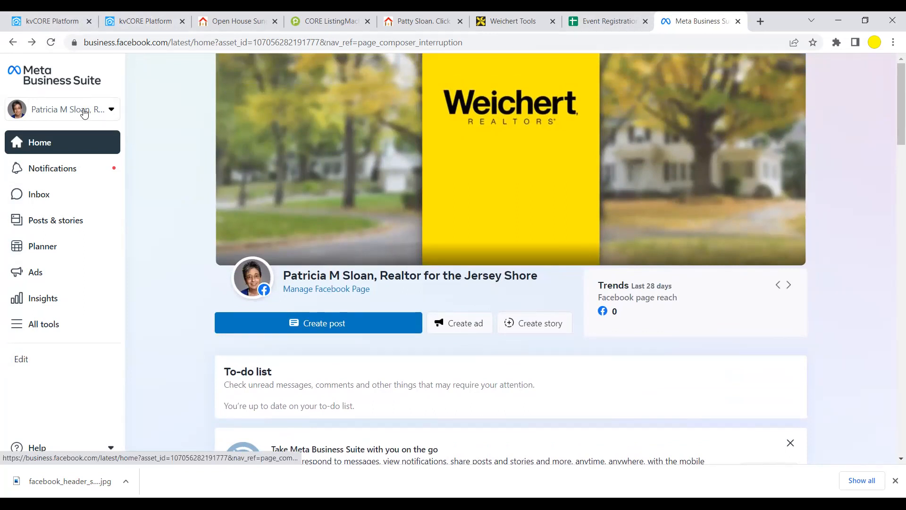
left_click(84, 112)
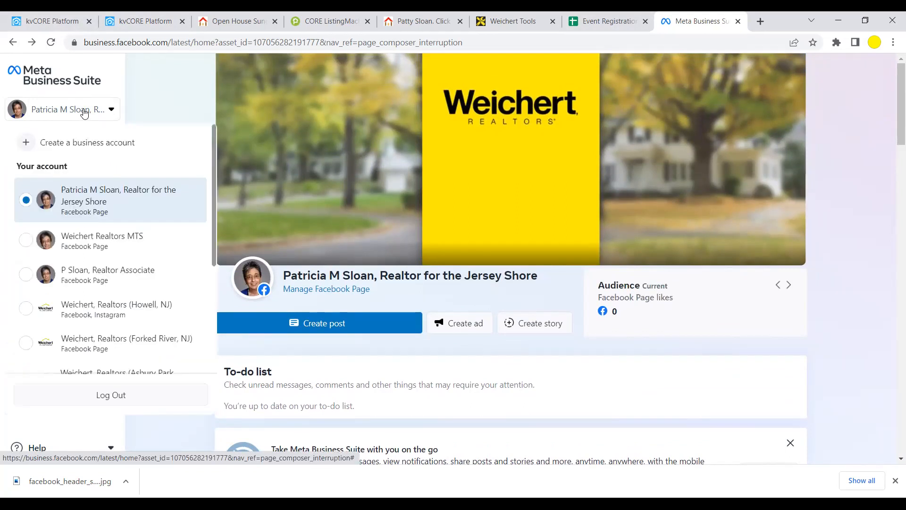
left_click(82, 240)
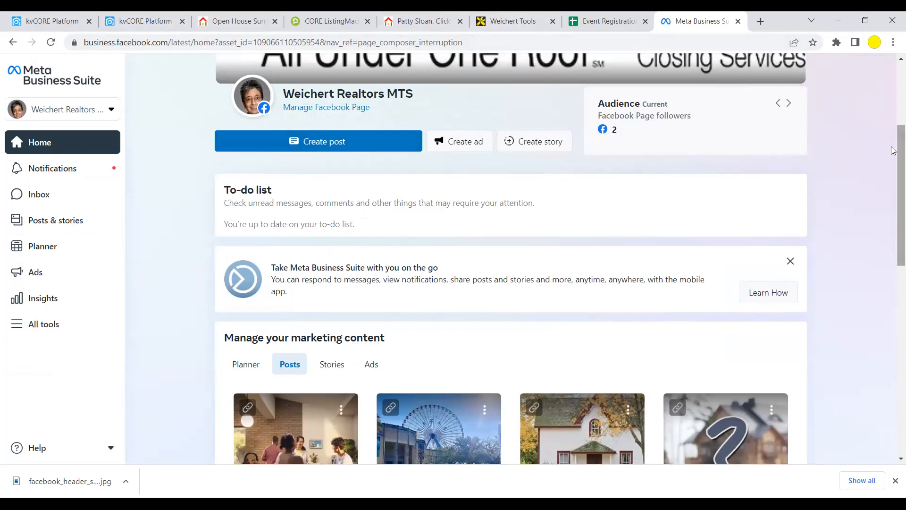
scroll(893, 150, "up", 4)
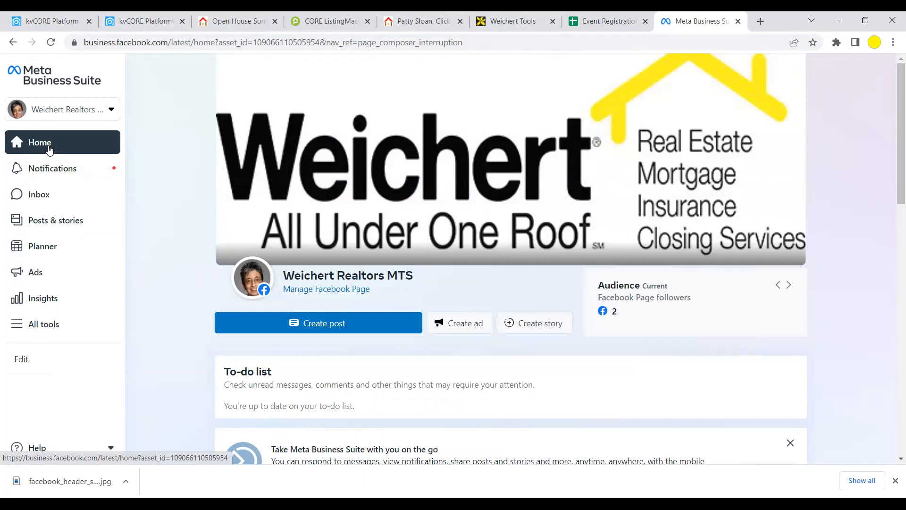
left_click(65, 110)
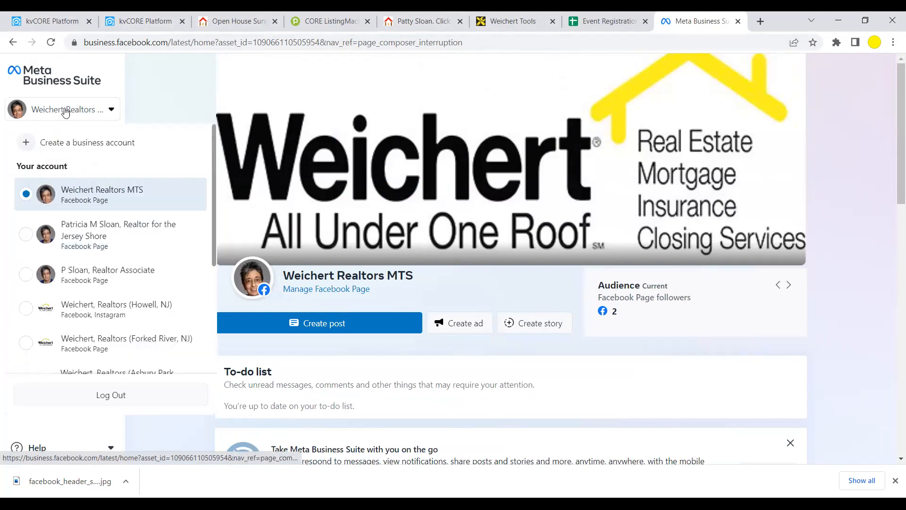
left_click(74, 245)
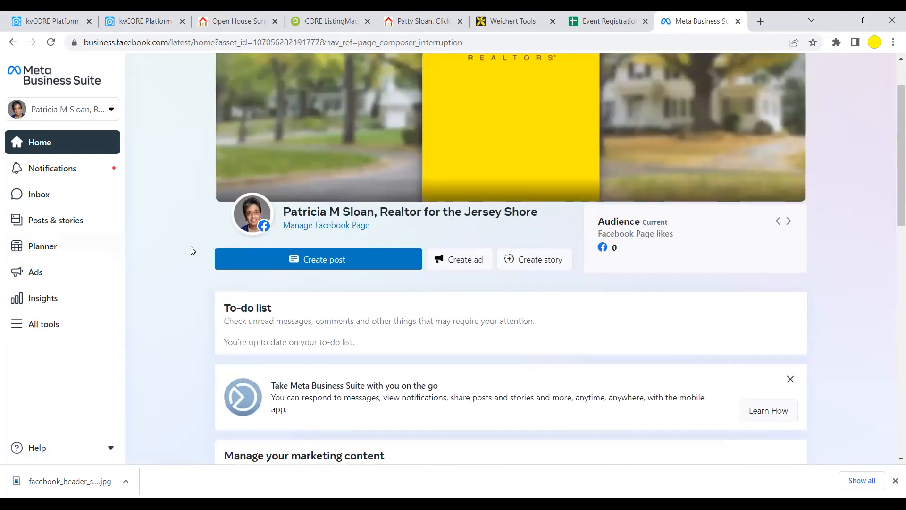
scroll(193, 250, "up", 1)
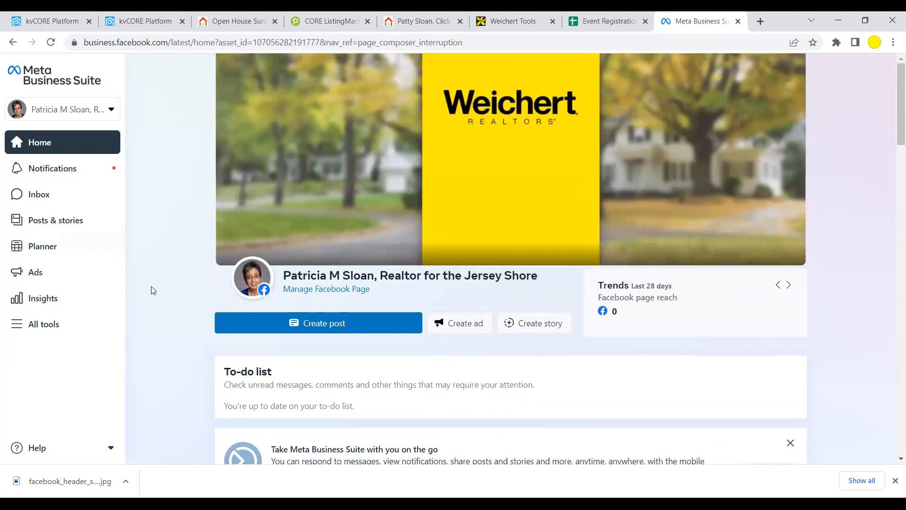
- Check the published posts list, return to Home, and open the Jersey Shore page's profile view
left_click(36, 219)
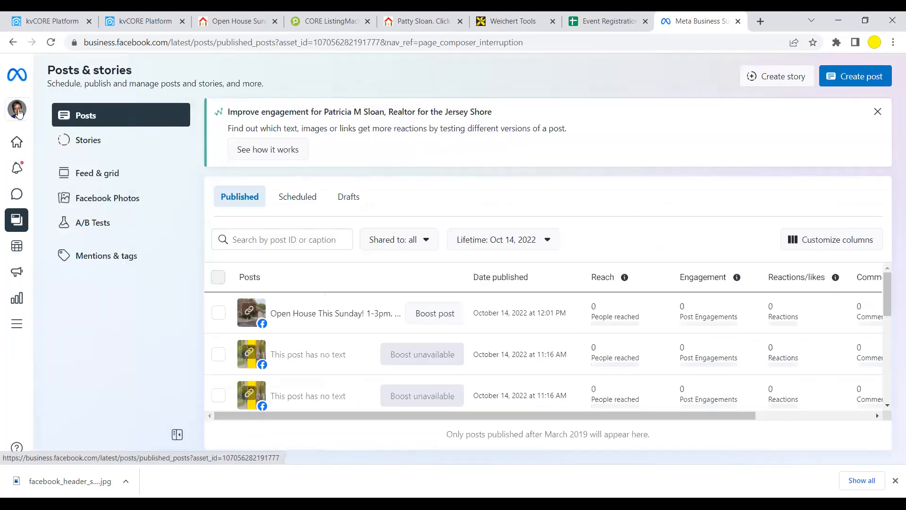
left_click(19, 71)
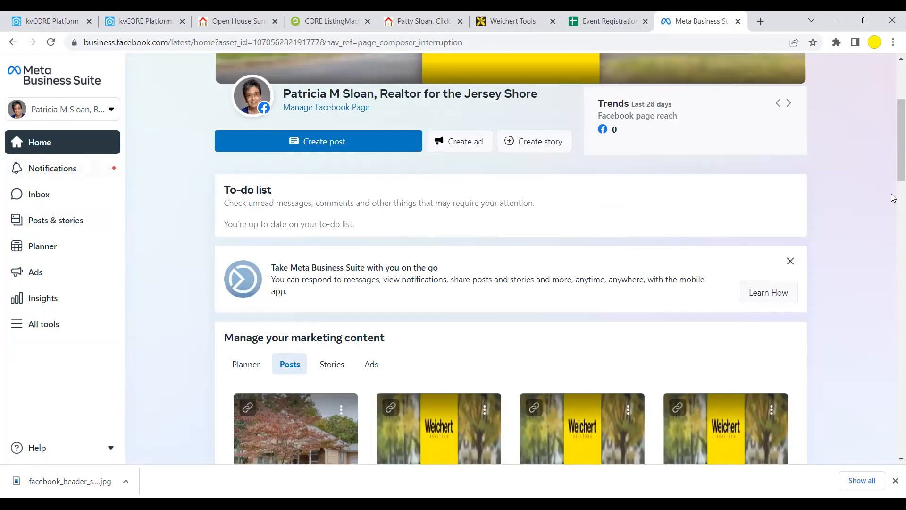
left_click_drag(894, 118, 893, 55)
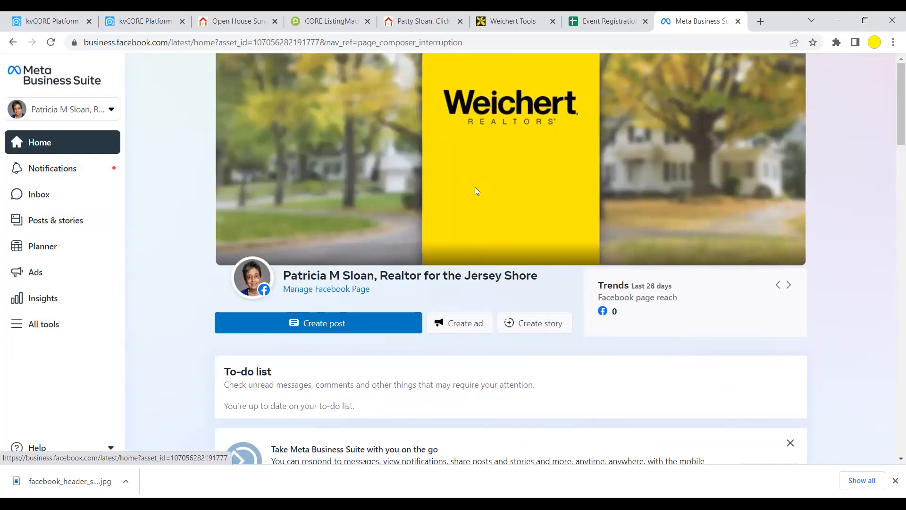
left_click(250, 275)
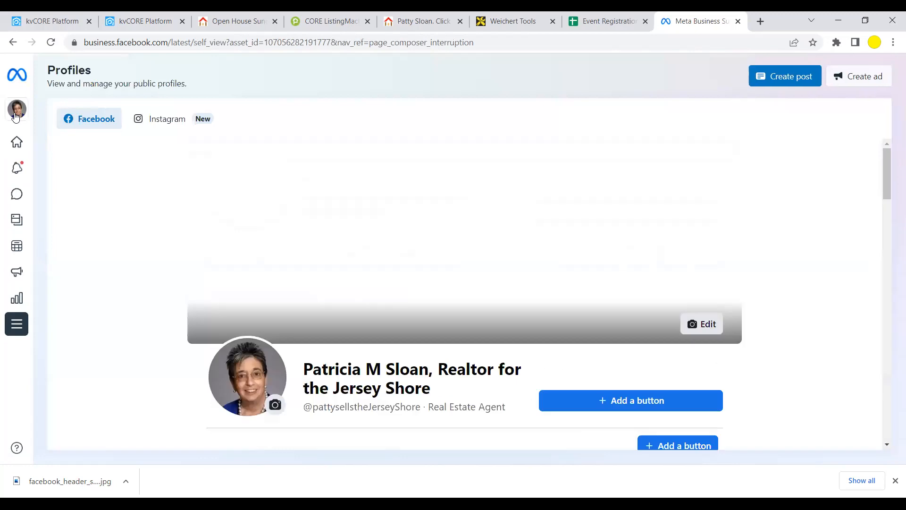
left_click(17, 113)
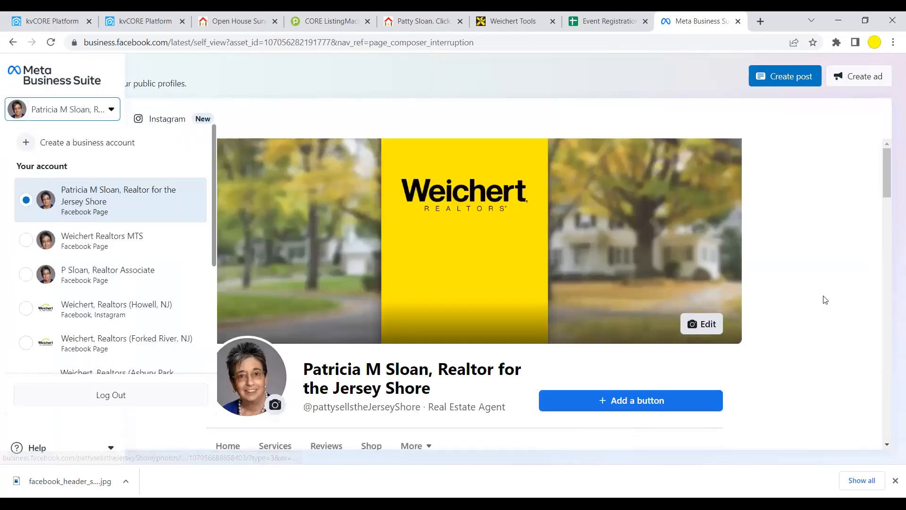
scroll(822, 295, "down", 5)
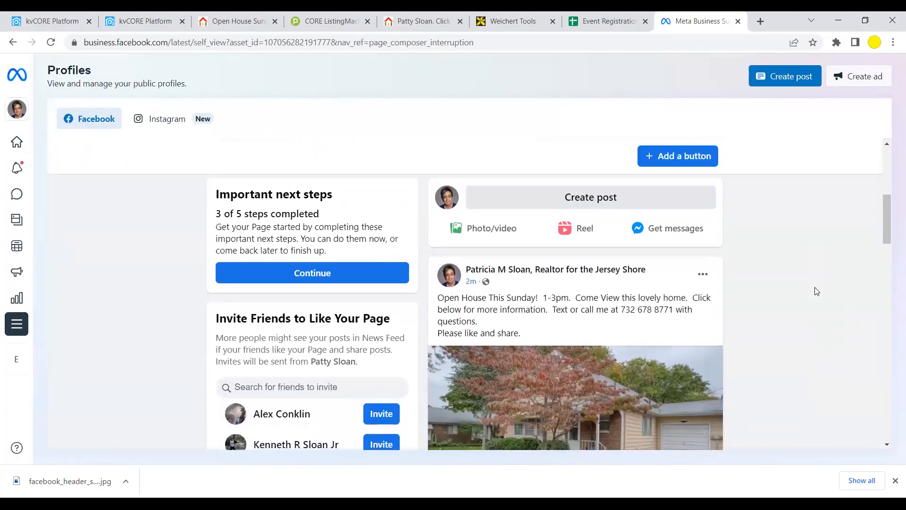
scroll(817, 291, "up", 5)
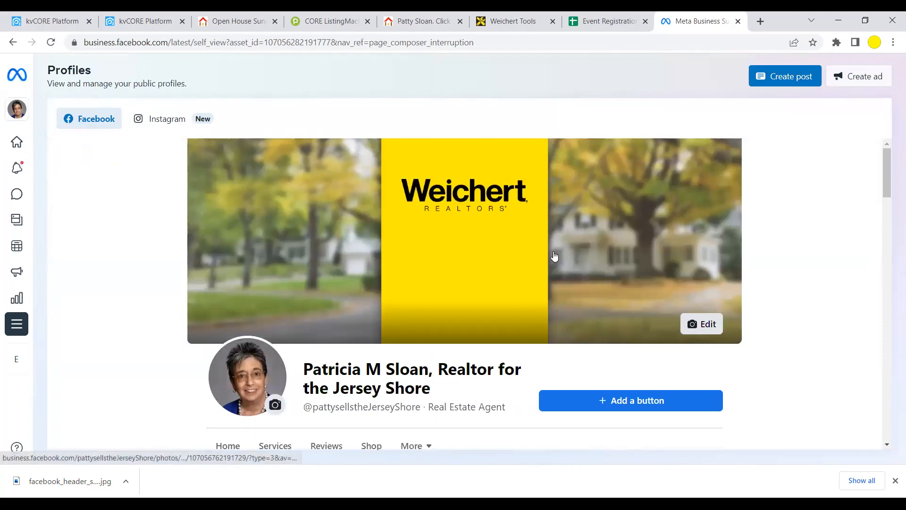
scroll(554, 256, "down", 3)
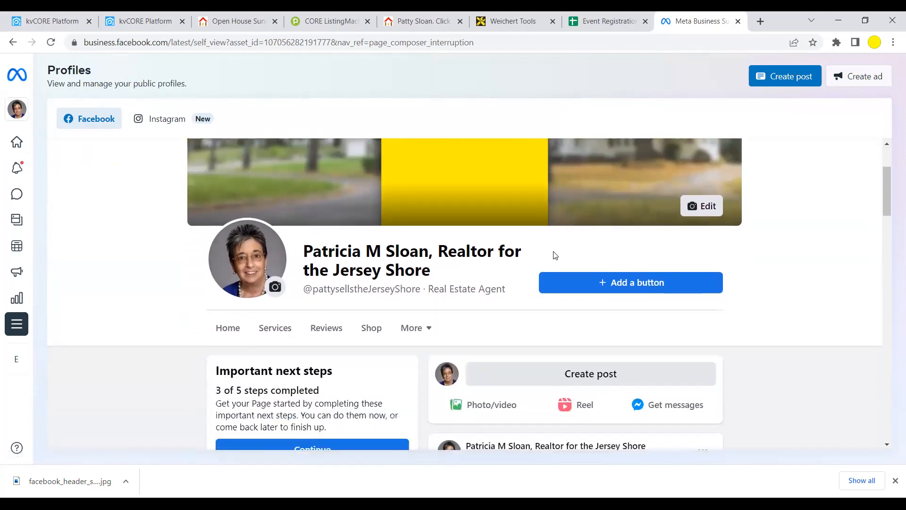
scroll(554, 244, "down", 7)
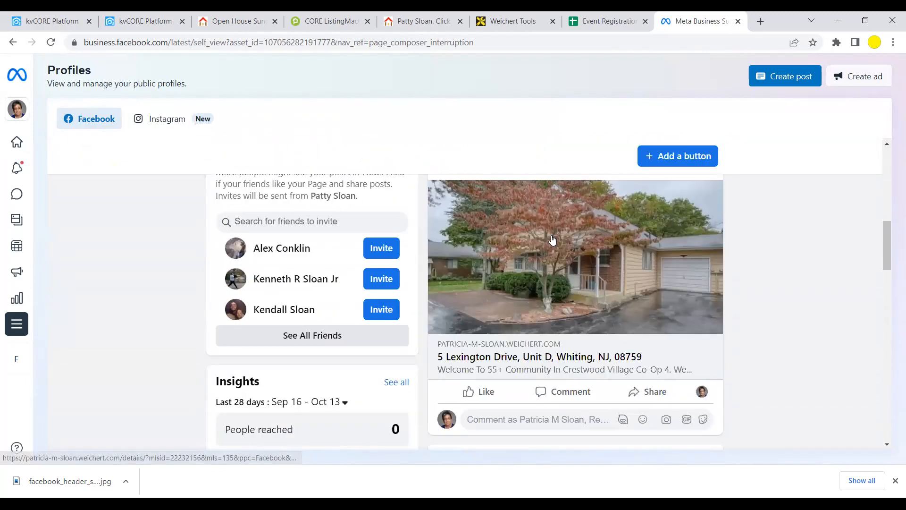
scroll(553, 237, "down", 1)
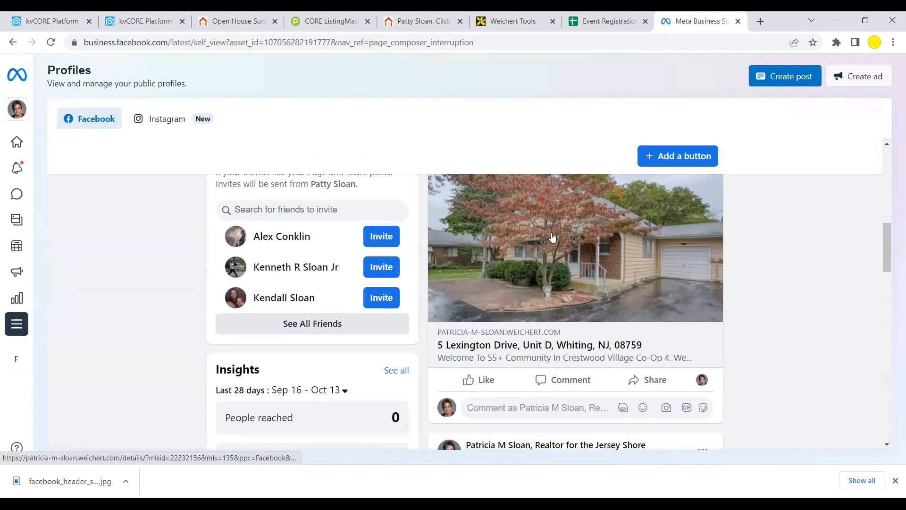
scroll(561, 239, "up", 2)
scroll(597, 252, "down", 1)
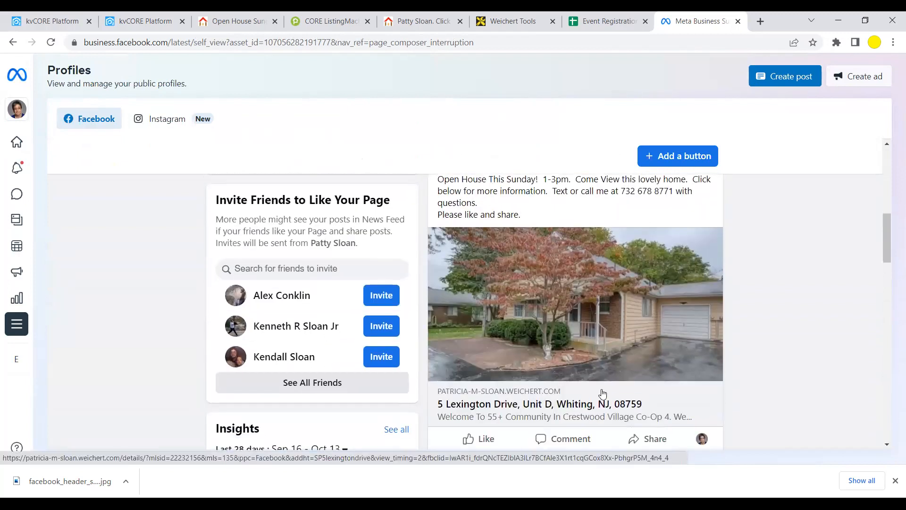
scroll(587, 283, "up", 1)
scroll(581, 285, "down", 1)
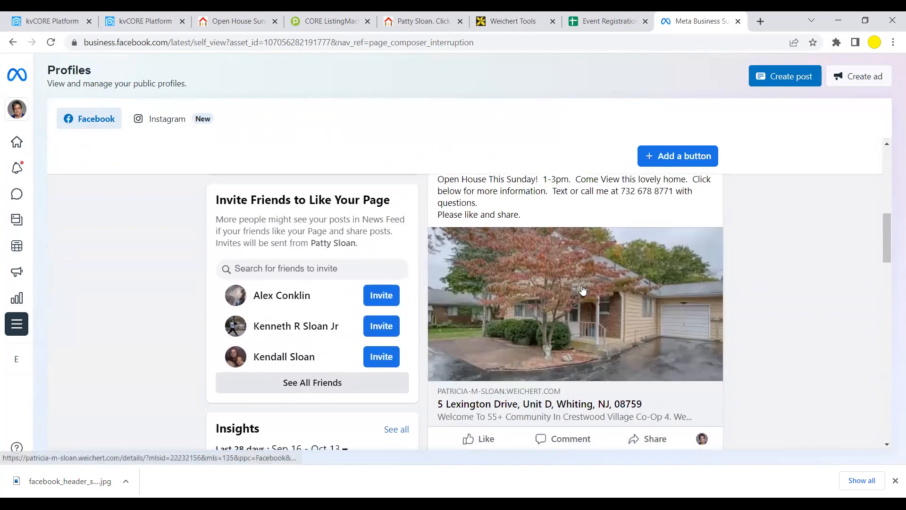
left_click(560, 298)
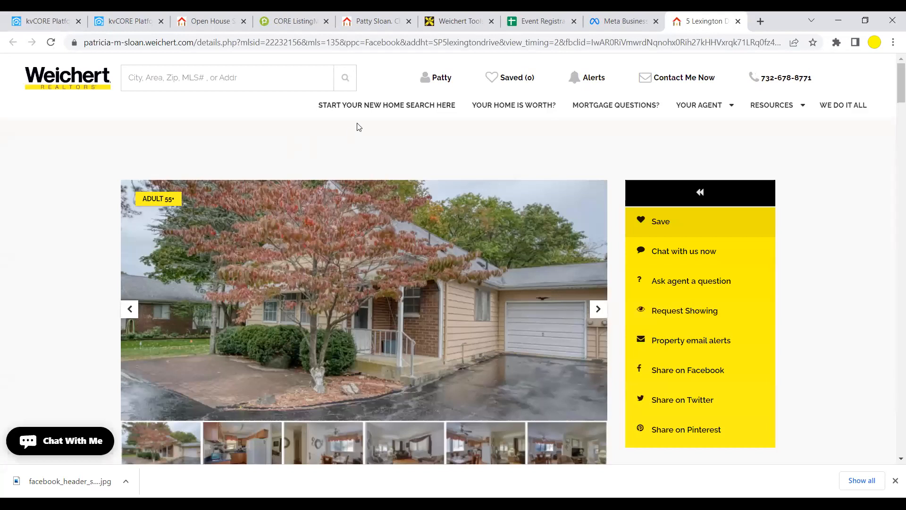
scroll(376, 228, "down", 2)
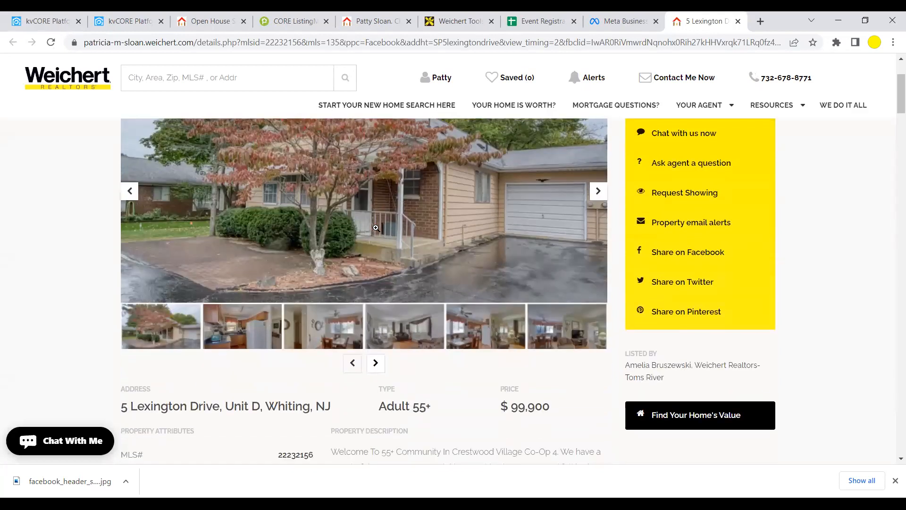
scroll(375, 228, "down", 5)
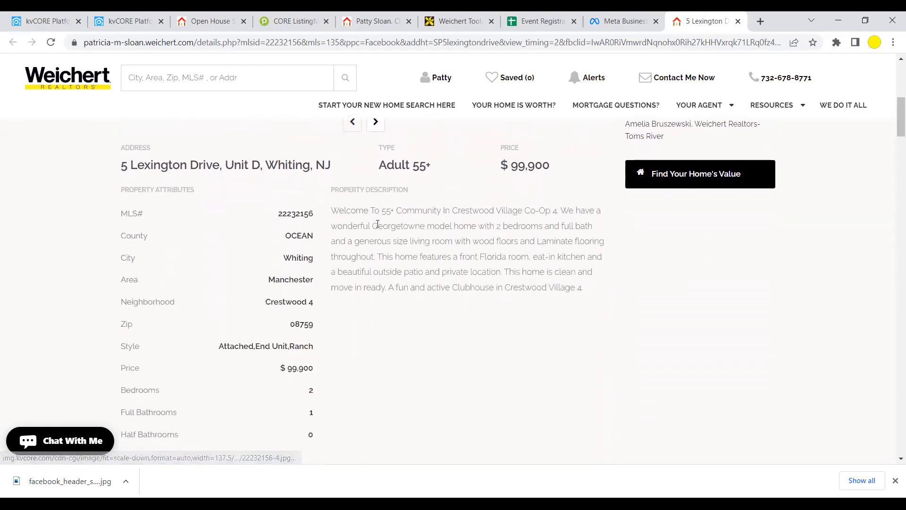
scroll(377, 228, "down", 8)
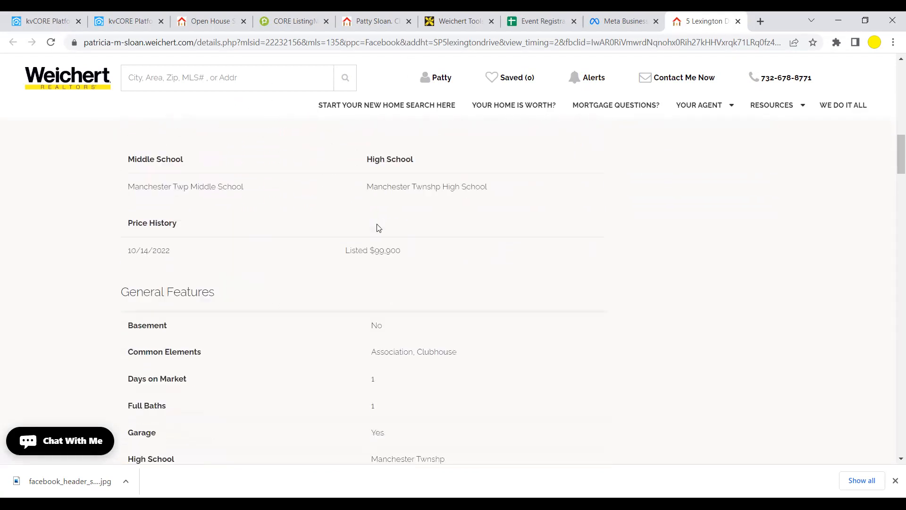
scroll(376, 228, "down", 10)
scroll(377, 229, "up", 18)
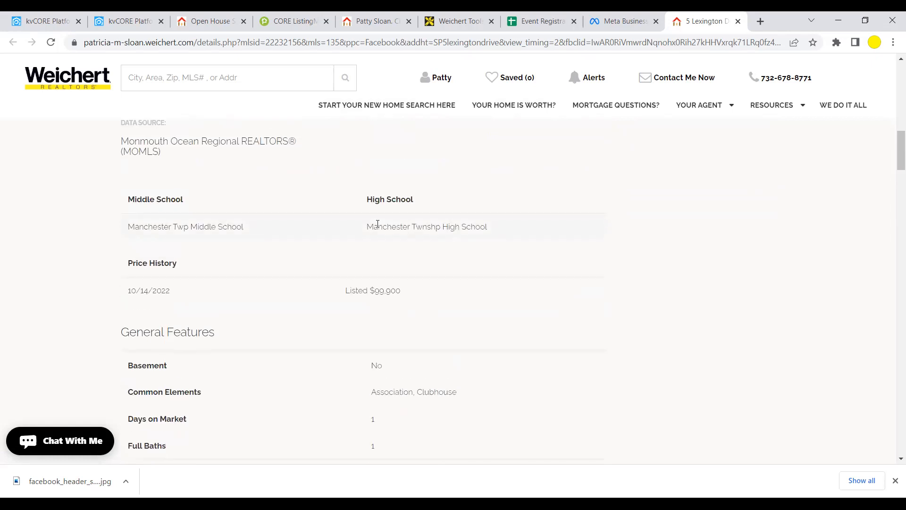
scroll(378, 229, "up", 5)
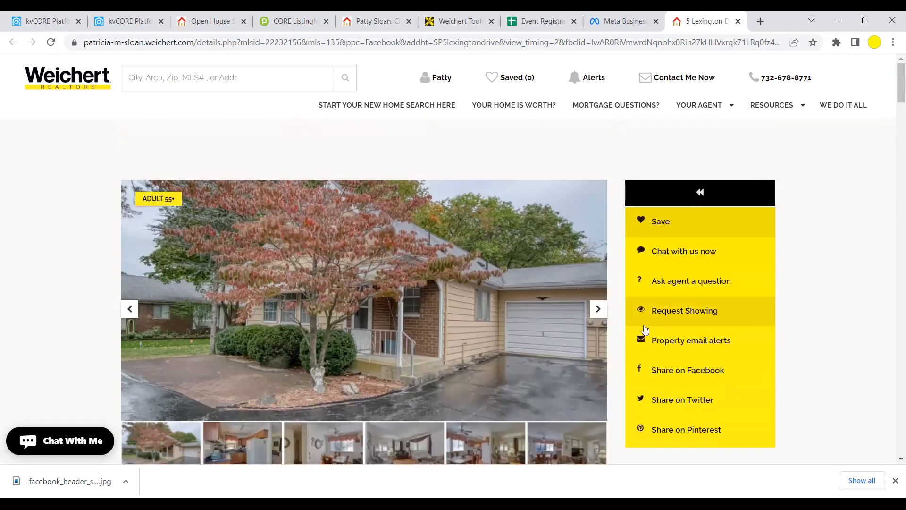
- Page through the listing photos until the resubscribe-for-more-photos prompt appears
left_click(598, 309)
left_click(598, 311)
left_click(598, 309)
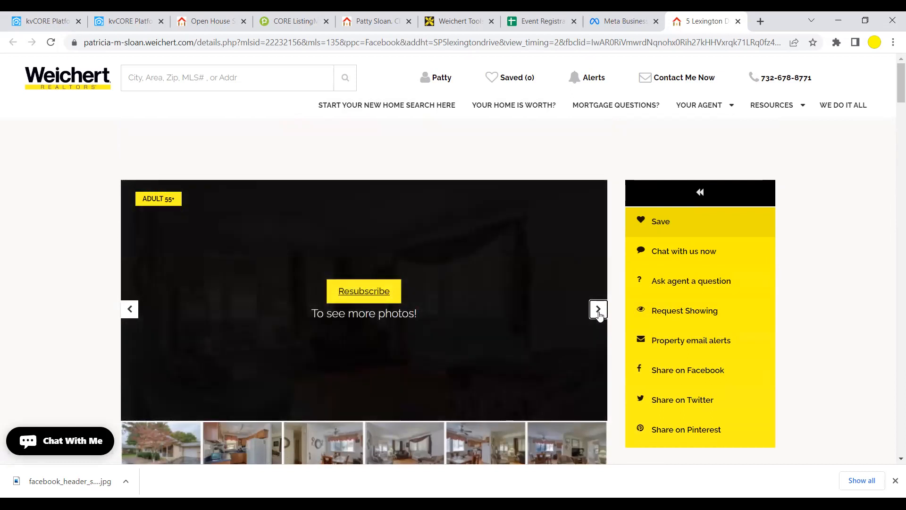
left_click(598, 311)
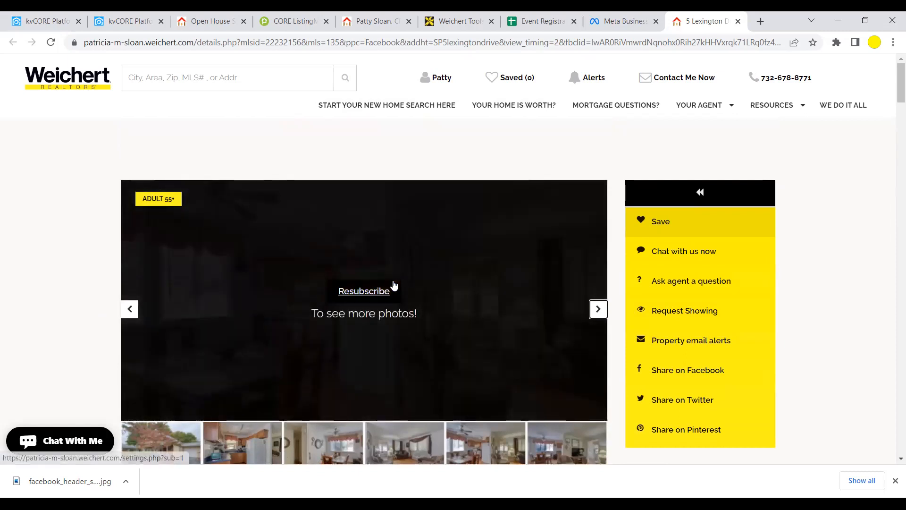
left_click(373, 292)
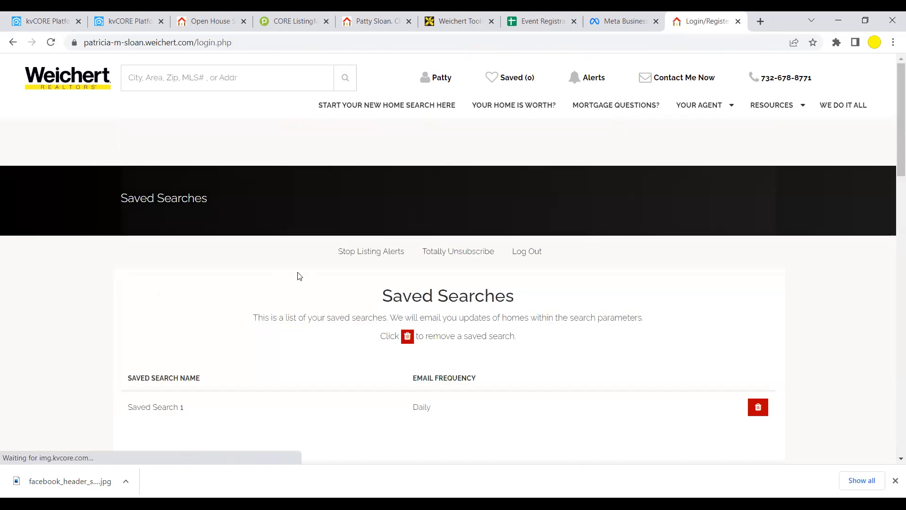
scroll(298, 276, "down", 2)
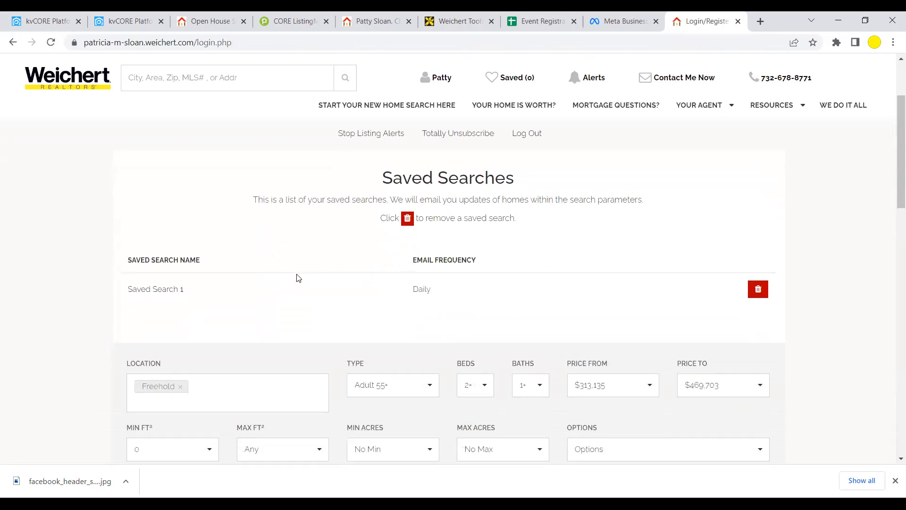
scroll(297, 278, "up", 2)
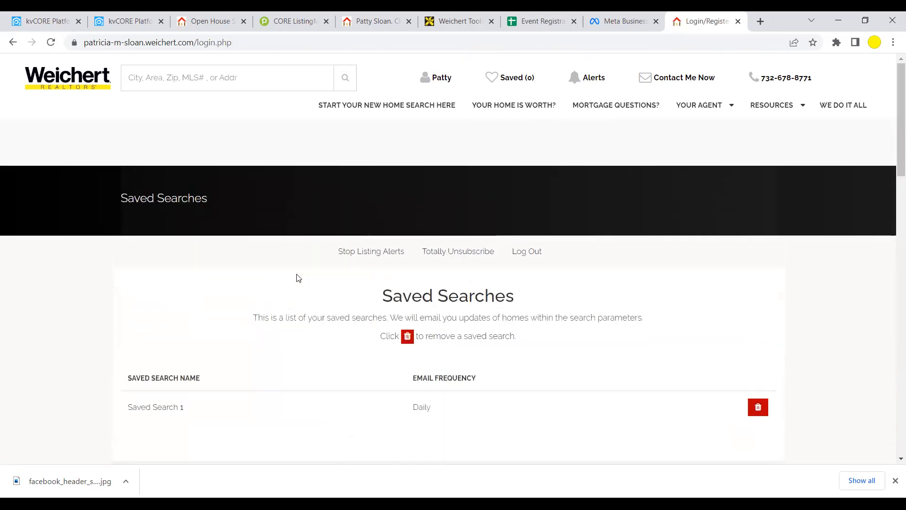
left_click(18, 45)
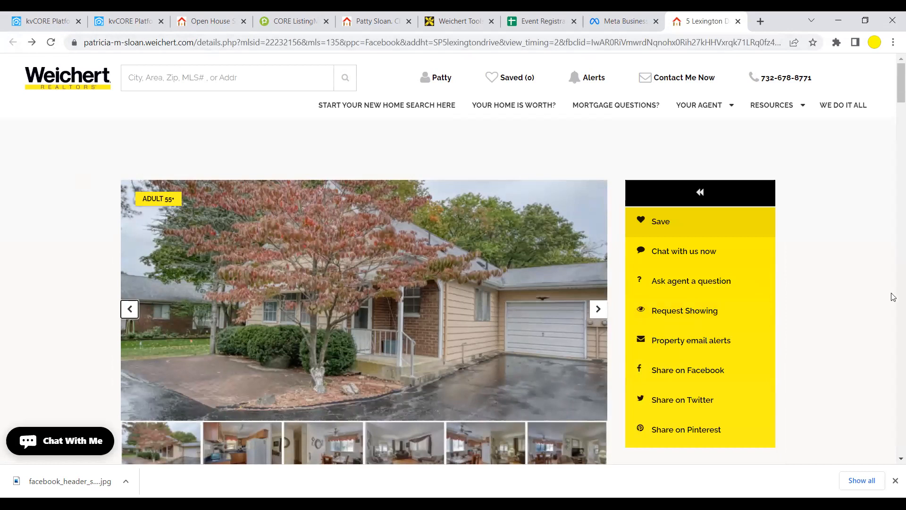
scroll(491, 331, "down", 2)
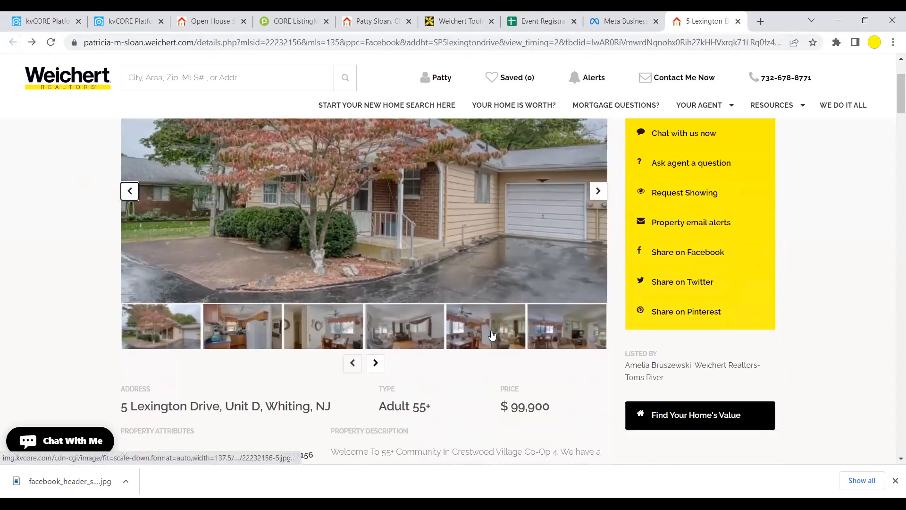
scroll(492, 334, "down", 1)
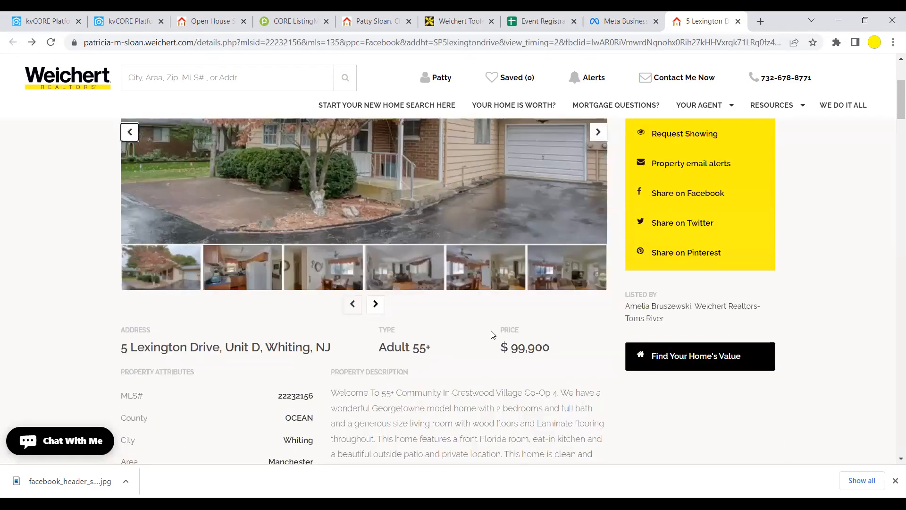
scroll(491, 335, "up", 2)
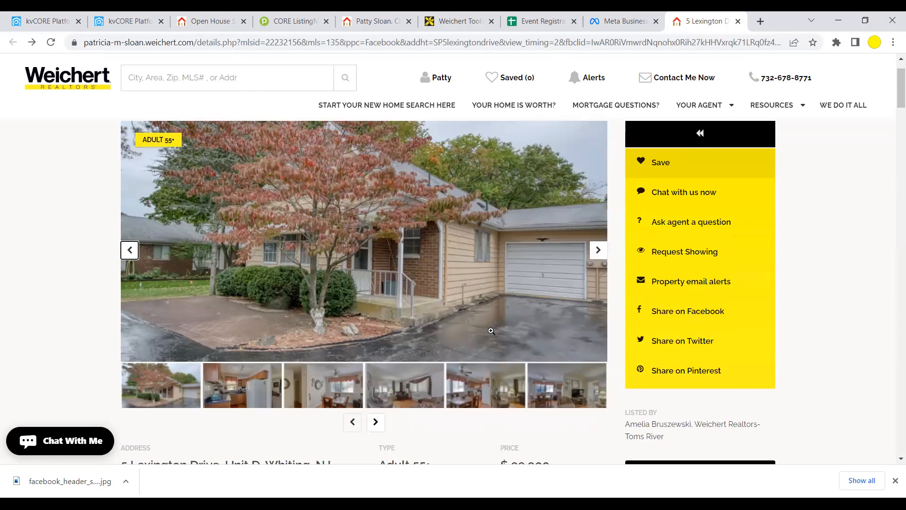
scroll(491, 331, "up", 1)
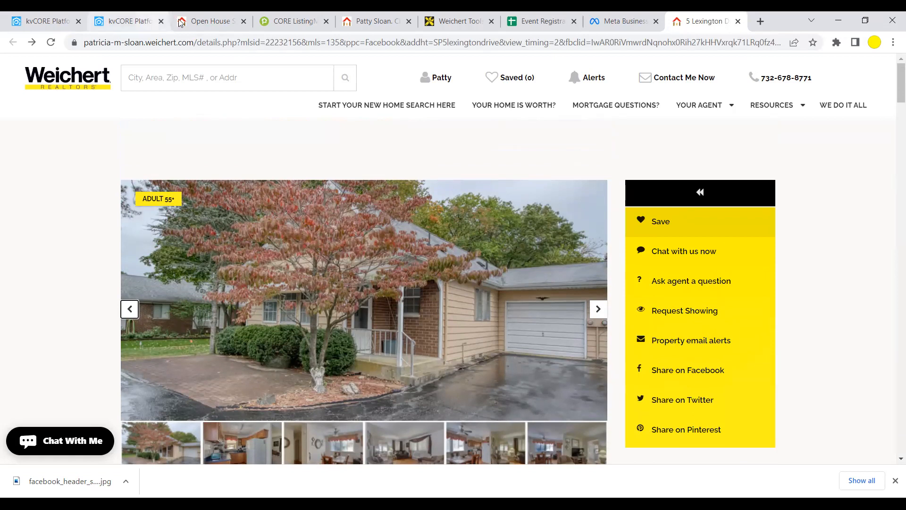
- Close the listing page and scroll back to the open-house post on the profile
left_click(739, 22)
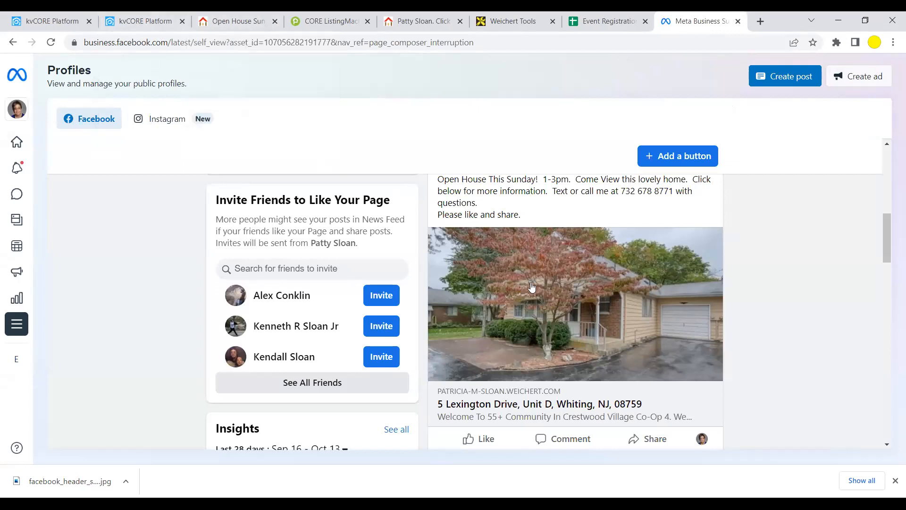
scroll(529, 302, "down", 3)
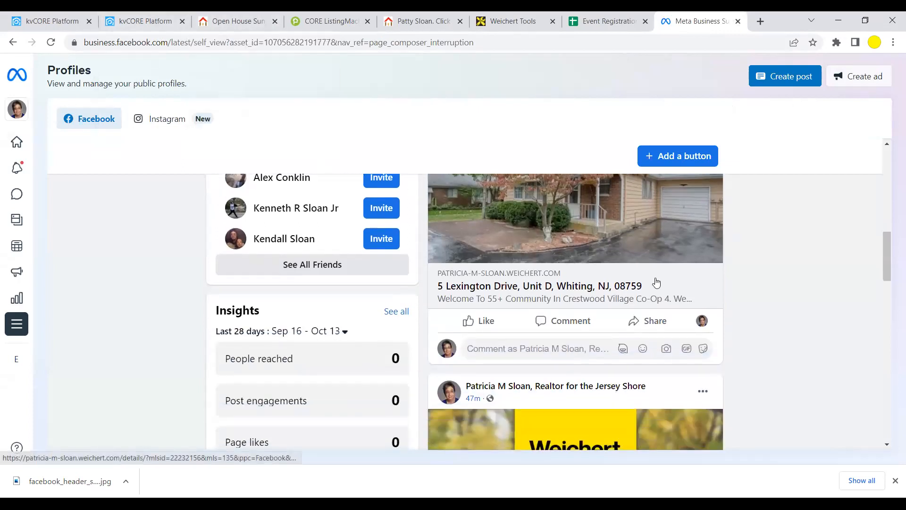
scroll(592, 306, "up", 3)
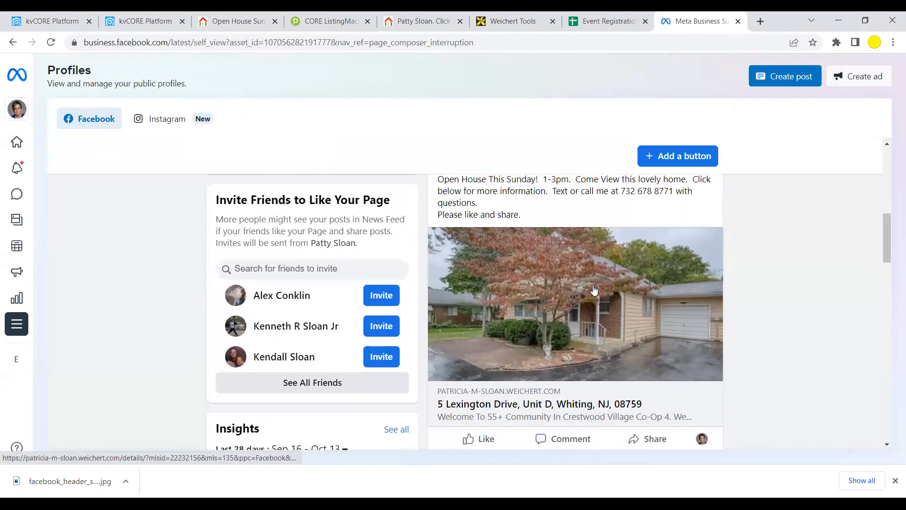
scroll(595, 289, "down", 3)
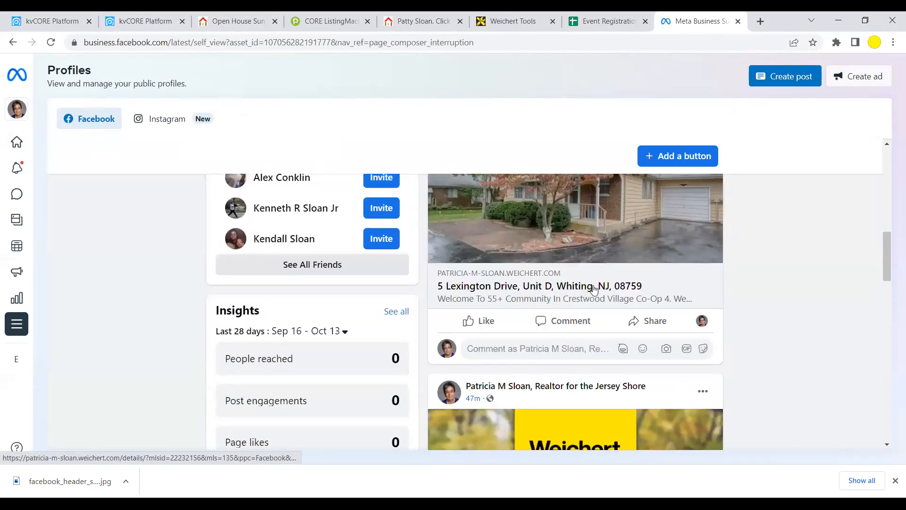
- Look at sharing the post to a Page, cancel that dialog, and reopen the share options
left_click(661, 325)
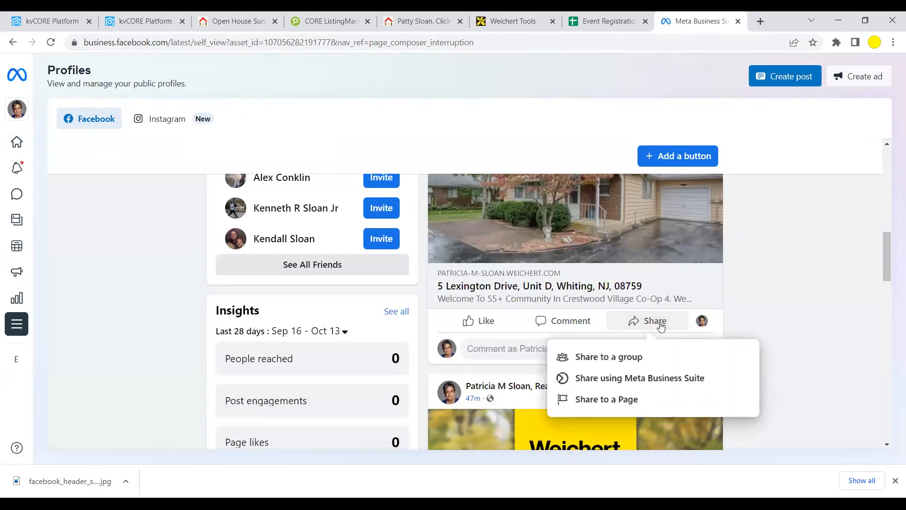
left_click(579, 401)
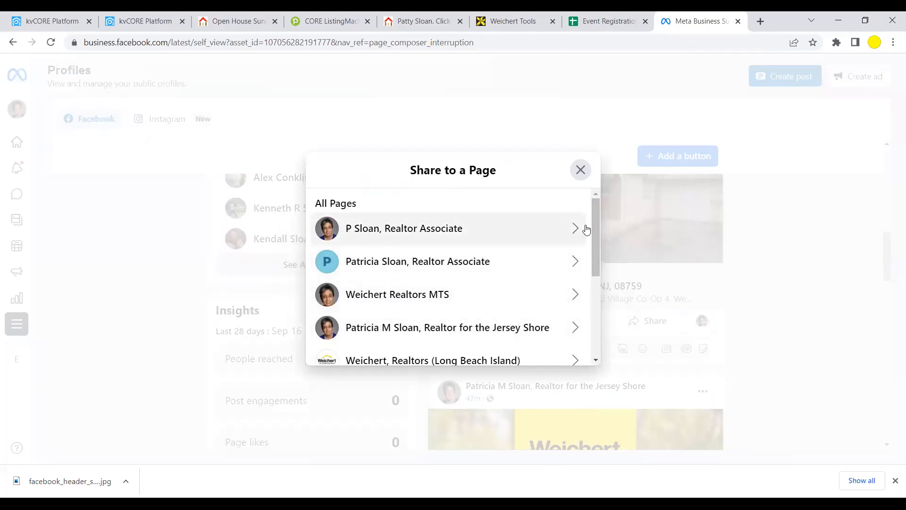
mouse_move(597, 213)
left_mouse_down()
mouse_move(589, 304)
mouse_move(596, 202)
left_mouse_up()
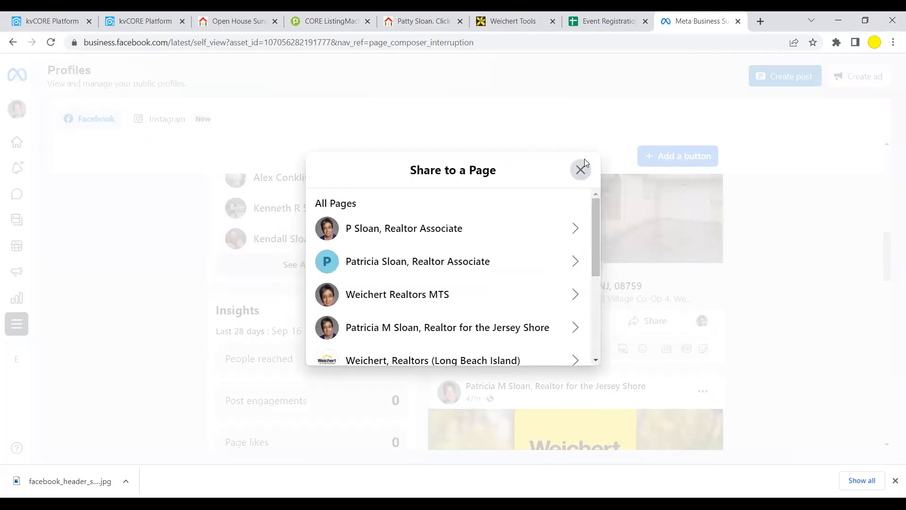
left_click(580, 169)
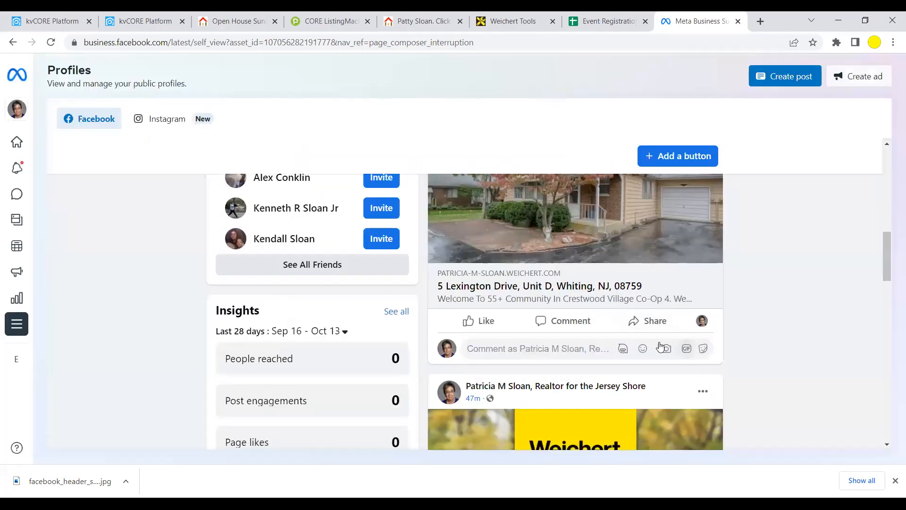
left_click(659, 323)
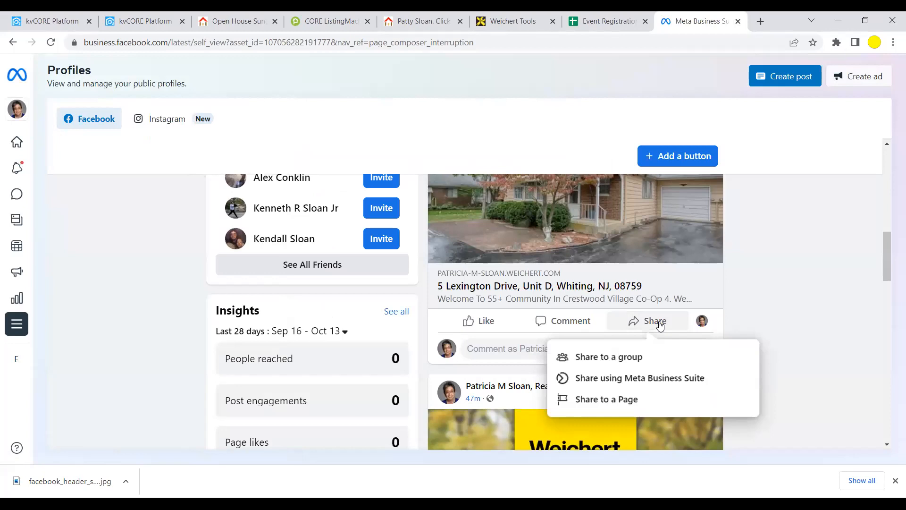
left_click(598, 358)
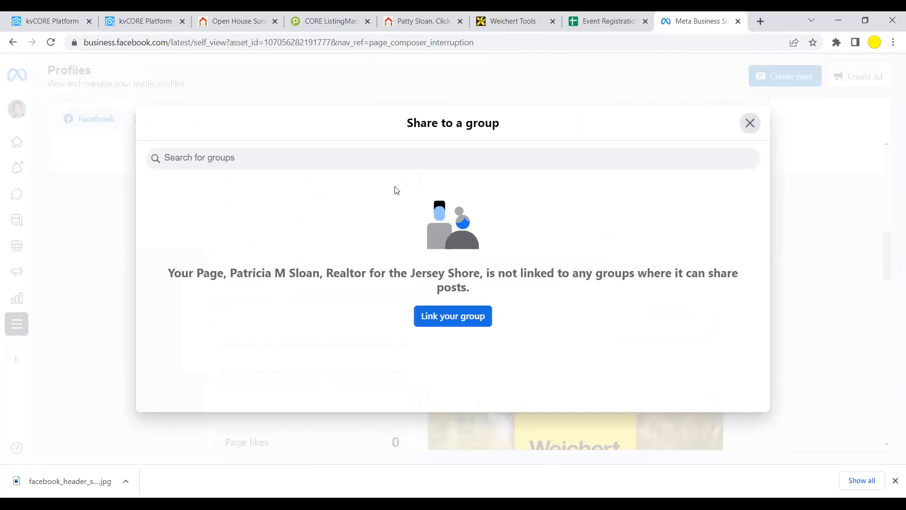
left_click(750, 123)
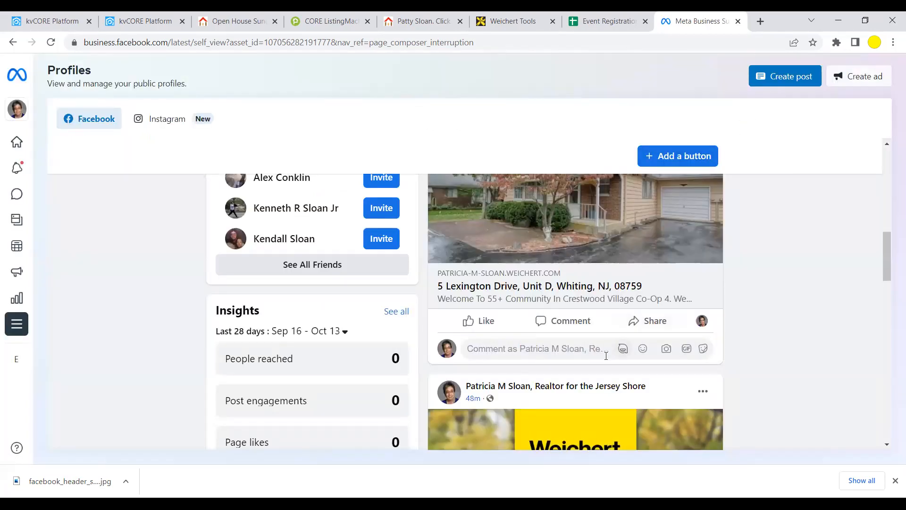
scroll(824, 314, "down", 1)
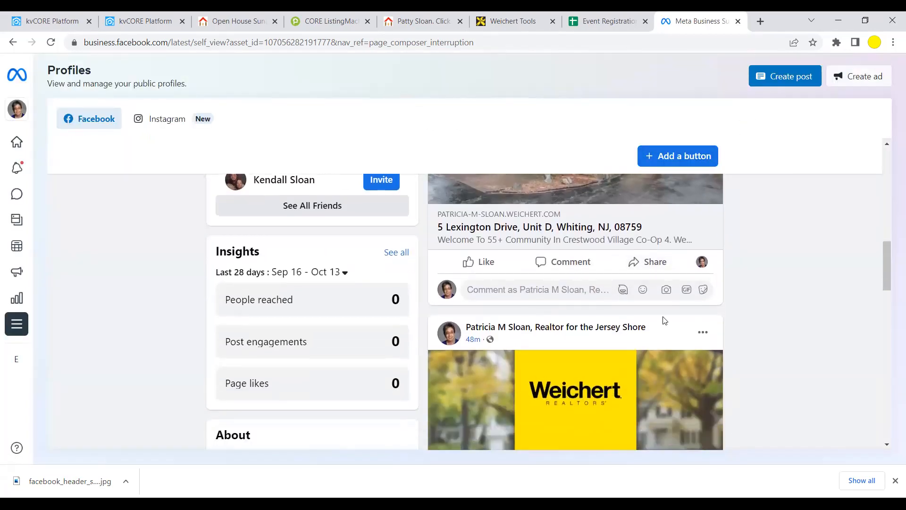
scroll(663, 319, "up", 1)
left_click(651, 324)
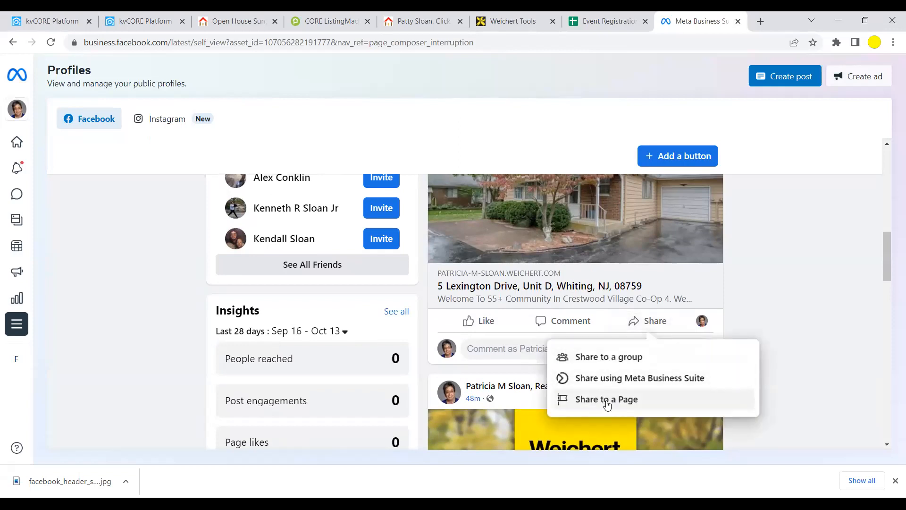
left_click(662, 314)
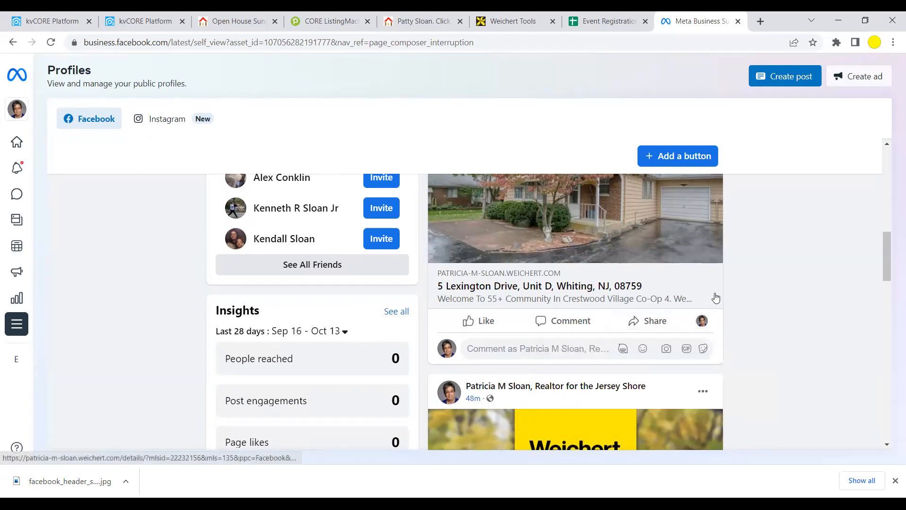
scroll(716, 298, "up", 3)
scroll(718, 290, "down", 1)
scroll(720, 283, "up", 1)
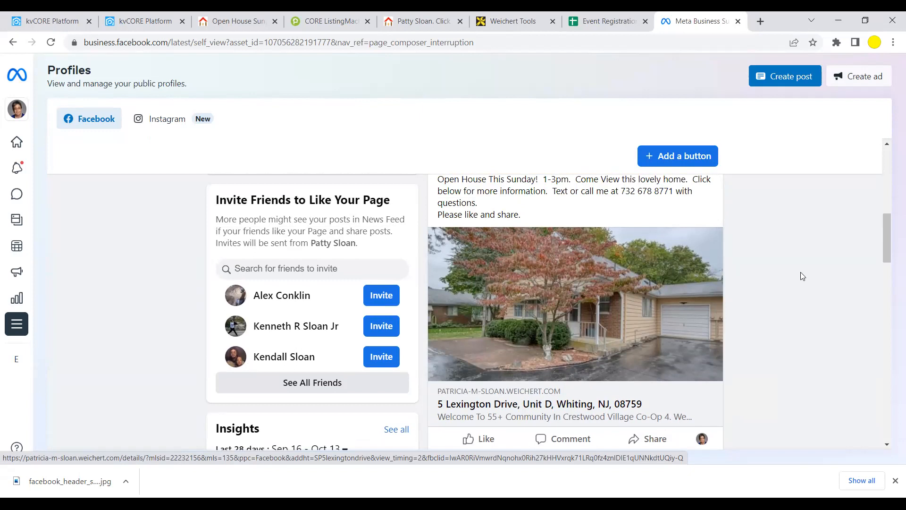
scroll(808, 265, "down", 2)
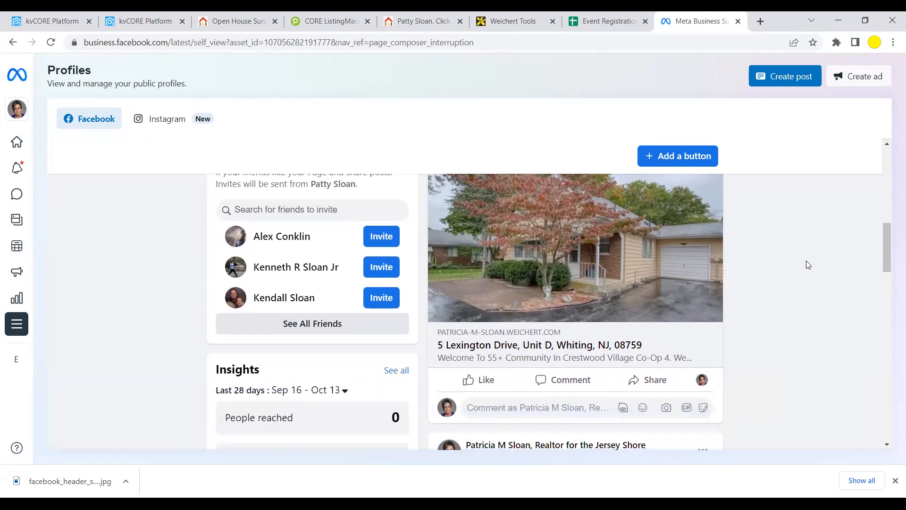
scroll(808, 265, "up", 1)
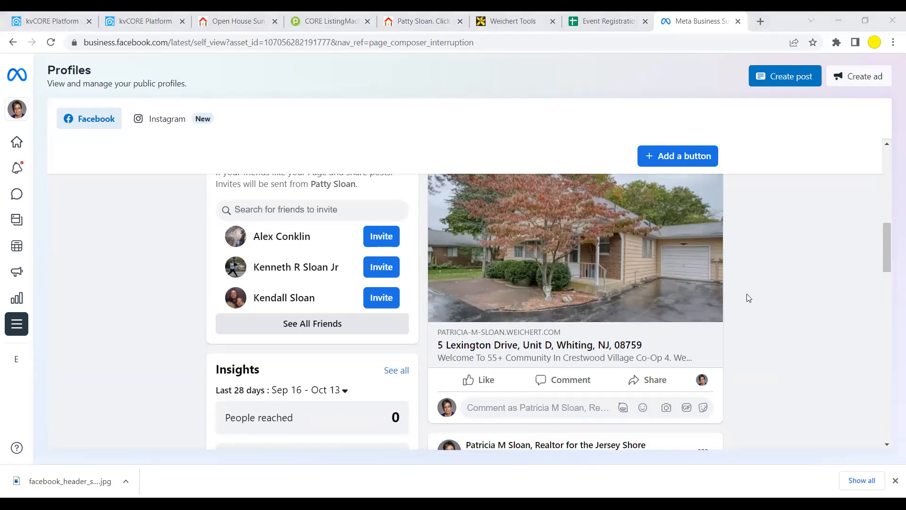
scroll(740, 239, "up", 1)
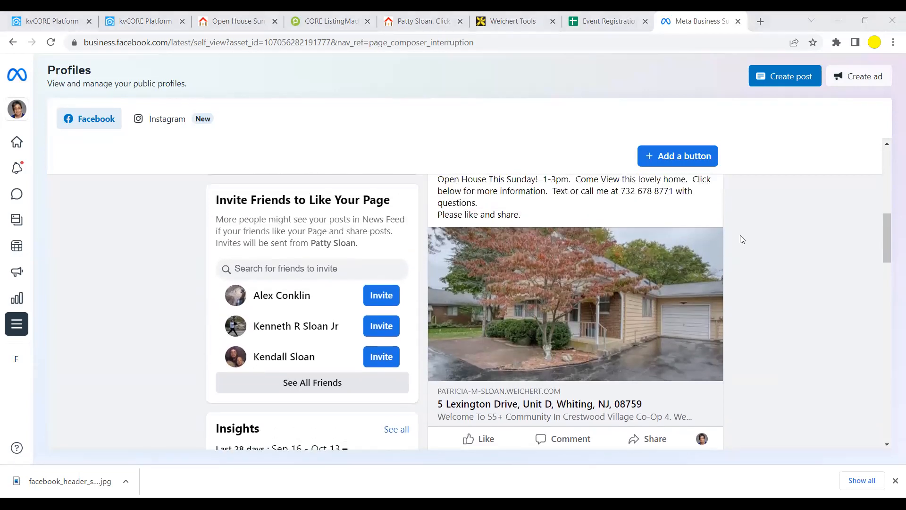
scroll(740, 235, "up", 2)
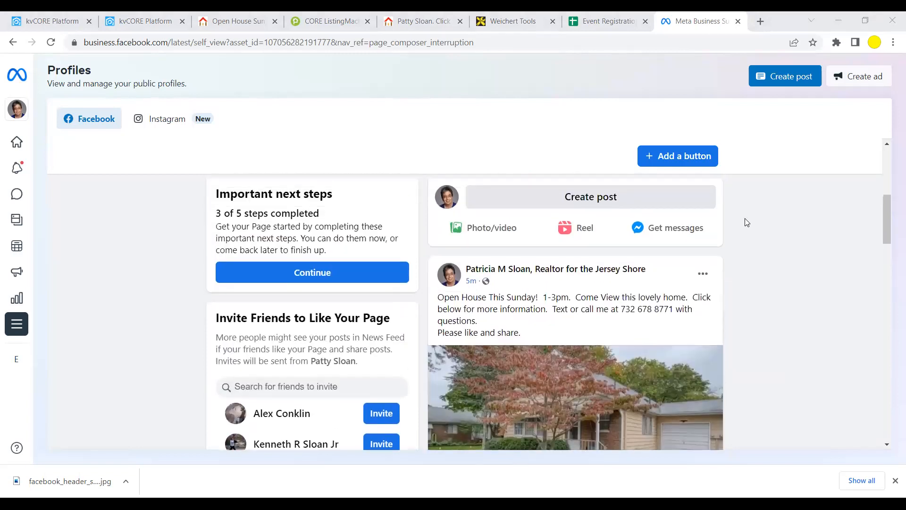
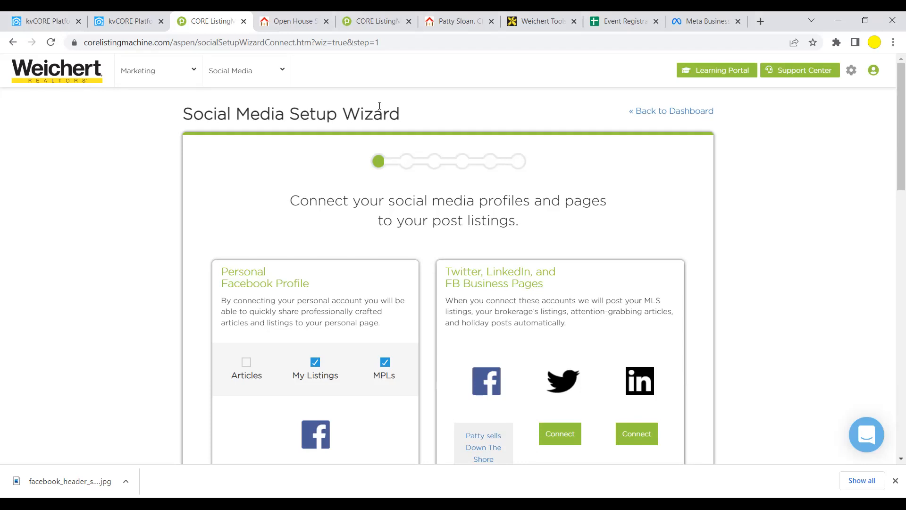
- Open the Social Media dashboard, go back, then bring up the main ListingMachine dashboard
mouse_move(222, 105)
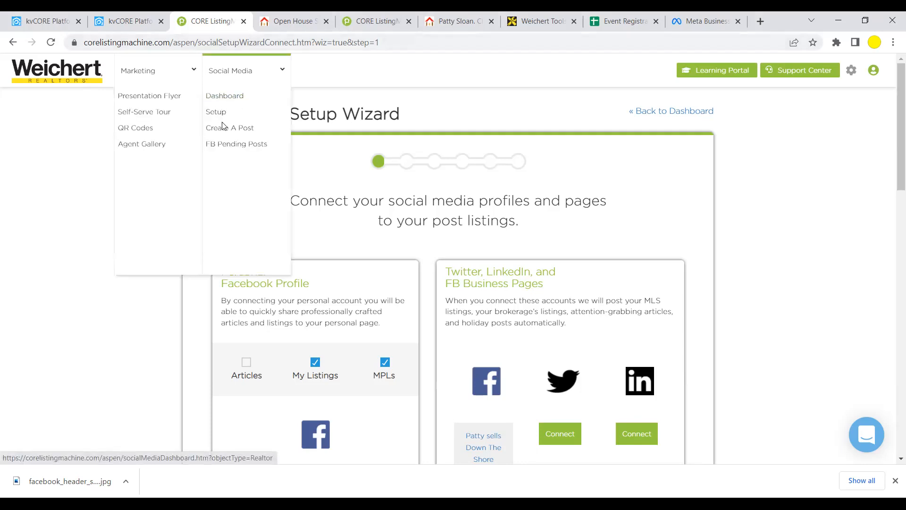
left_click(235, 98)
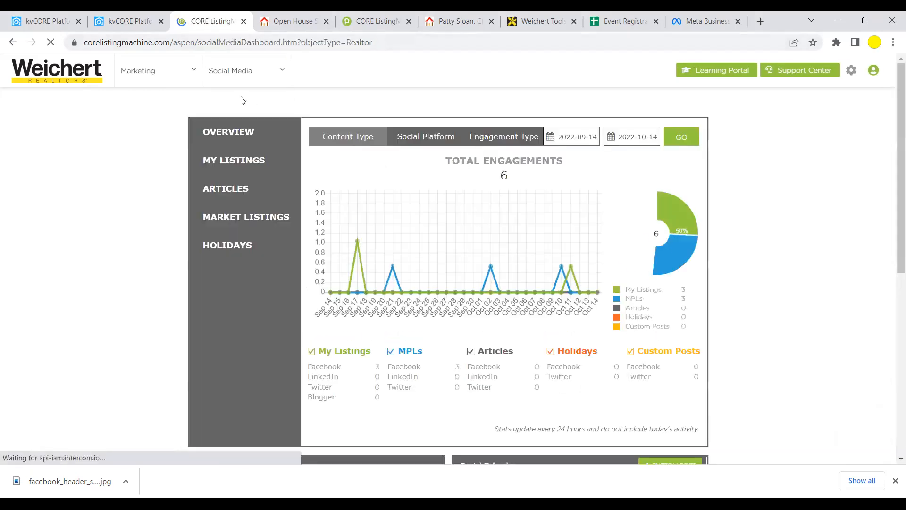
left_click(13, 44)
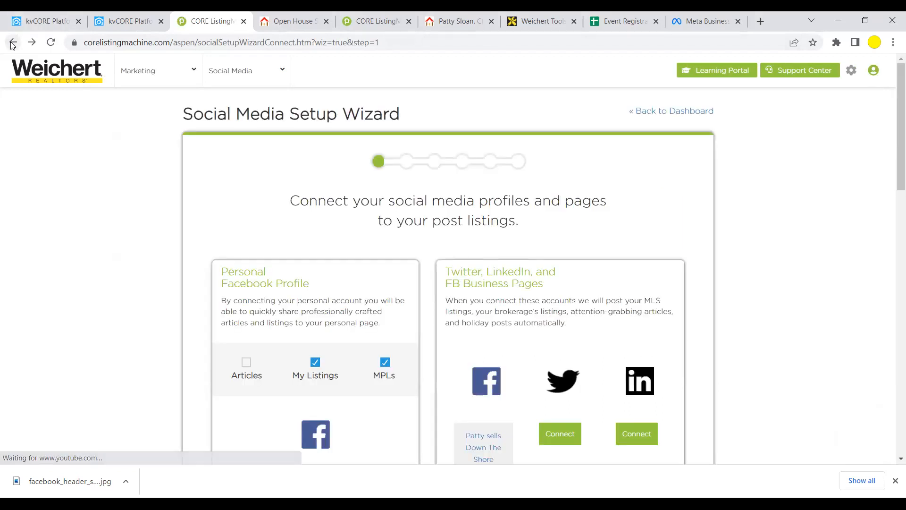
left_click(13, 43)
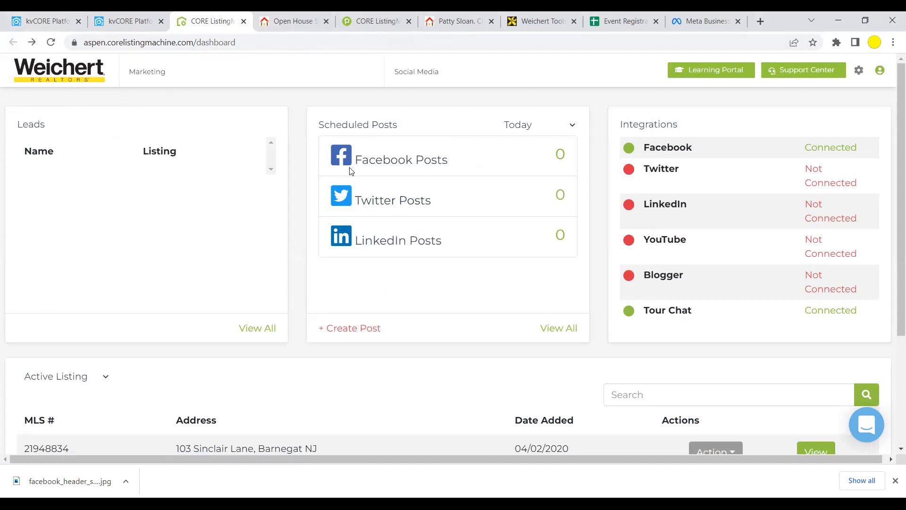
mouse_move(318, 73)
mouse_move(243, 90)
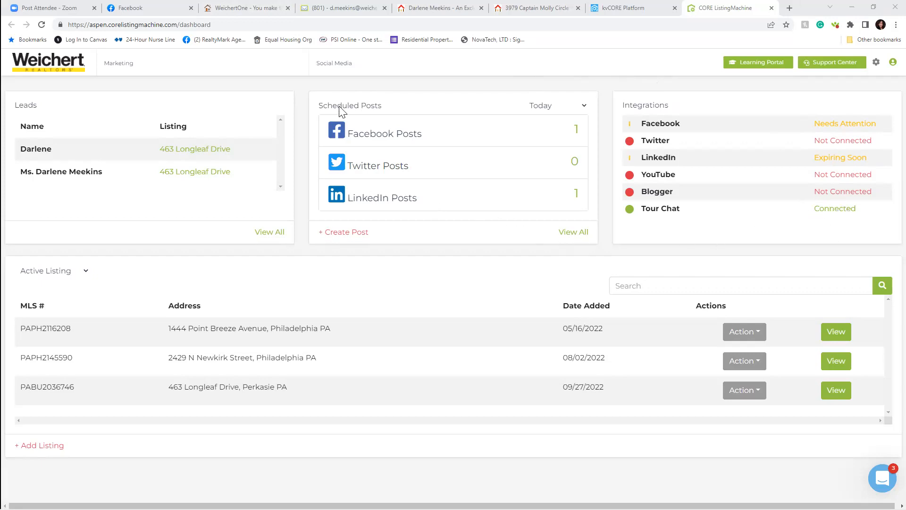
- In Social Media Setup, tick Allow Posting for the personal Facebook profile and continue
mouse_move(319, 66)
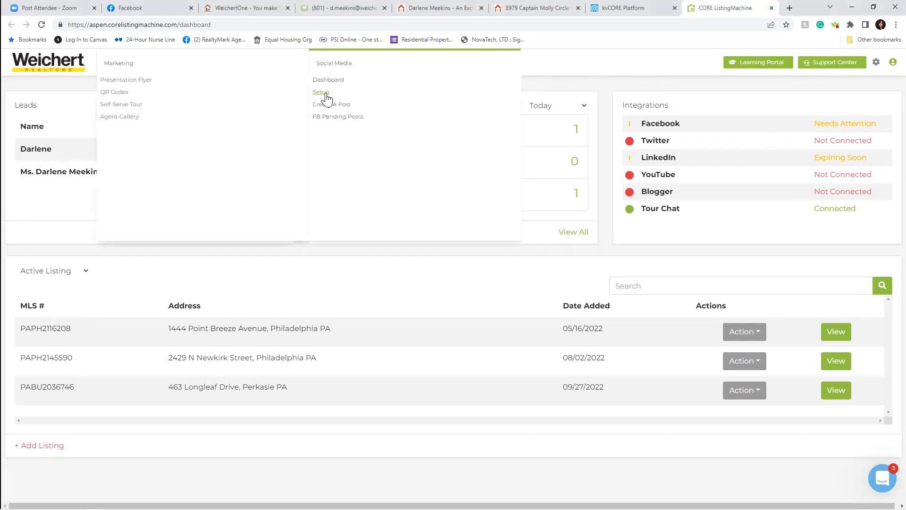
left_click(324, 93)
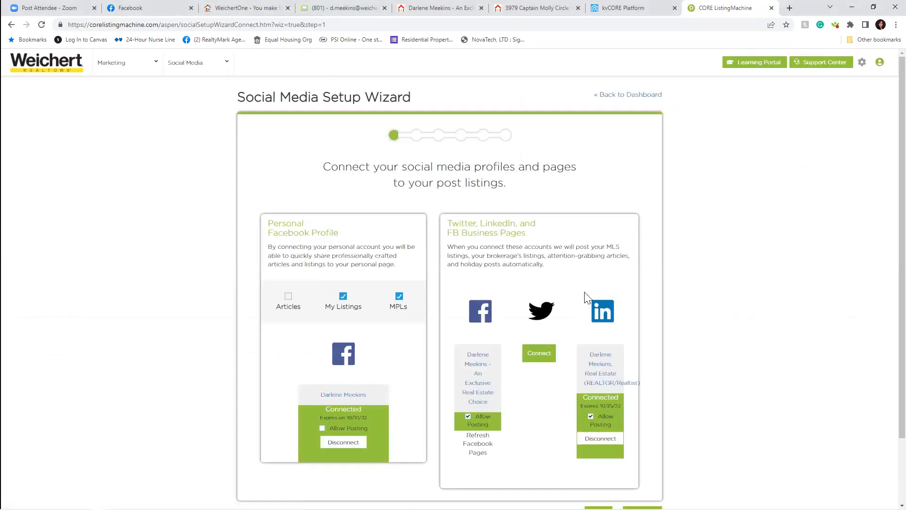
scroll(531, 225, "down", 2)
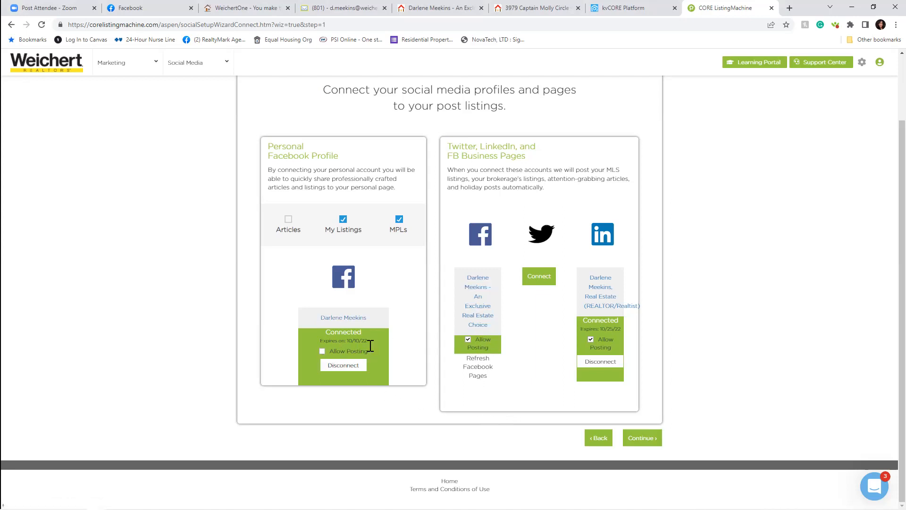
left_click(322, 351)
left_click(642, 438)
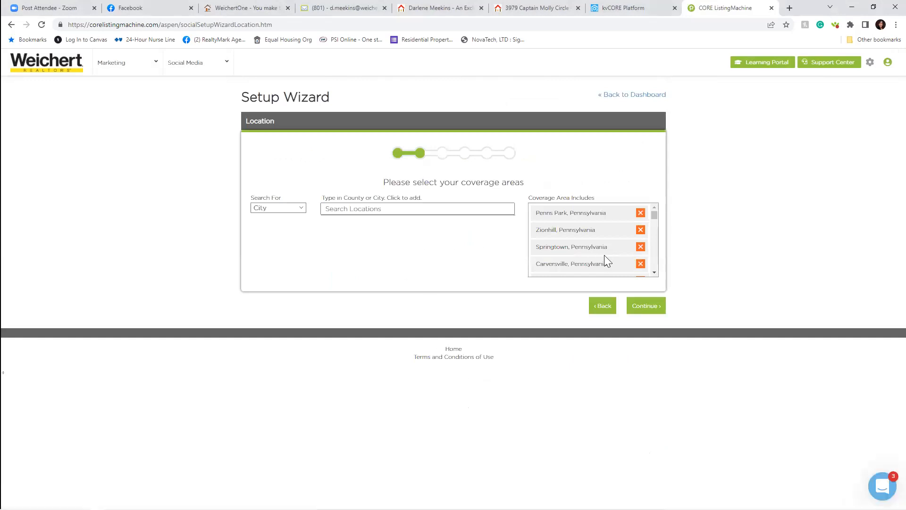
- Keep the Penns Park, Zionhill, Springtown and Carversville coverage areas and continue to Articles
scroll(598, 265, "down", 5)
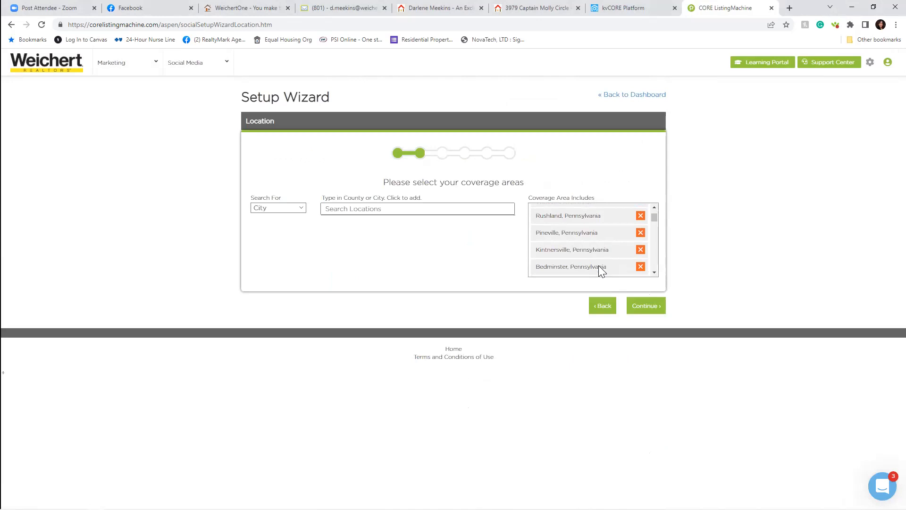
scroll(598, 266, "down", 5)
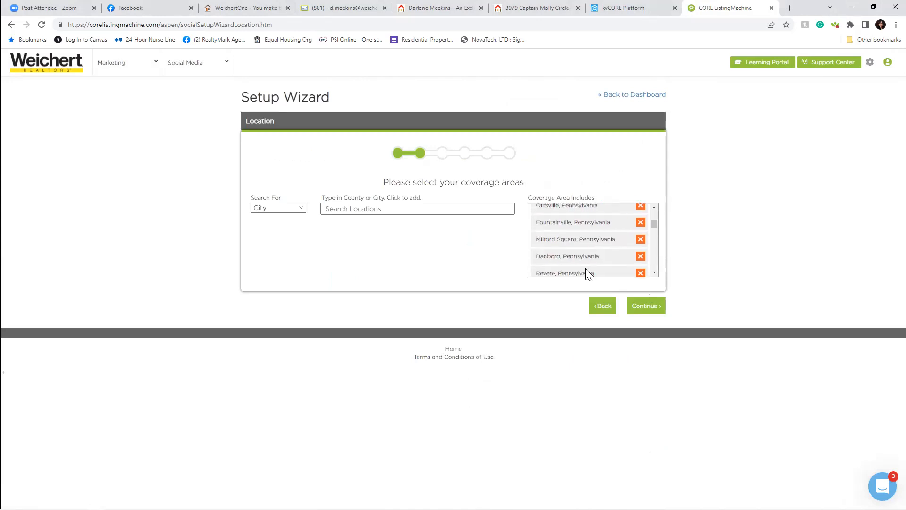
left_click(635, 309)
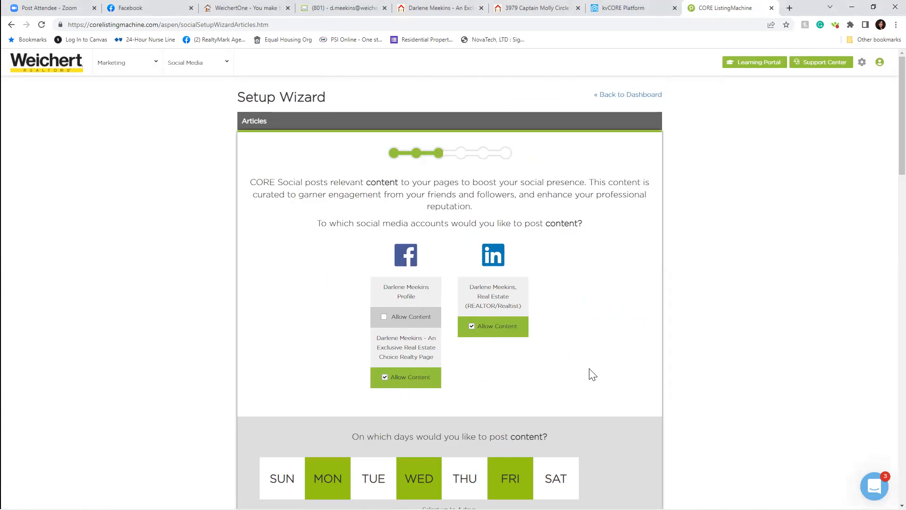
- Review the Articles settings and tick Allow Content for the Facebook profile
scroll(595, 364, "down", 1)
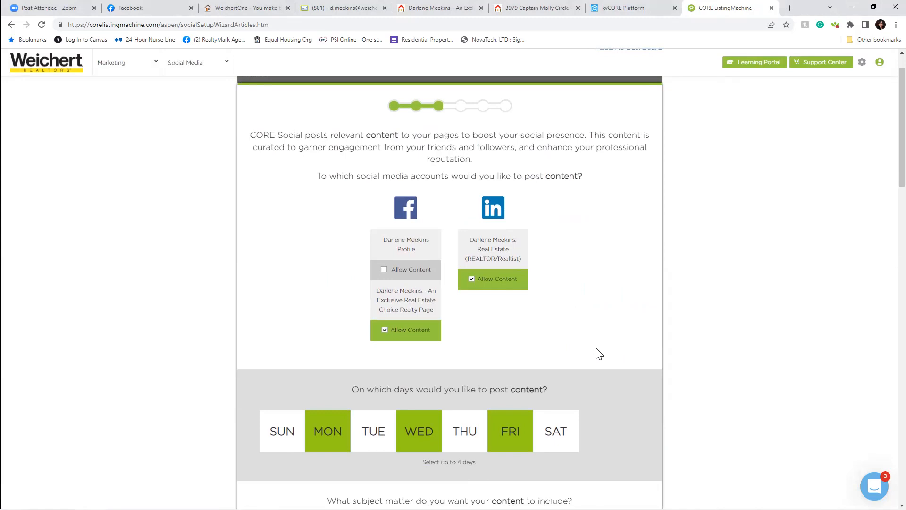
scroll(596, 348, "down", 1)
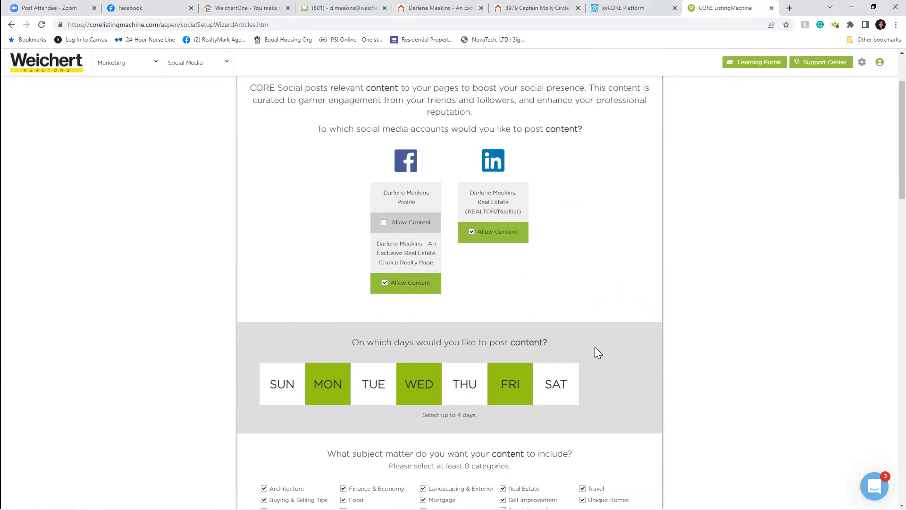
scroll(595, 352, "down", 4)
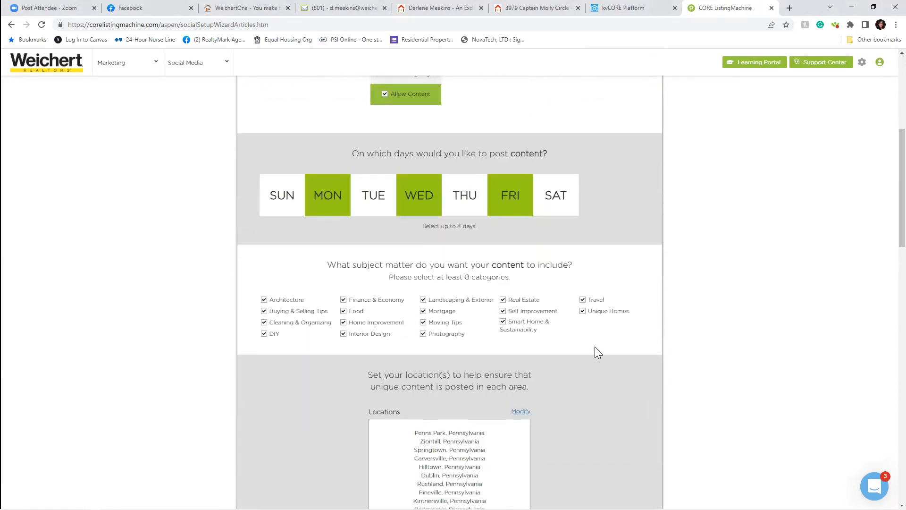
scroll(595, 348, "down", 6)
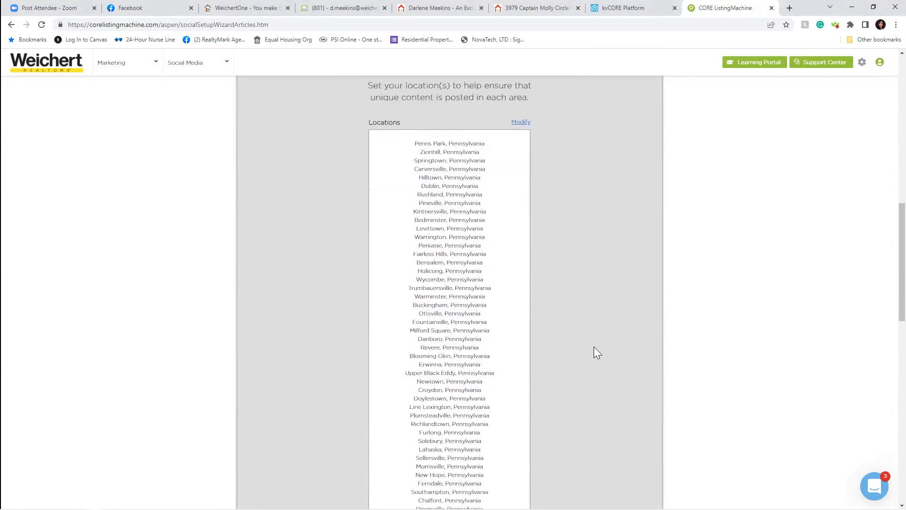
scroll(593, 346, "down", 16)
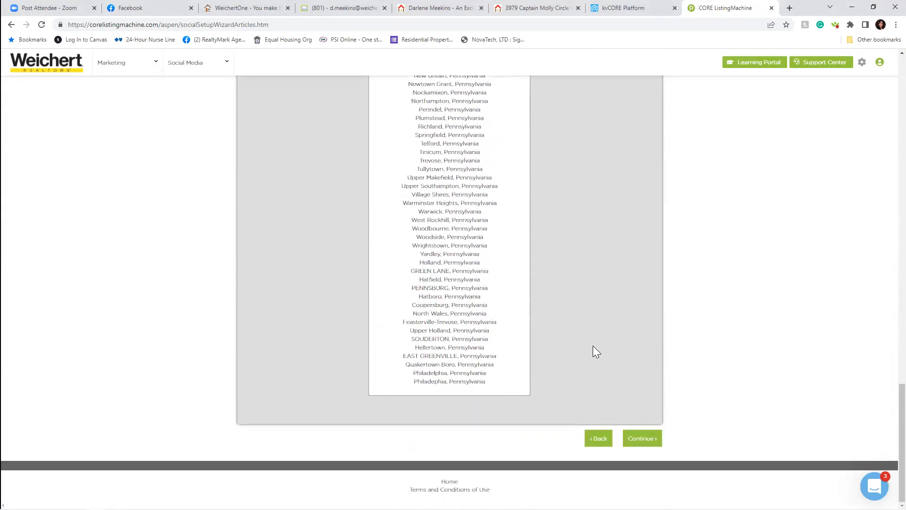
scroll(611, 309, "up", 14)
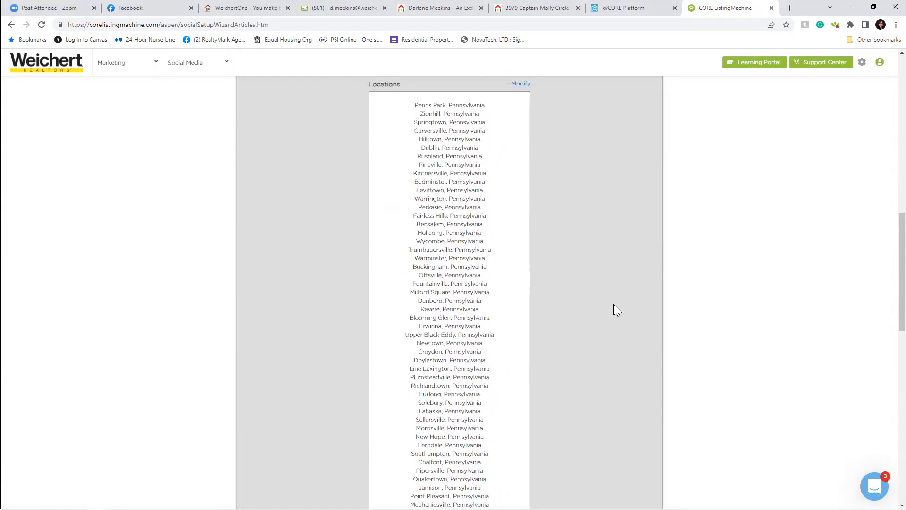
scroll(617, 310, "up", 11)
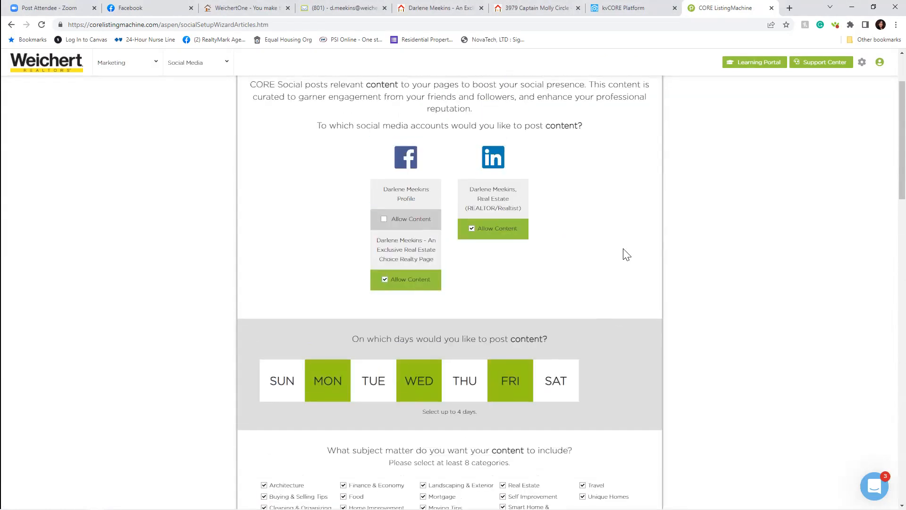
scroll(627, 255, "up", 1)
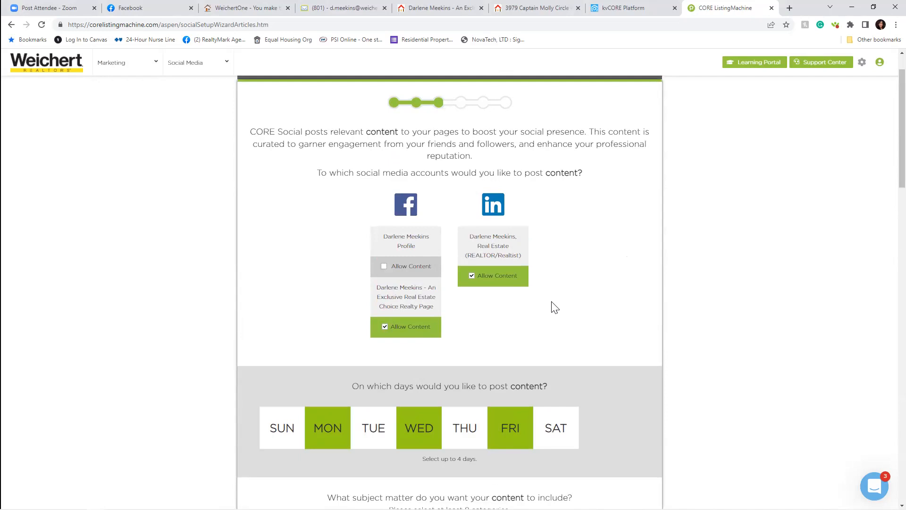
left_click(383, 267)
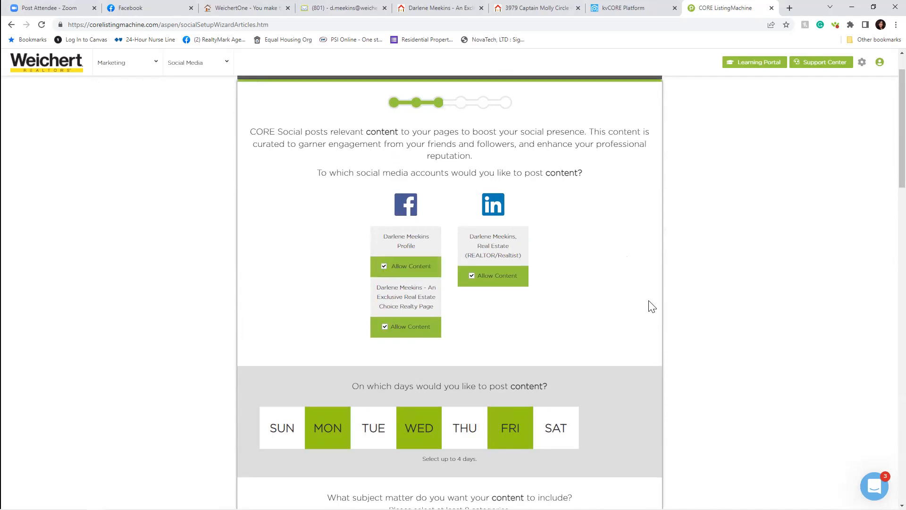
- Add Thursday to the posting days and turn off article posting to the Facebook profile
scroll(627, 286, "down", 3)
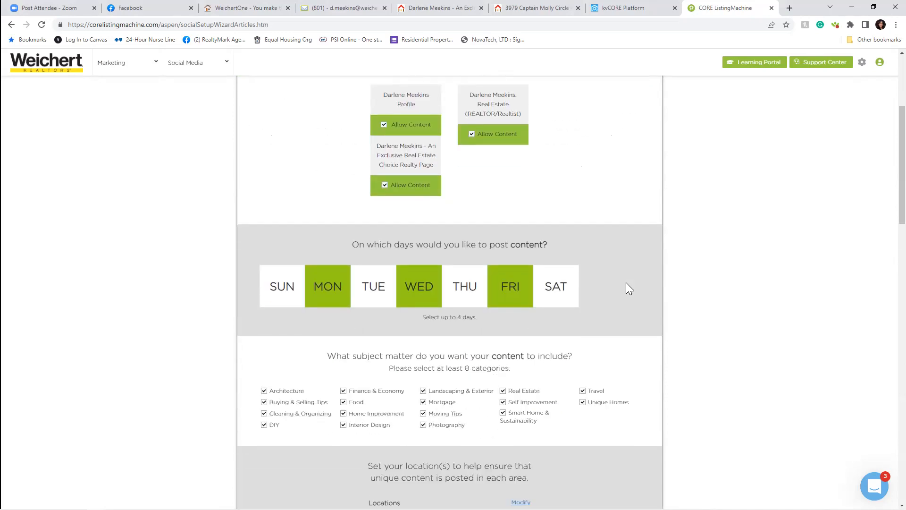
scroll(631, 245, "up", 2)
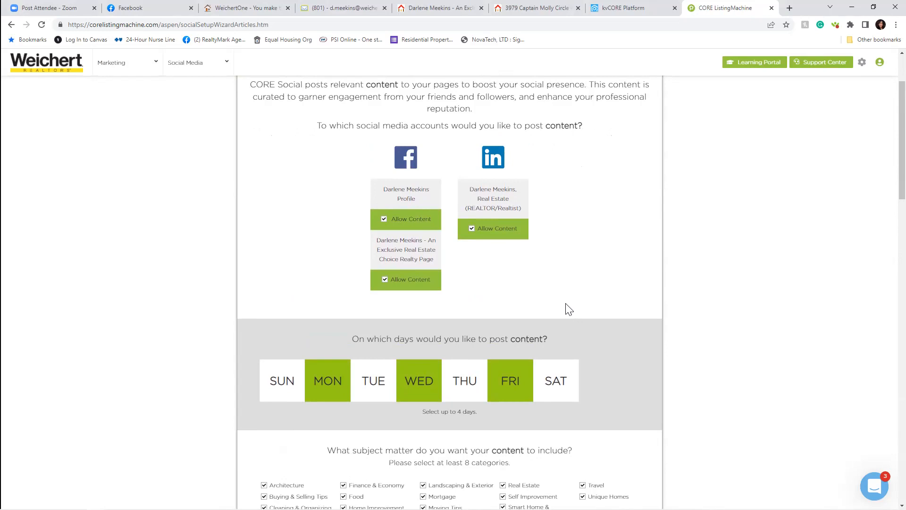
scroll(595, 239, "up", 1)
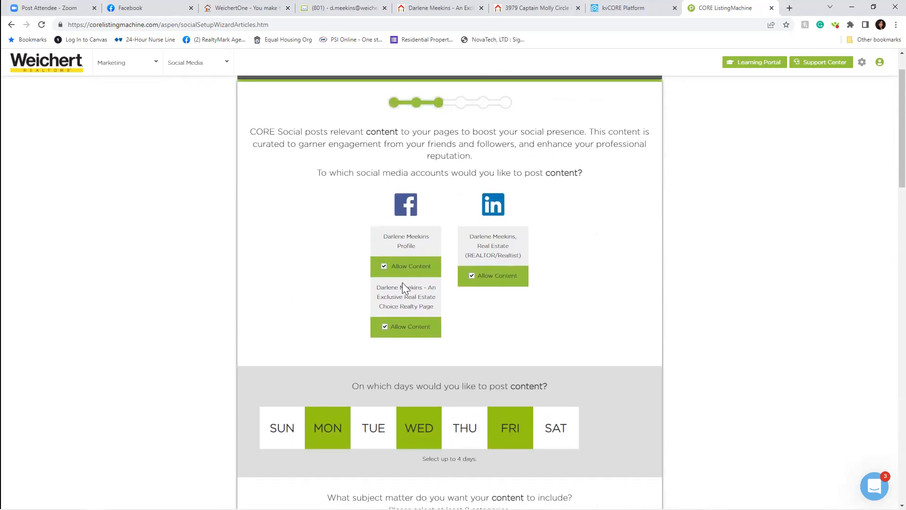
scroll(565, 313, "down", 3)
left_click(446, 285)
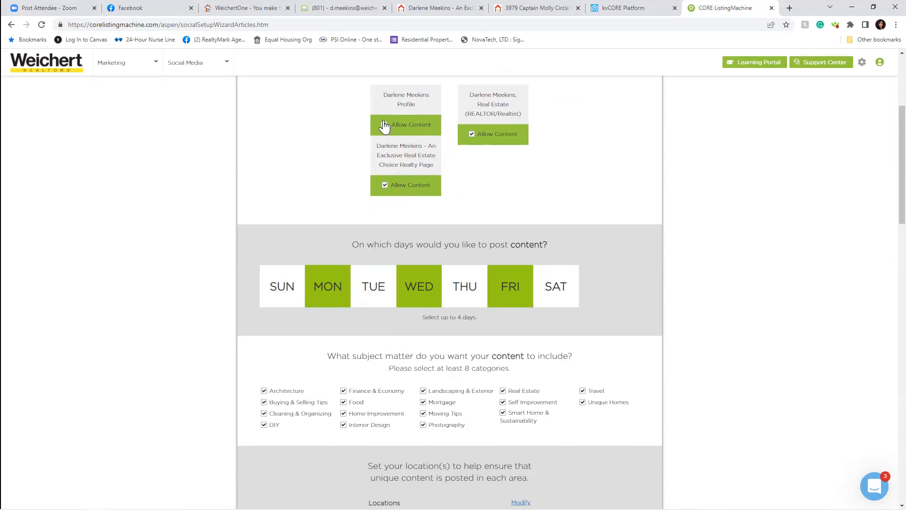
left_click(384, 123)
left_click(383, 125)
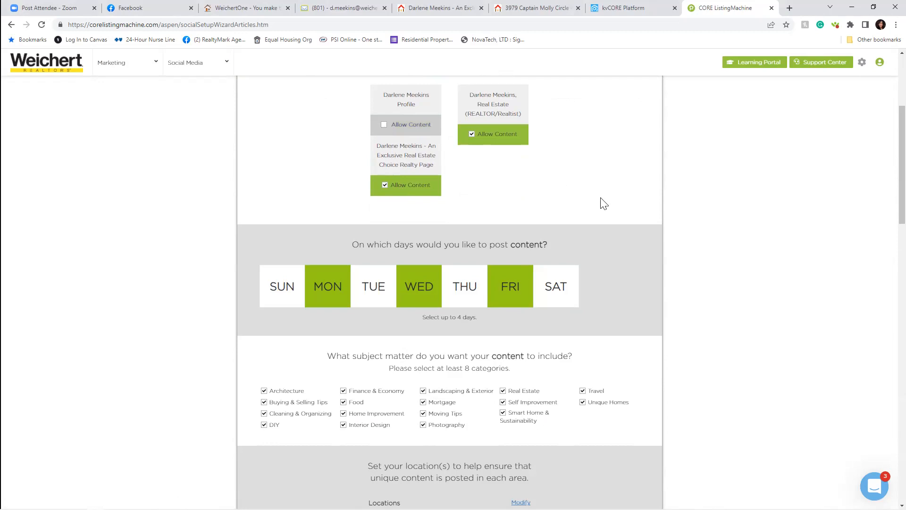
- Recheck the Articles settings and continue to the Holiday Messages step
scroll(604, 203, "up", 4)
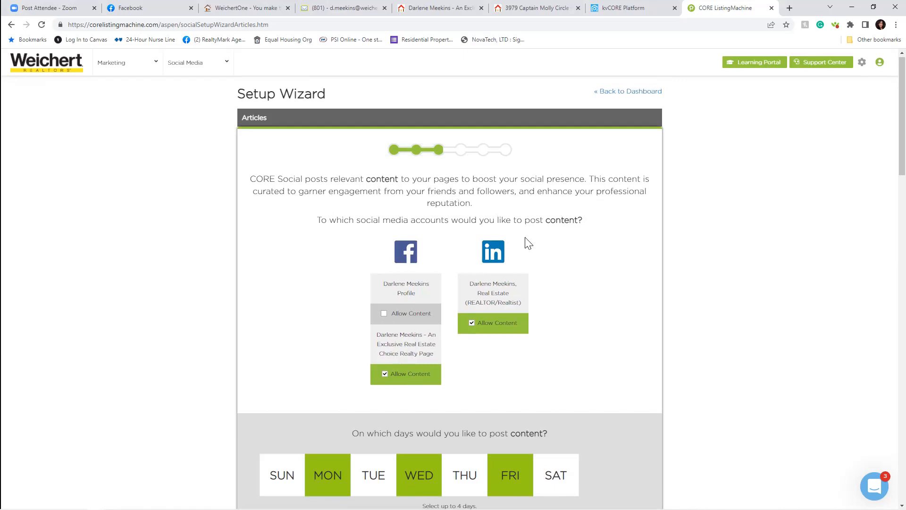
scroll(533, 267, "down", 1)
scroll(533, 267, "up", 1)
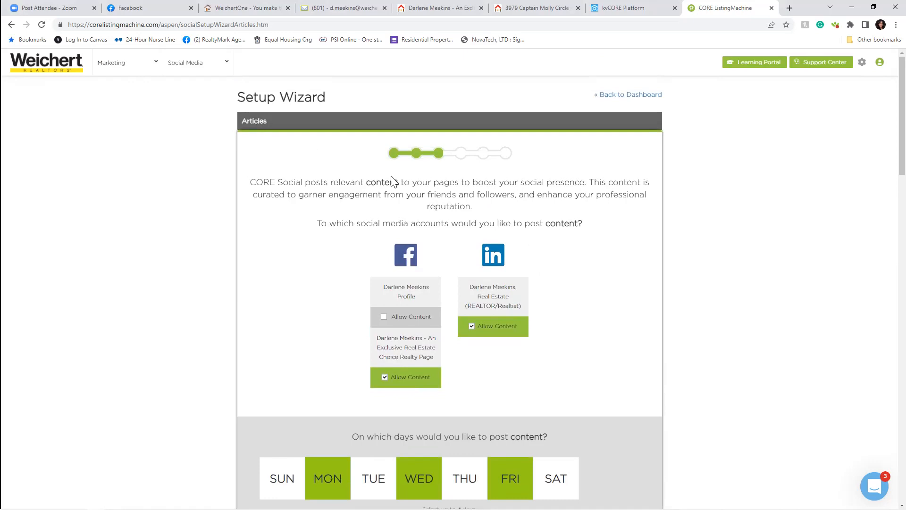
scroll(542, 276, "down", 4)
scroll(540, 274, "down", 6)
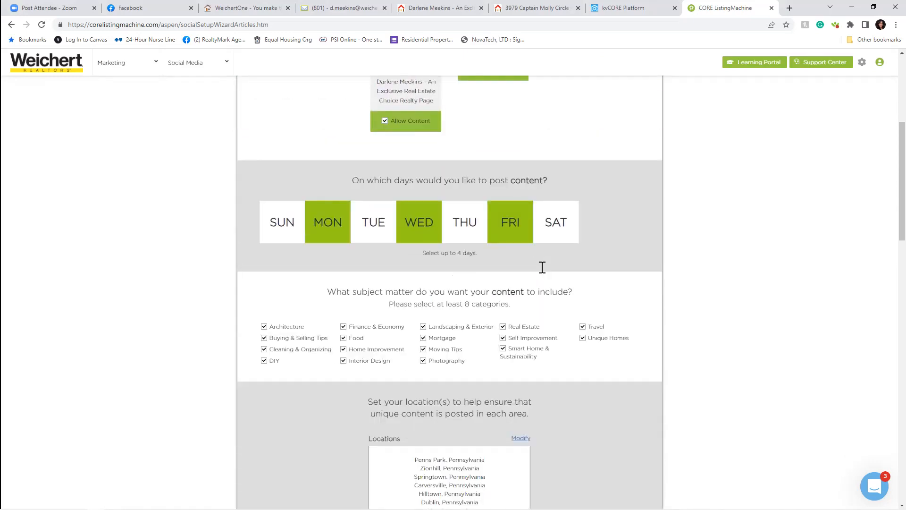
scroll(563, 304, "down", 20)
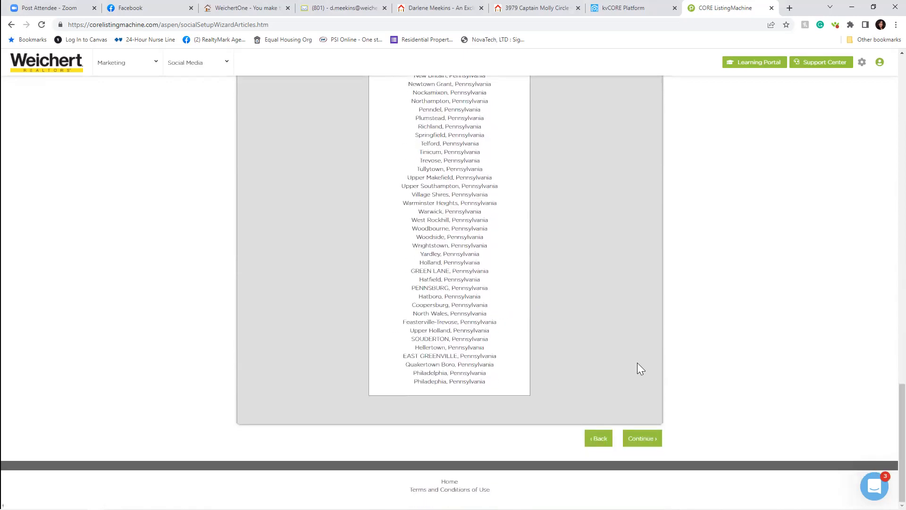
left_click(638, 440)
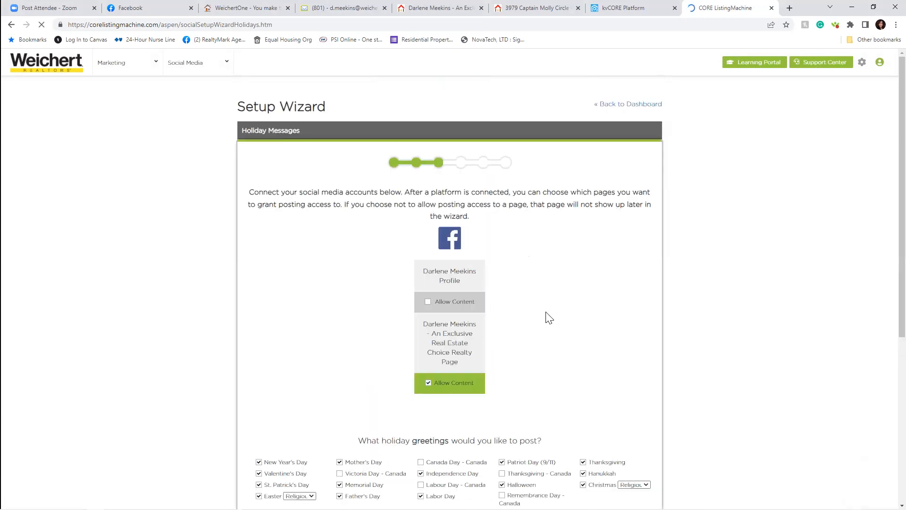
- Tick Allow Content for holiday greetings on the Facebook profile
scroll(551, 310, "down", 2)
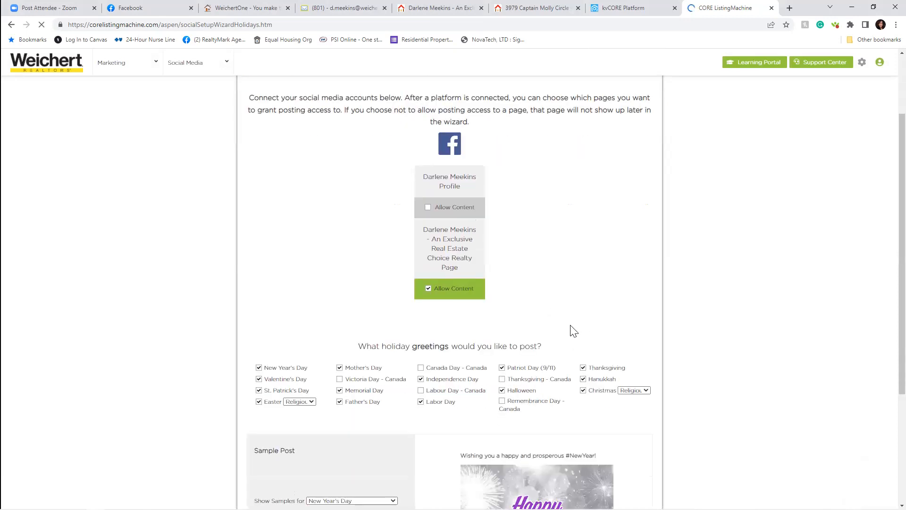
scroll(479, 226, "up", 2)
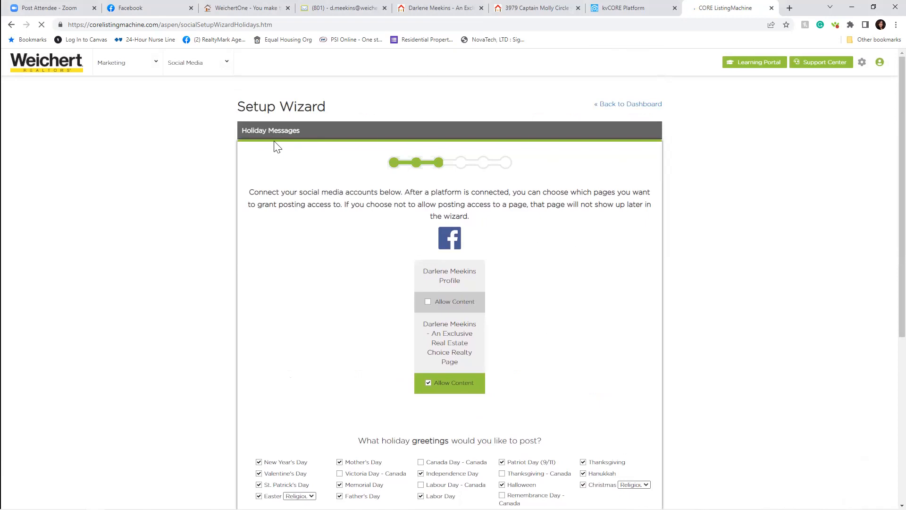
left_click(428, 303)
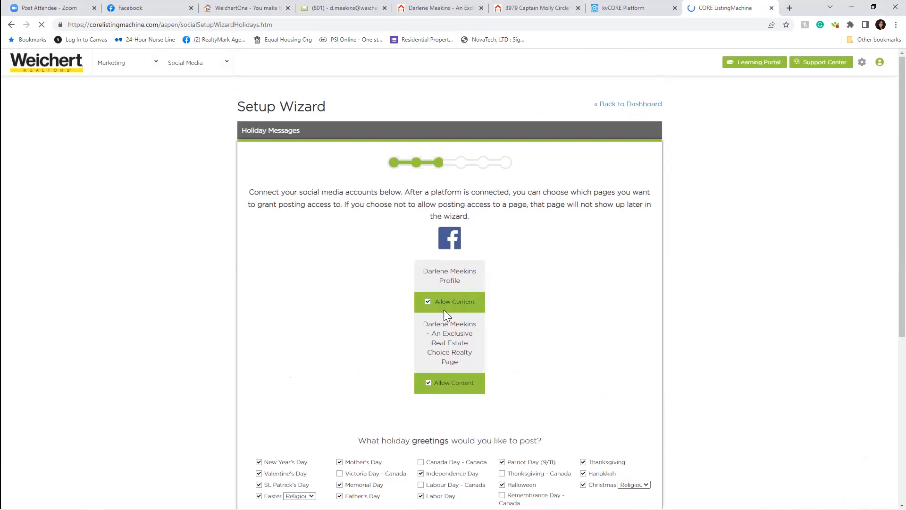
- Review the ticked holiday greetings and continue to the My Listings step
scroll(573, 308, "down", 2)
scroll(583, 307, "down", 2)
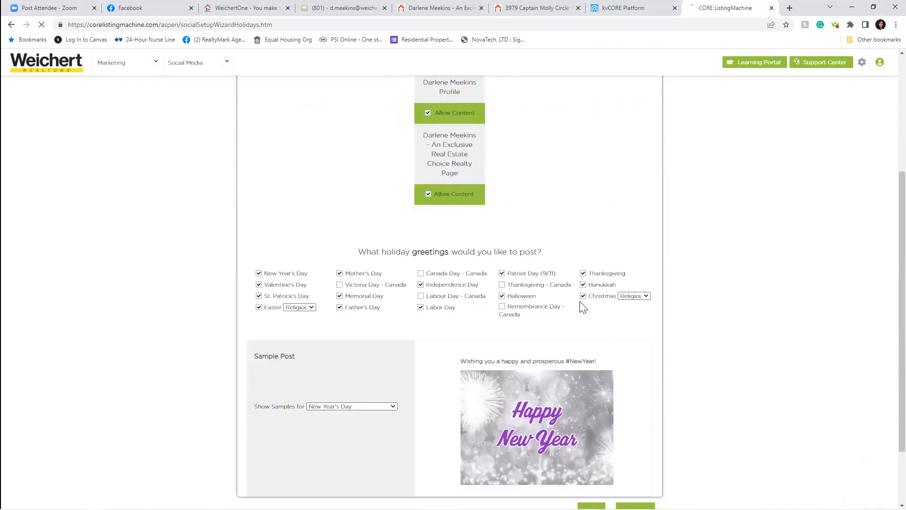
scroll(583, 307, "down", 2)
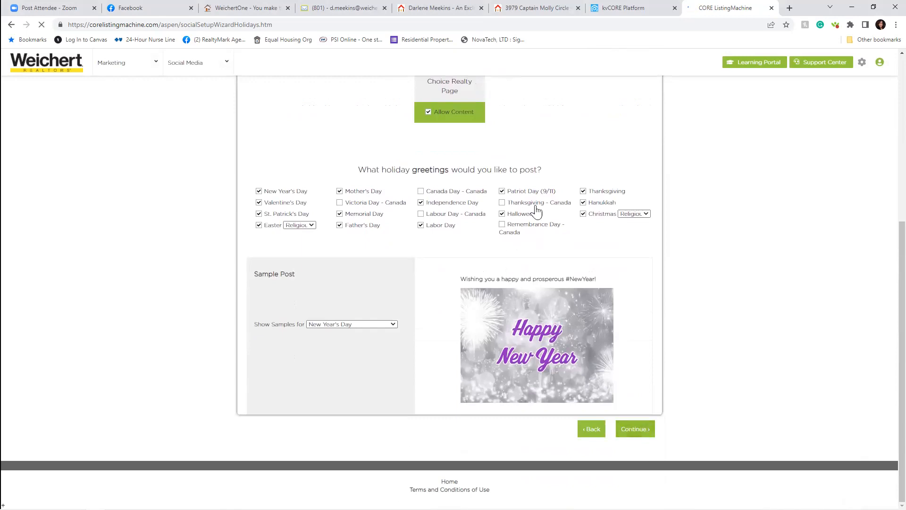
scroll(574, 184, "up", 2)
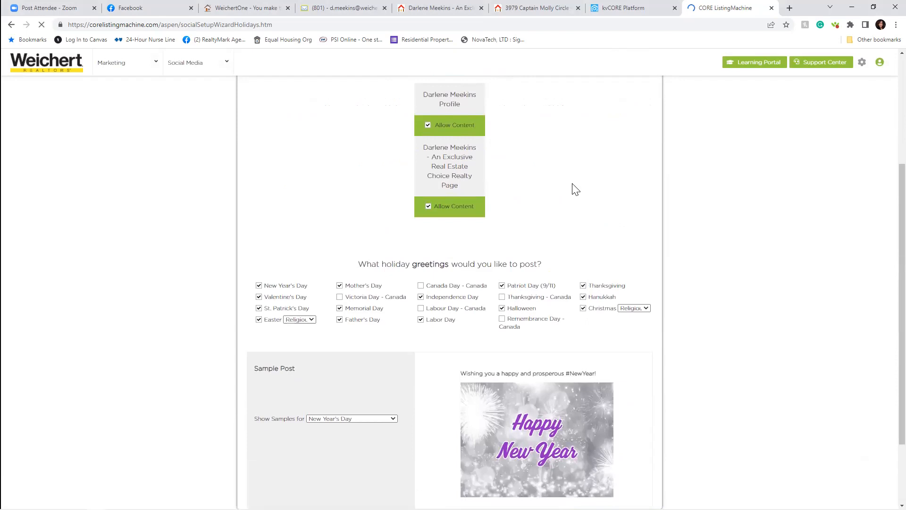
scroll(581, 208, "up", 3)
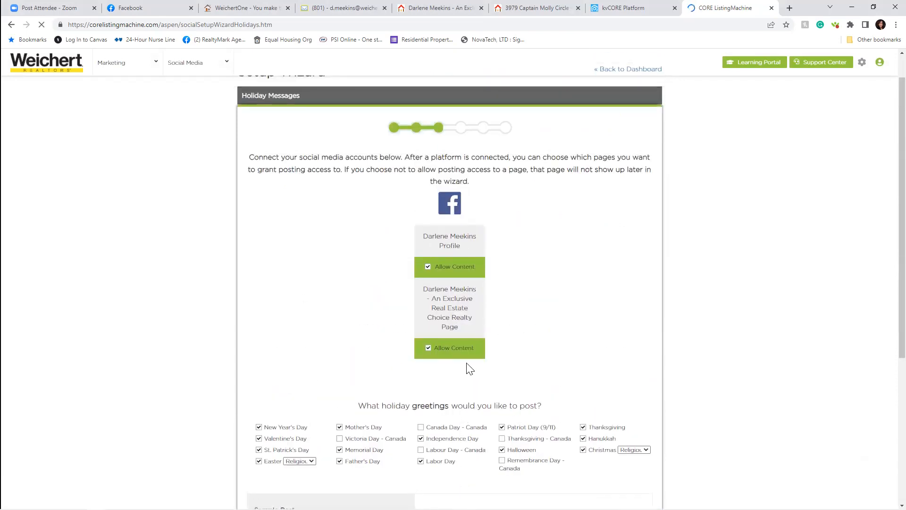
scroll(607, 332, "down", 1)
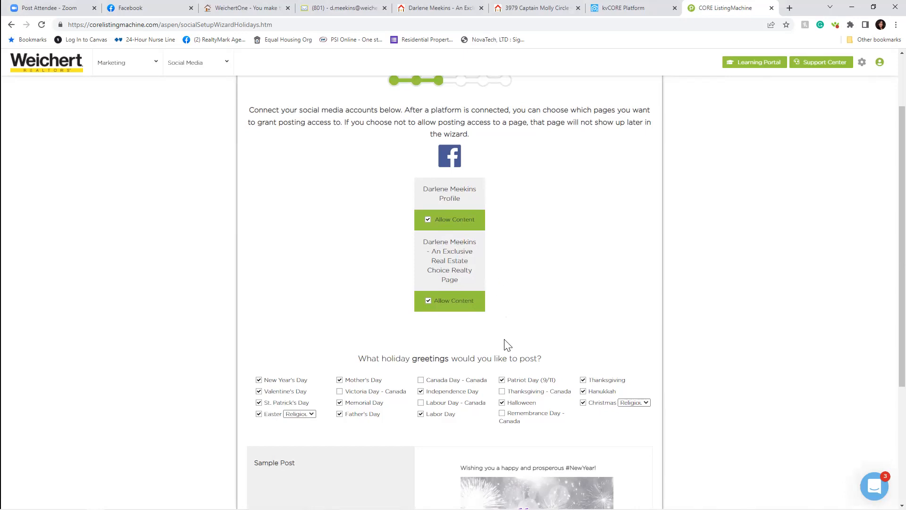
scroll(613, 427, "down", 1)
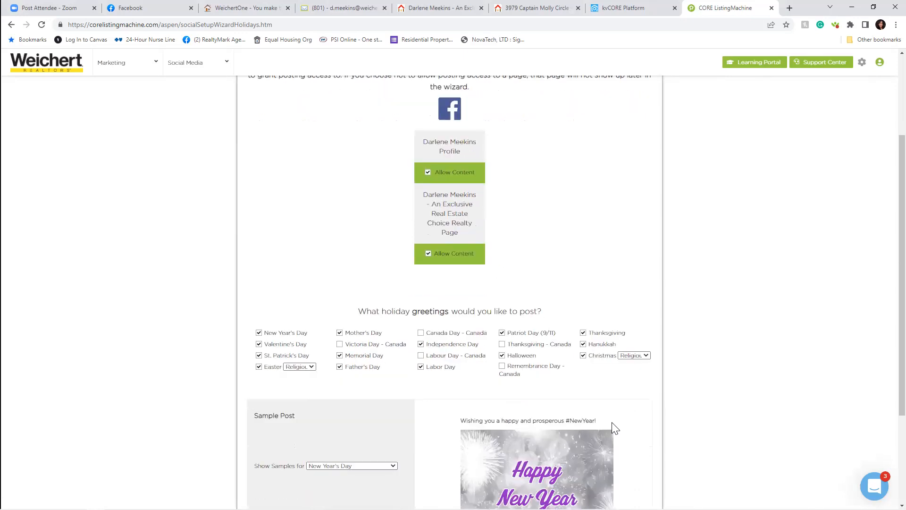
scroll(645, 390, "down", 3)
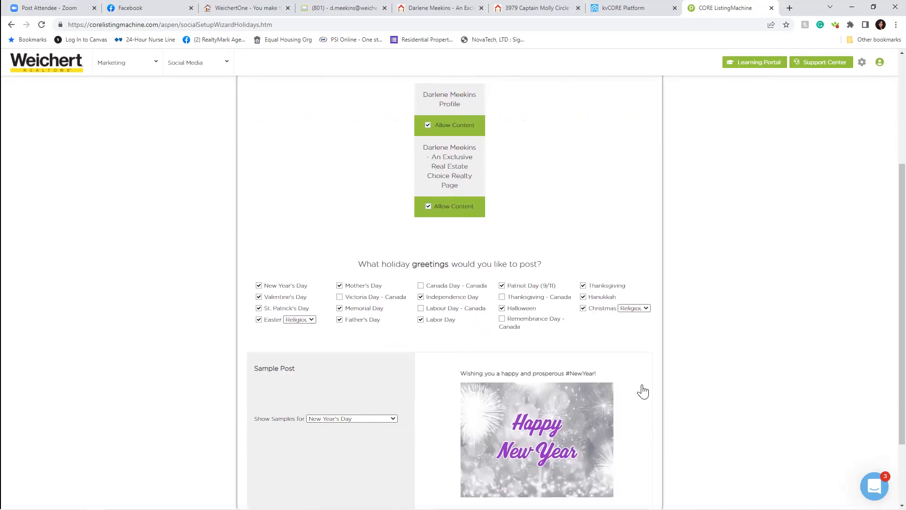
left_click(629, 429)
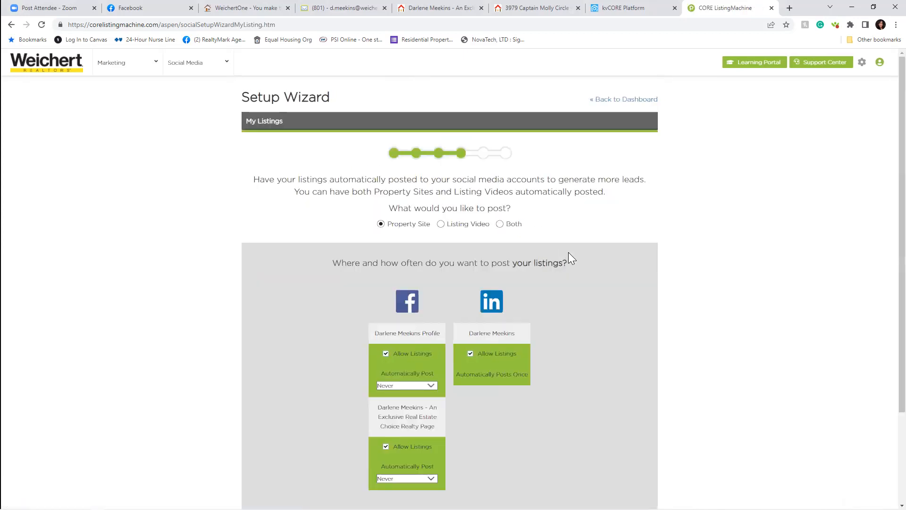
- Toggle listings posting for the Facebook profile off and back on
scroll(637, 330, "down", 2)
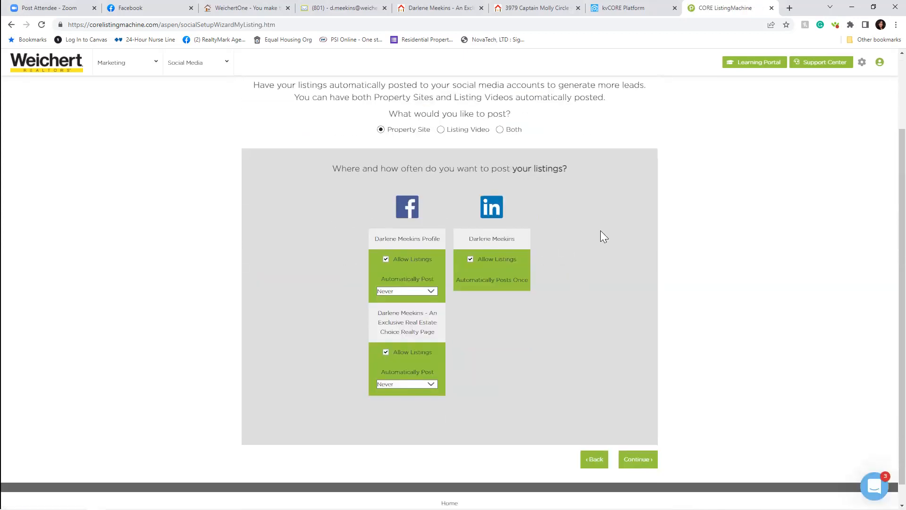
scroll(600, 234, "up", 2)
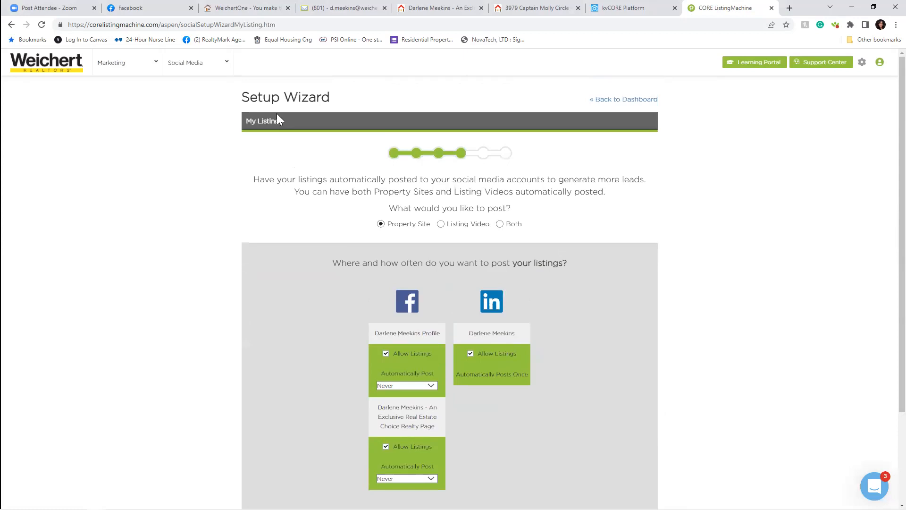
scroll(601, 377, "down", 2)
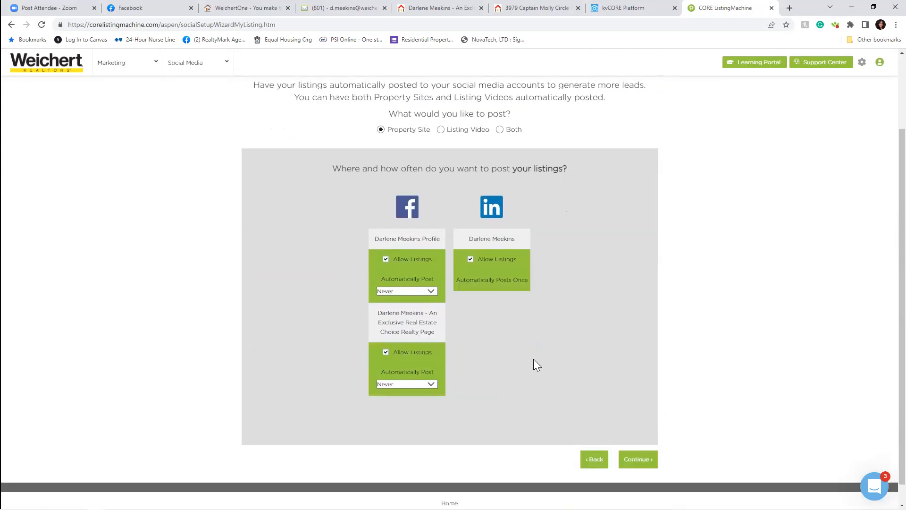
left_click(386, 259)
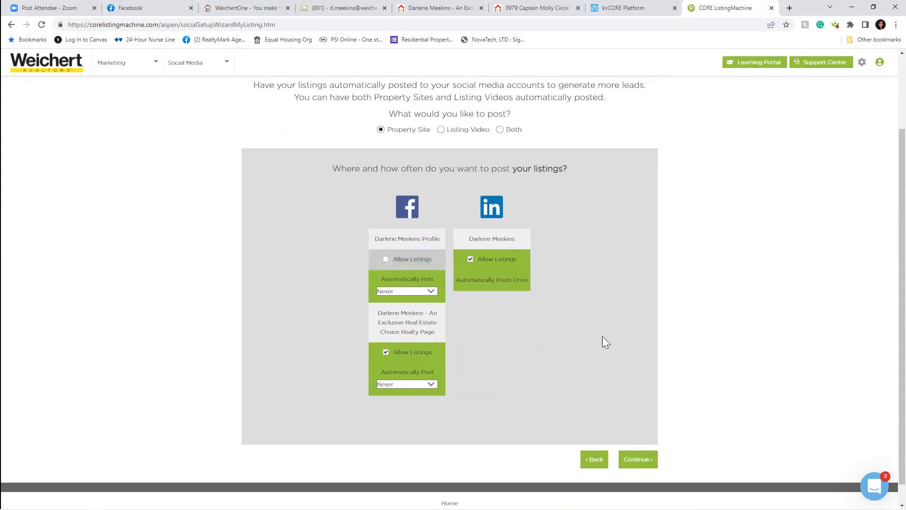
left_click(385, 259)
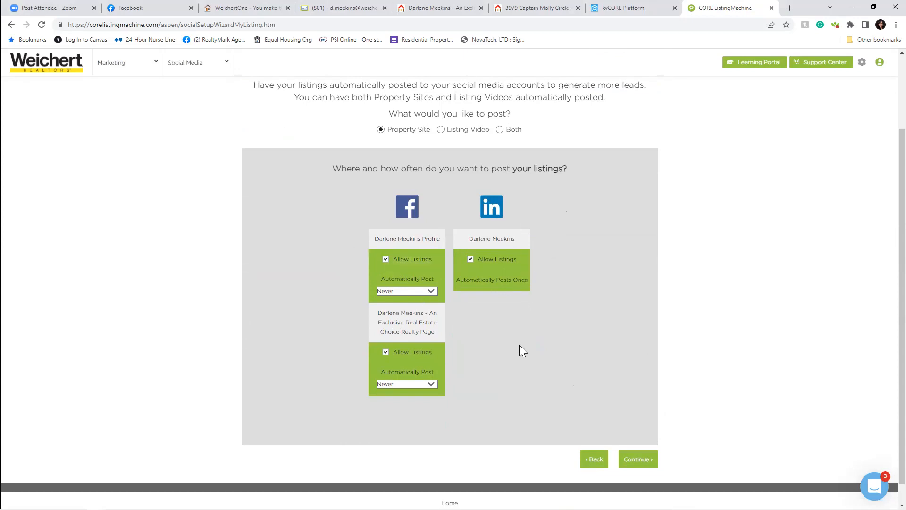
- Set the second Facebook page to post listings Weekly and continue
scroll(564, 302, "up", 2)
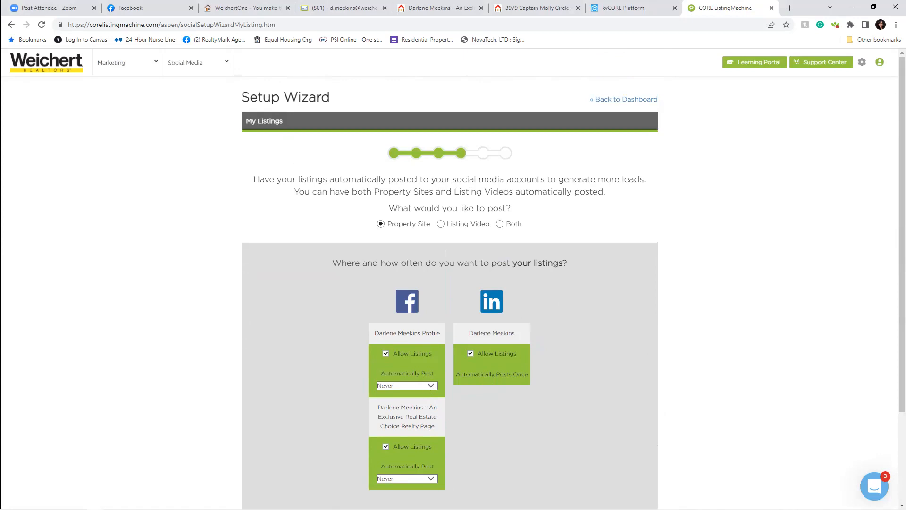
left_click(432, 478)
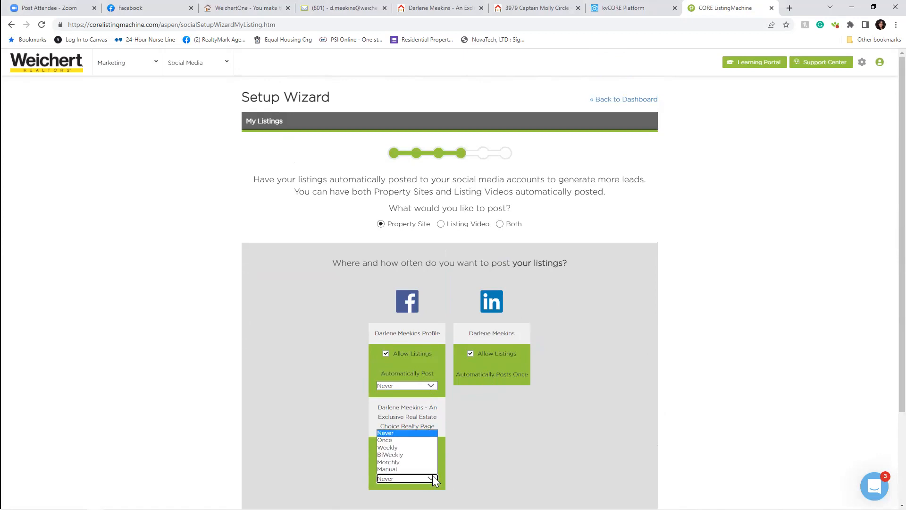
left_click(418, 447)
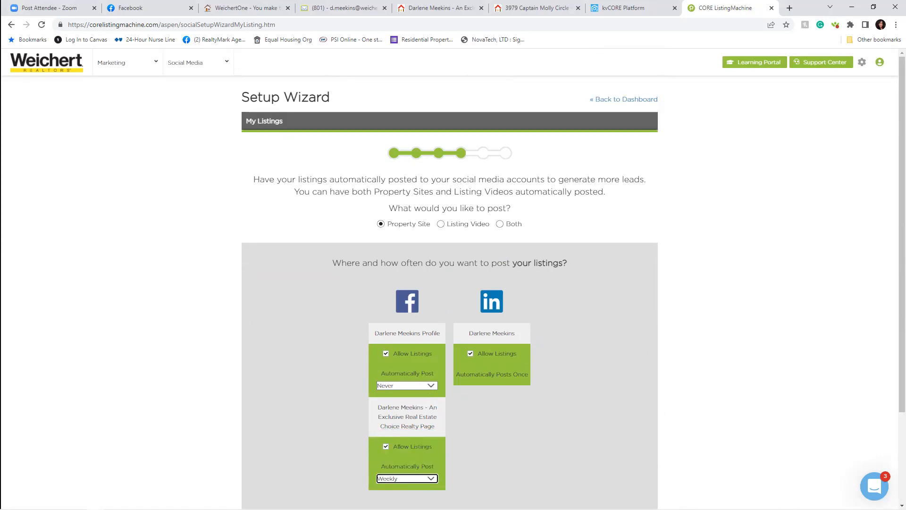
scroll(541, 468, "down", 1)
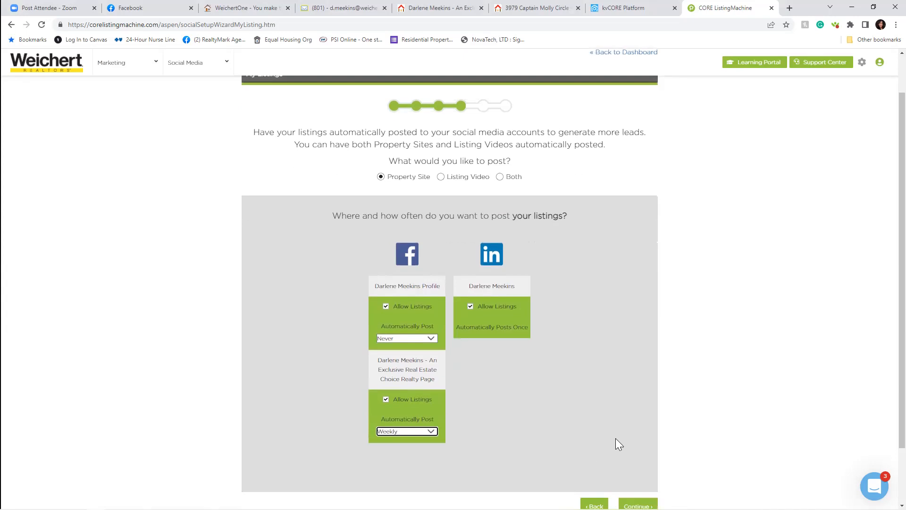
scroll(615, 438, "down", 1)
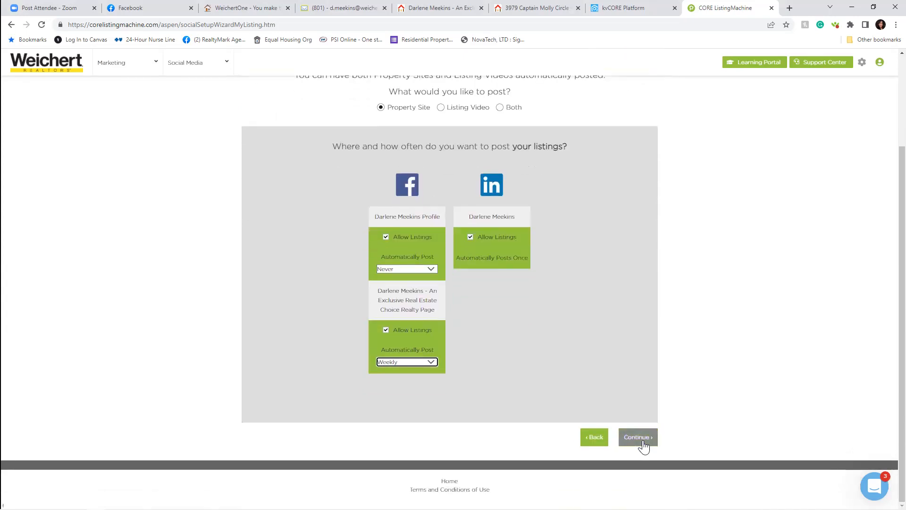
left_click(642, 440)
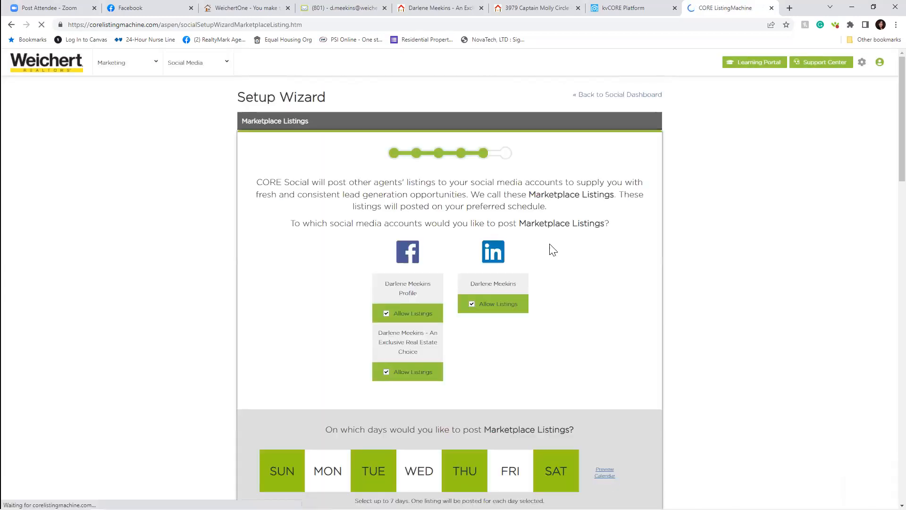
- Keep the Sunday, Tuesday, Thursday, Saturday marketplace schedule with no price filter and continue
scroll(565, 349, "down", 2)
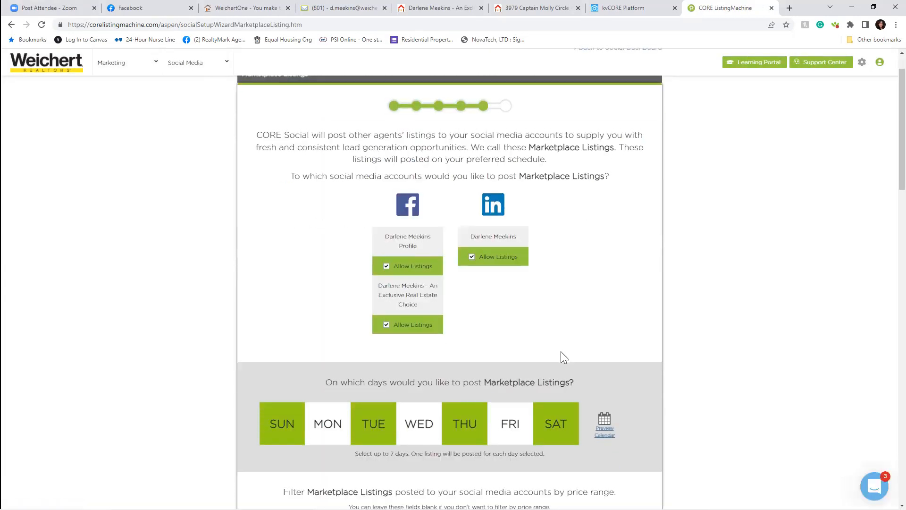
scroll(564, 362, "down", 2)
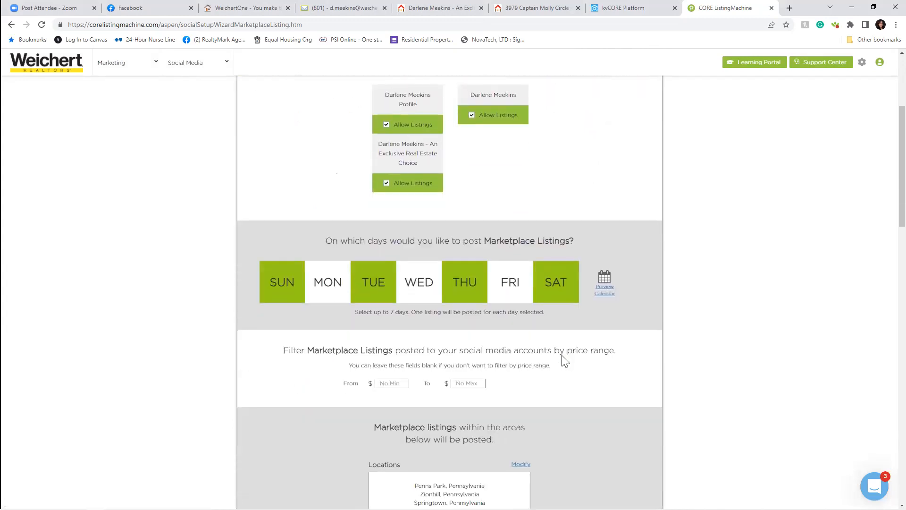
scroll(564, 362, "down", 10)
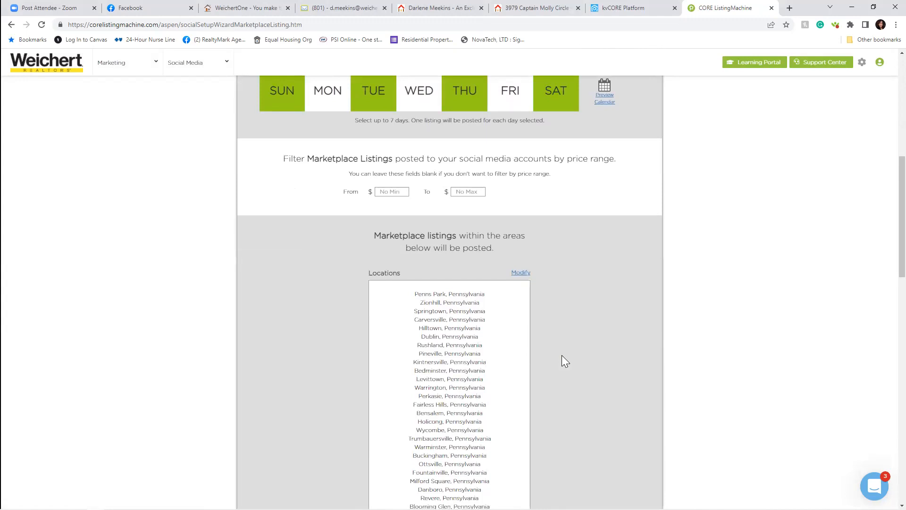
scroll(564, 355, "up", 15)
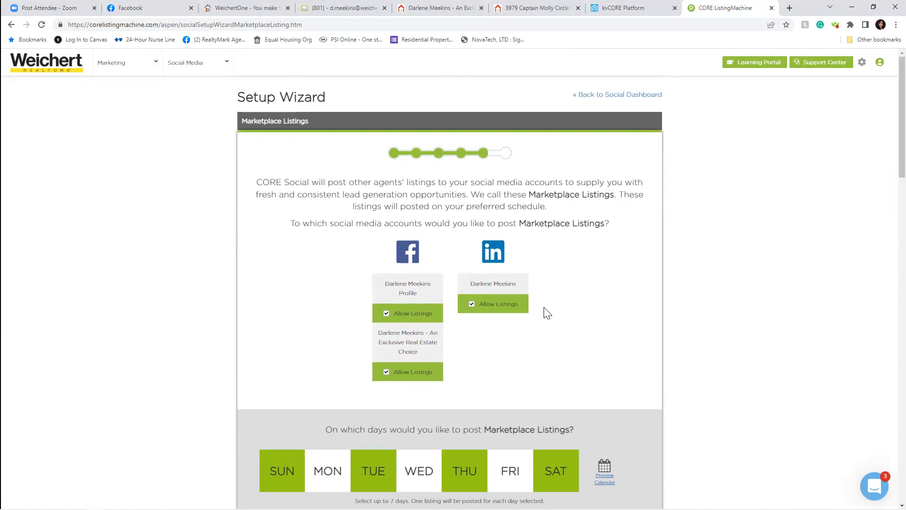
scroll(600, 364, "down", 2)
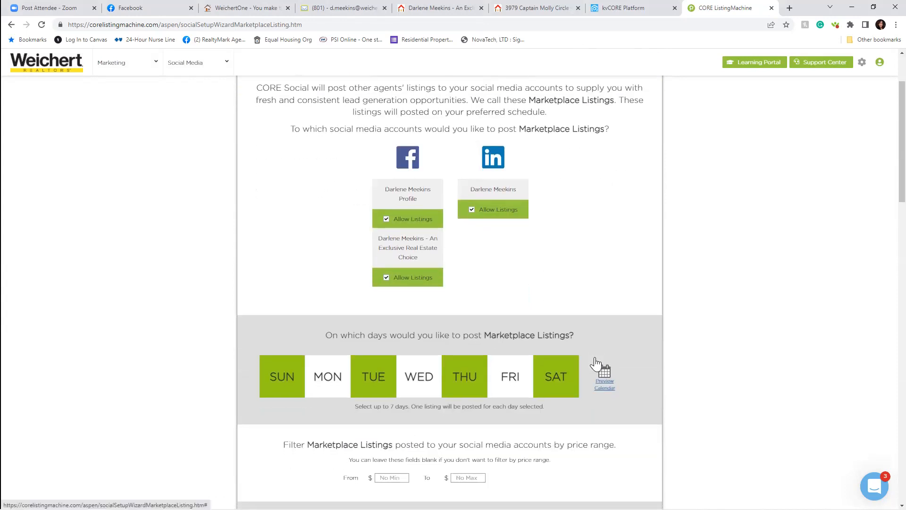
scroll(599, 364, "down", 2)
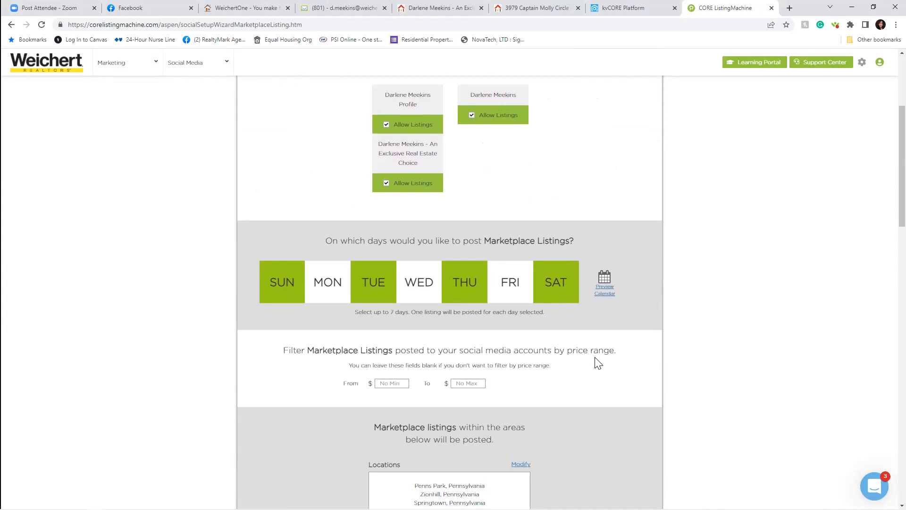
scroll(599, 363, "down", 2)
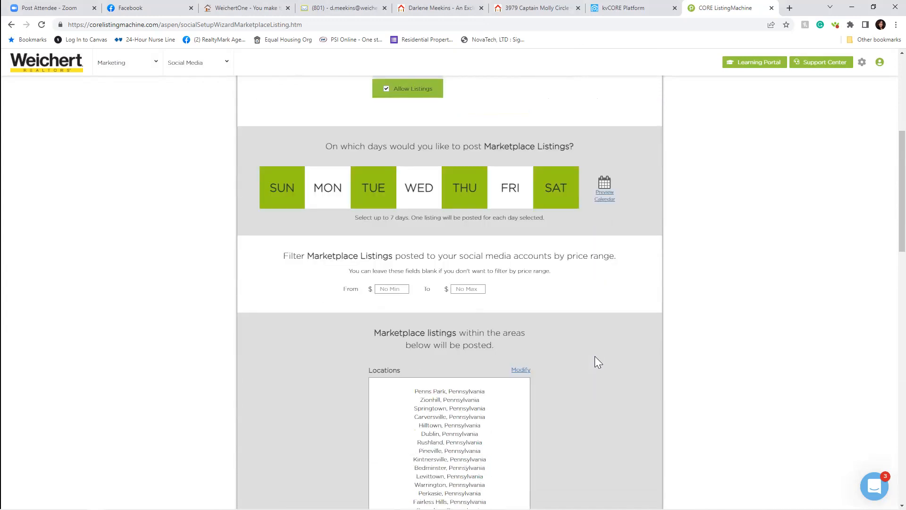
scroll(597, 362, "down", 9)
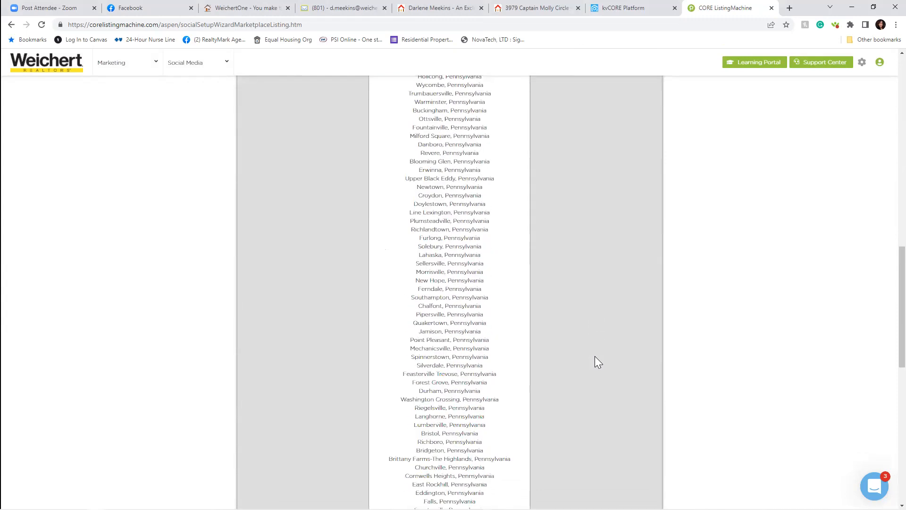
scroll(595, 356, "down", 10)
scroll(600, 363, "down", 2)
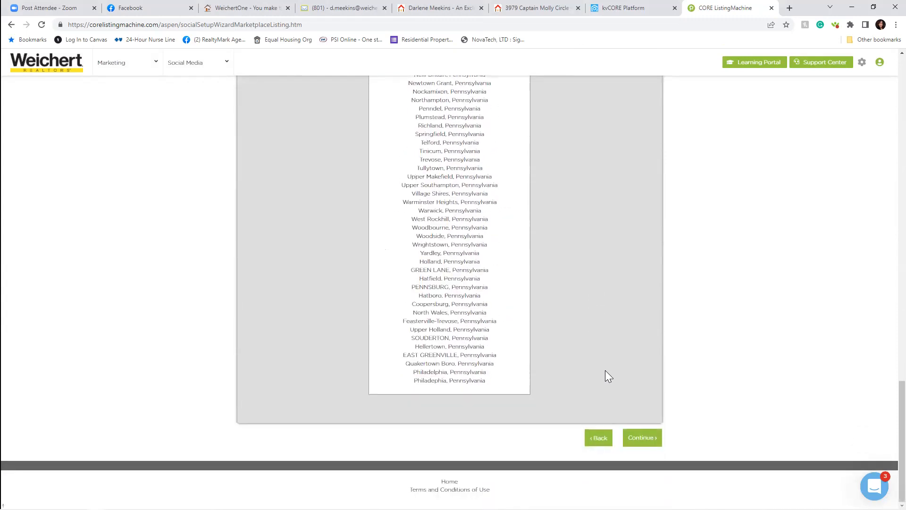
left_click(643, 438)
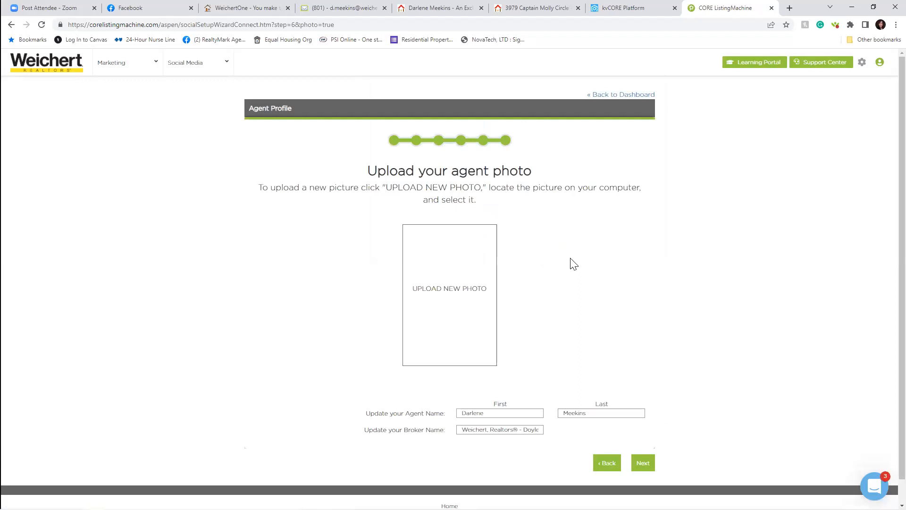
- Skip uploading an agent photo, then Save & Exit the wizard
scroll(614, 330, "down", 1)
left_click(642, 439)
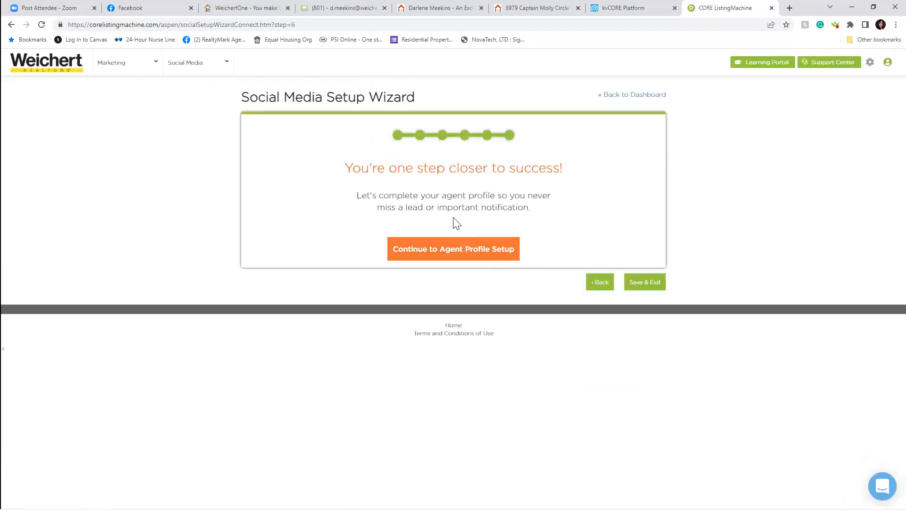
left_click(655, 283)
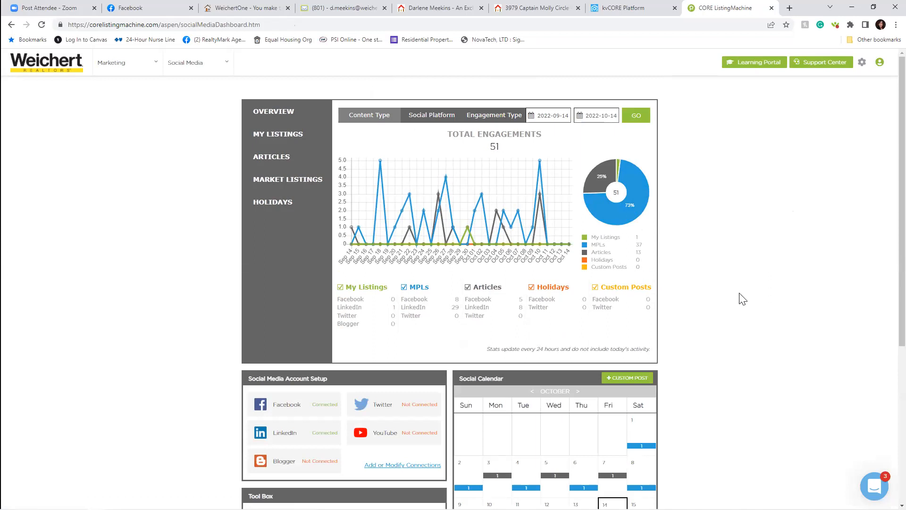
- Exclude MPLs from the engagement chart, then include them again
scroll(671, 347, "down", 3)
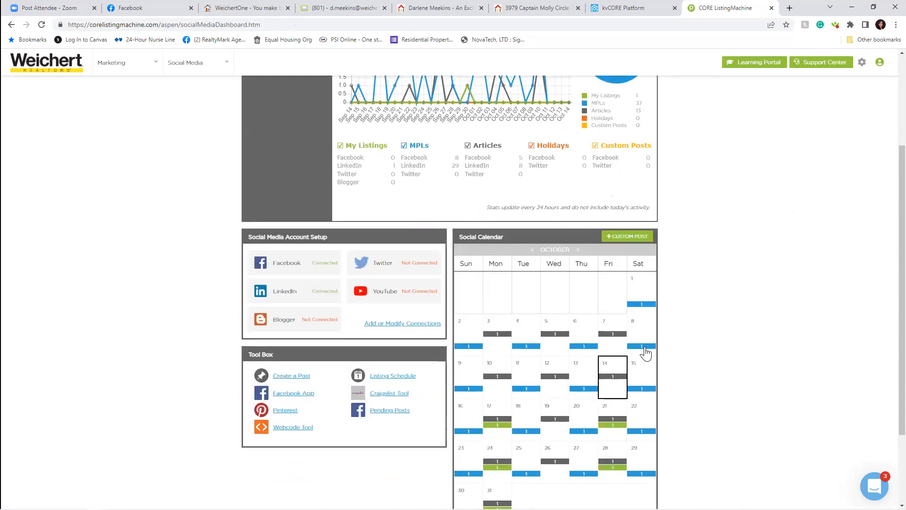
scroll(729, 263, "up", 1)
scroll(730, 263, "up", 2)
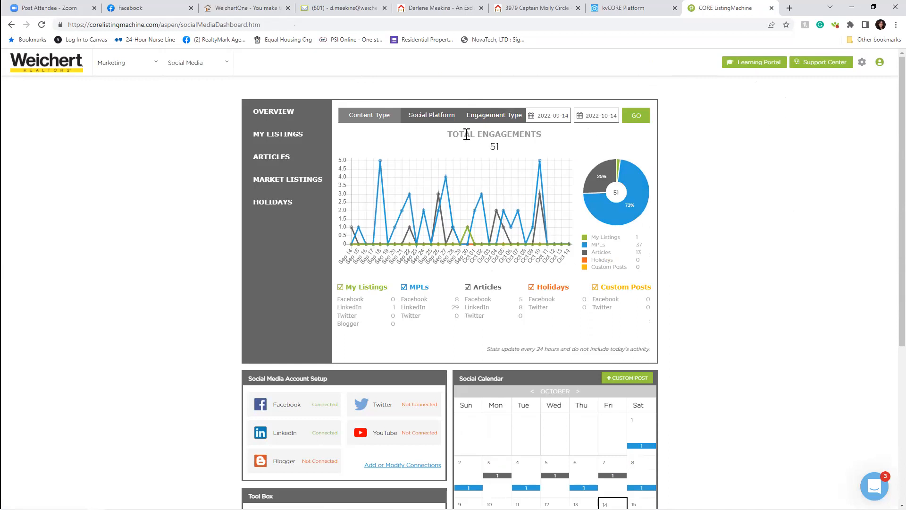
mouse_move(191, 81)
left_click(428, 315)
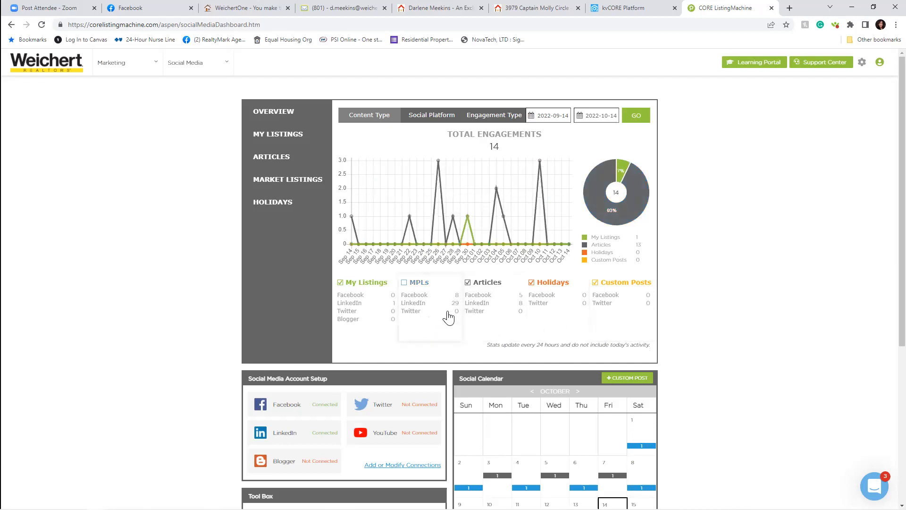
left_click(451, 317)
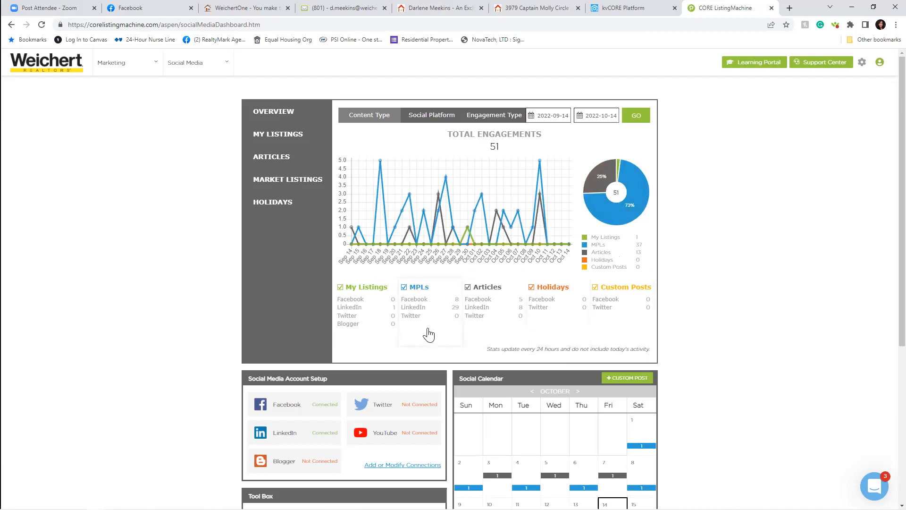
- Show the My Listings section with Property Site posting and Never, Weekly, Once frequencies
scroll(607, 340, "down", 2)
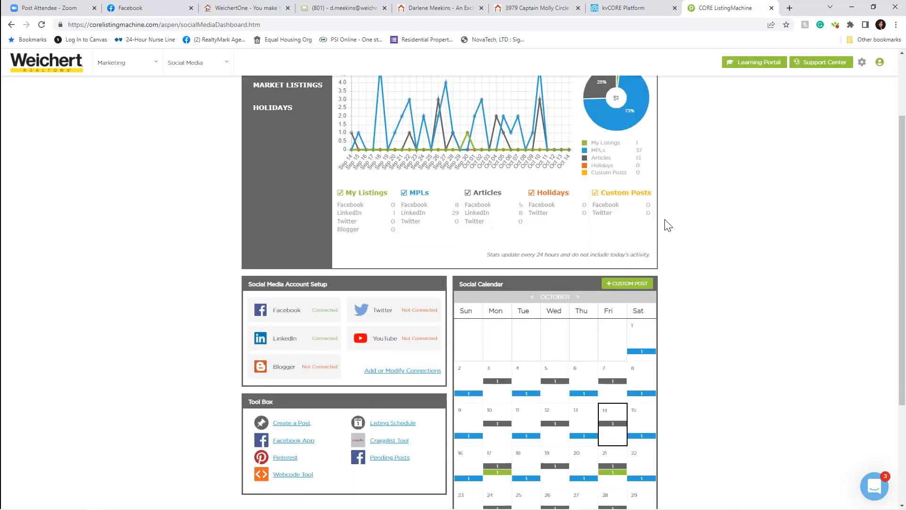
scroll(419, 202, "up", 2)
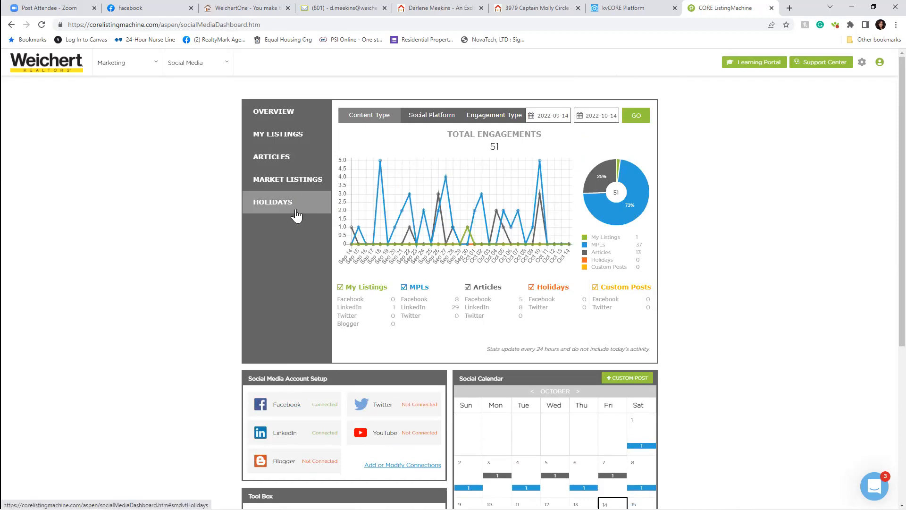
left_click(287, 140)
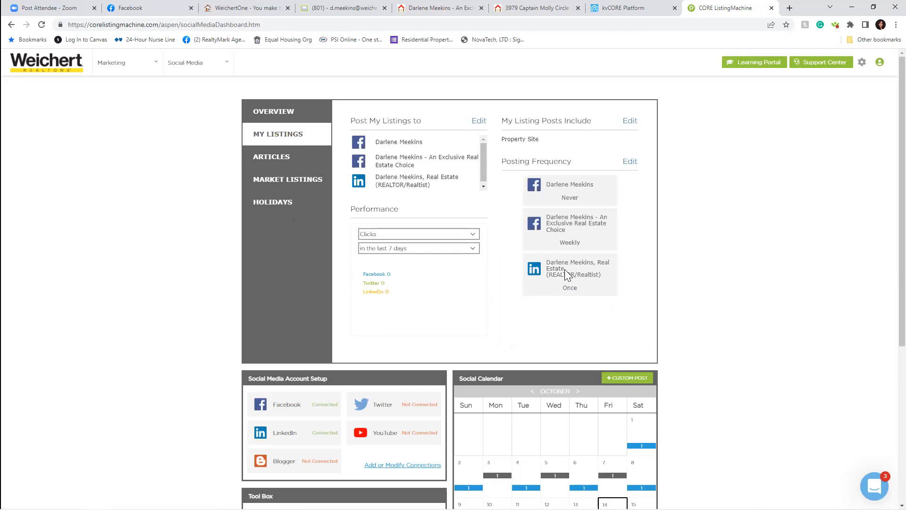